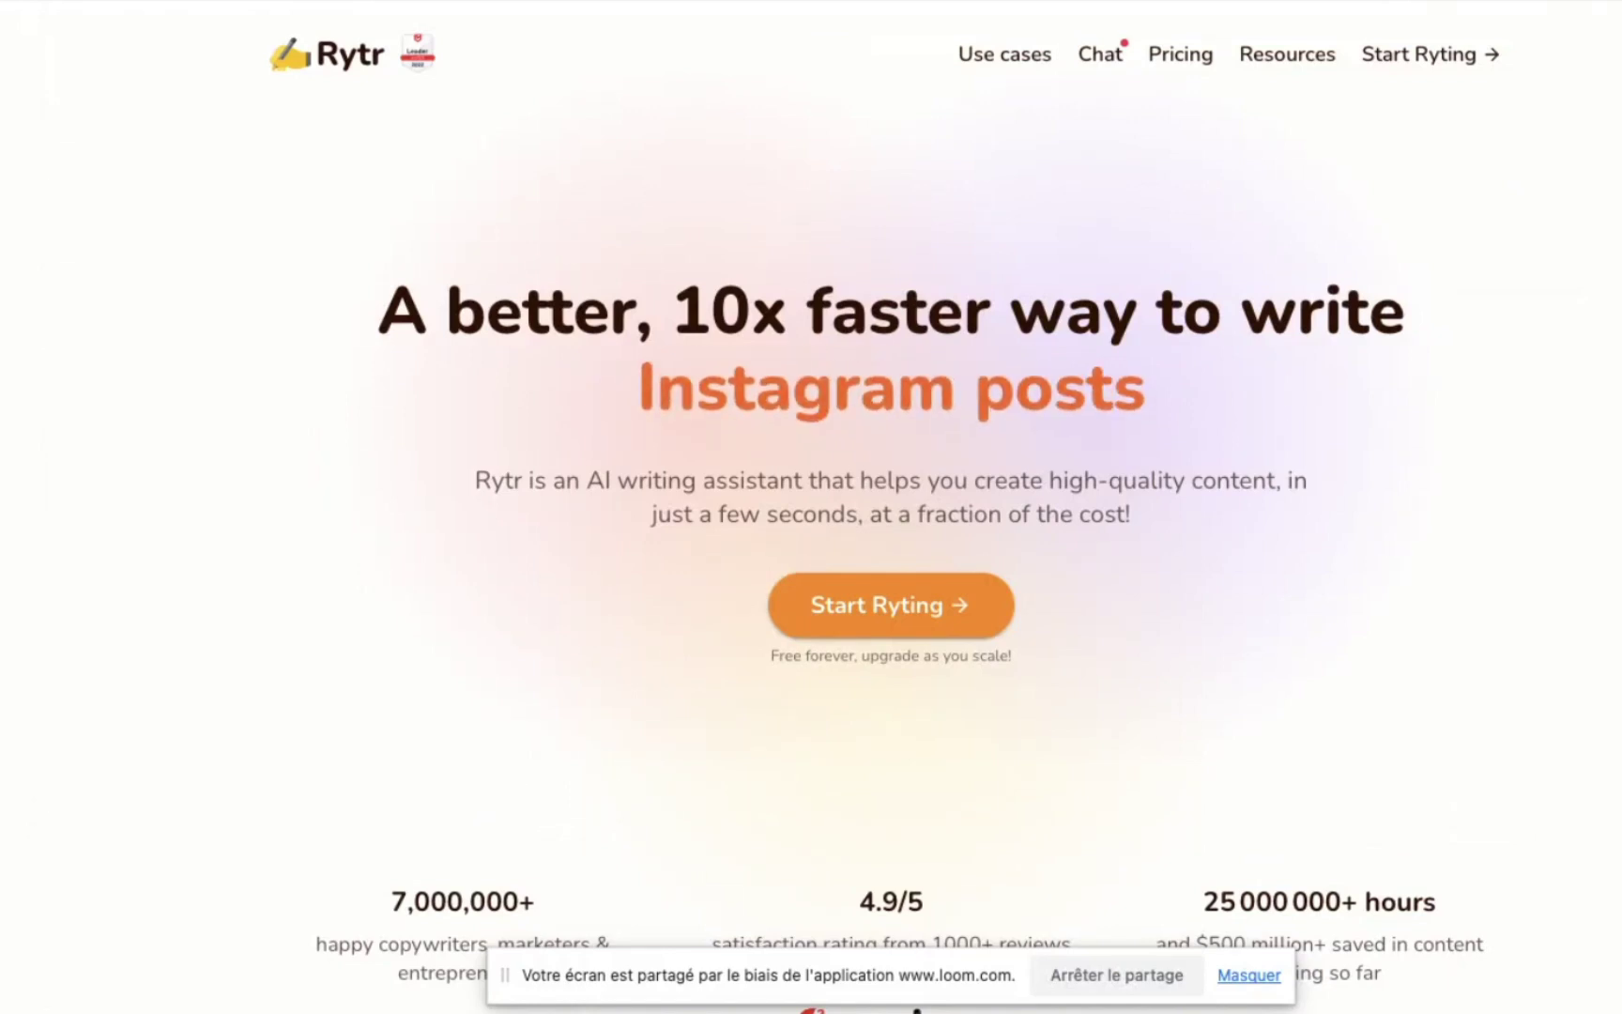
Step: Scroll down the Rytr homepage to look over its content
scroll(1258, 214, "down", 5)
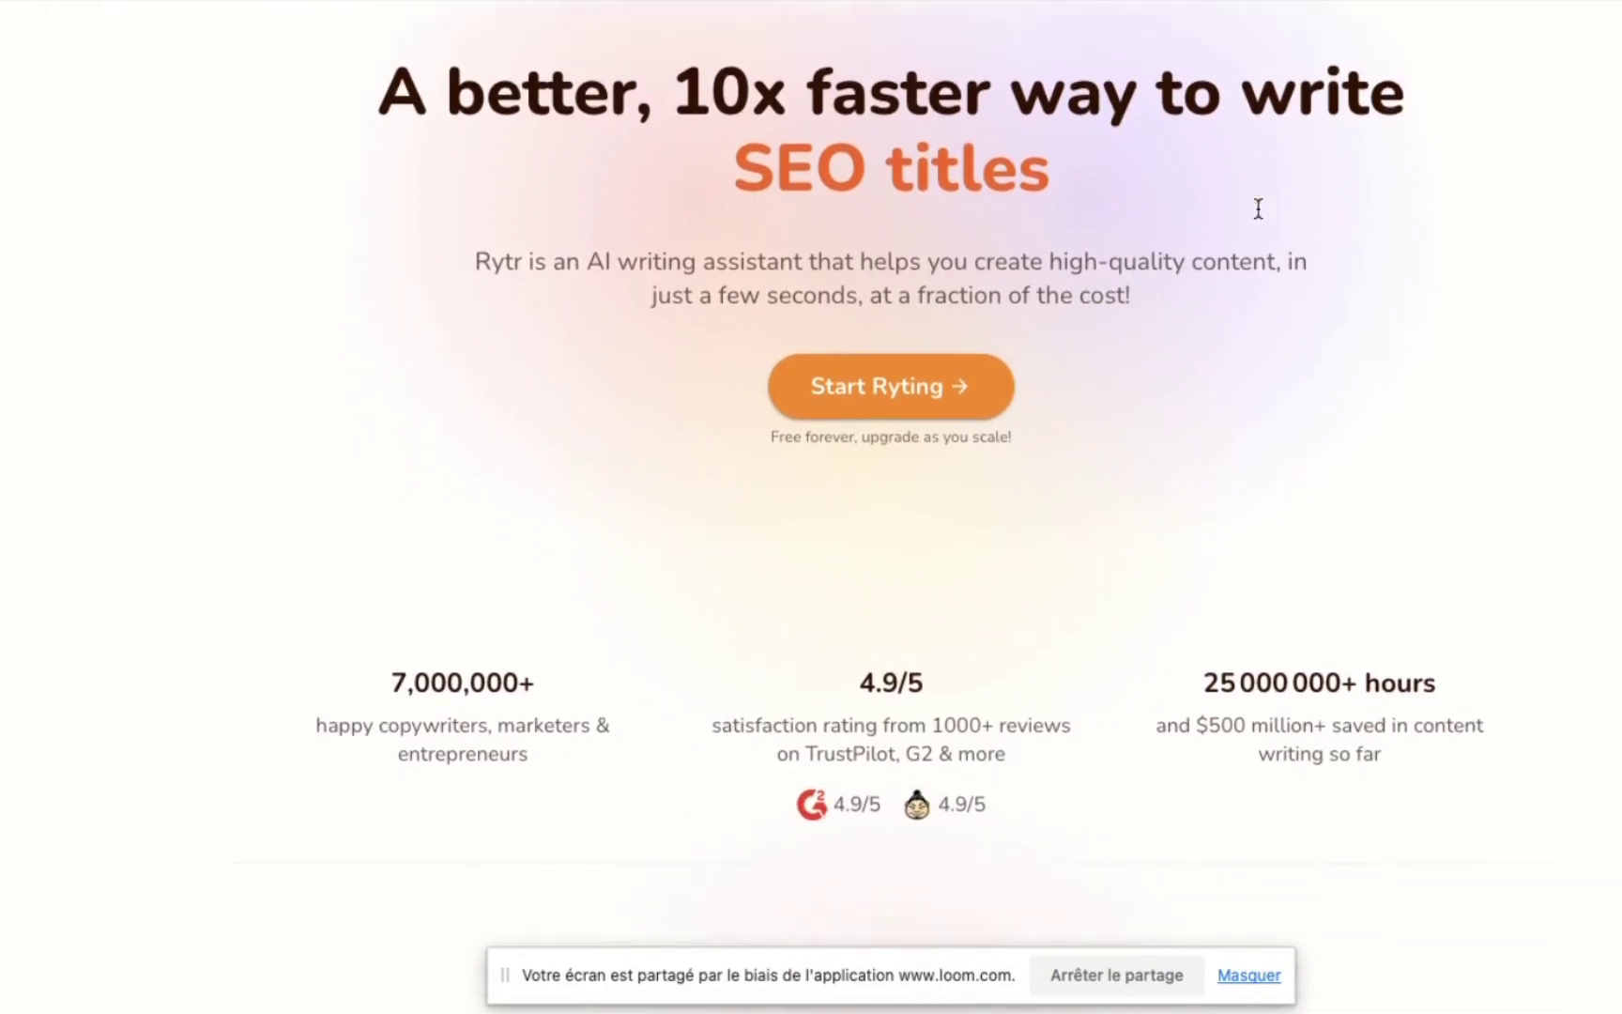
scroll(1258, 214, "down", 4)
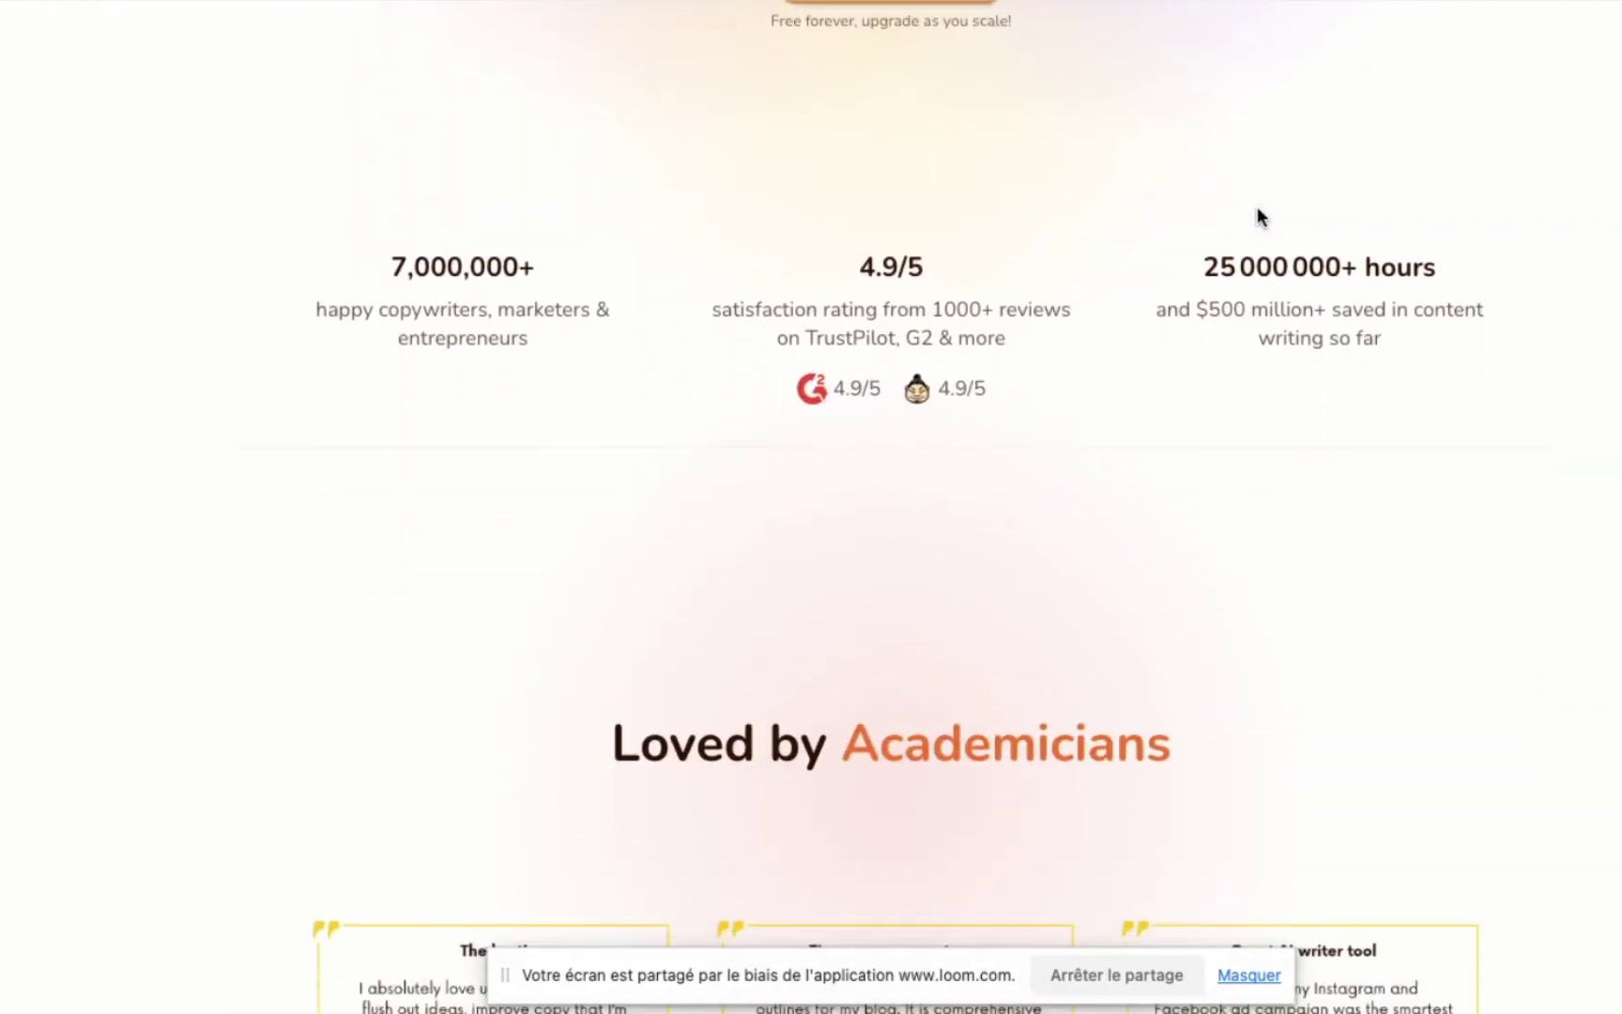
scroll(1257, 214, "down", 7)
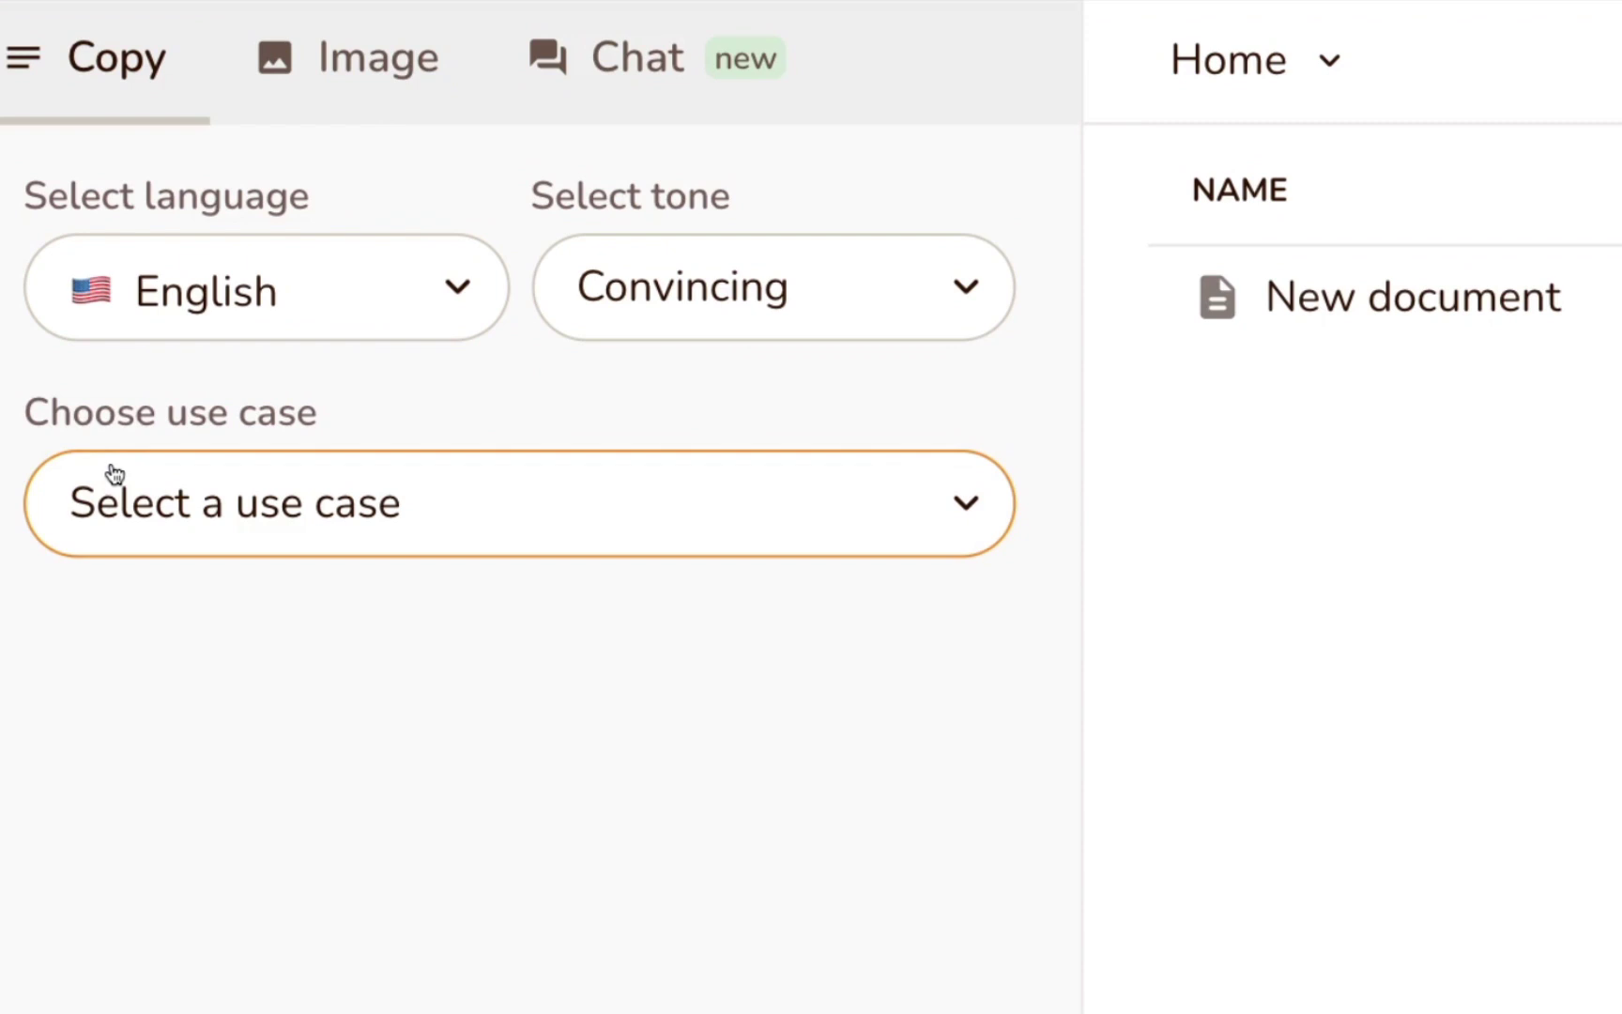
Step: Browse the language list and keep English as the language
left_click(442, 287)
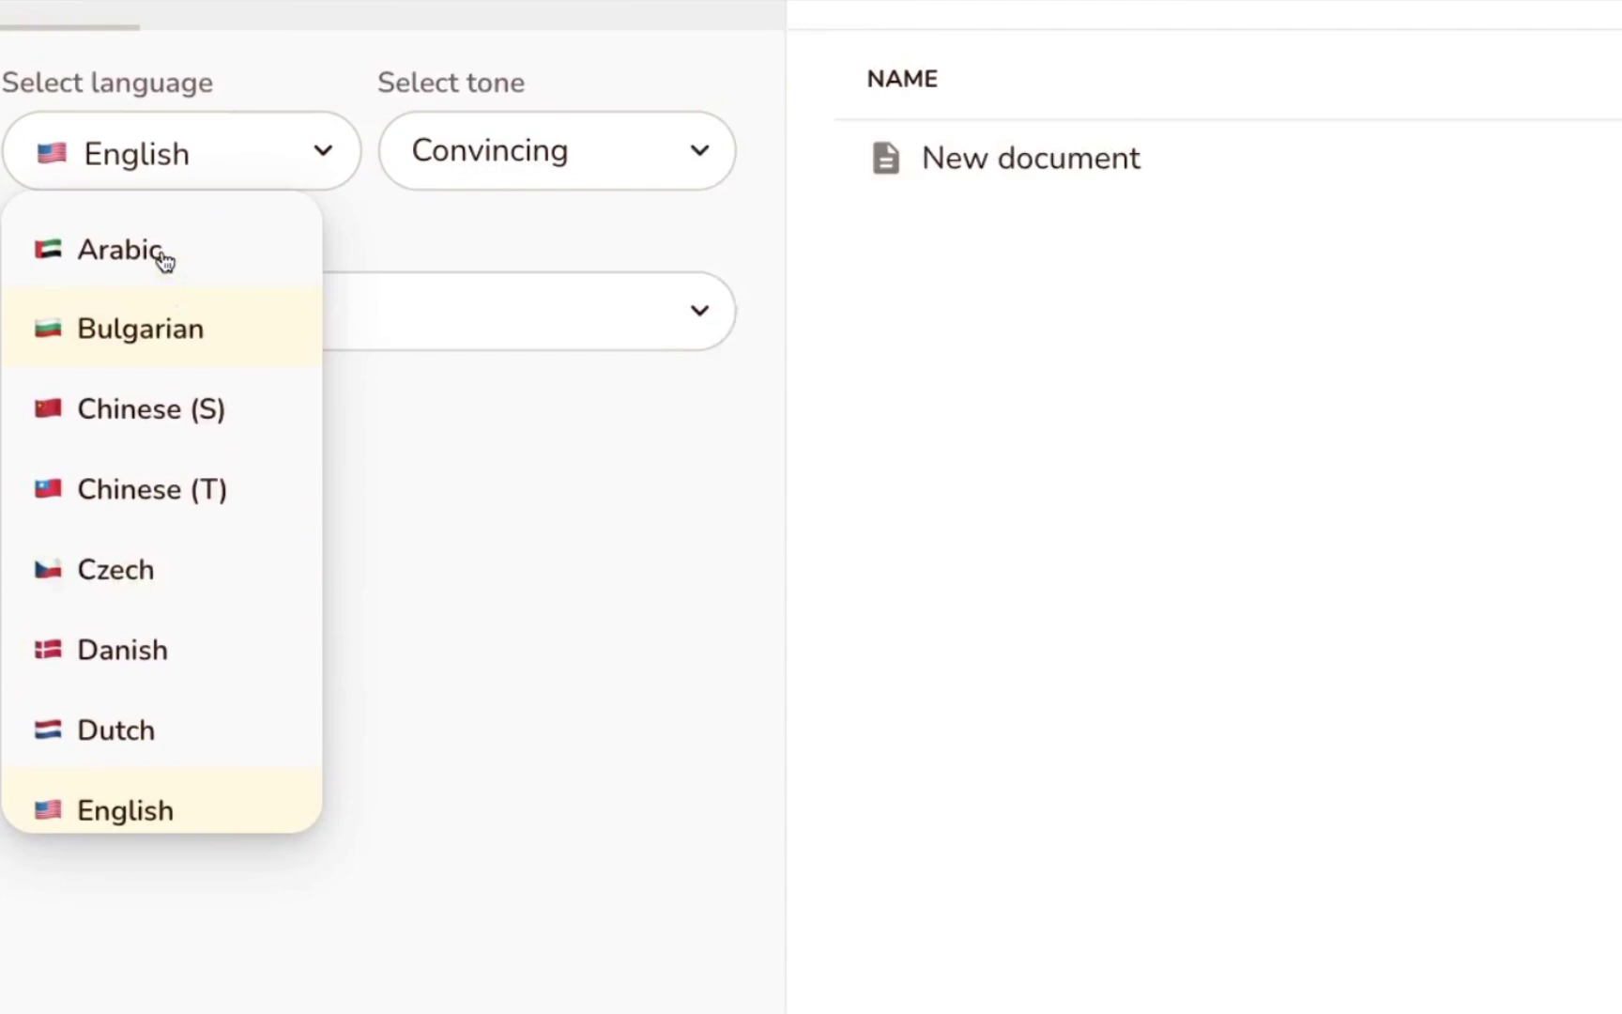
scroll(146, 484, "down", 1)
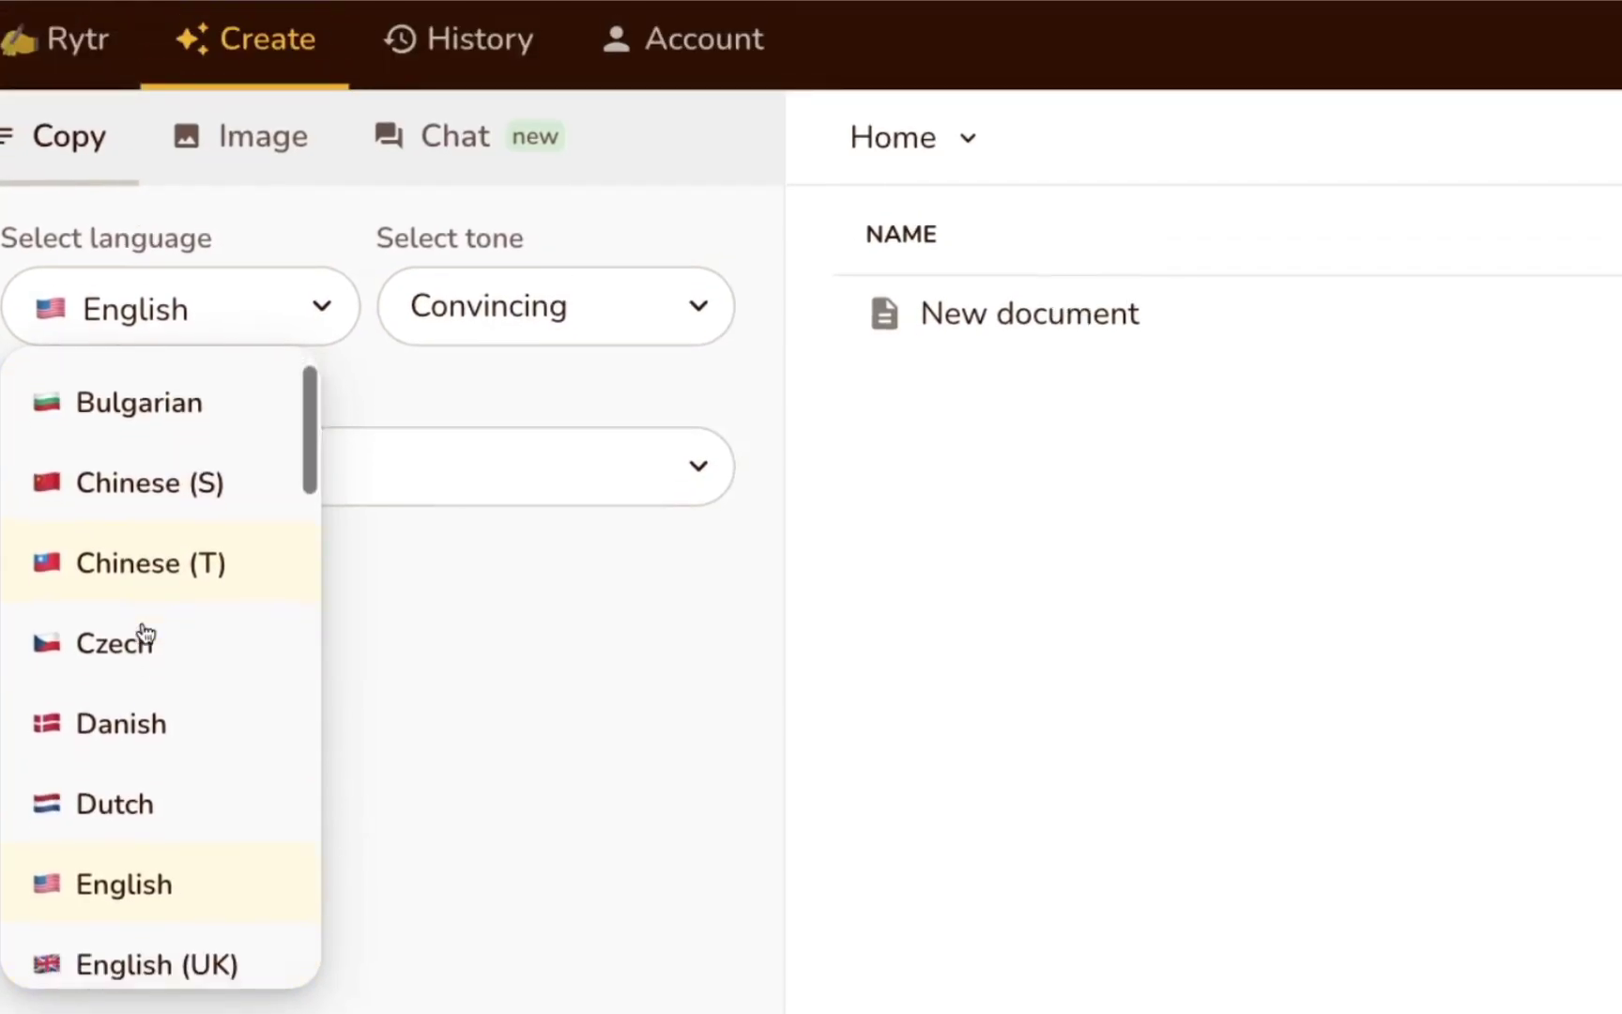
scroll(145, 635, "down", 10)
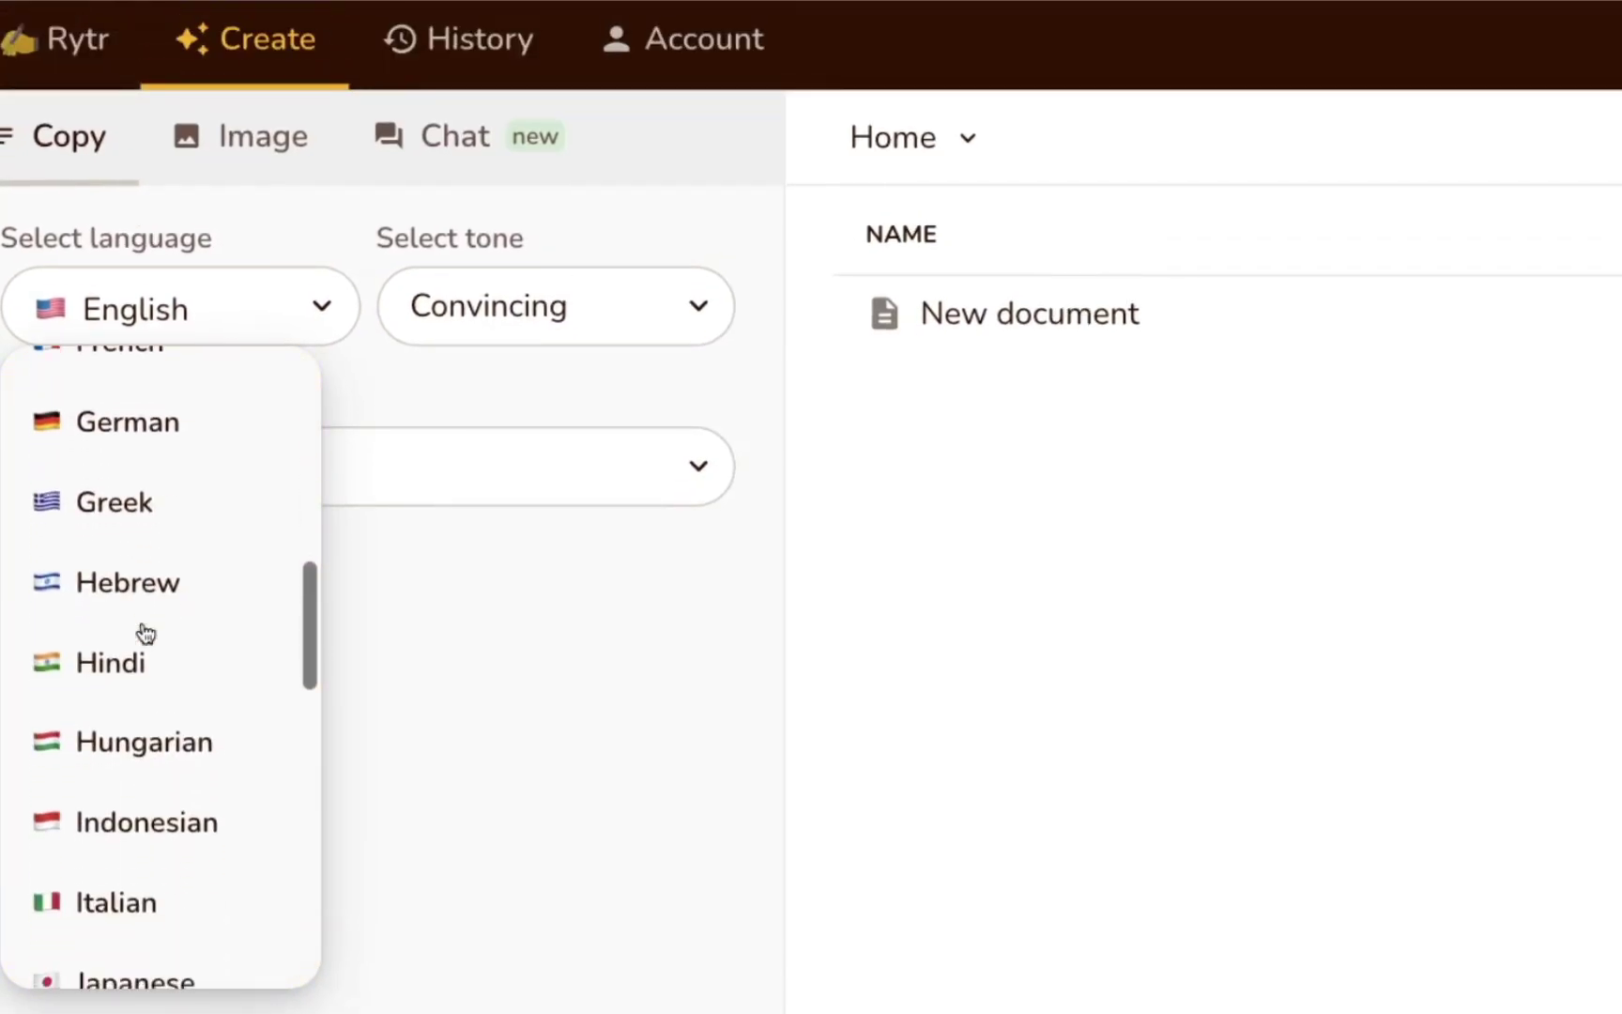
scroll(145, 635, "down", 5)
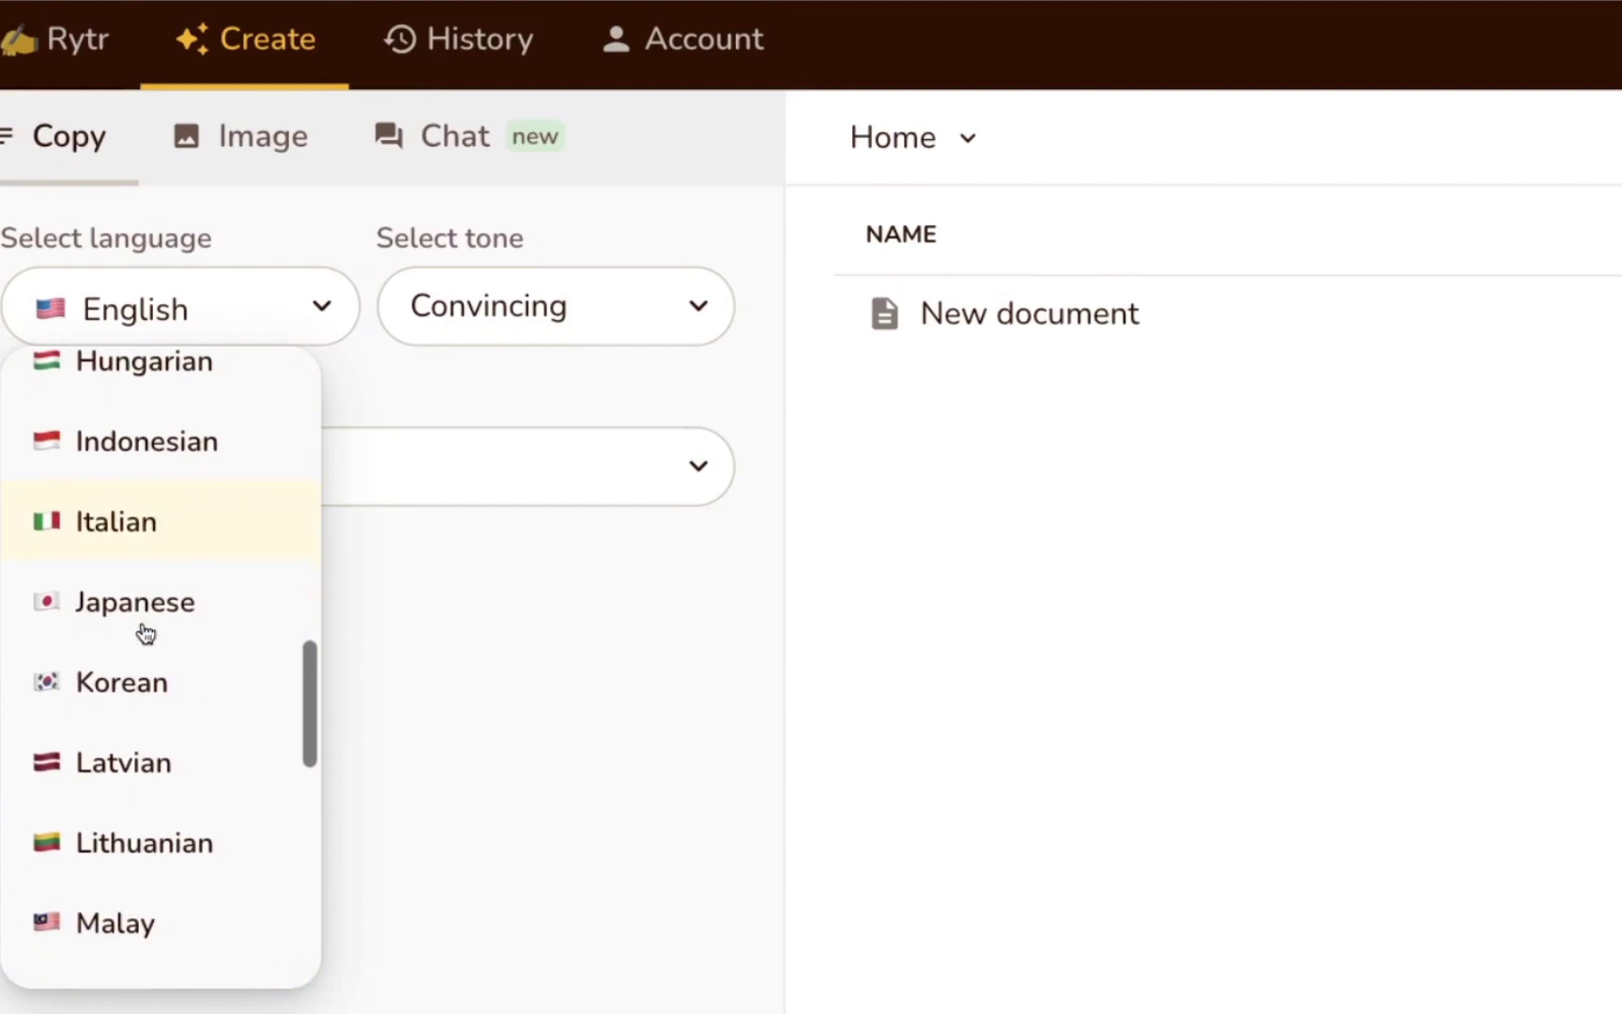
scroll(145, 635, "down", 6)
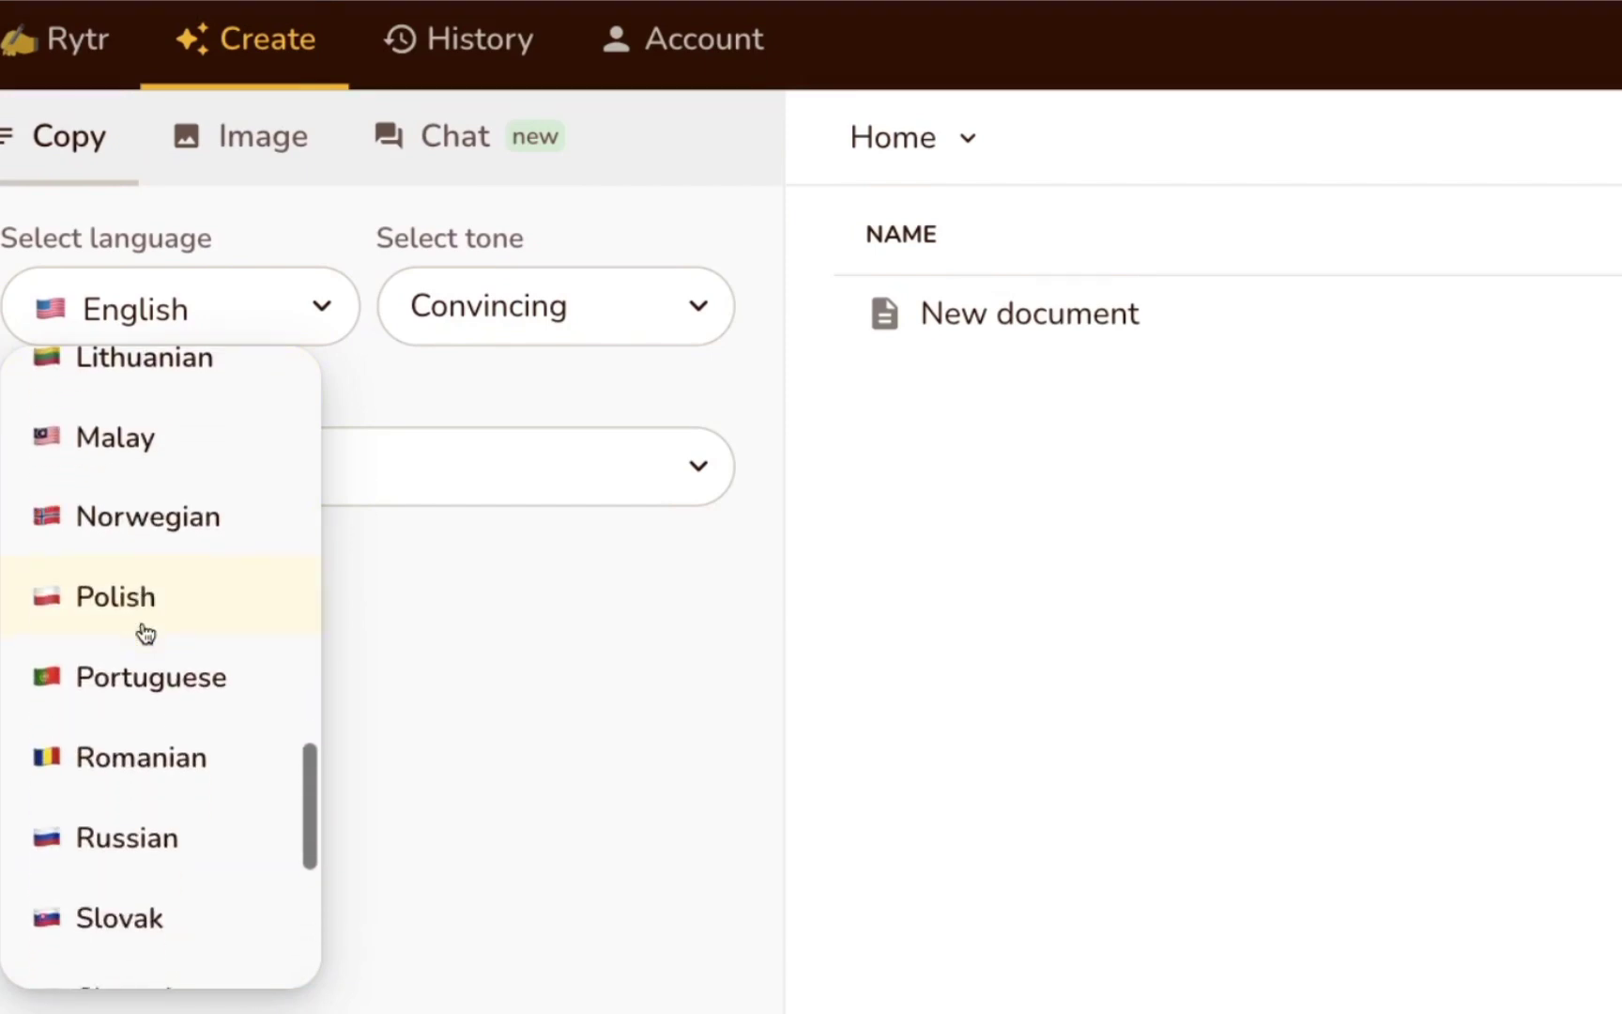
scroll(145, 635, "down", 5)
left_click(370, 605)
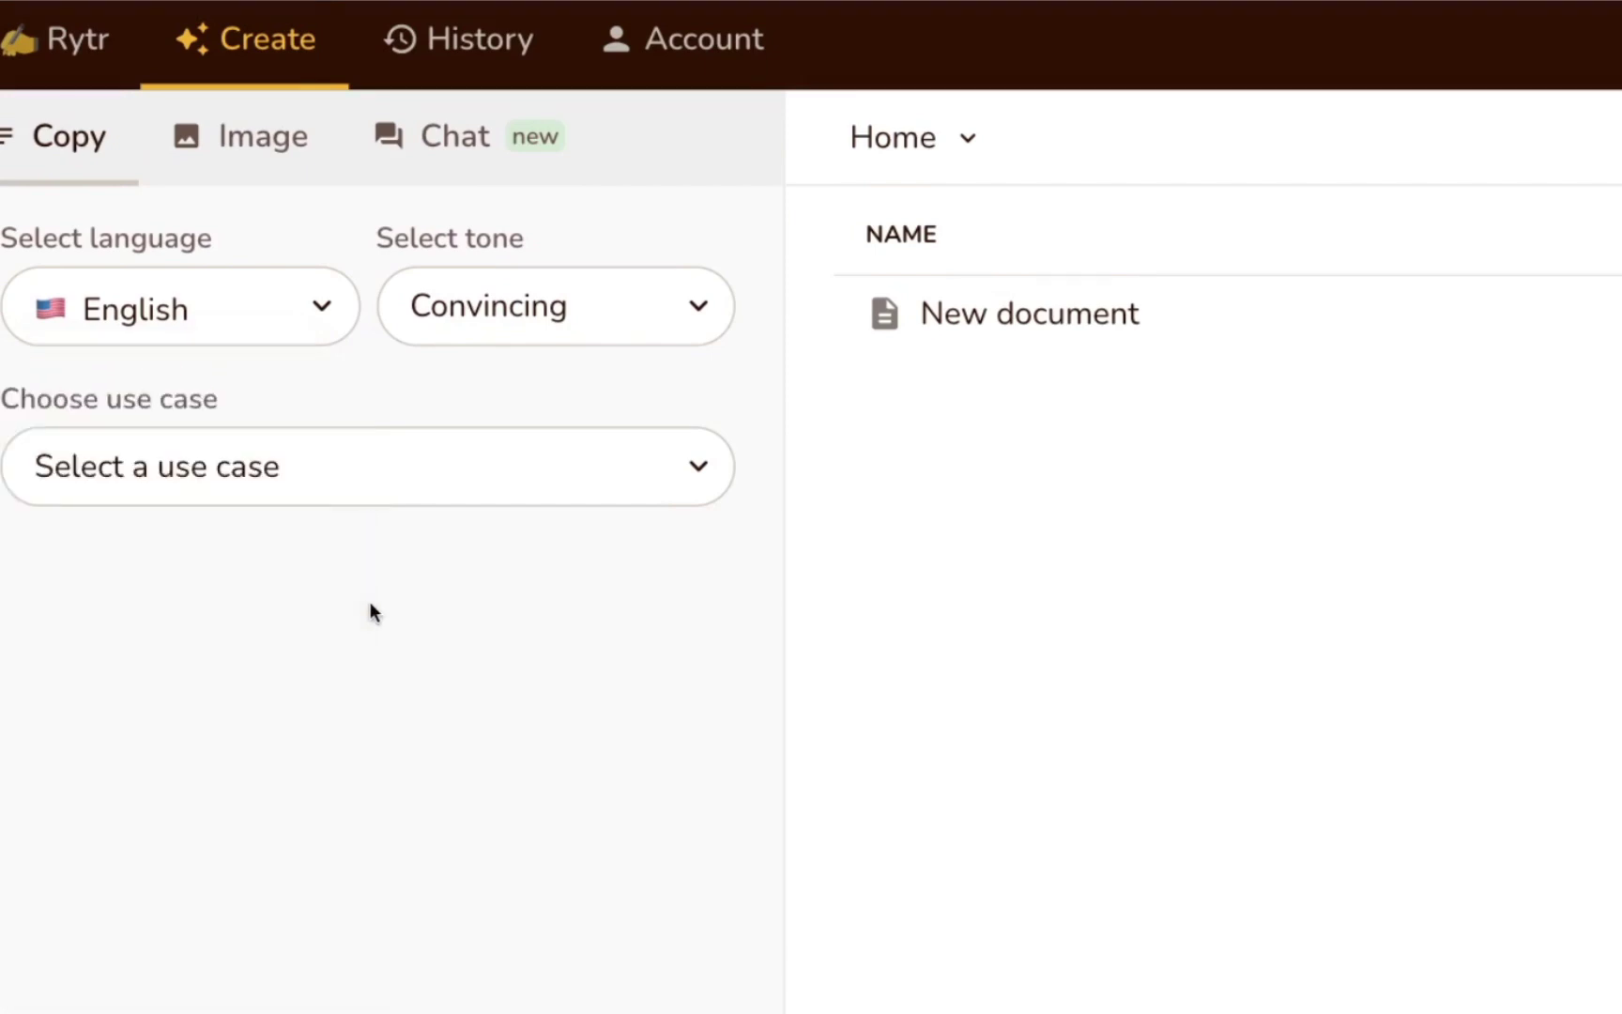
Step: Look through the writing tones and switch the tone from Convincing to Funny
left_click(575, 325)
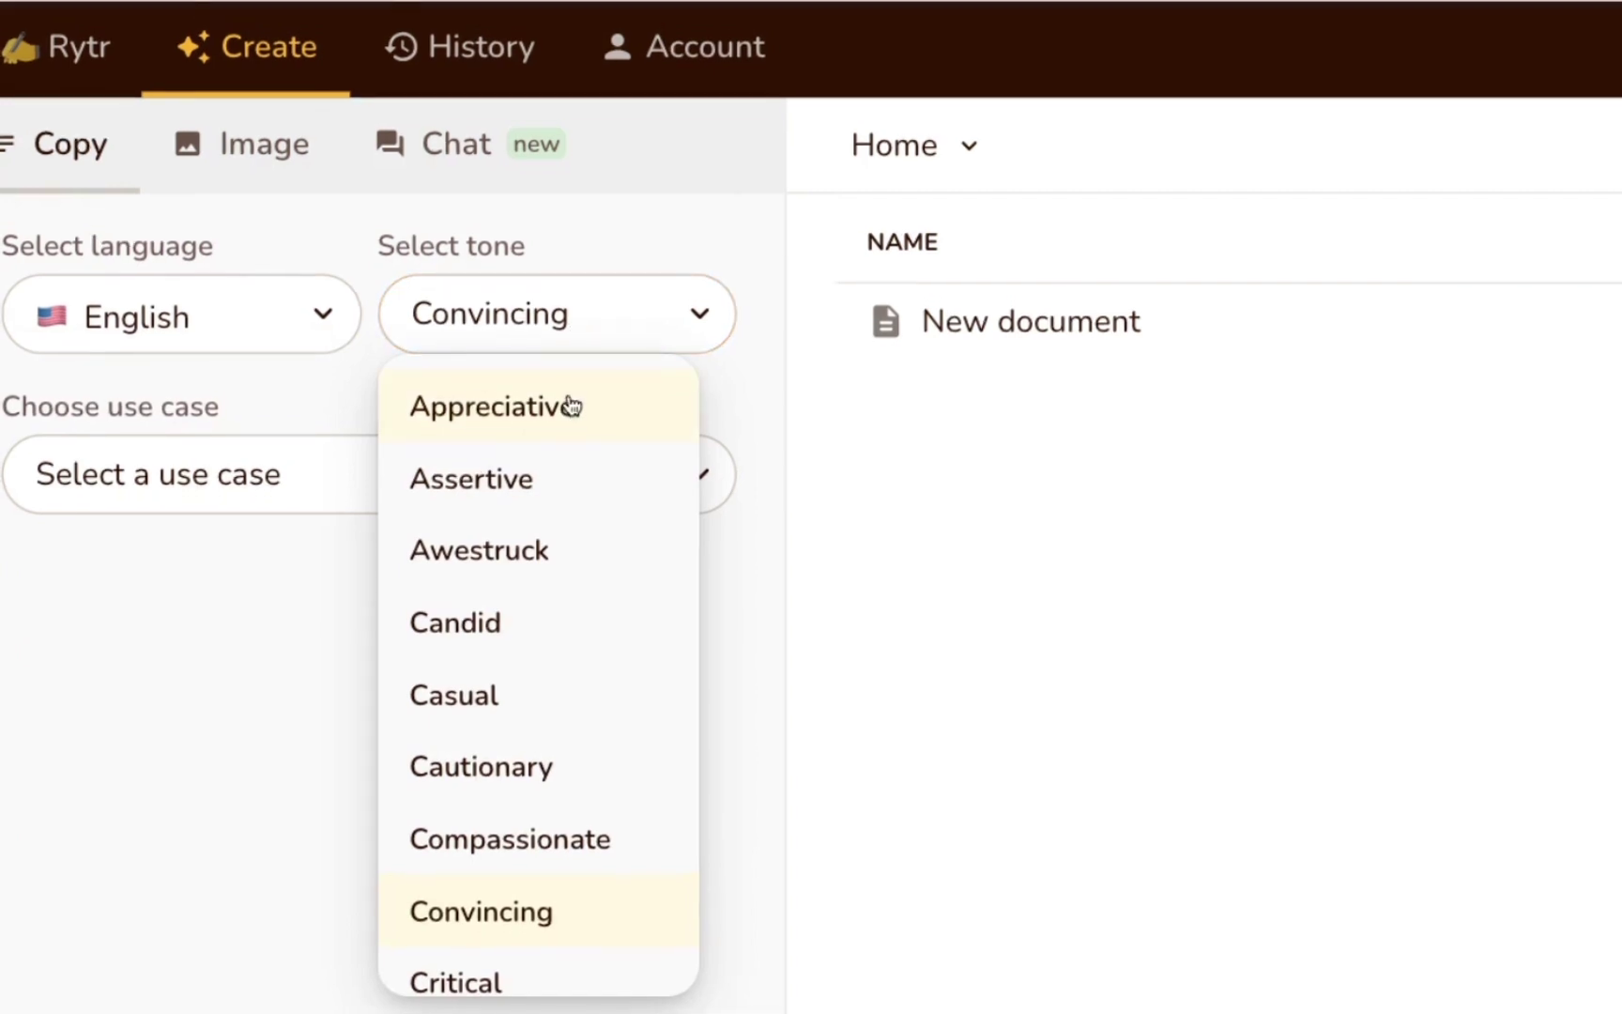
scroll(571, 398, "down", 1)
scroll(569, 450, "down", 5)
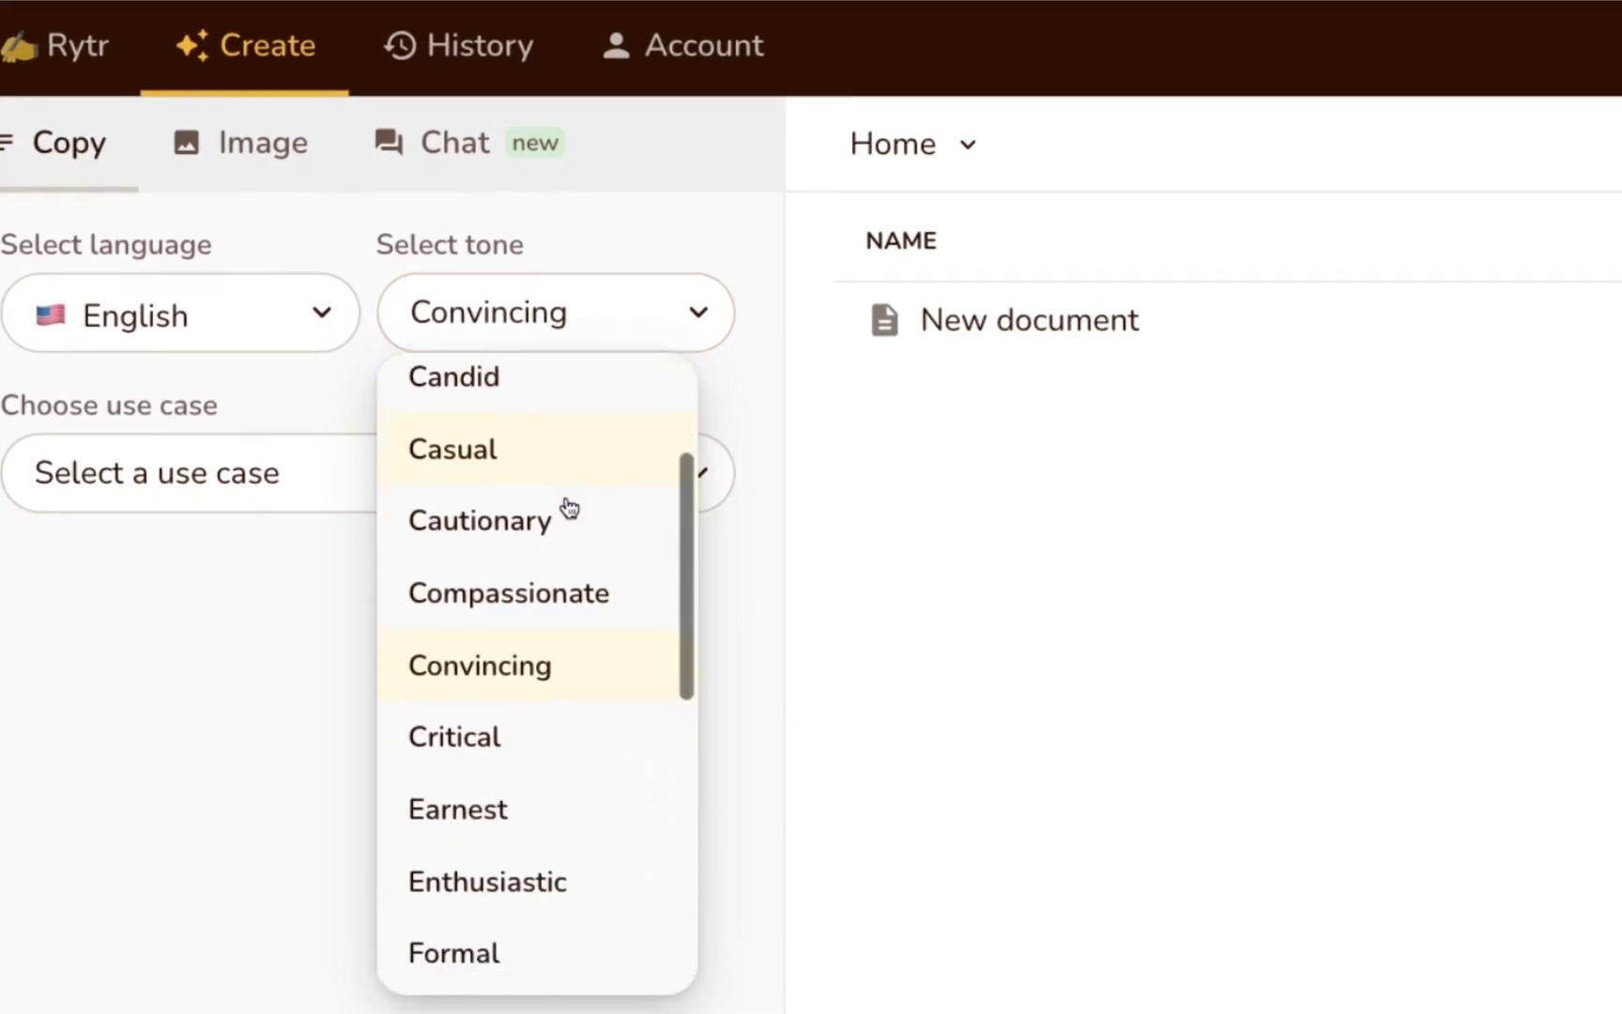
scroll(570, 508, "down", 6)
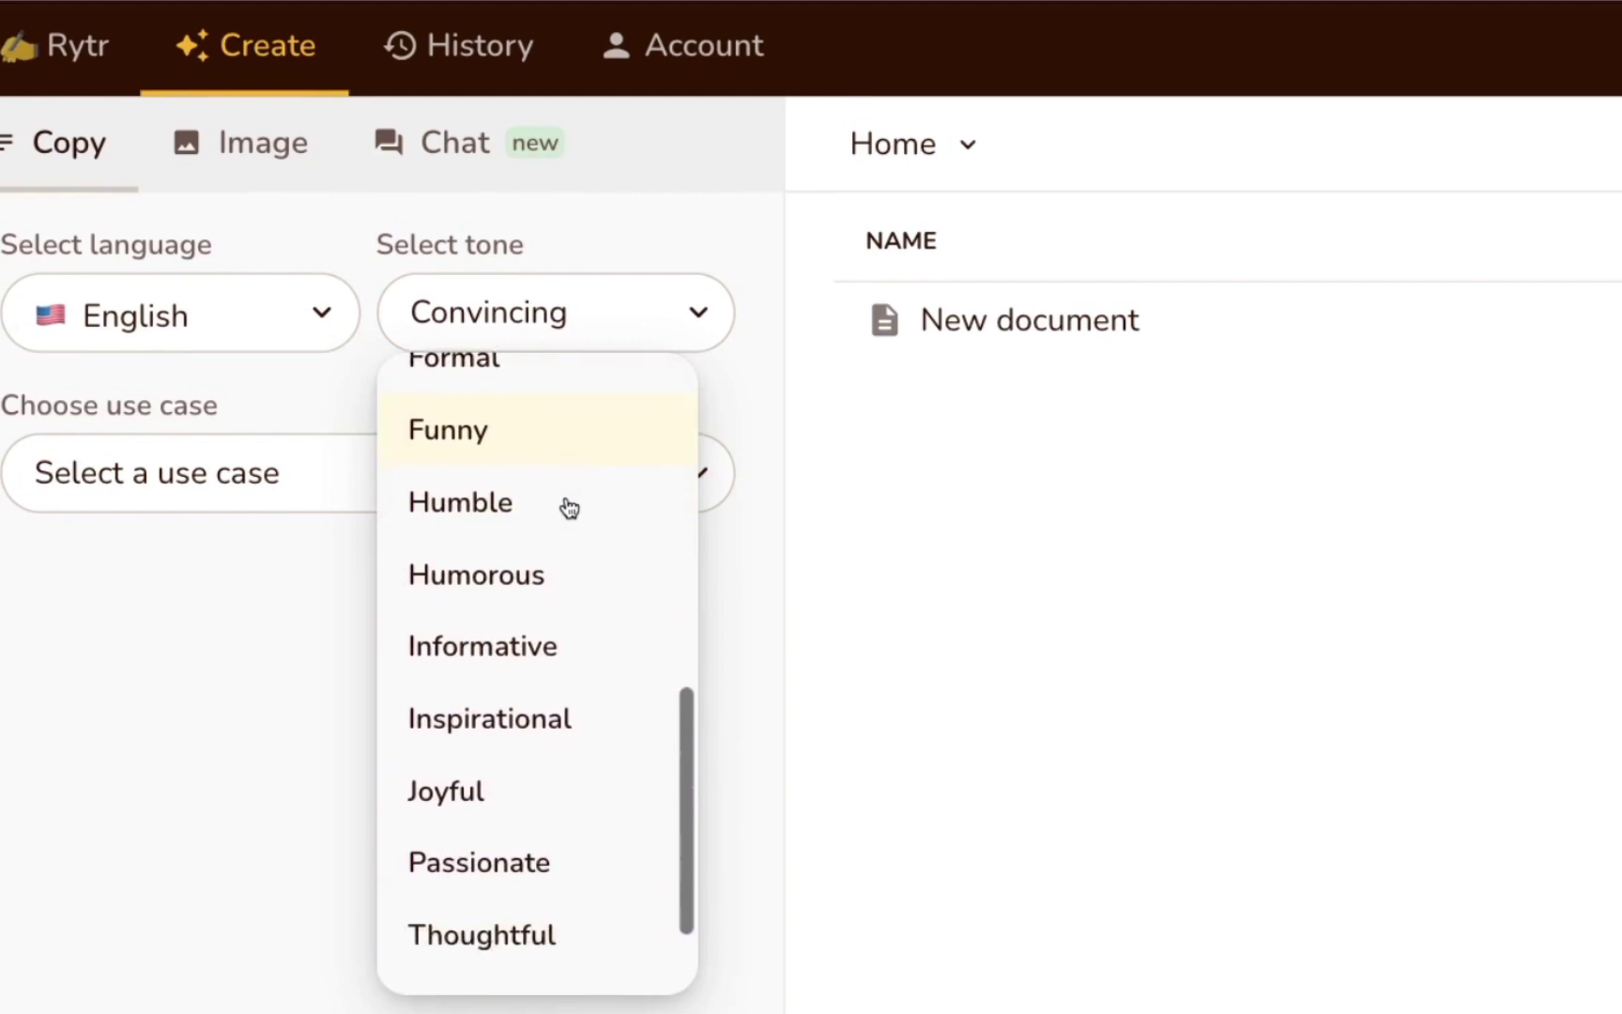
scroll(570, 508, "down", 3)
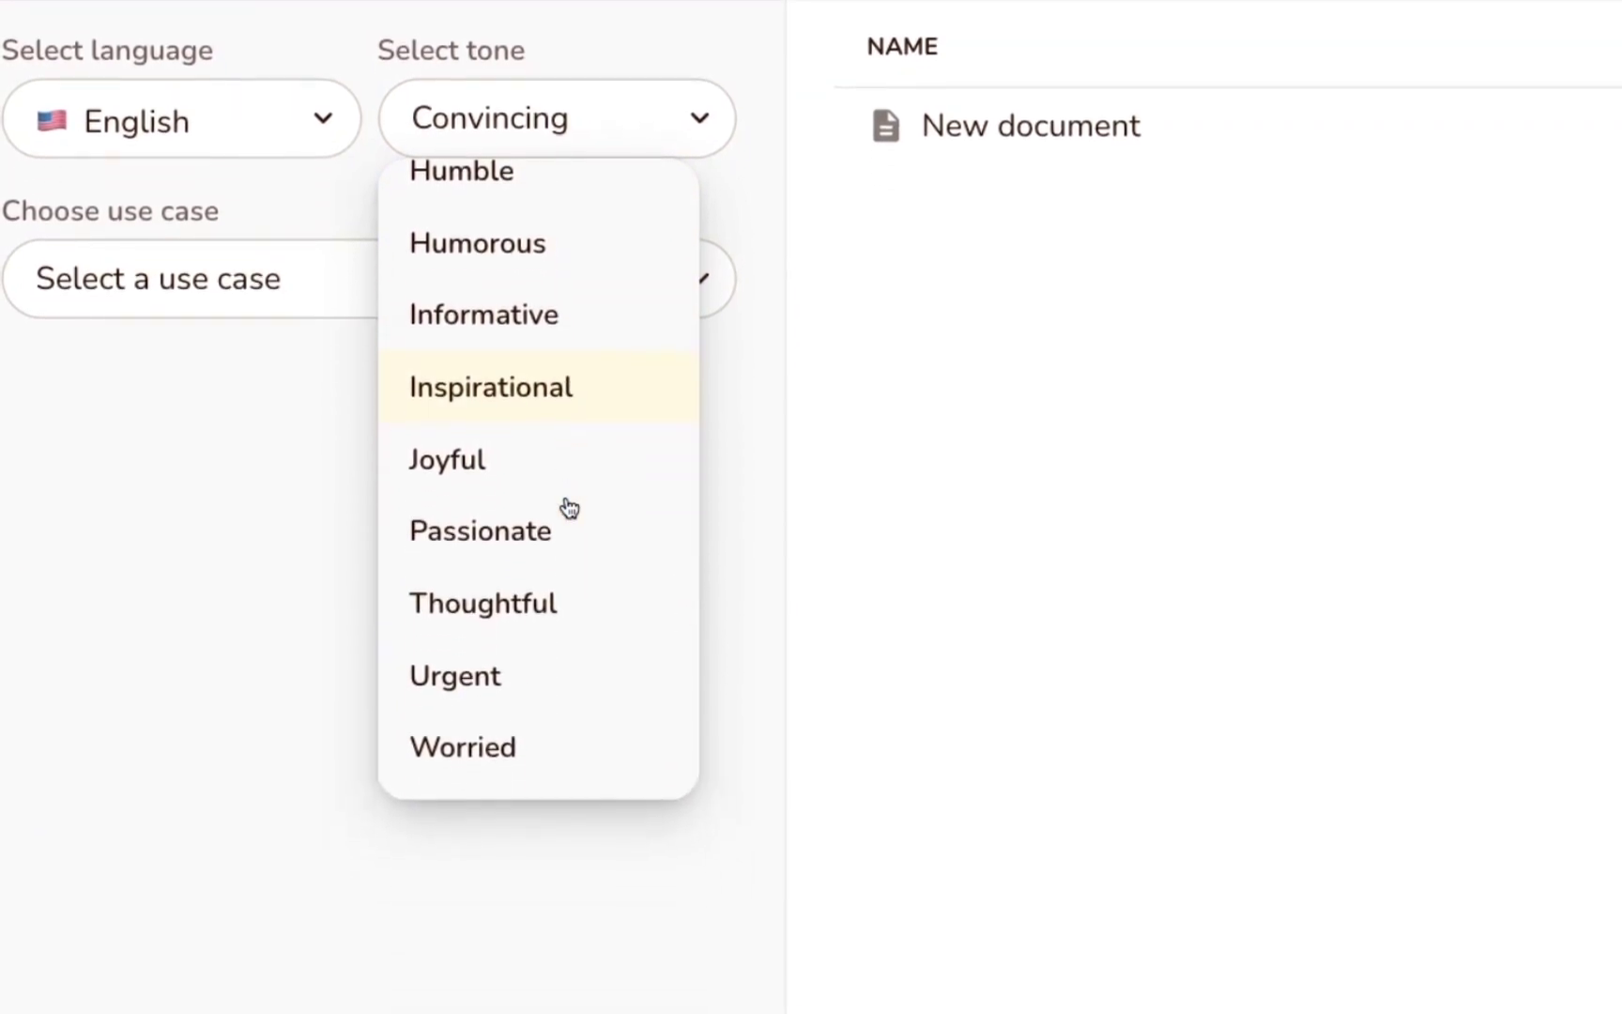
left_click(82, 566)
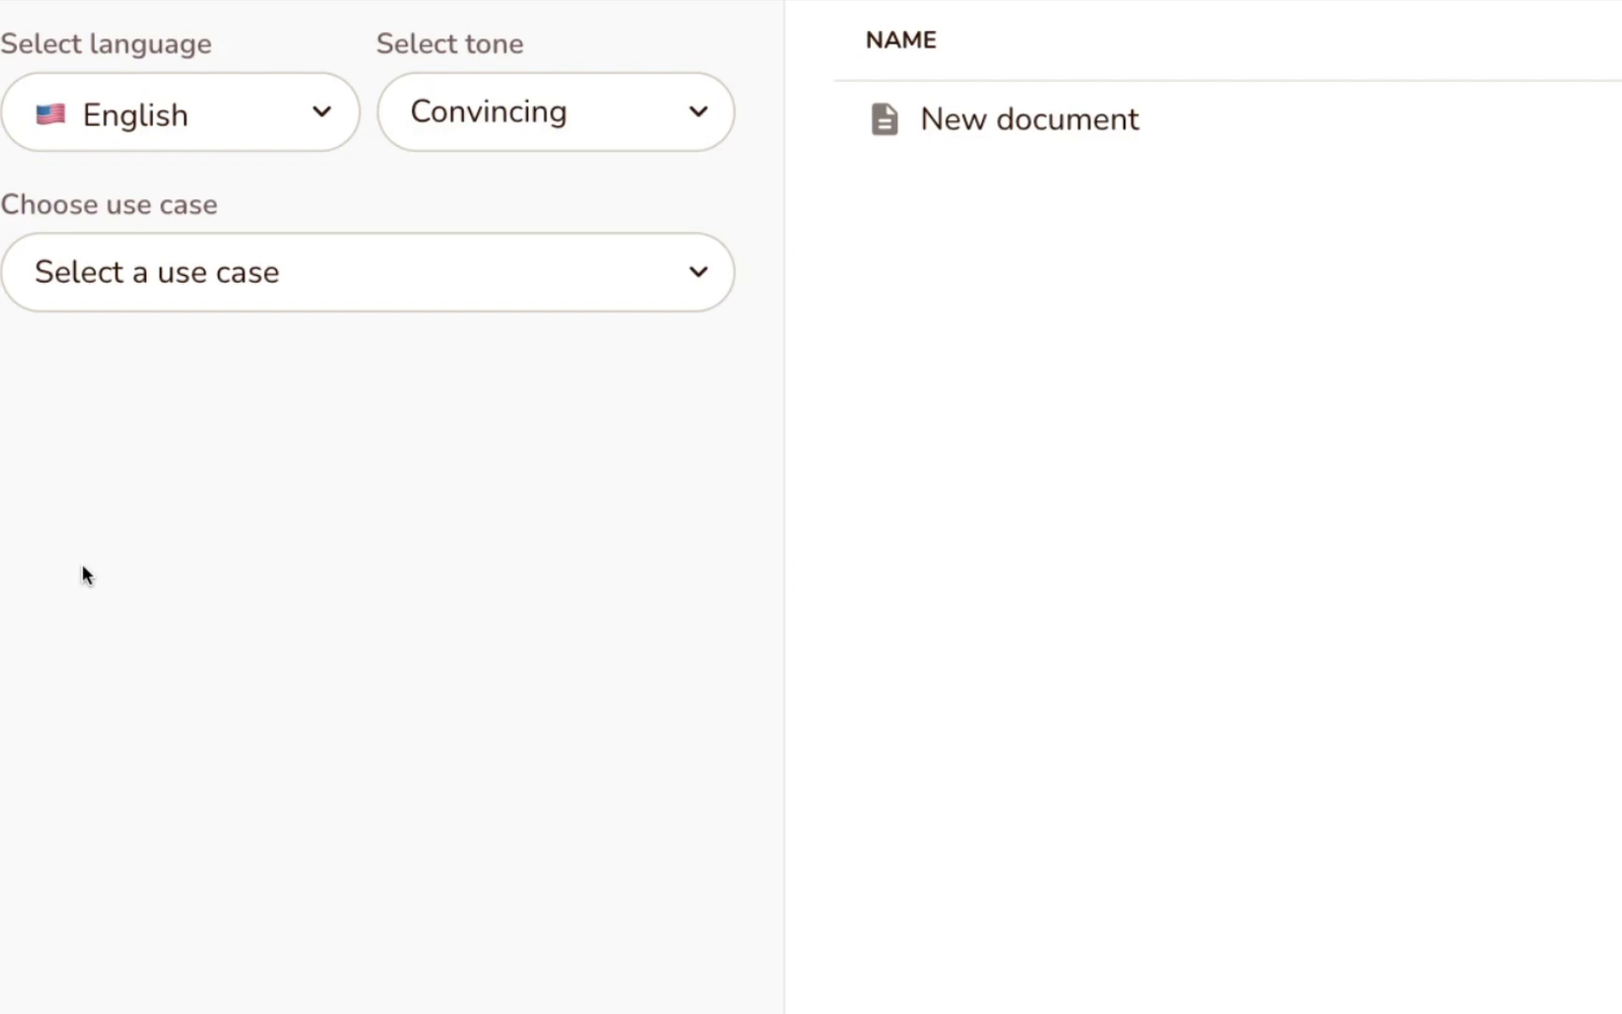
scroll(375, 497, "up", 3)
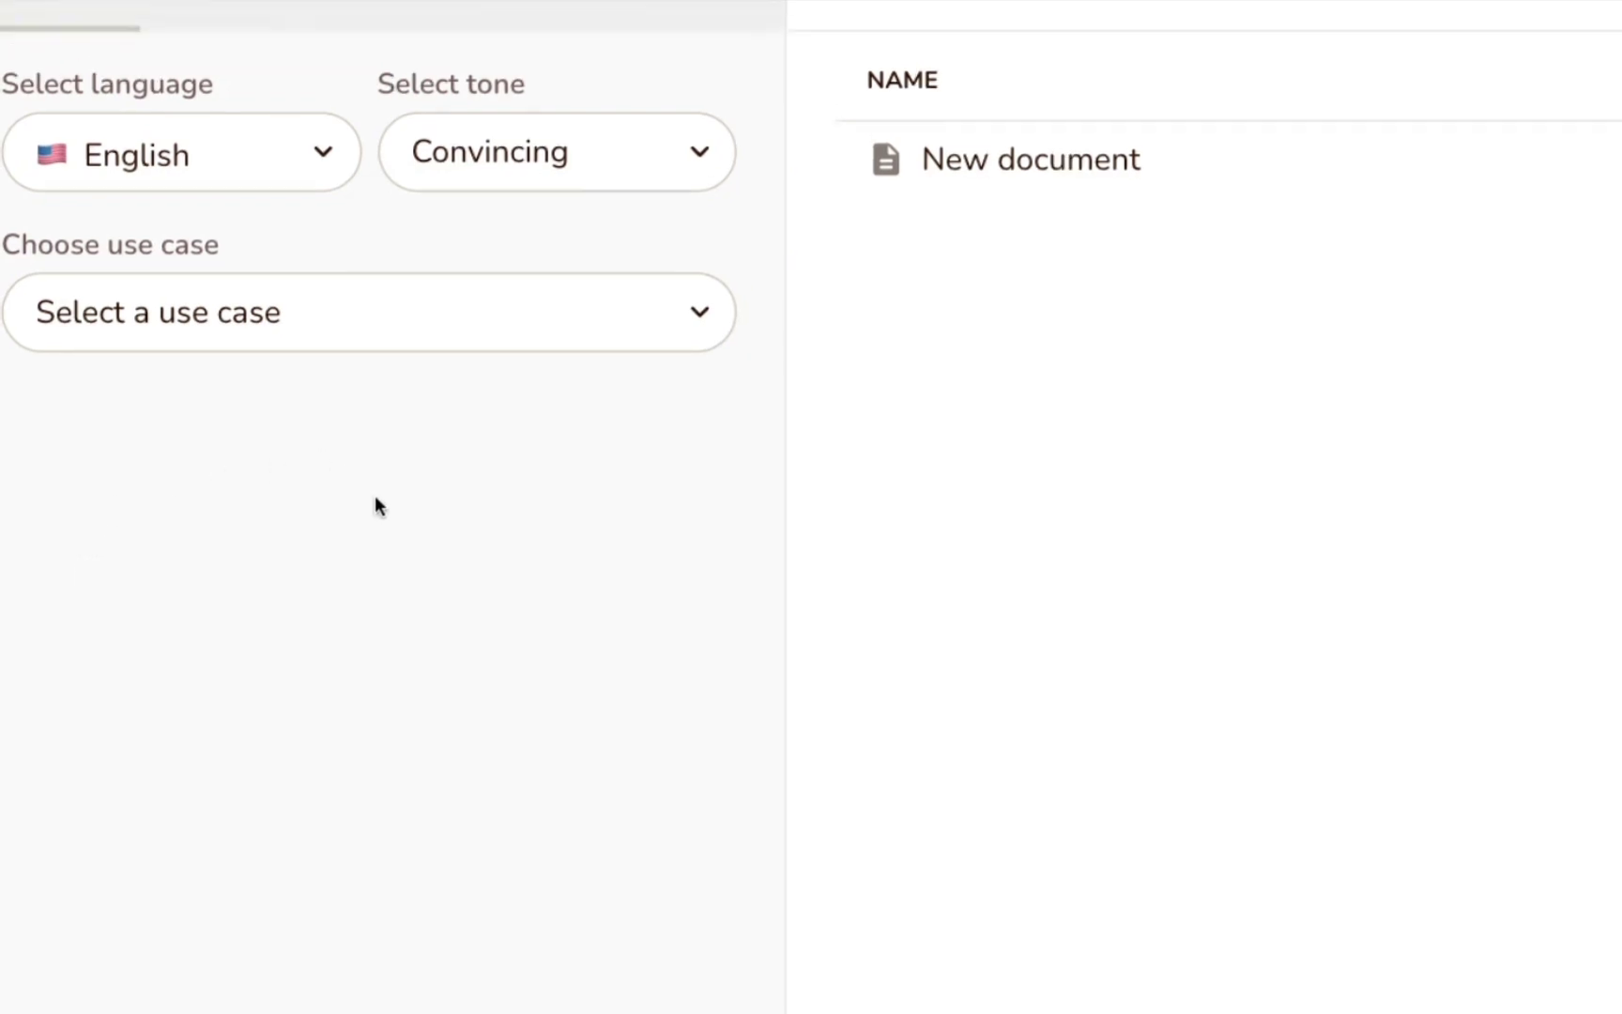
left_click(493, 253)
scroll(515, 721, "up", 5)
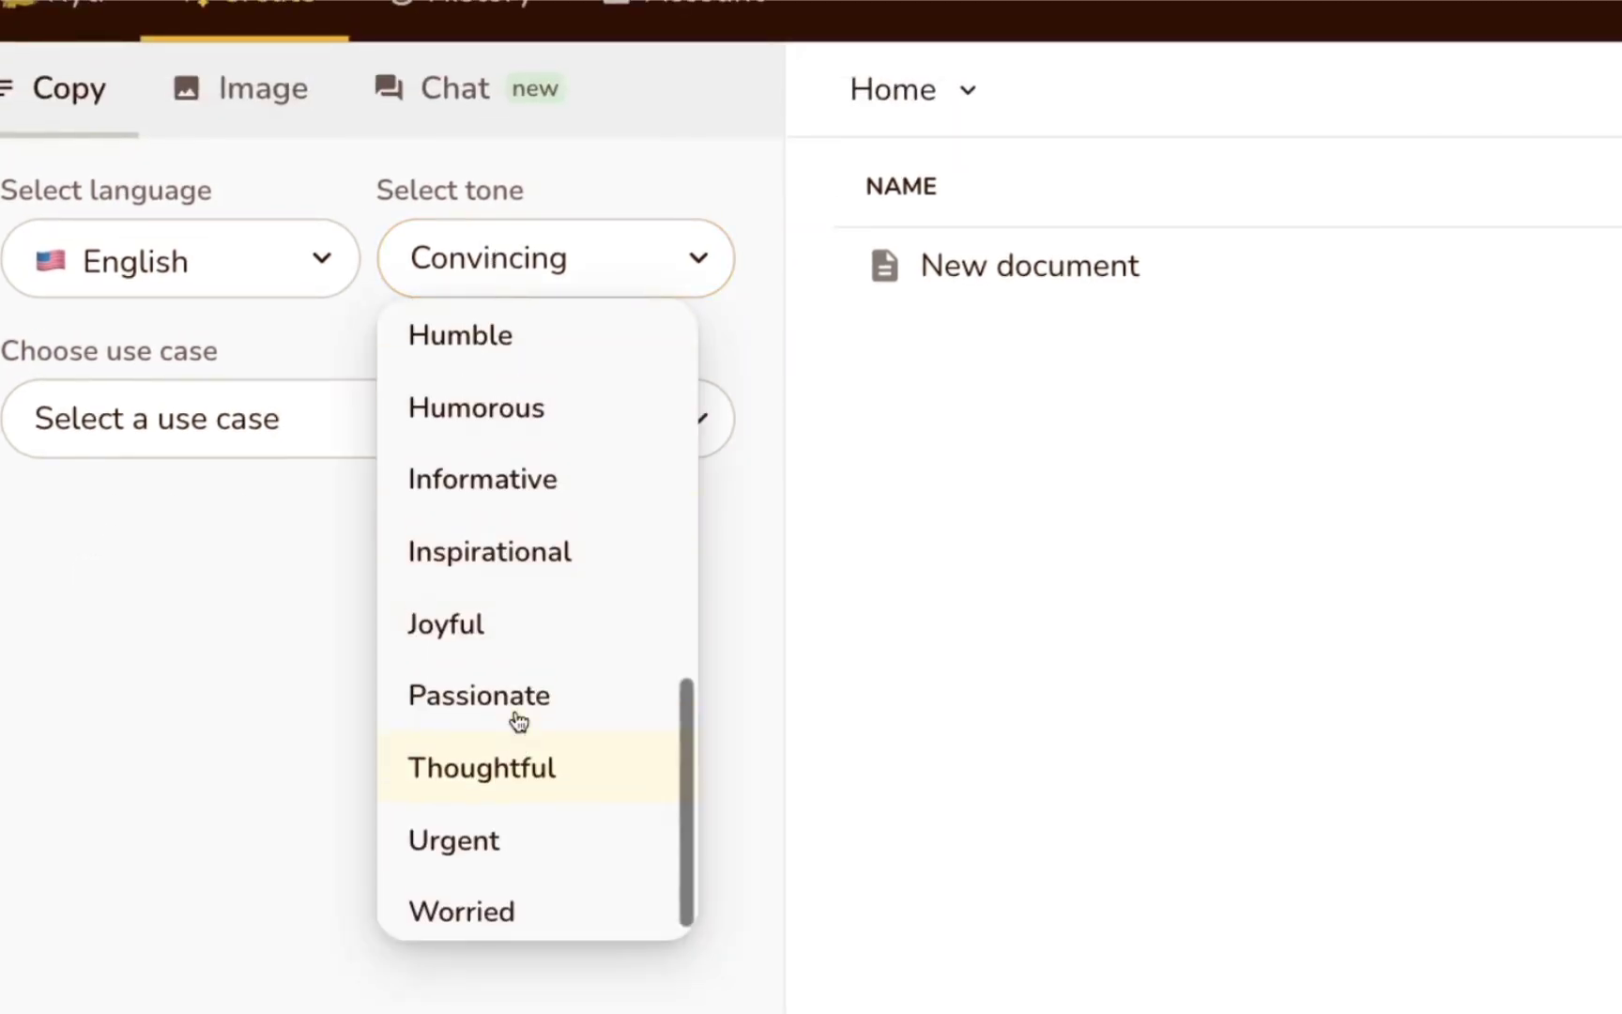
left_click(443, 644)
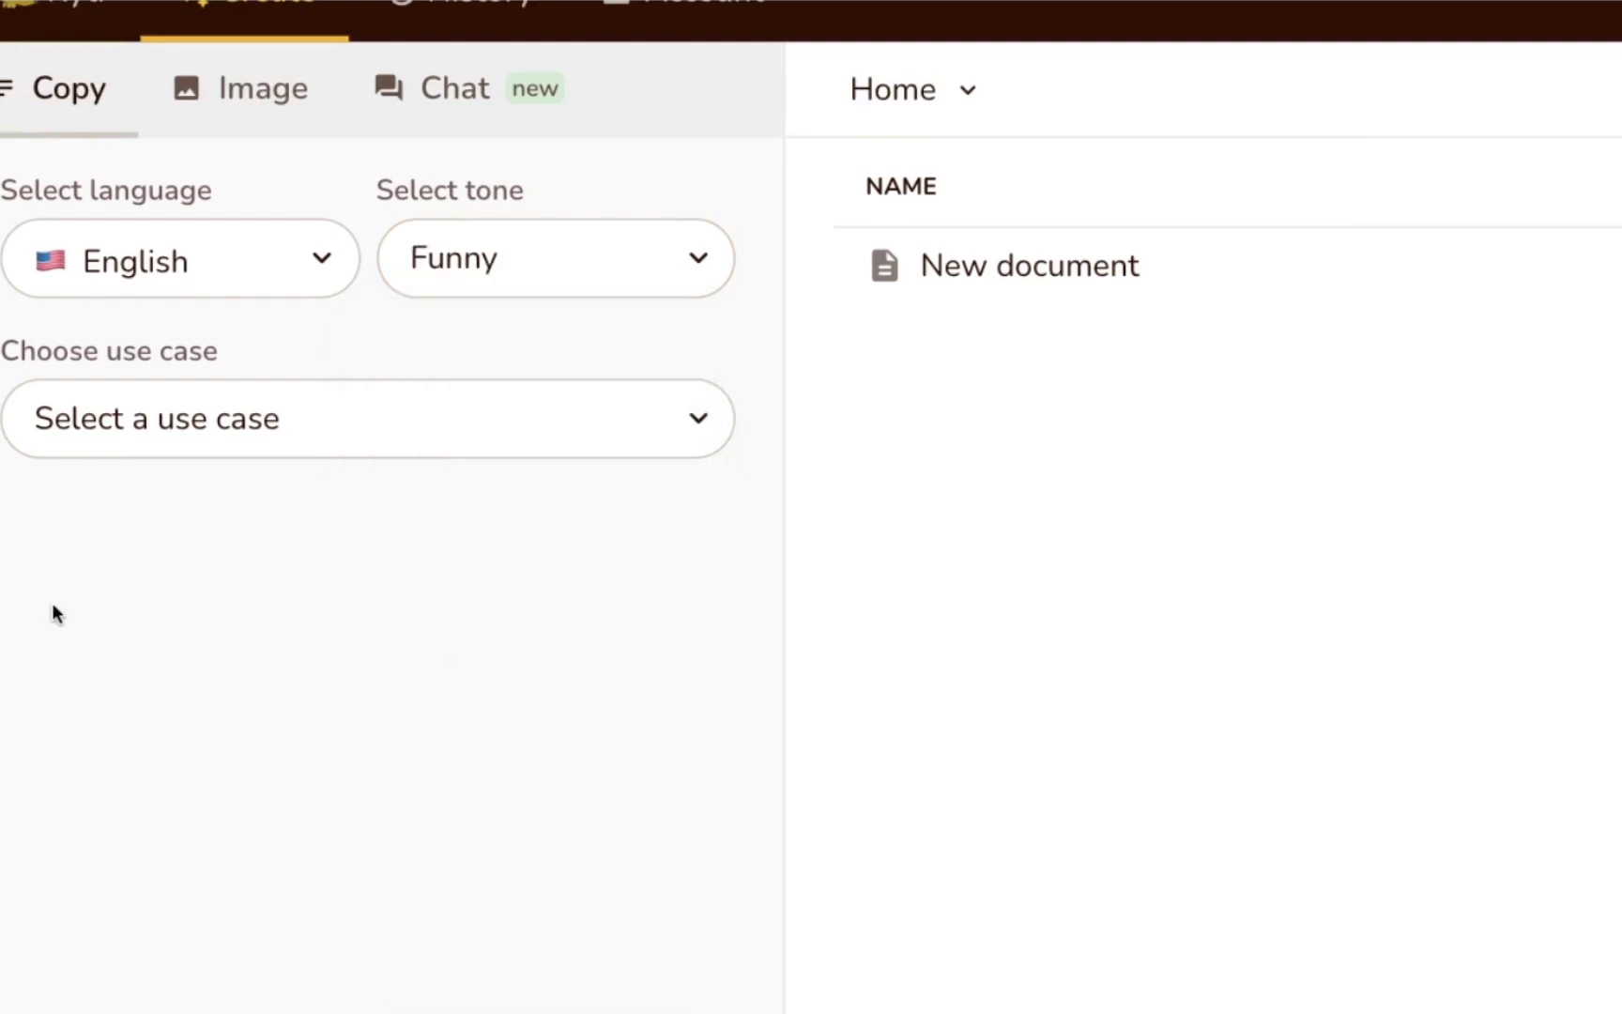
scroll(52, 604, "down", 3)
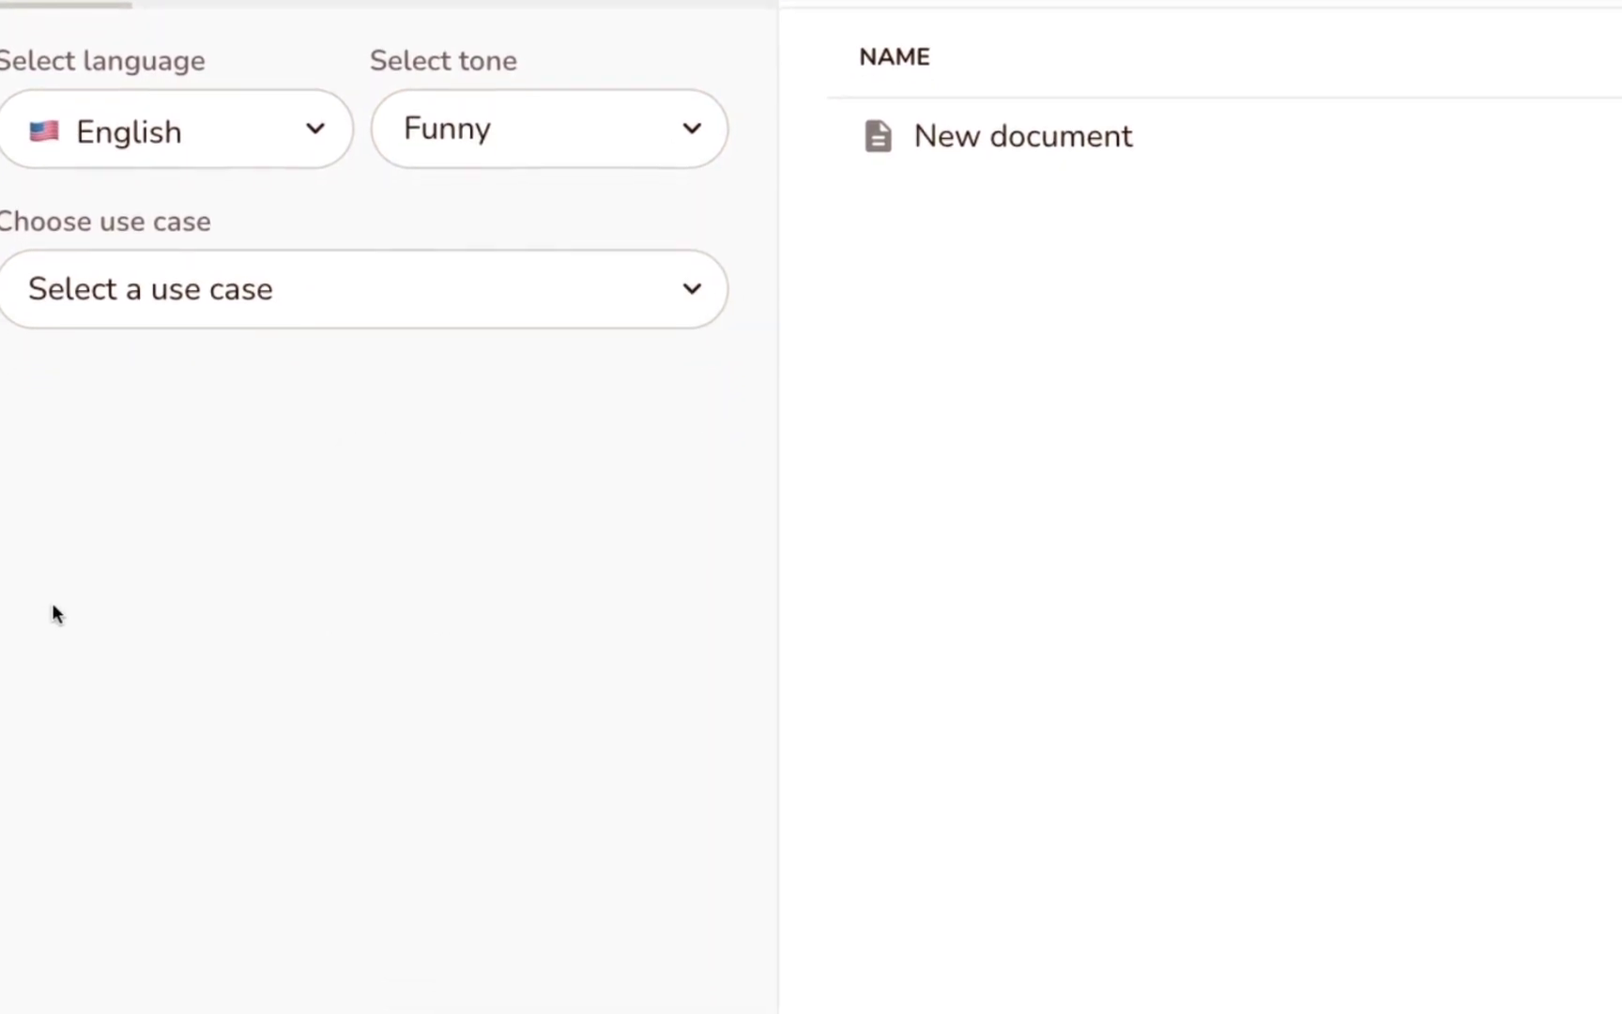
scroll(51, 604, "up", 1)
scroll(51, 604, "down", 1)
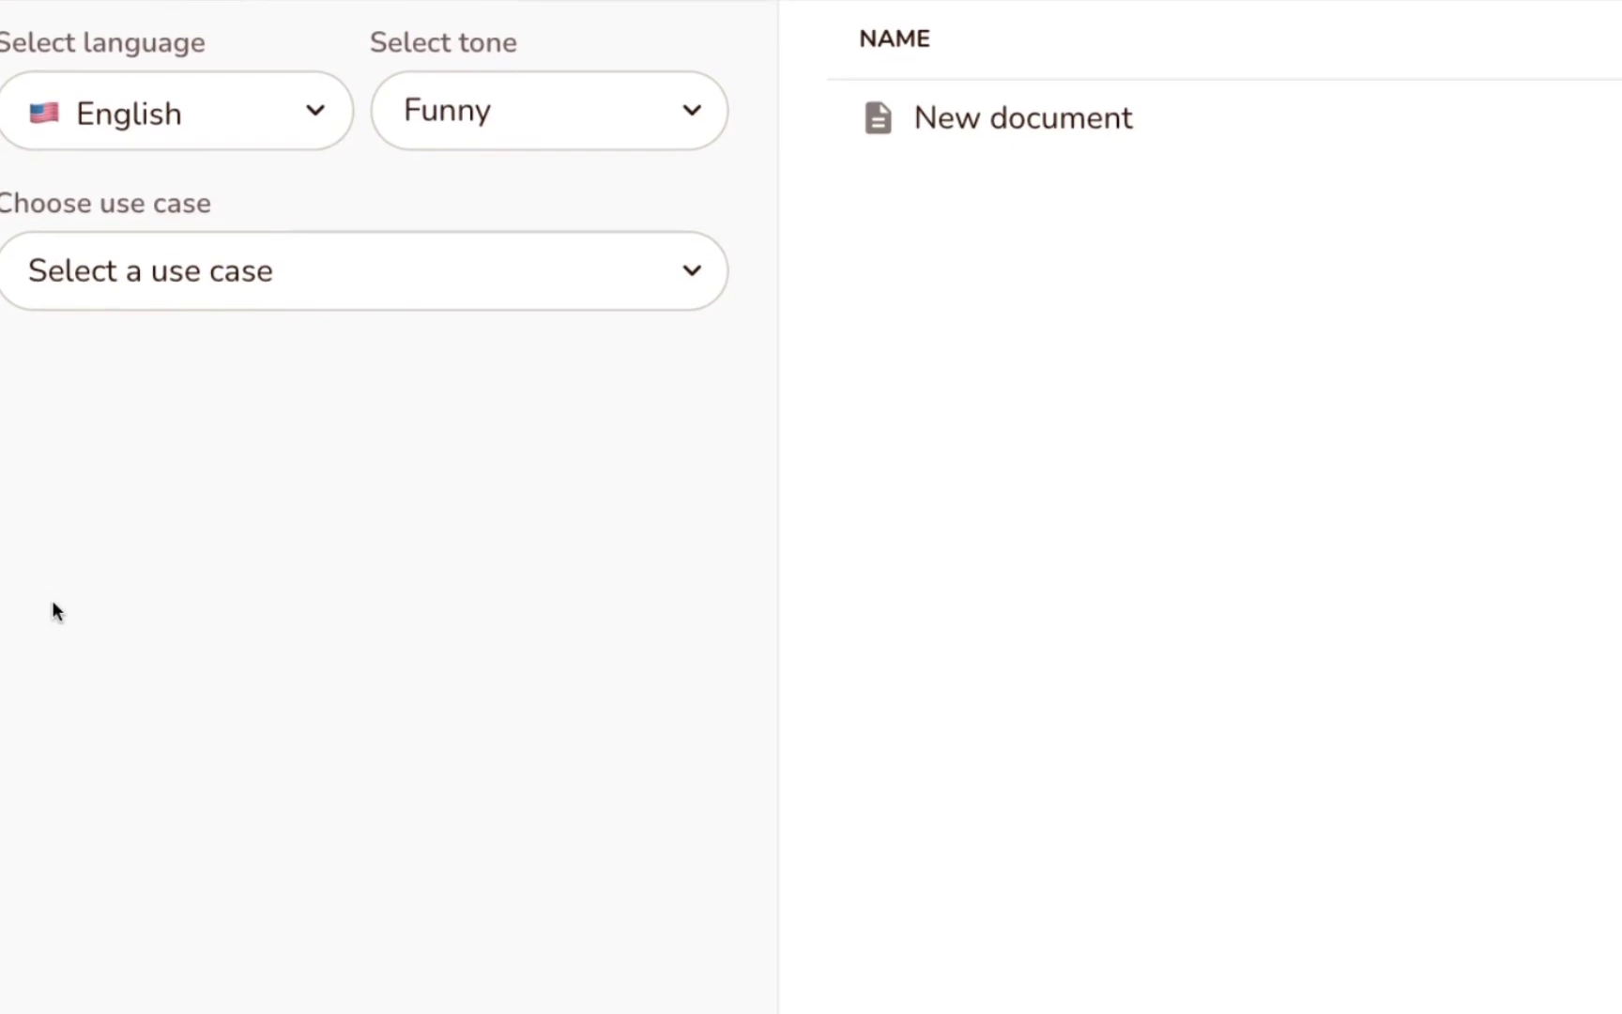
Step: Browse the full list of writing use cases without choosing one
left_click(242, 274)
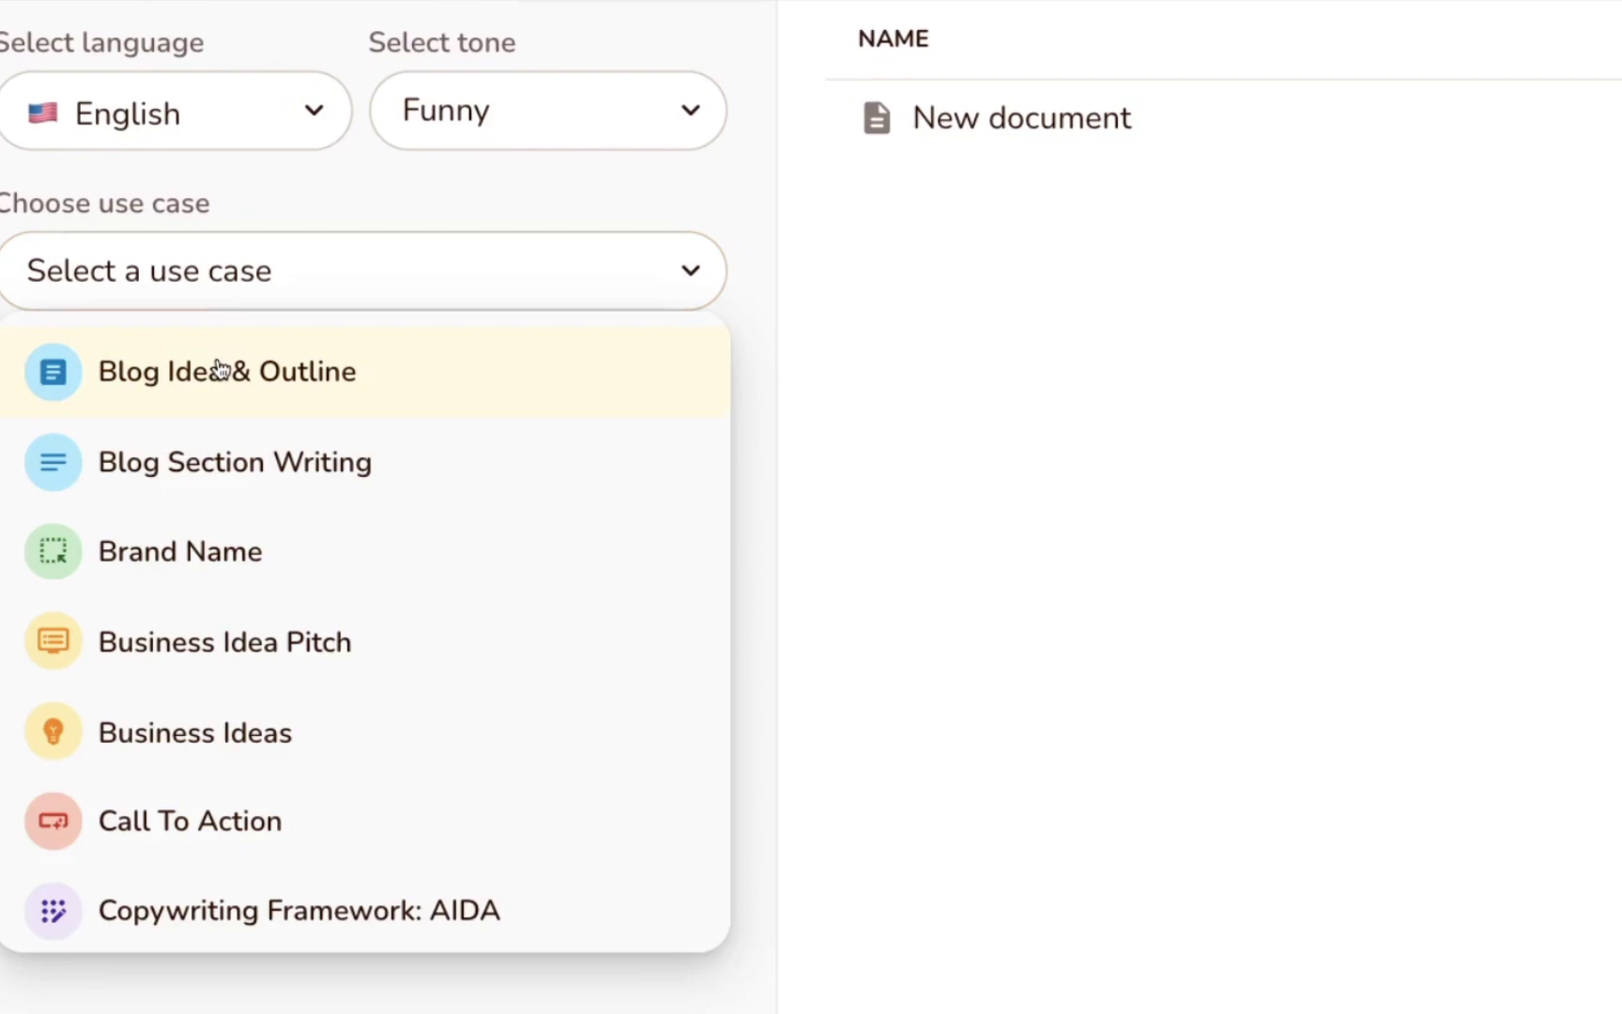
scroll(221, 503, "down", 2)
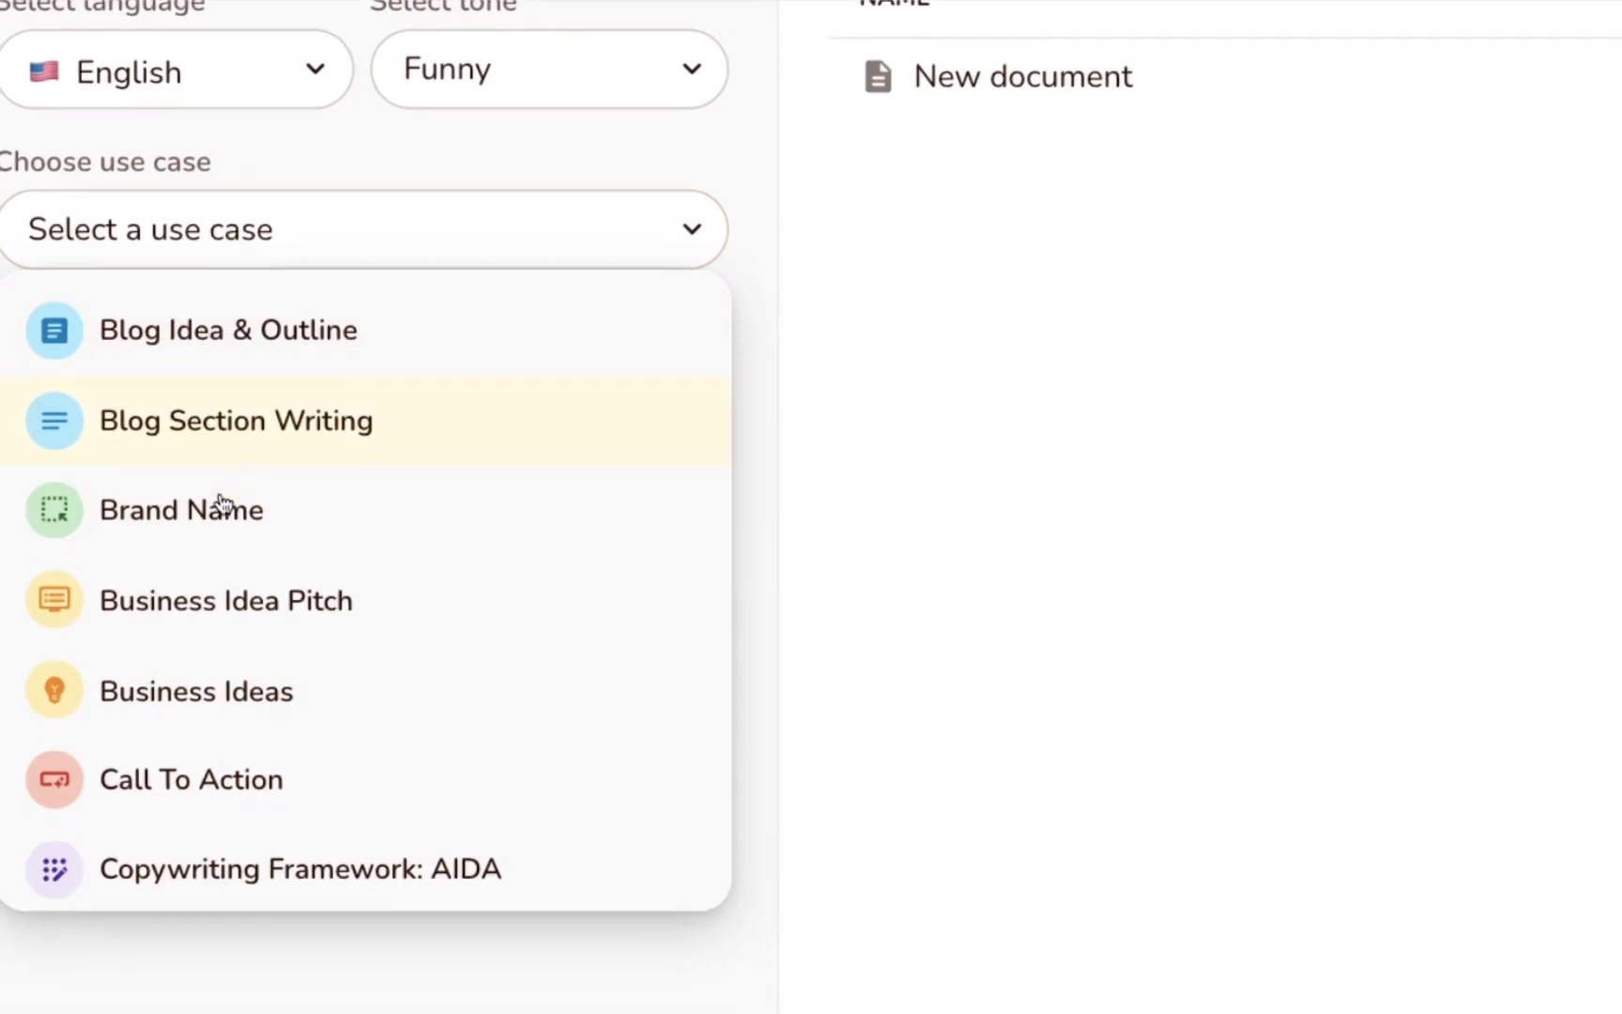
scroll(279, 700, "up", 1)
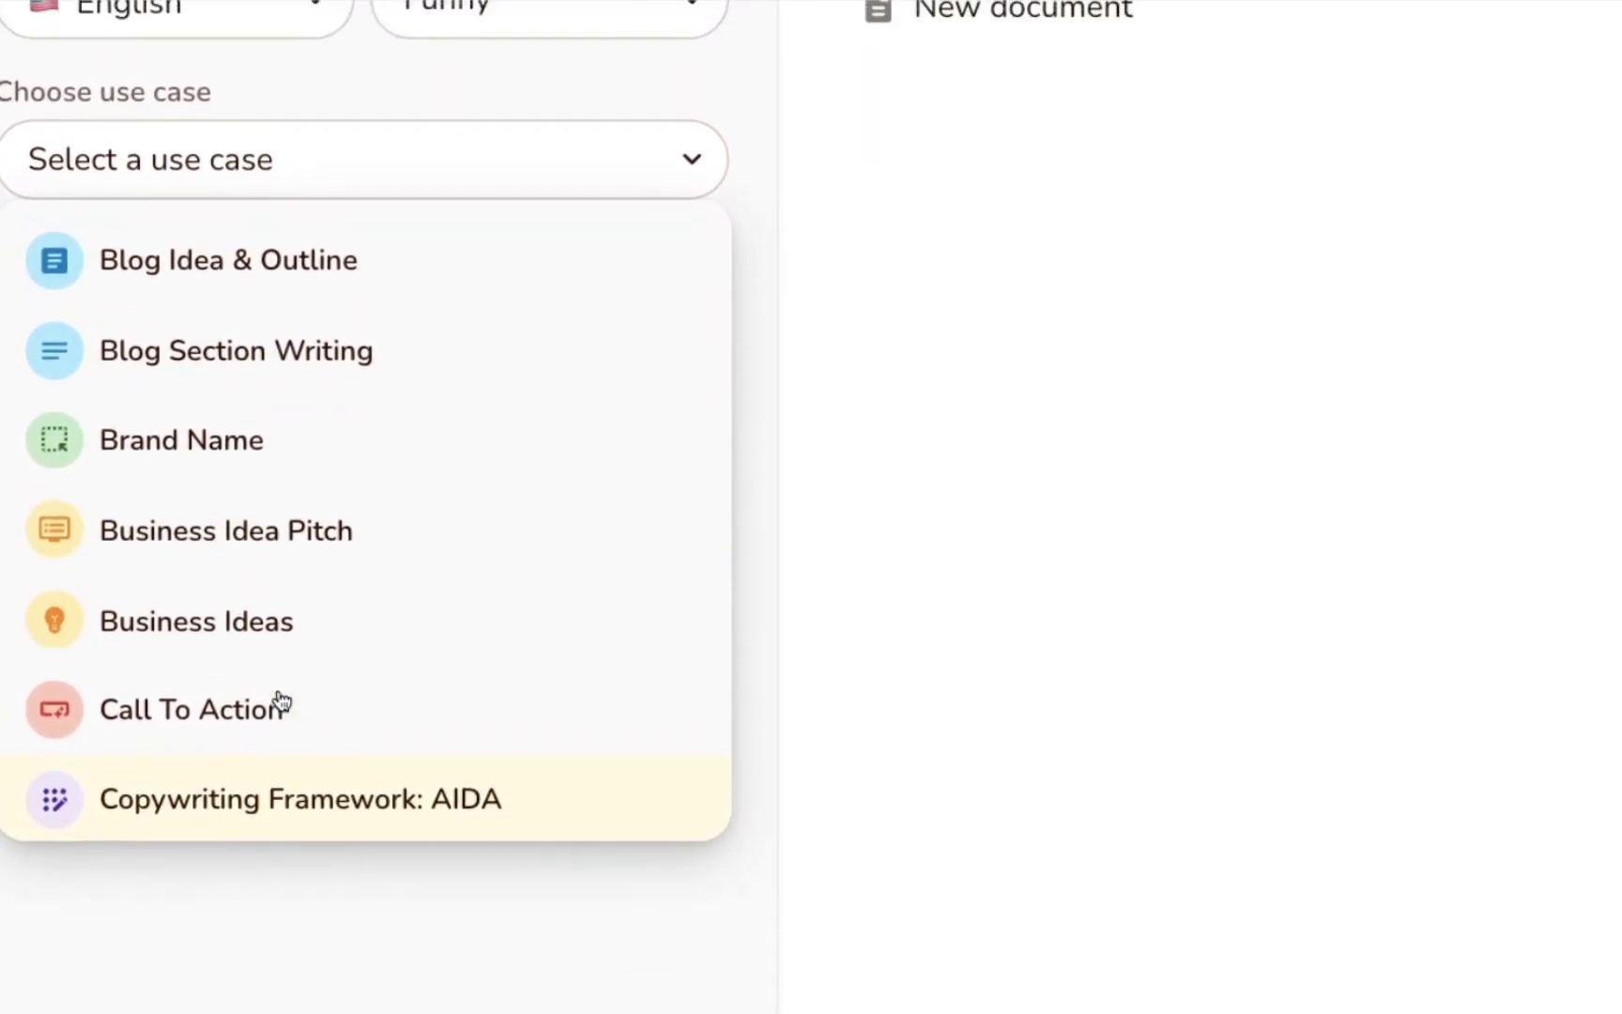
scroll(265, 469, "up", 3)
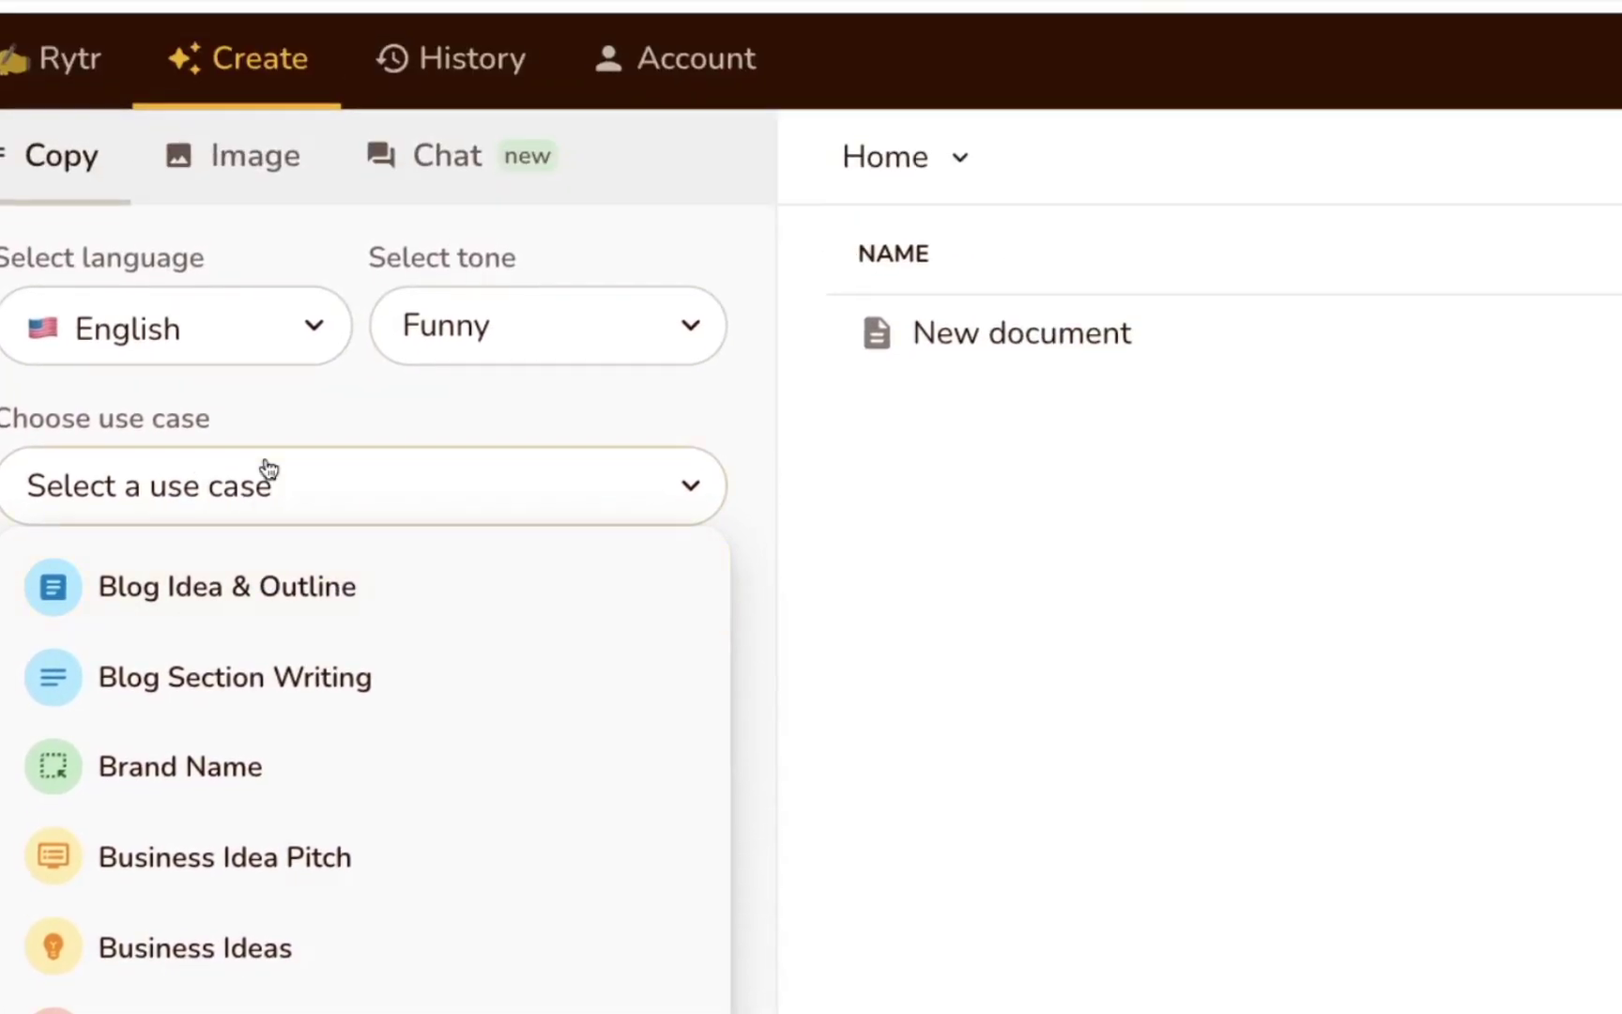
scroll(269, 532, "down", 2)
scroll(269, 532, "down", 6)
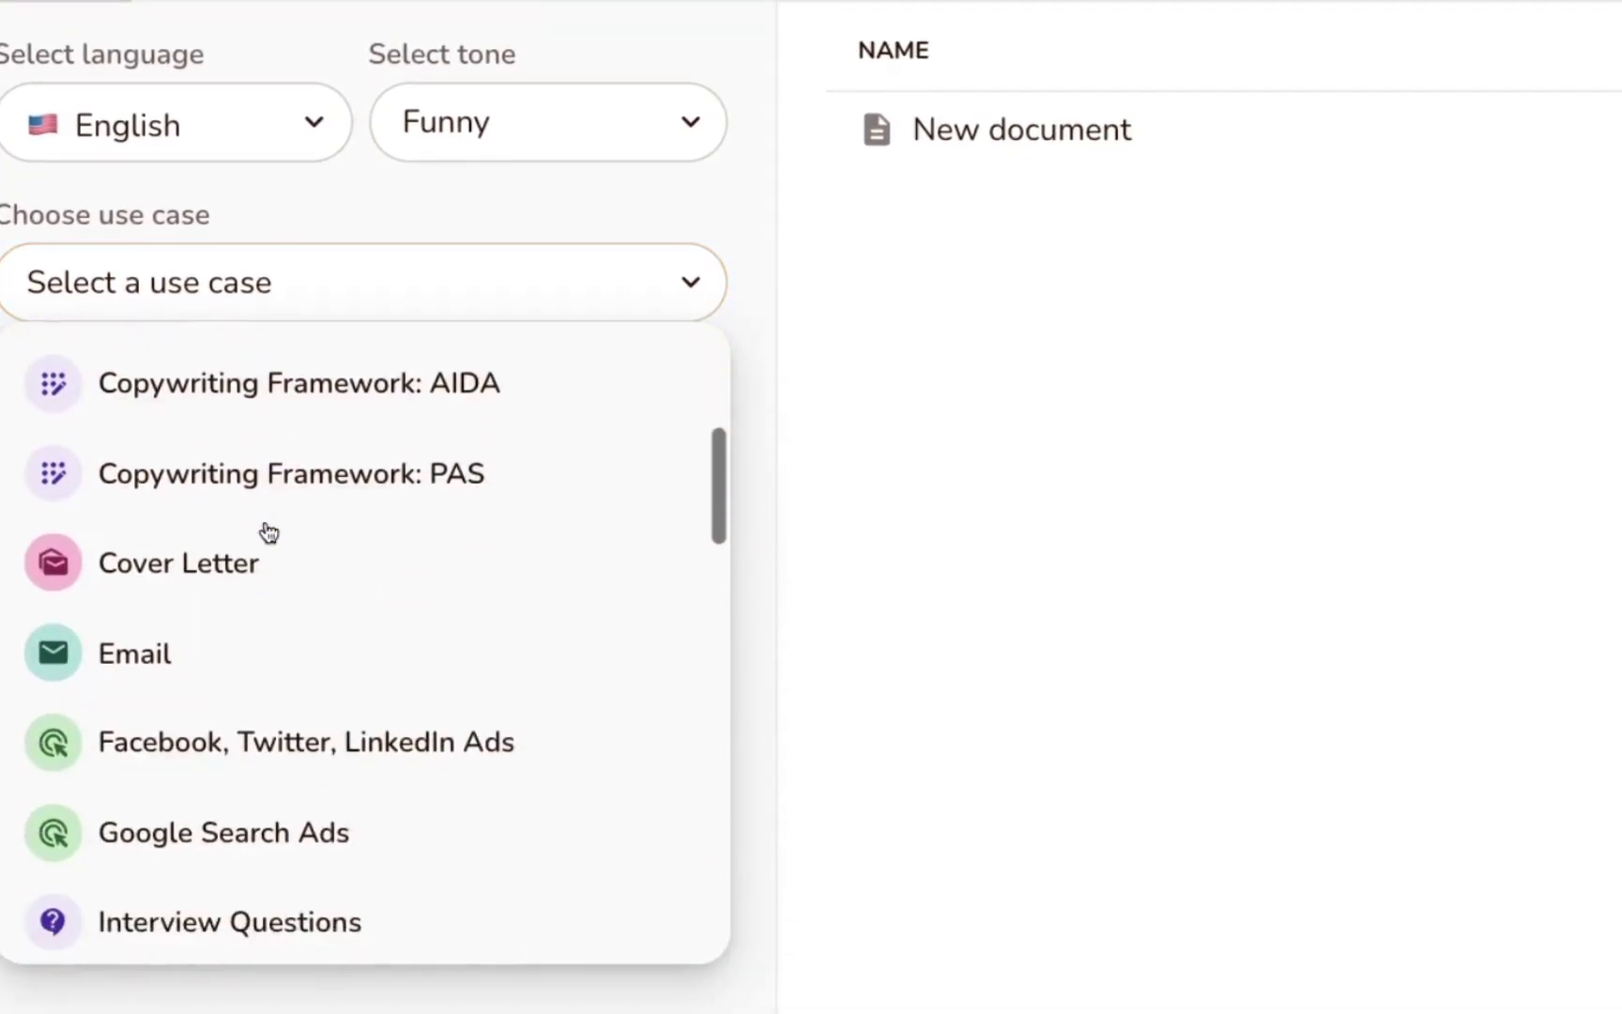
scroll(270, 532, "down", 3)
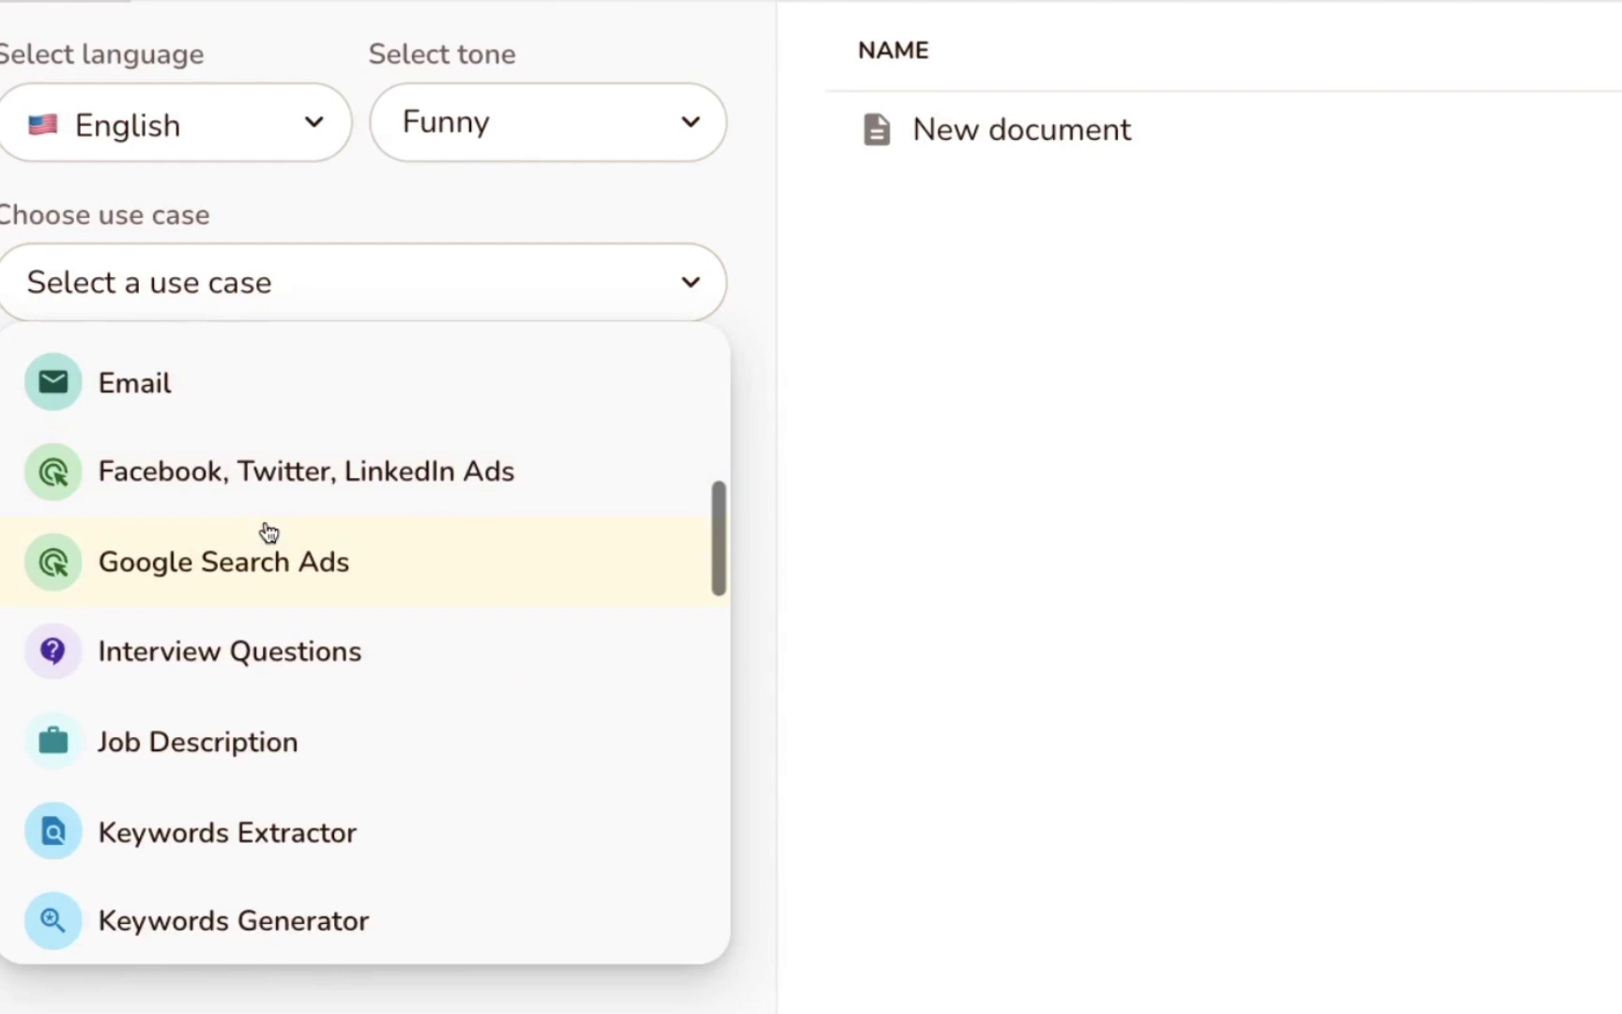
scroll(269, 533, "down", 4)
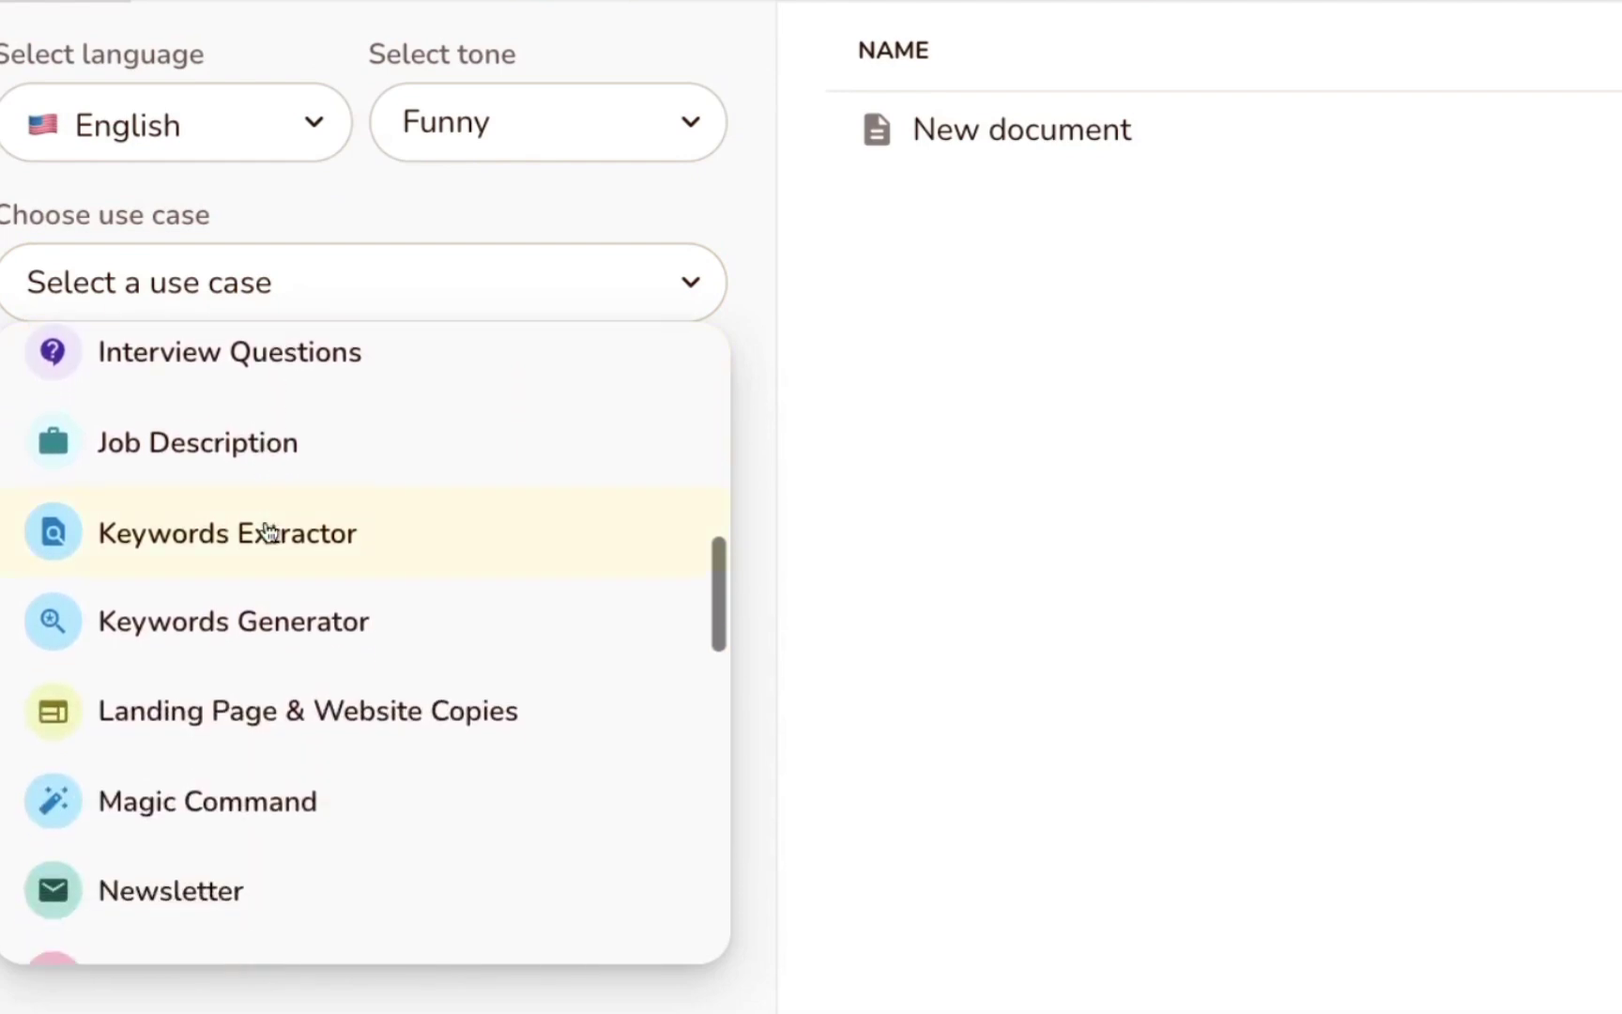
scroll(270, 533, "down", 3)
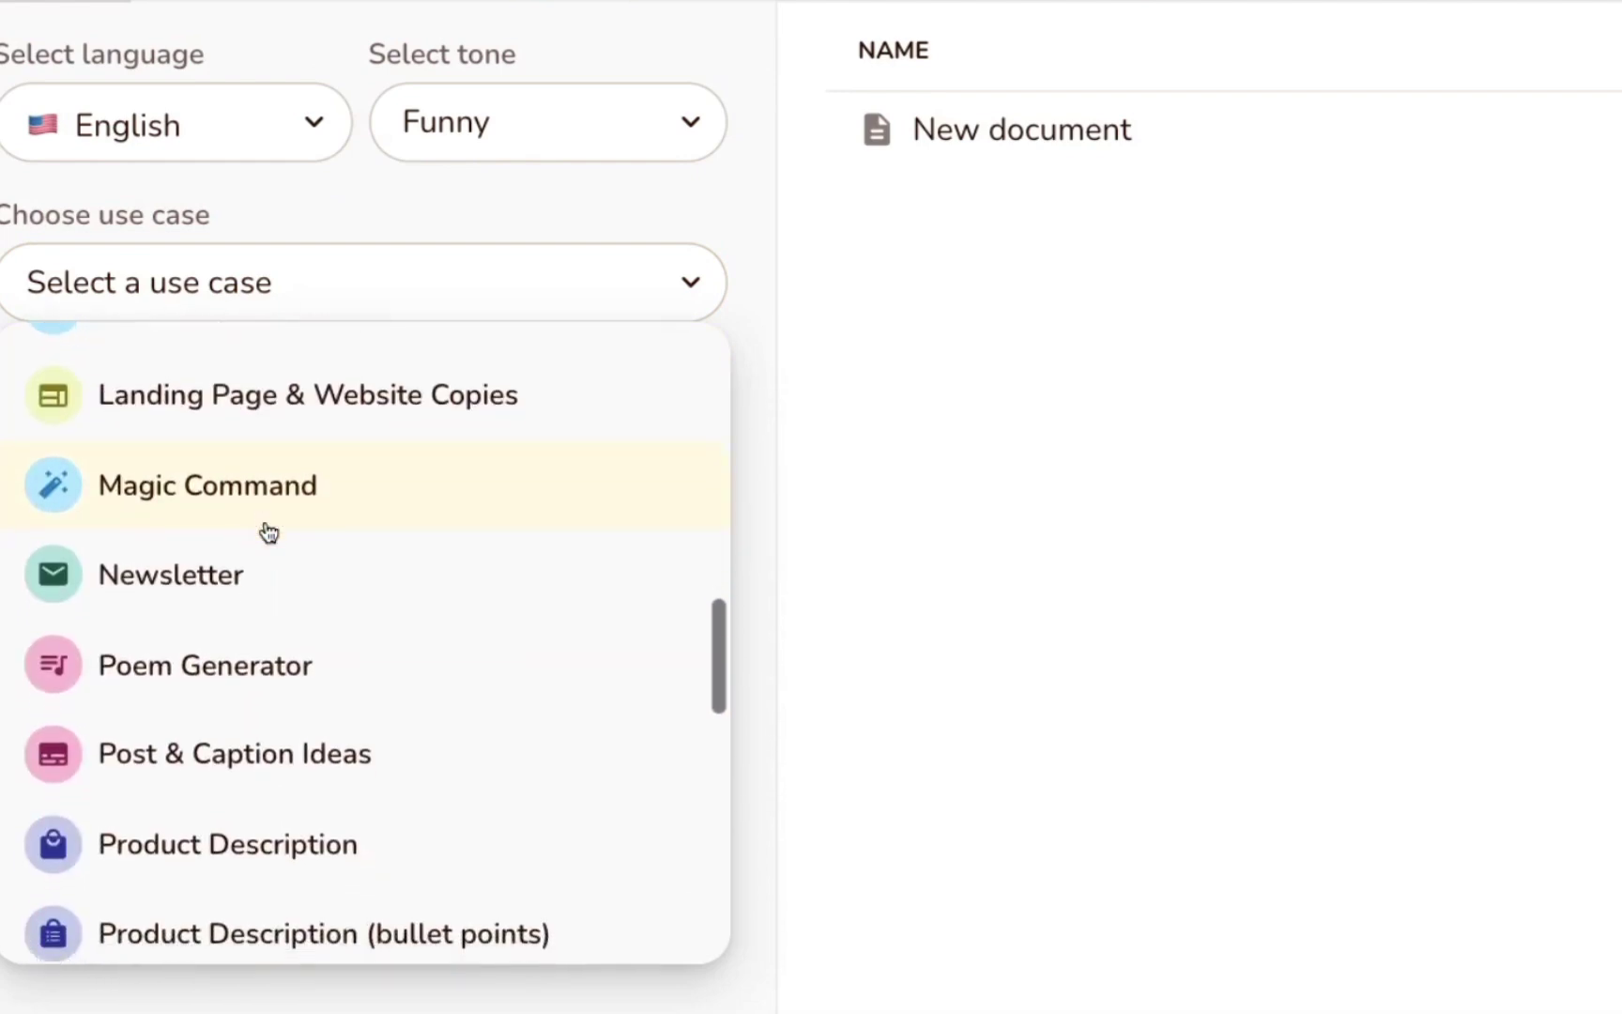
scroll(269, 533, "down", 5)
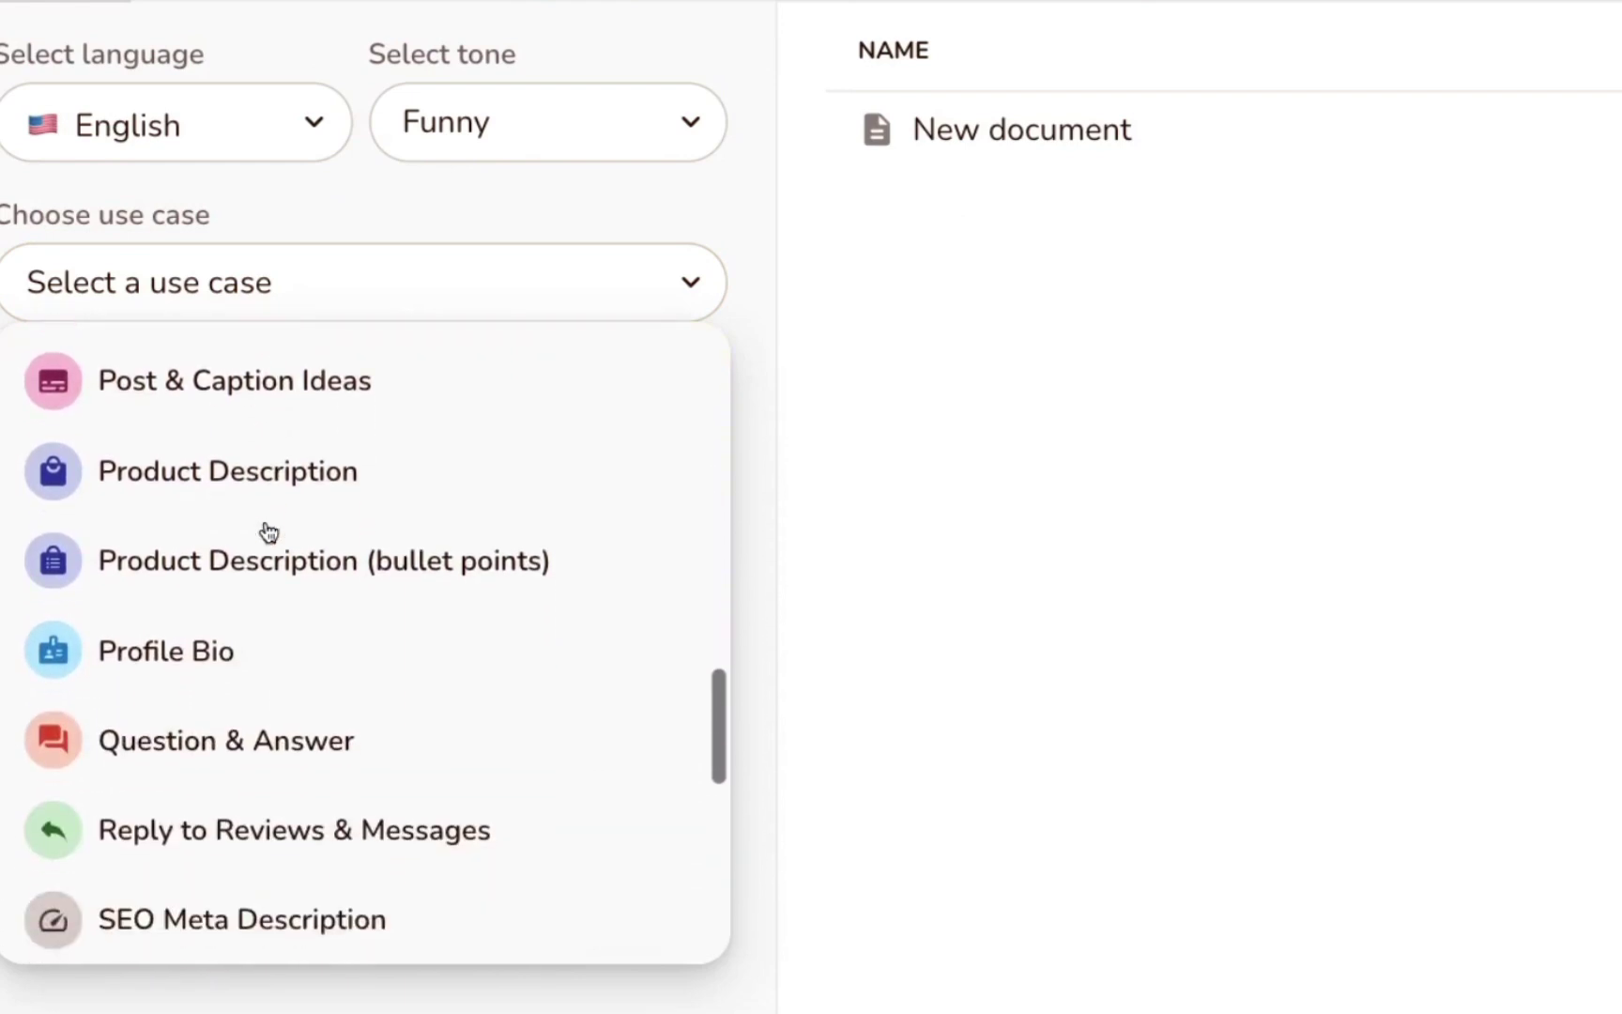
scroll(269, 532, "down", 8)
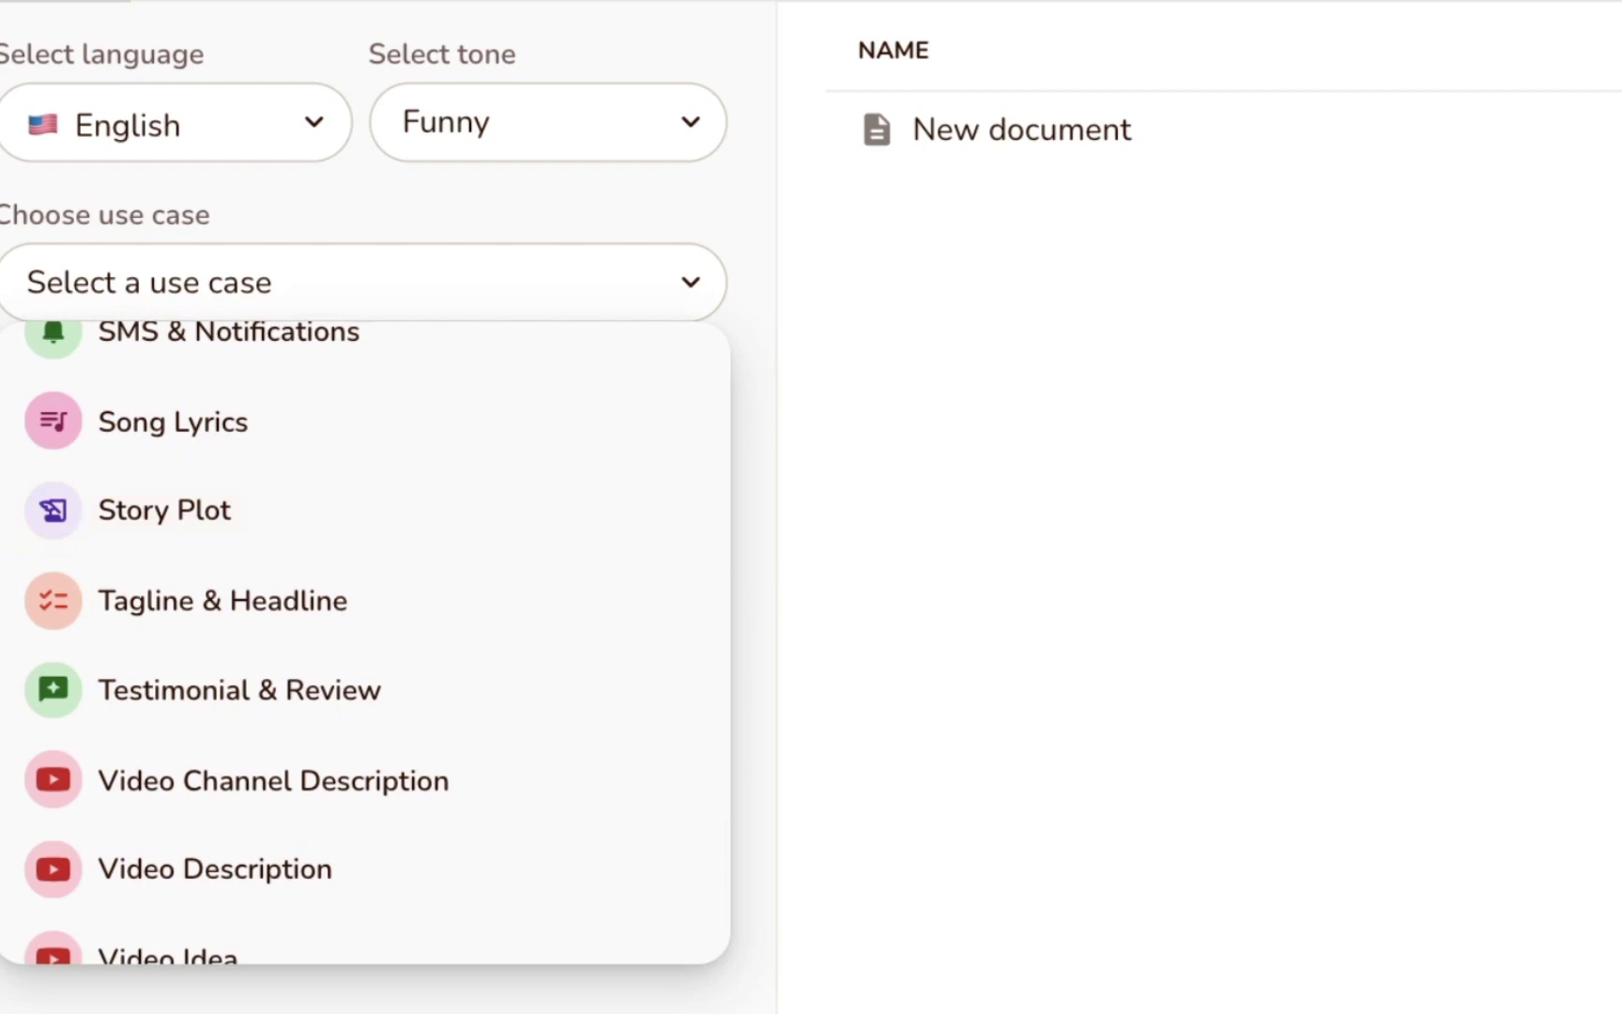
left_click(894, 543)
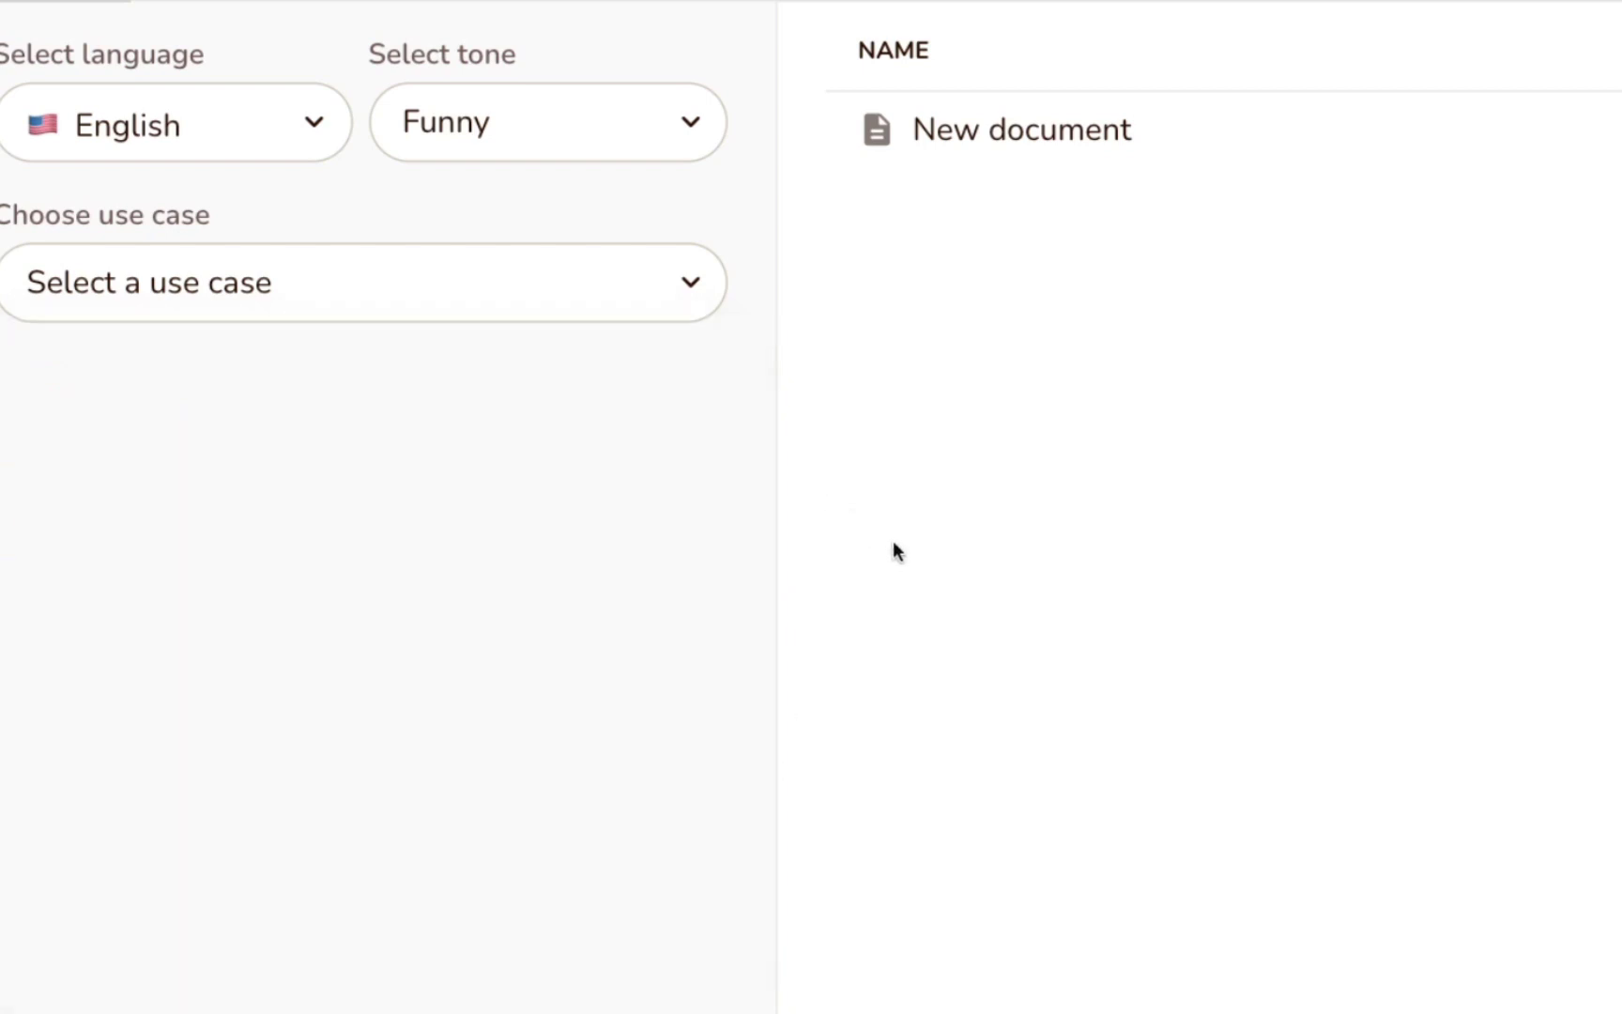
Step: Bring the use-case list back up to pick a use case
scroll(176, 519, "up", 3)
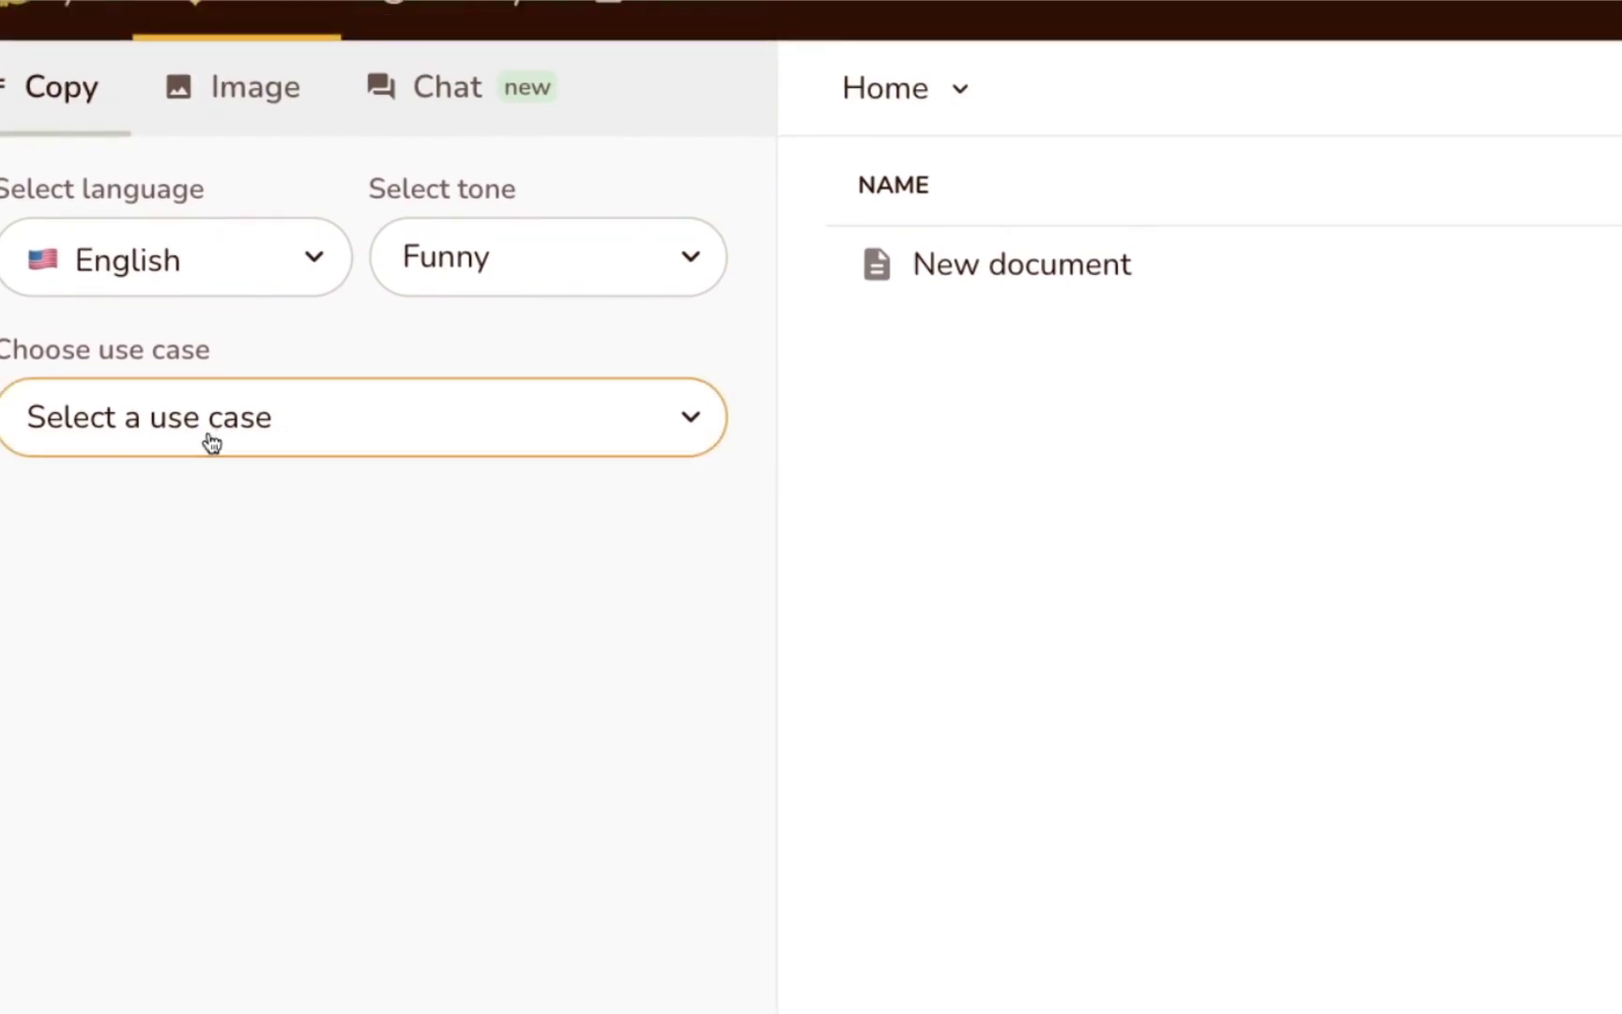
scroll(195, 392, "up", 1)
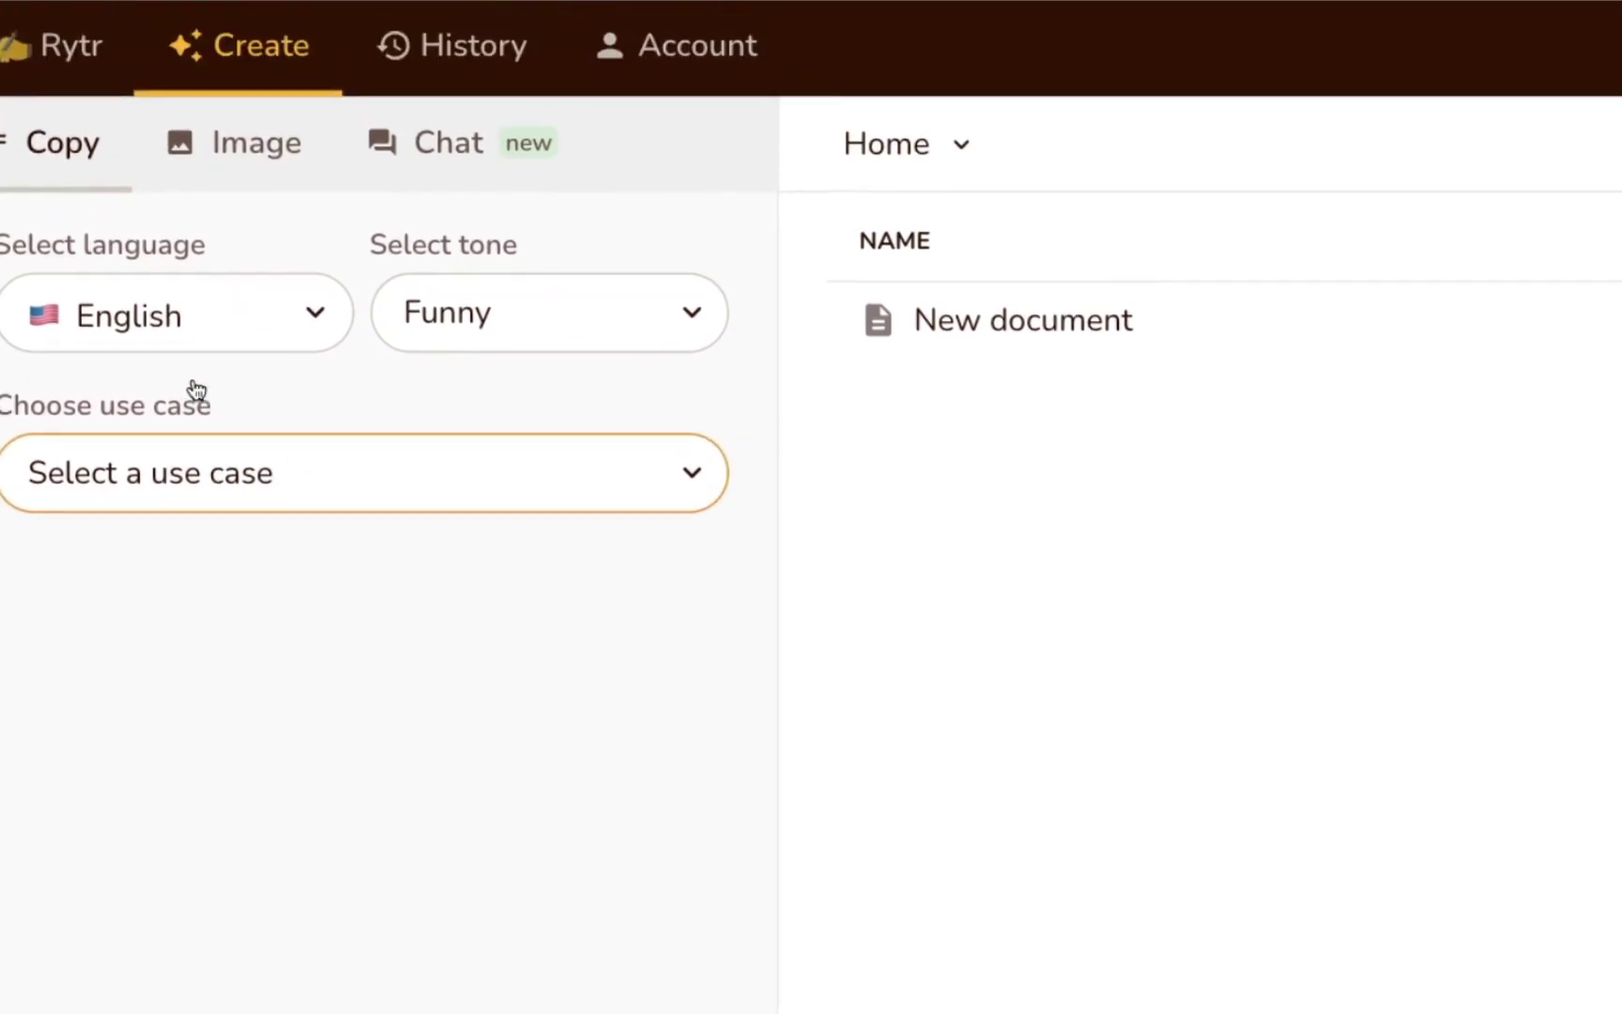
left_click(184, 513)
scroll(226, 598, "up", 15)
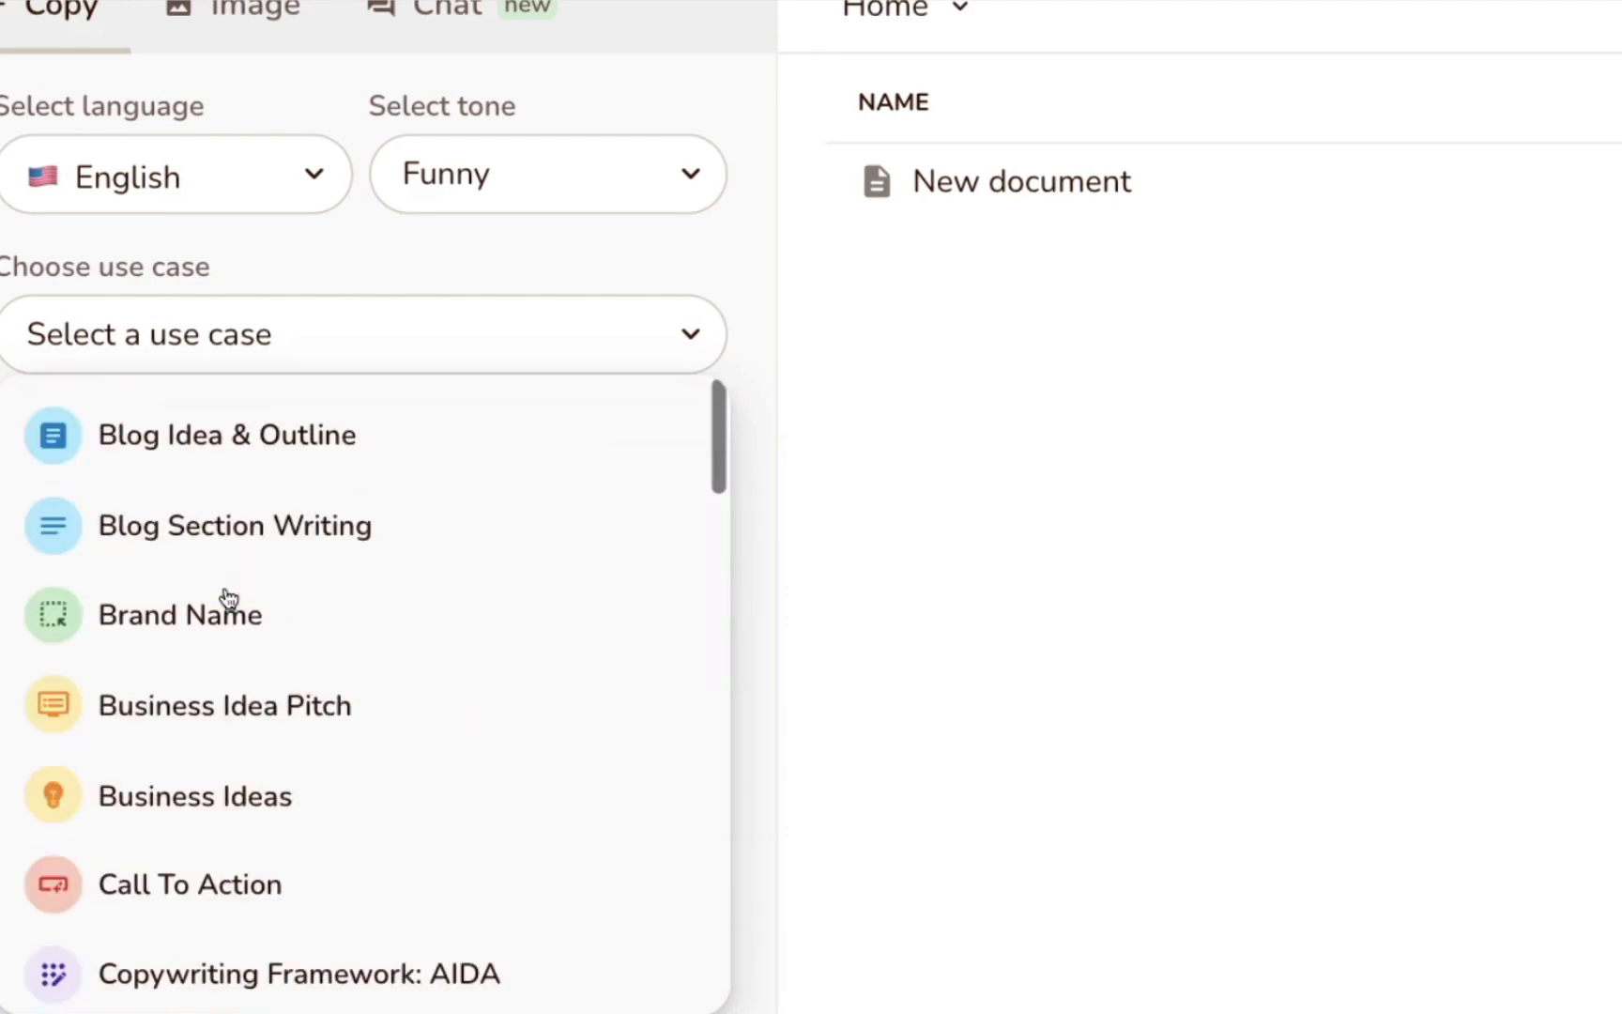
Step: Choose Blog Idea & Outline and enter 'Copywriting job' as the primary keyword
left_click(136, 459)
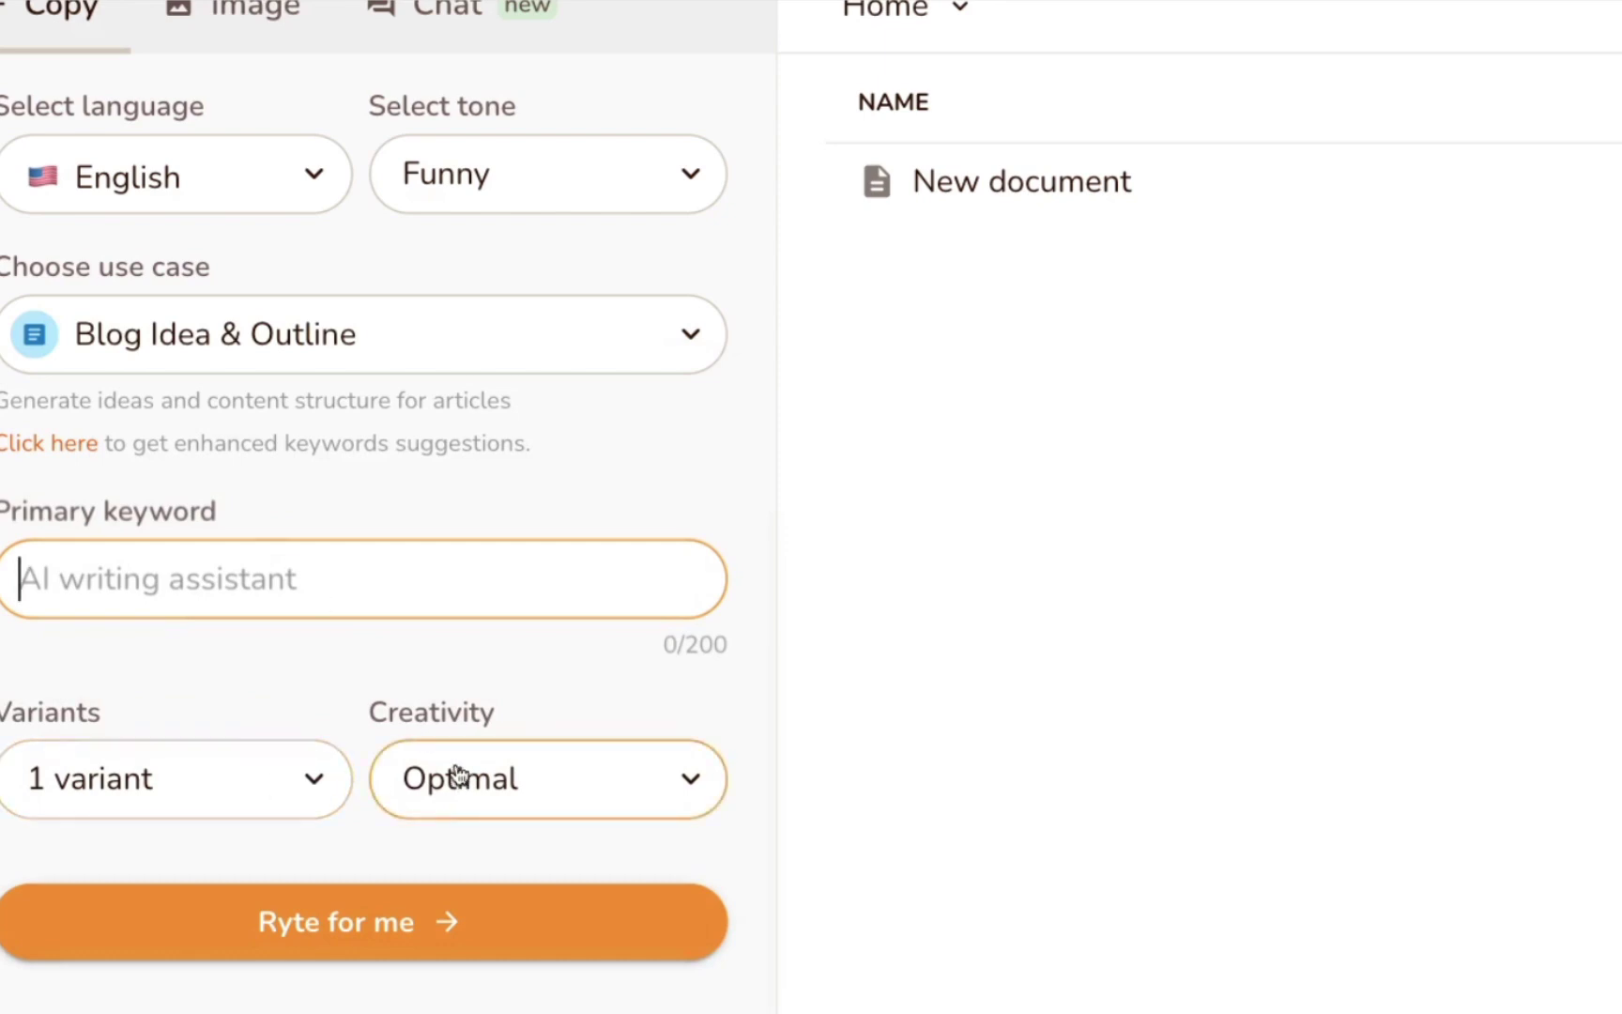
type("C")
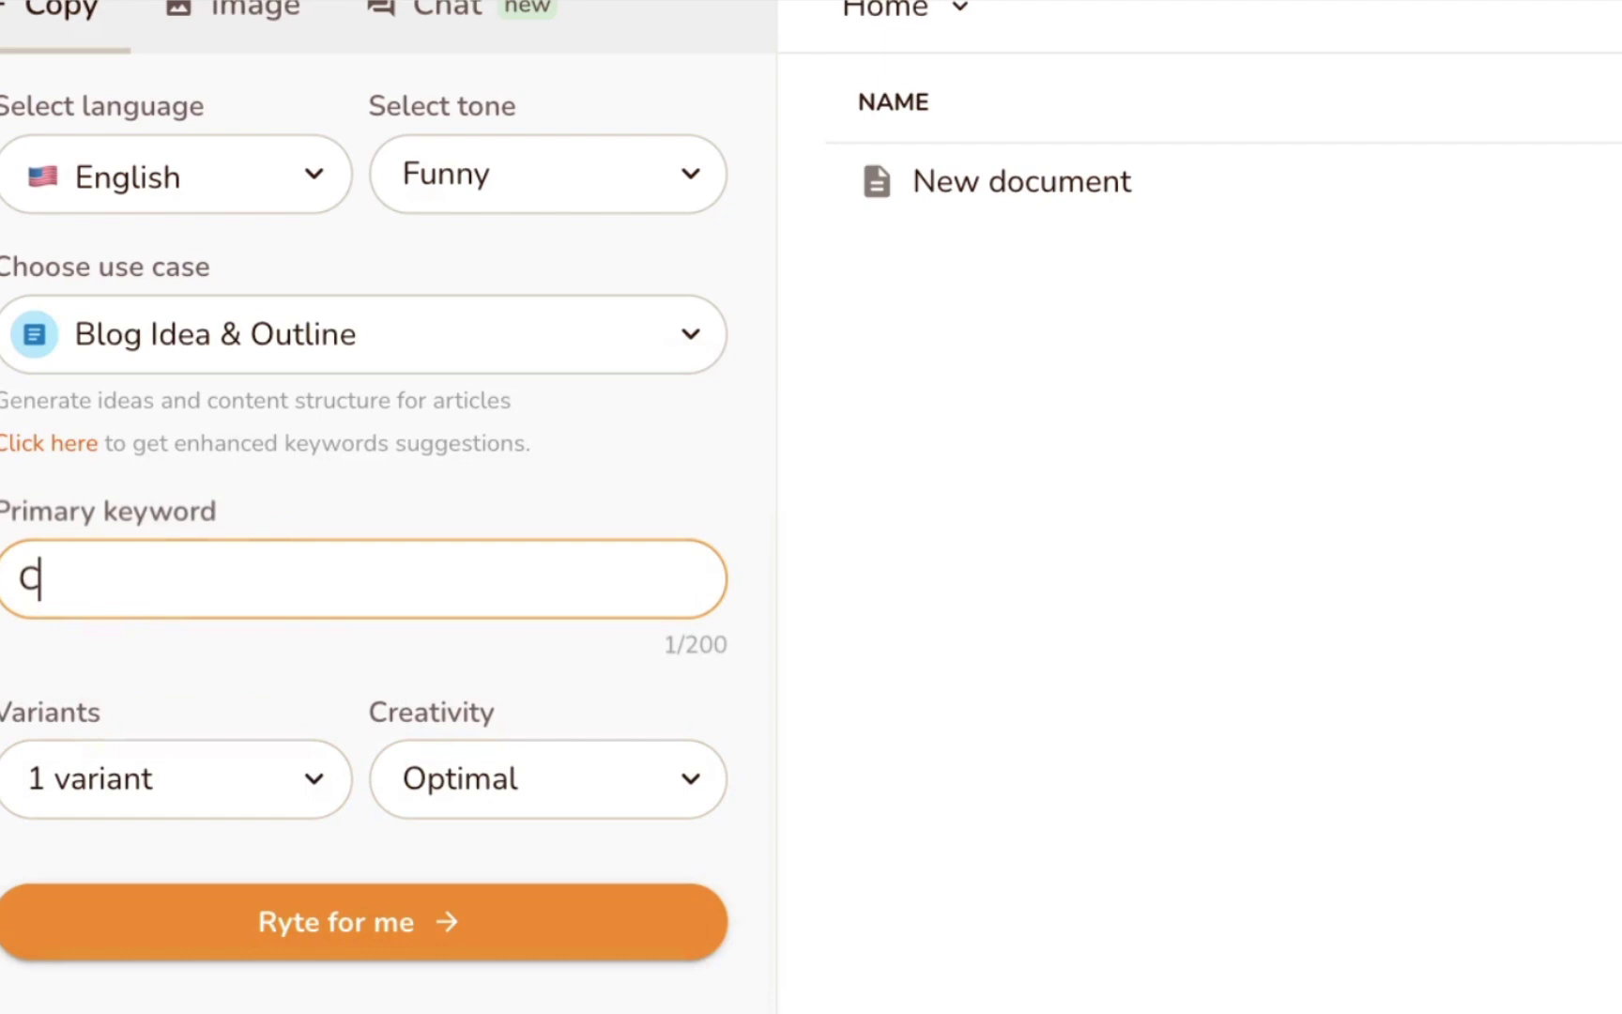
type("opy")
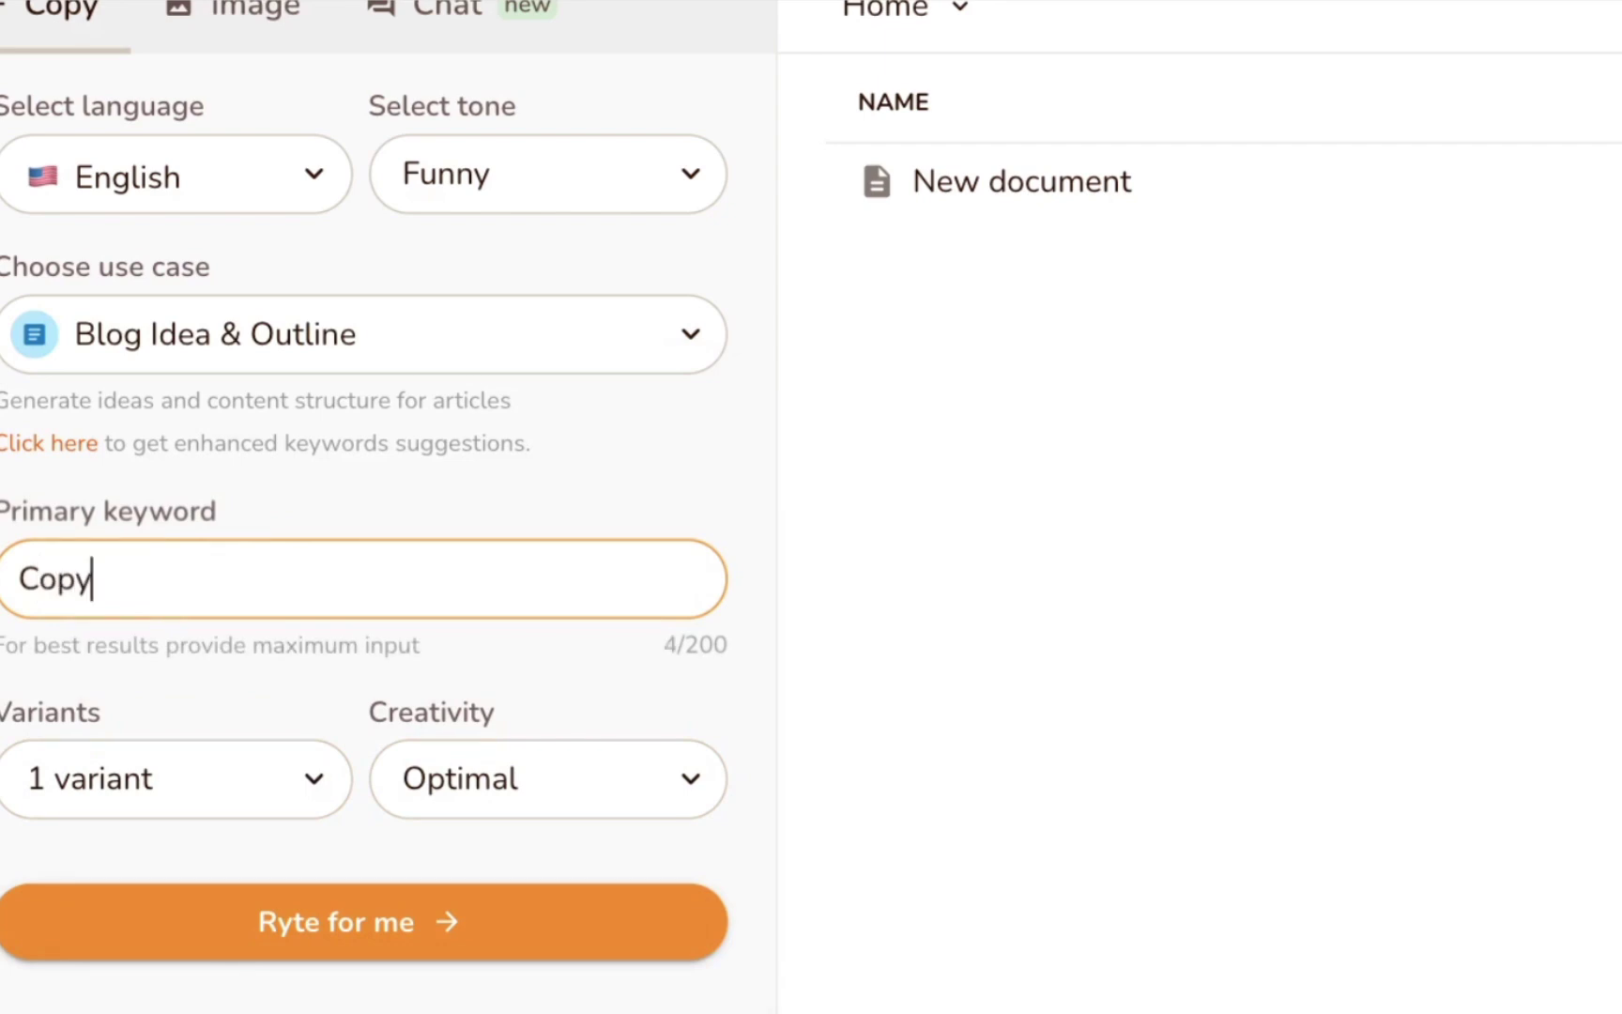
type("writing")
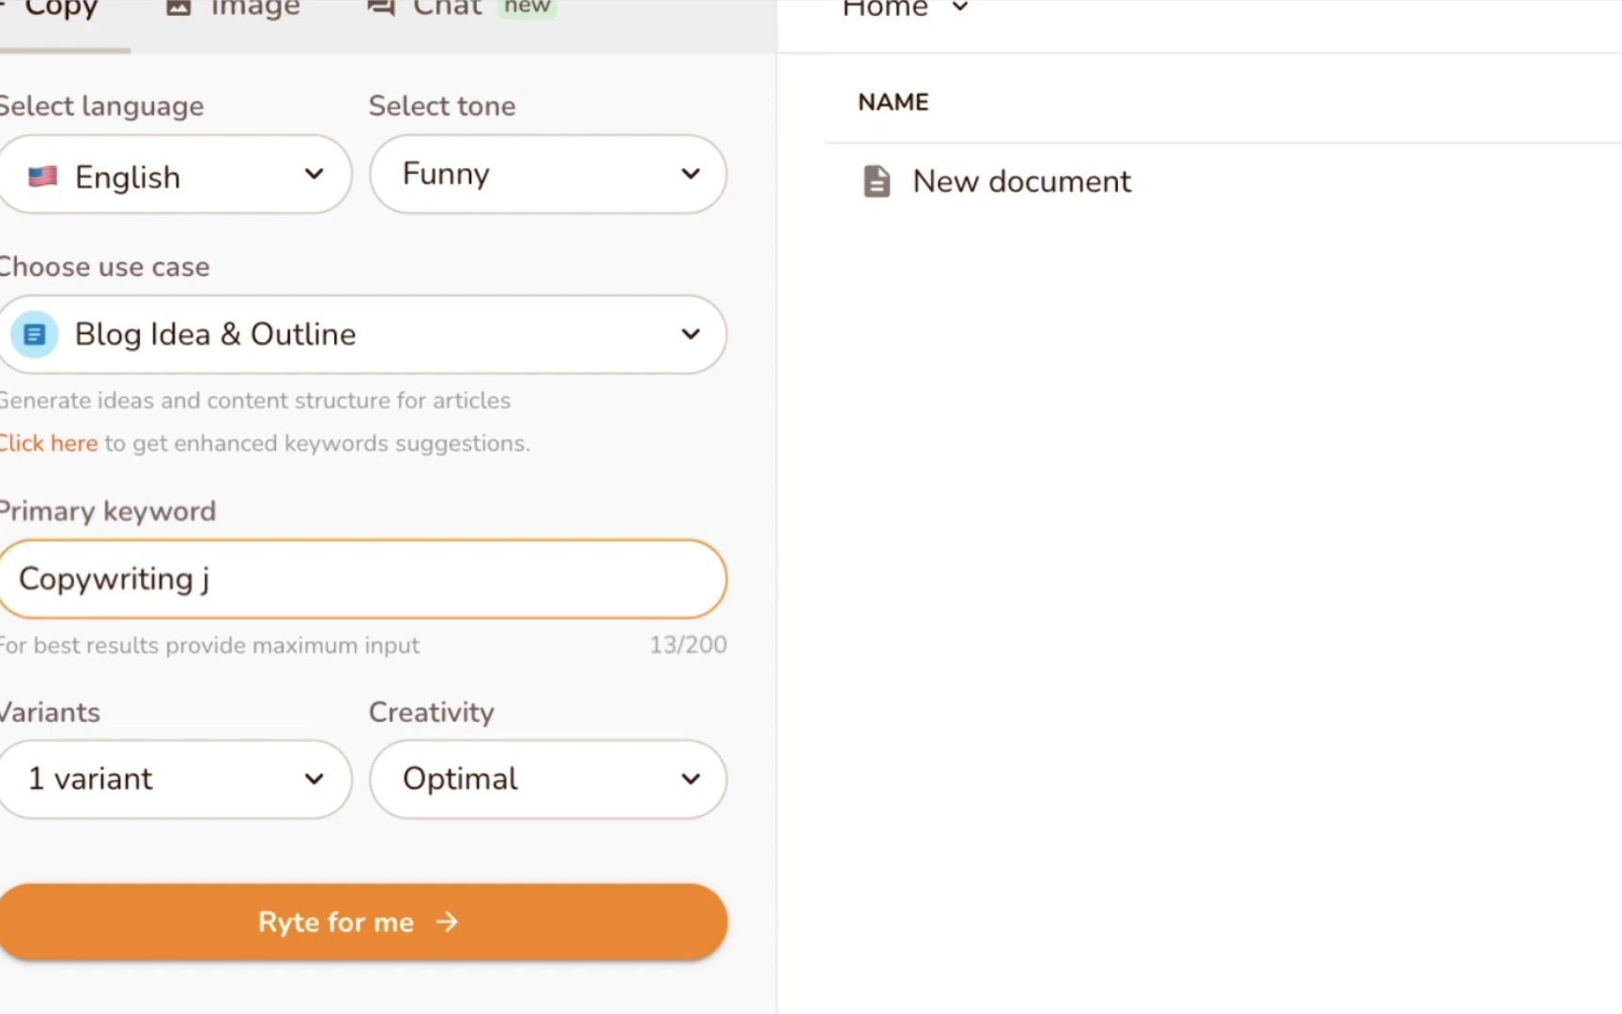
type("job")
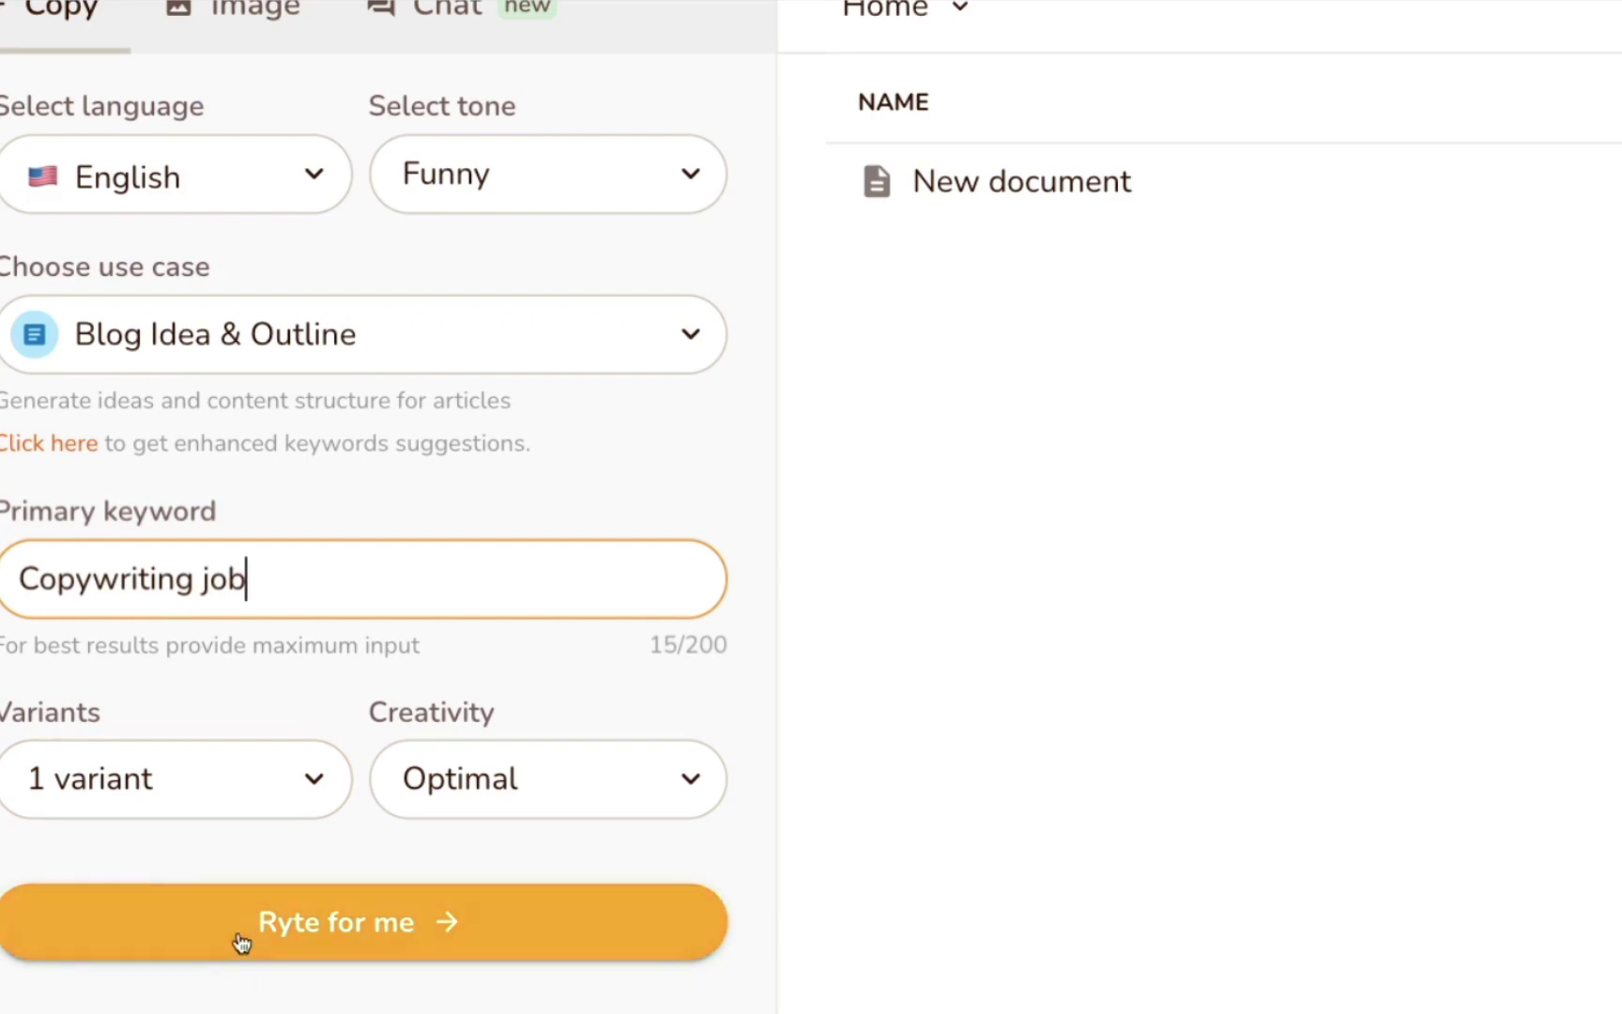
Step: Generate the 'Copywriting job' blog outline, review it, and select the Introduction section
left_click(240, 939)
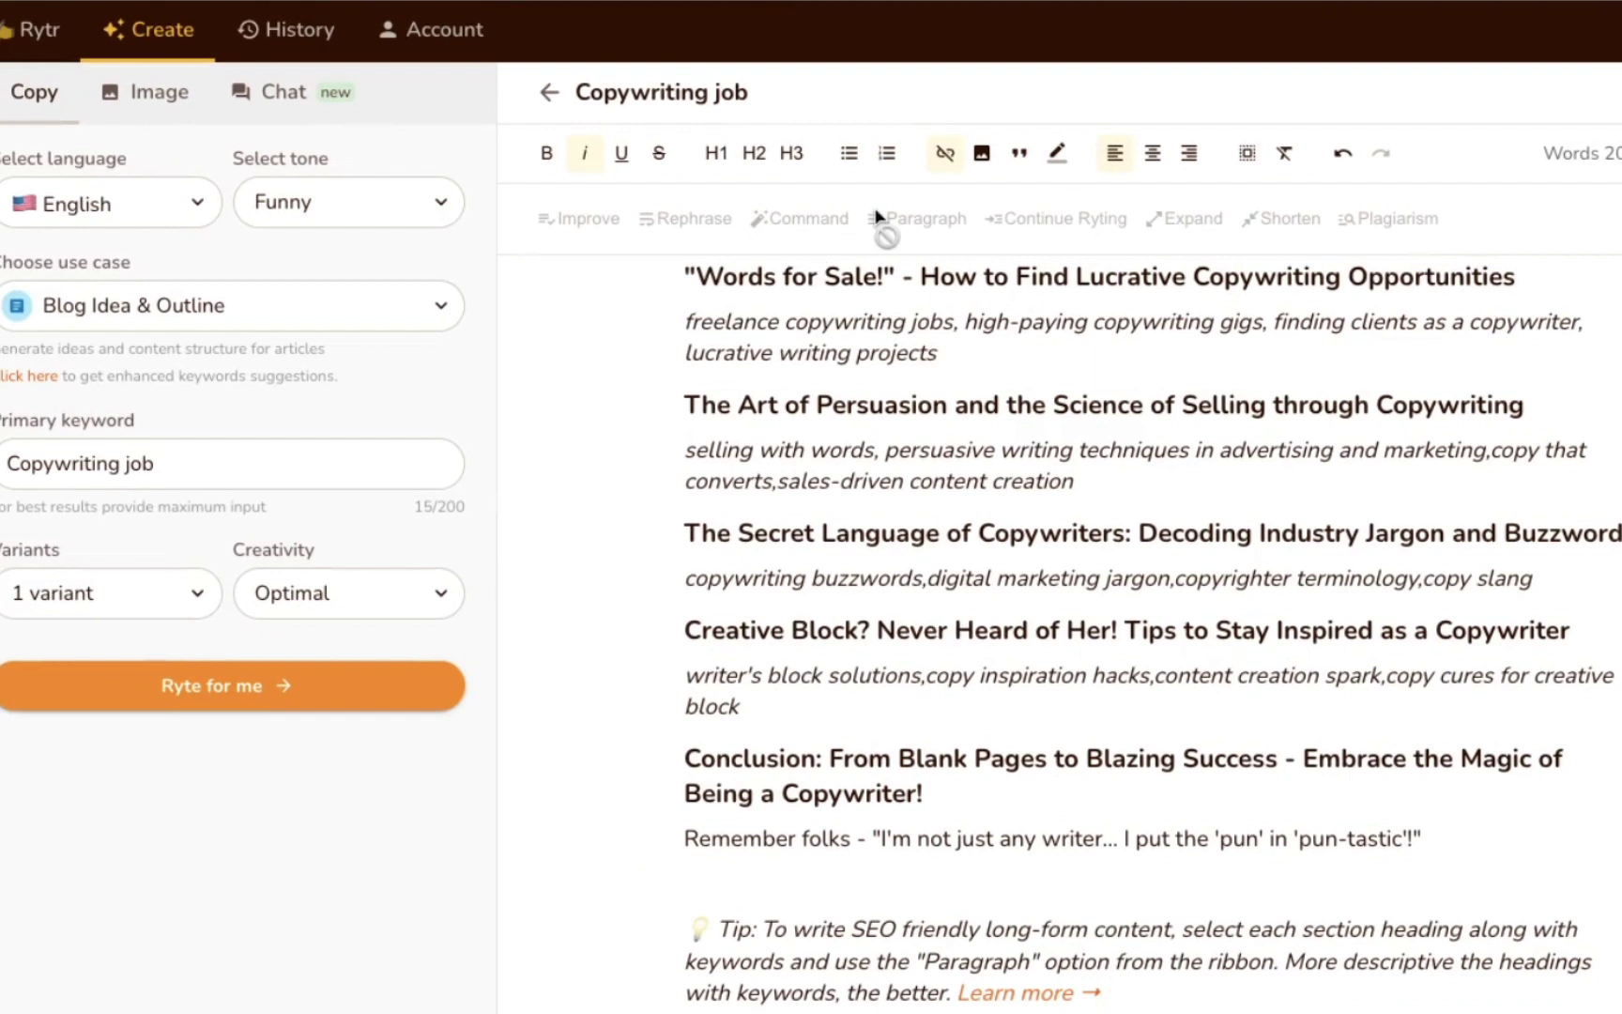
scroll(981, 627, "down", 1)
scroll(979, 627, "up", 2)
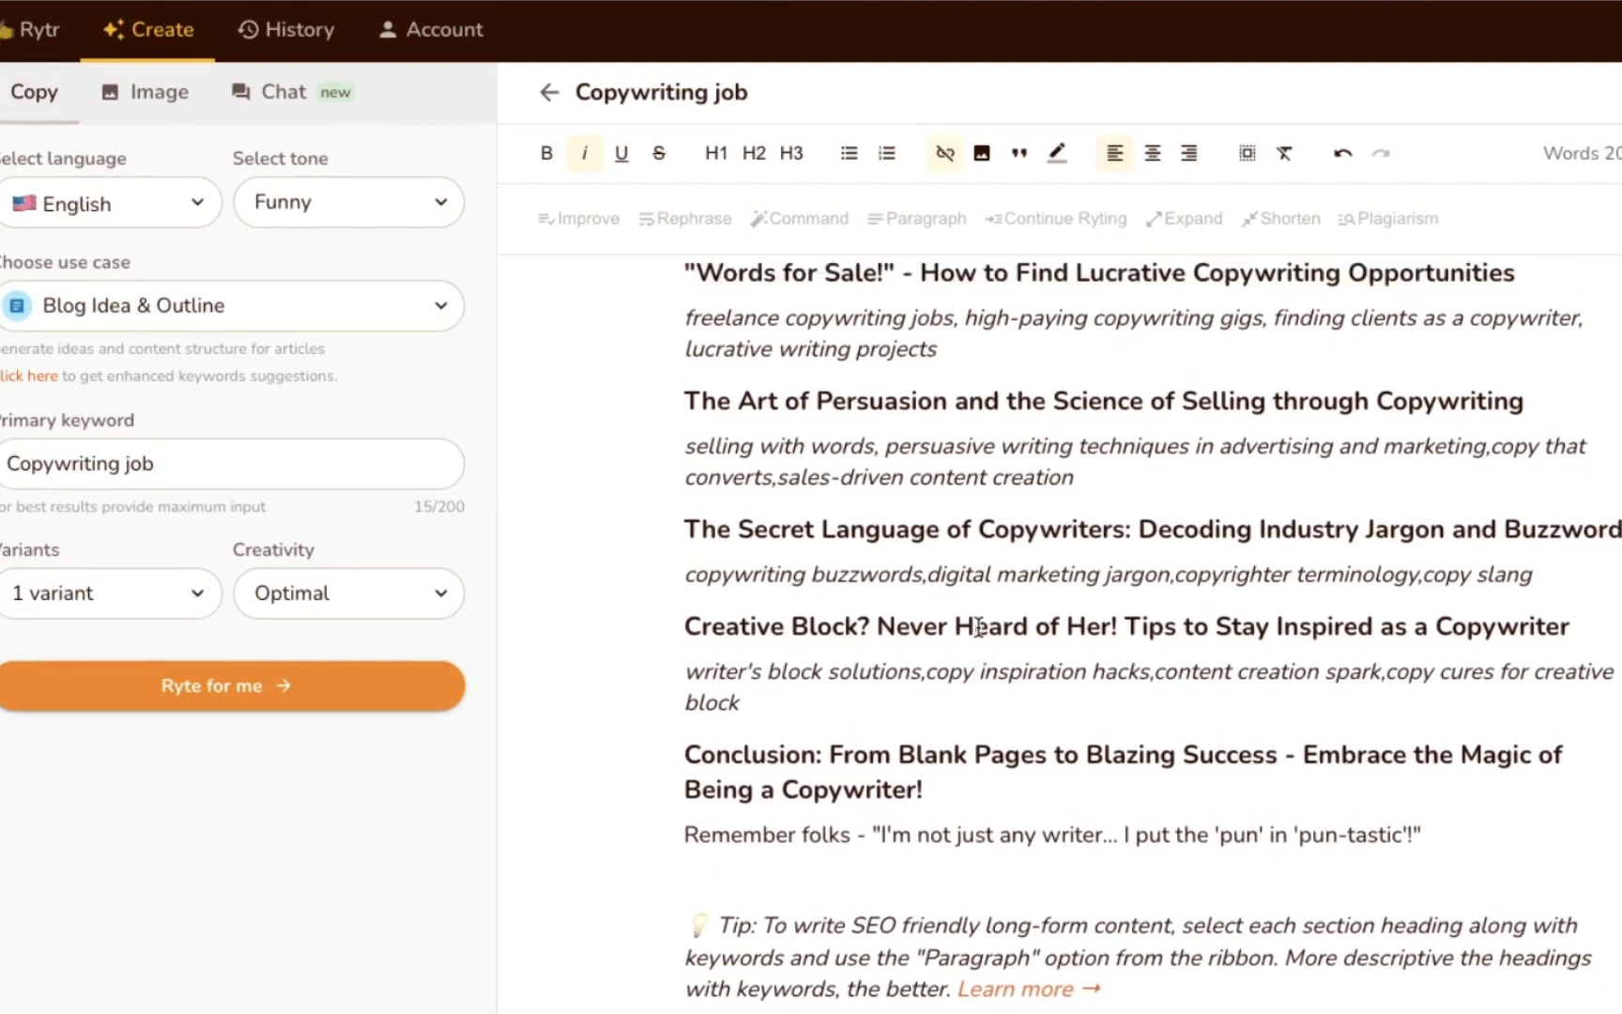
scroll(979, 628, "down", 1)
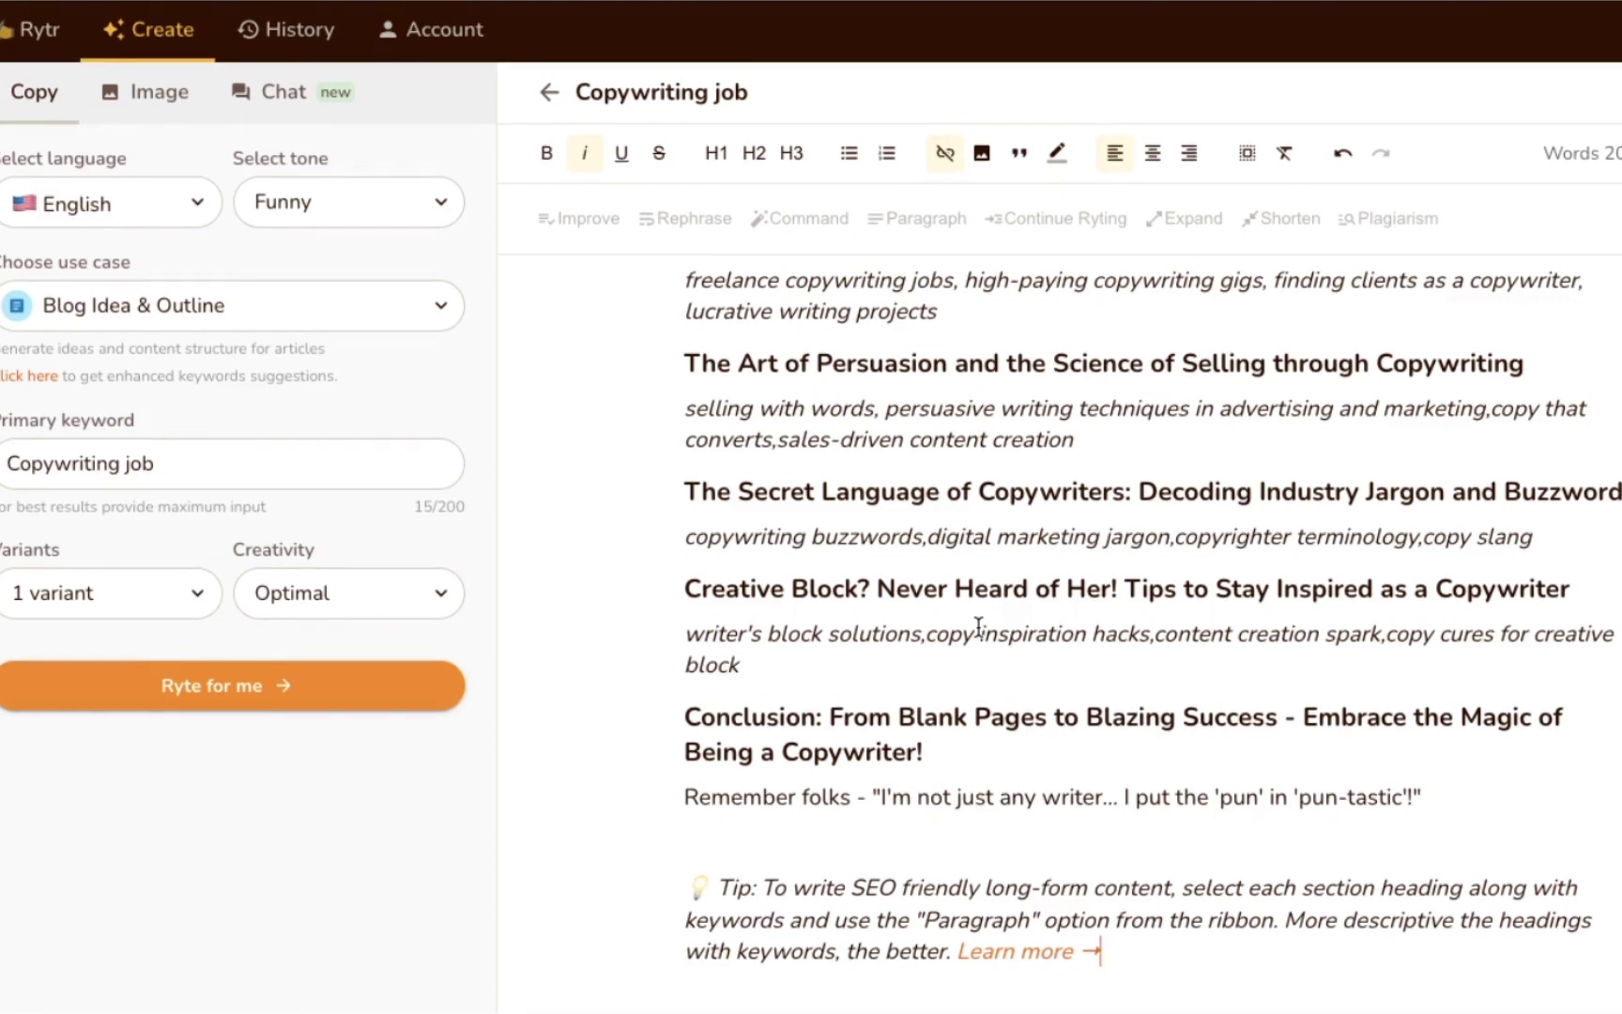
scroll(979, 627, "up", 3)
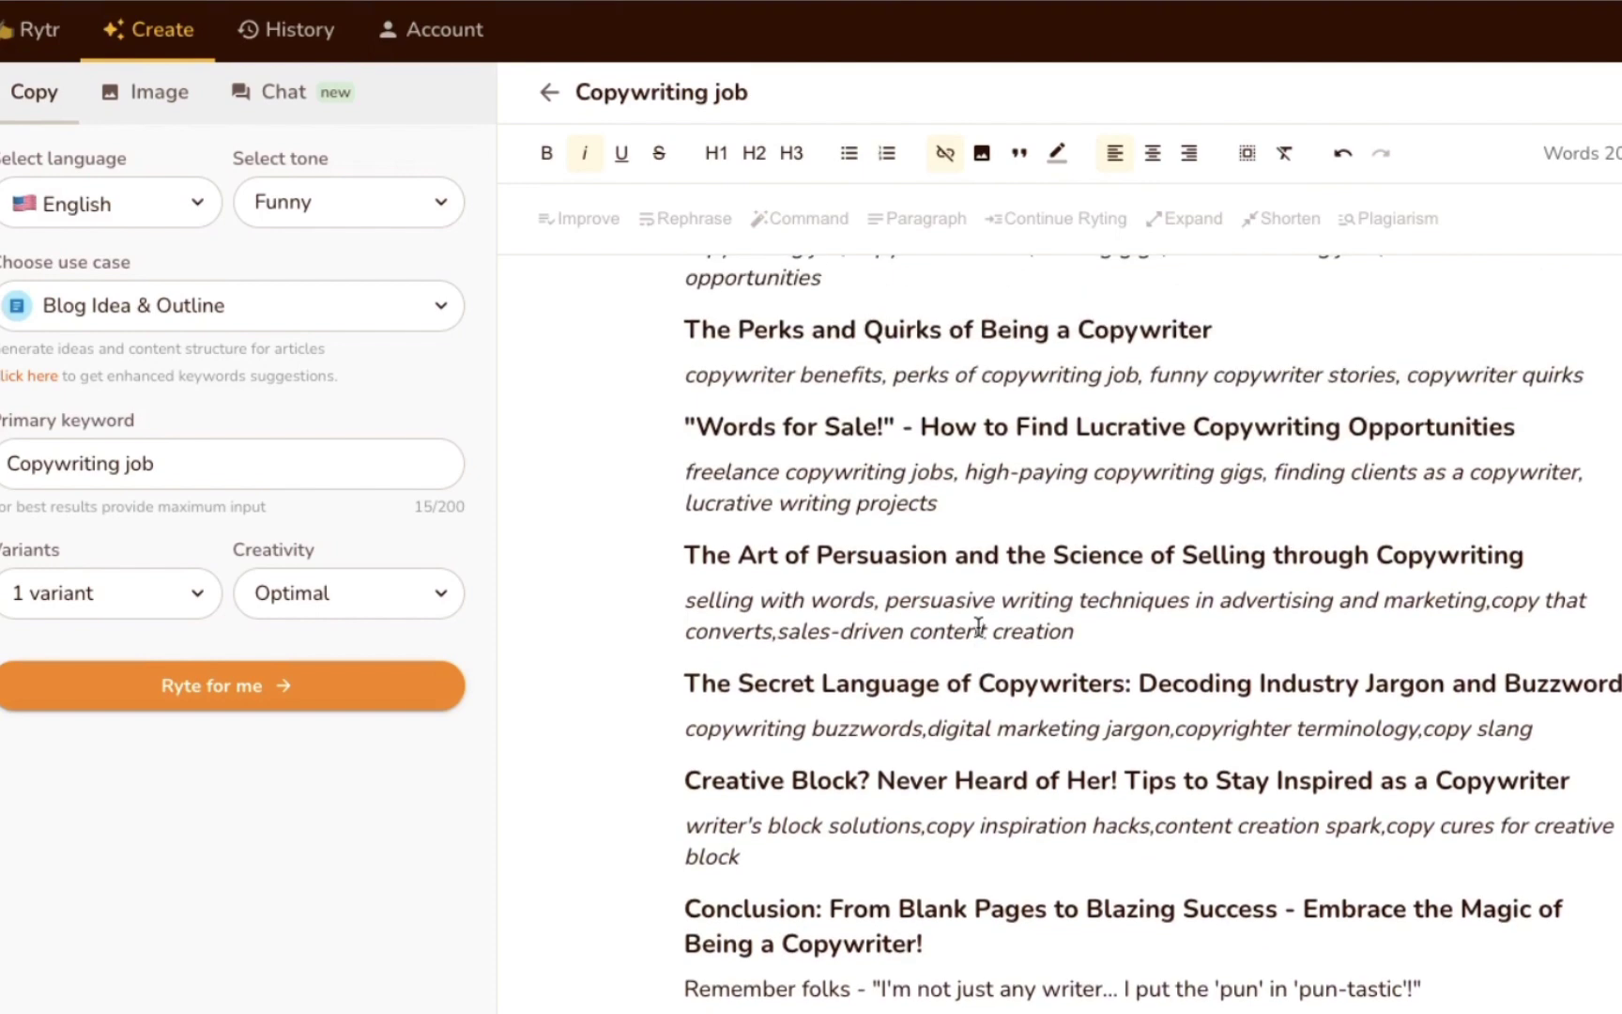
scroll(979, 628, "up", 1)
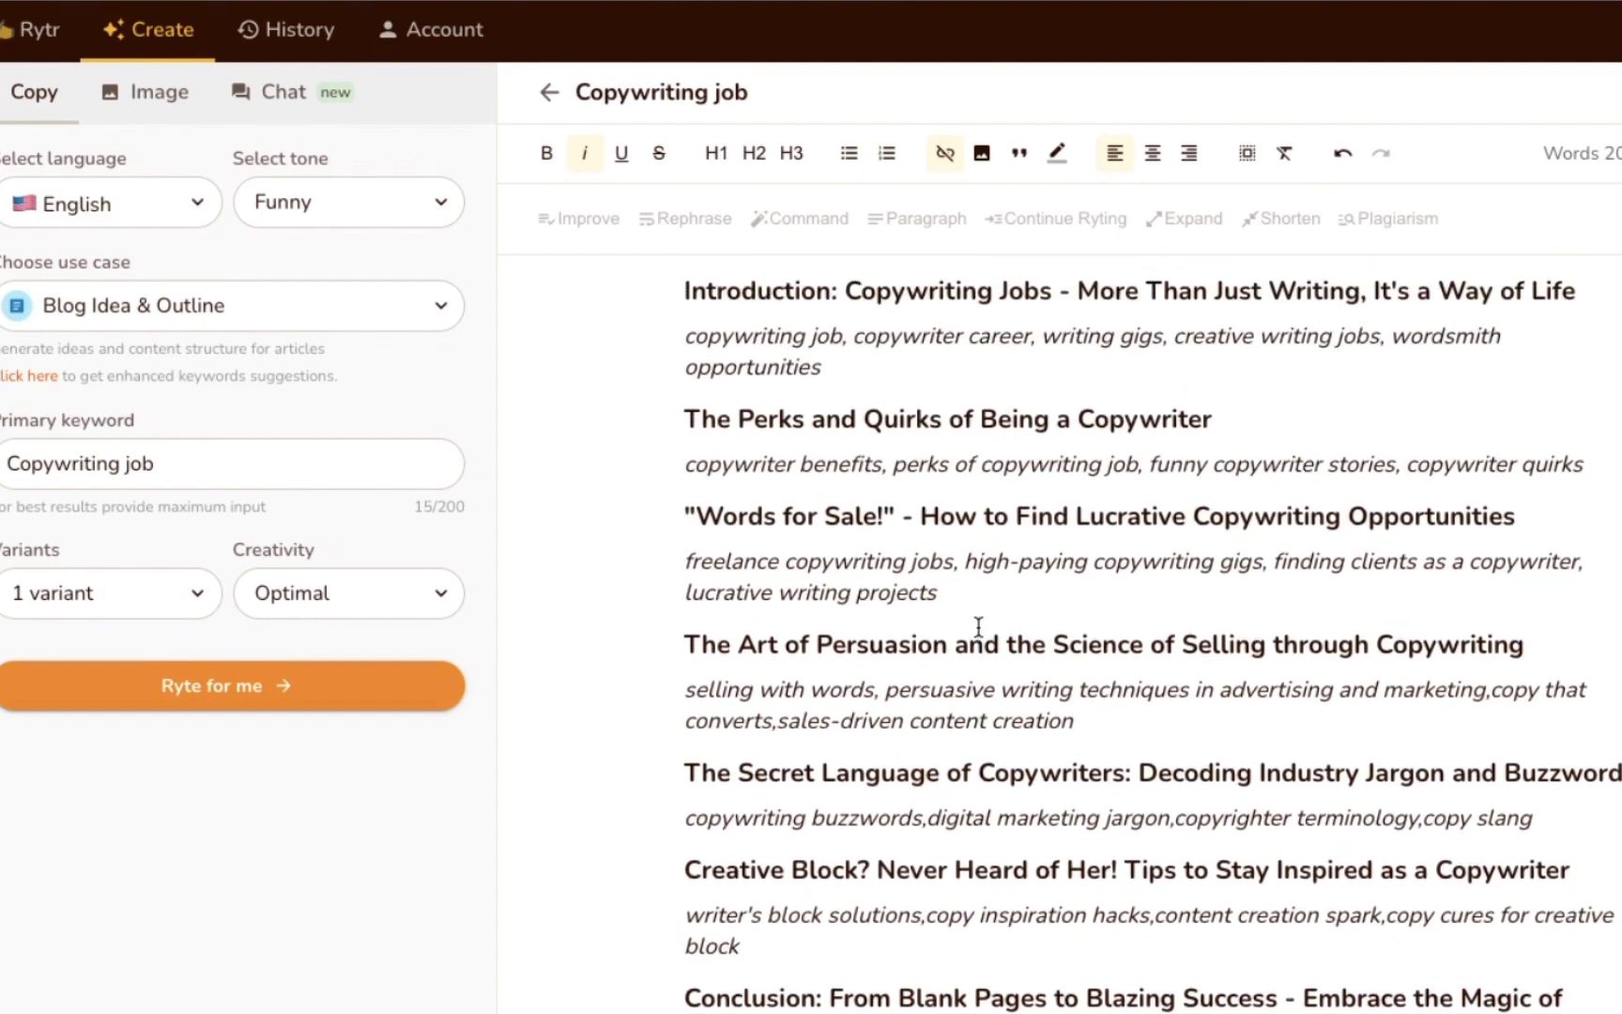
scroll(979, 627, "down", 1)
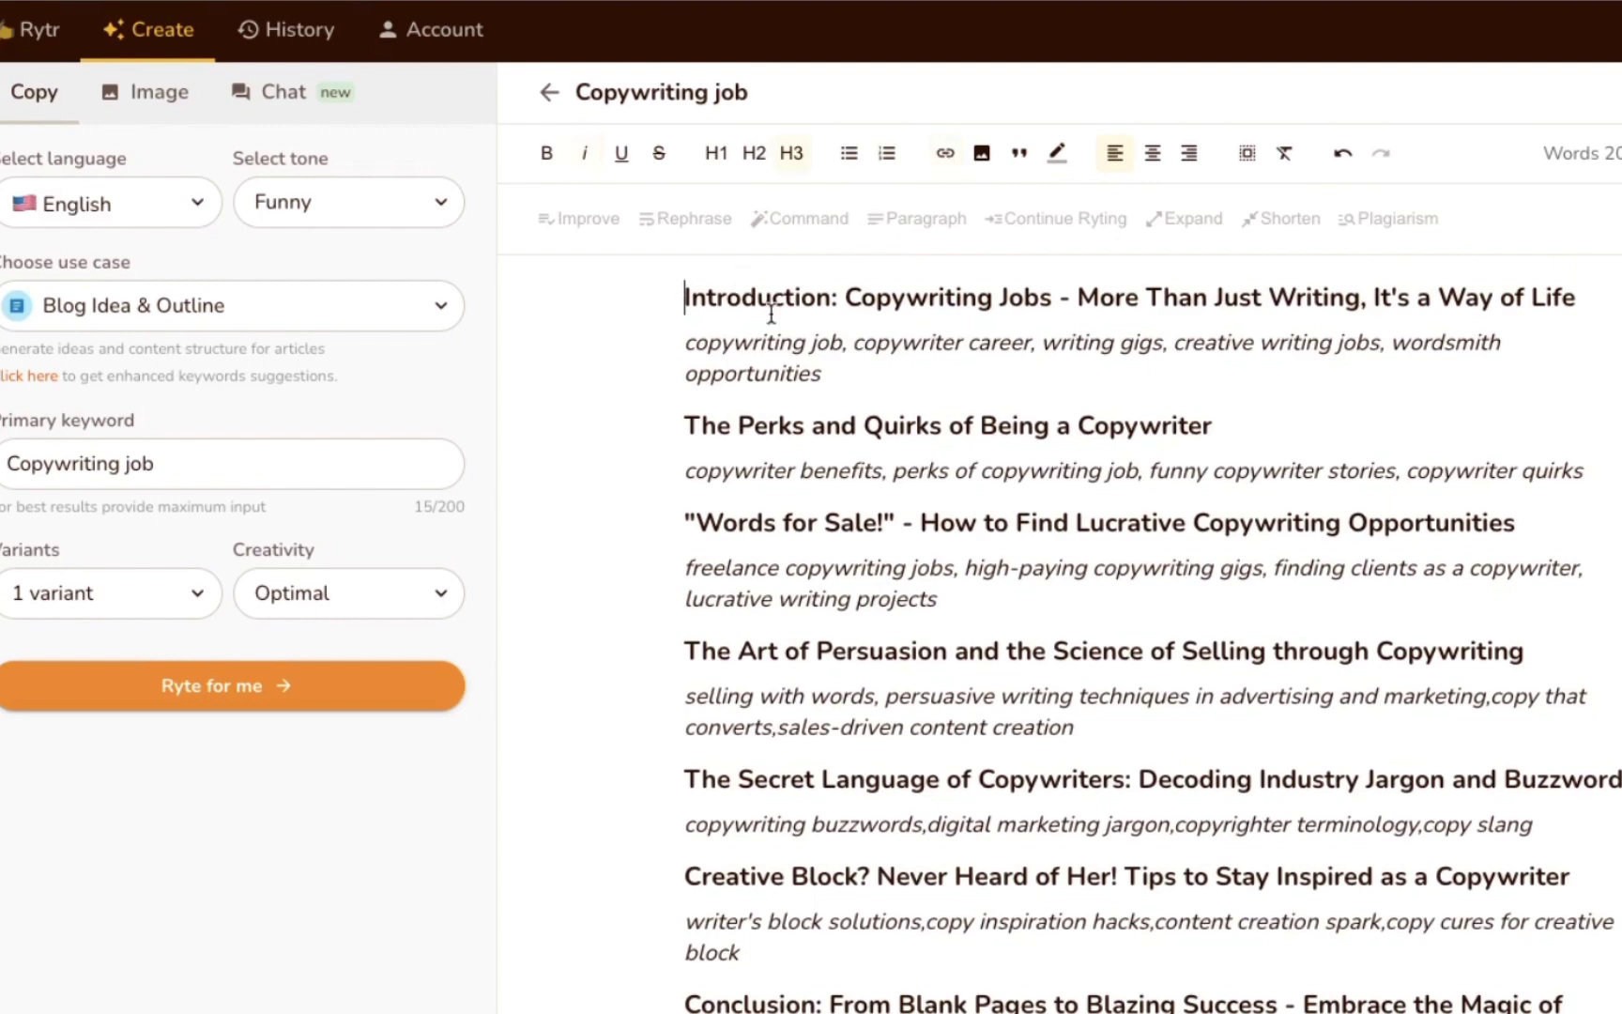
left_click(1308, 700, "shift")
left_click_drag(1306, 705, 1004, 371)
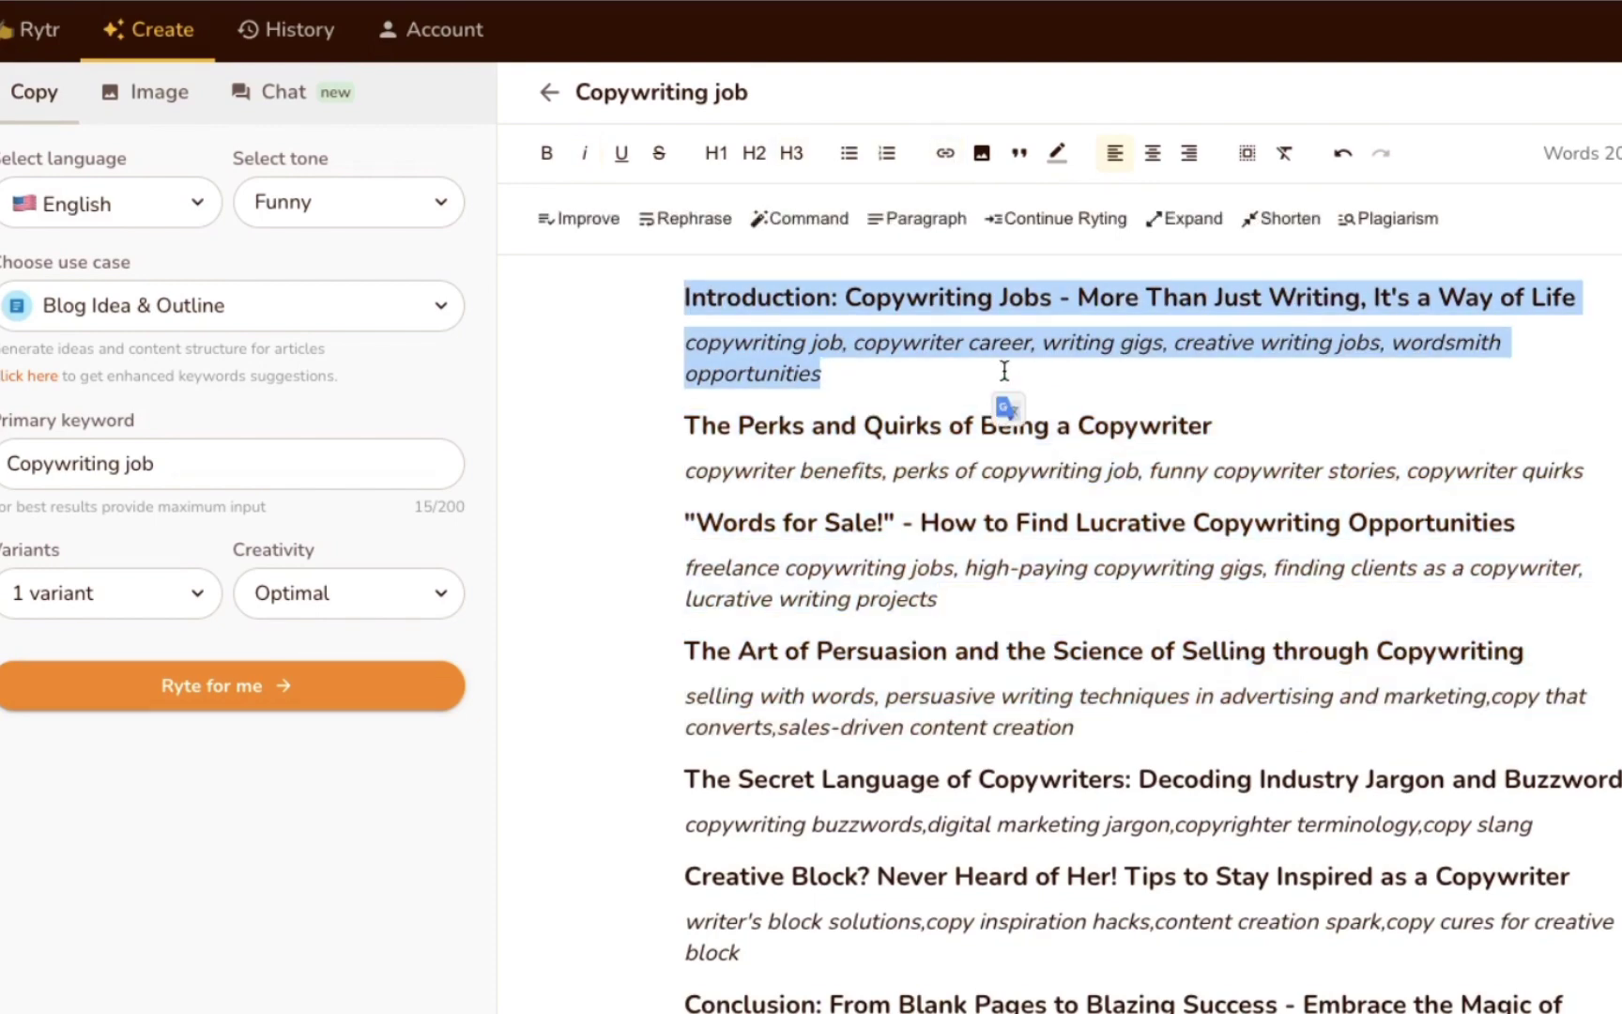
Step: Write paragraphs from the Introduction heading and its keyword line using Paragraph
left_click(815, 366)
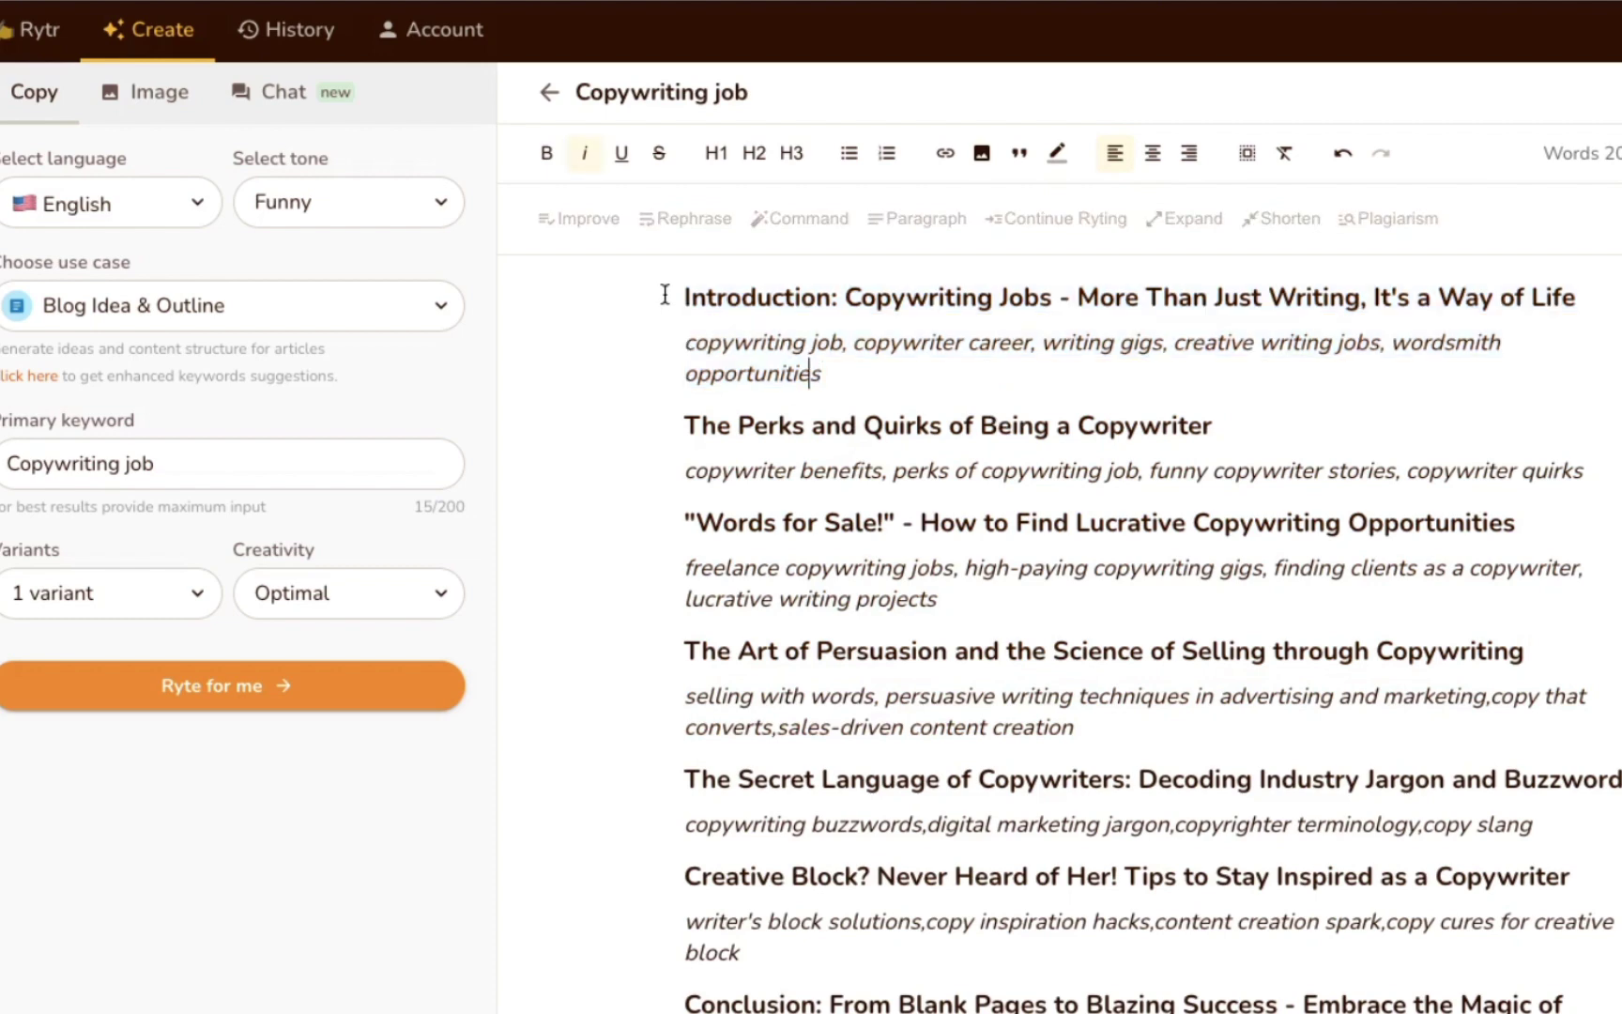
left_click_drag(685, 297, 888, 371)
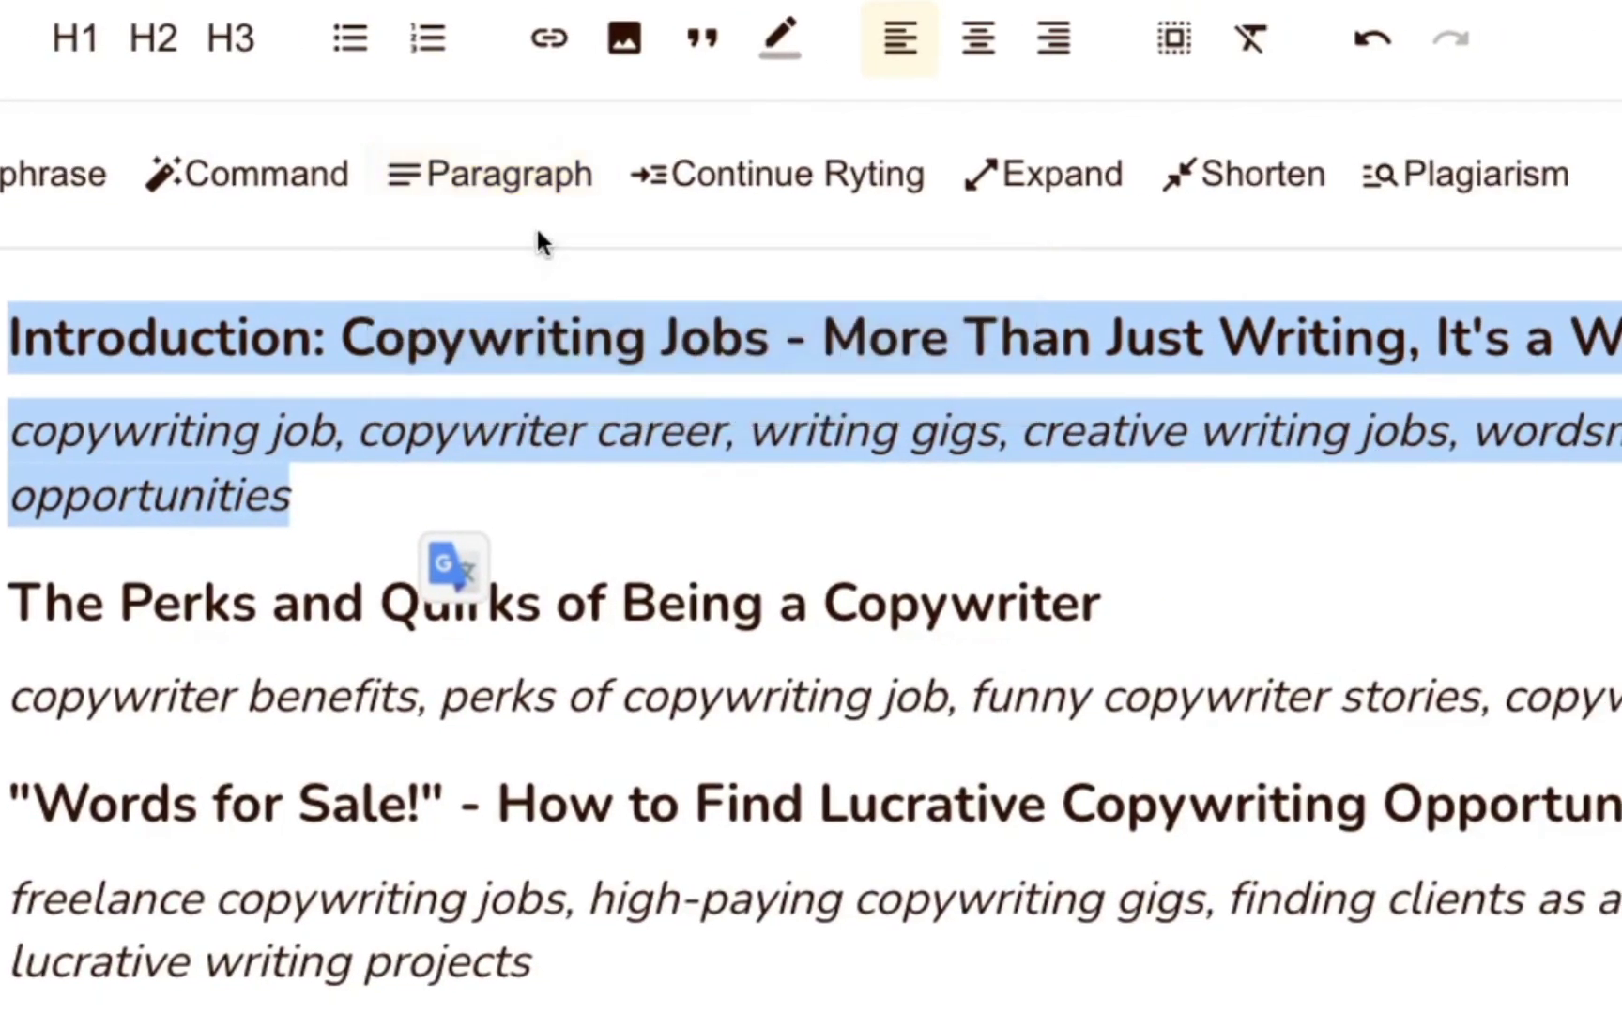
left_click(366, 177)
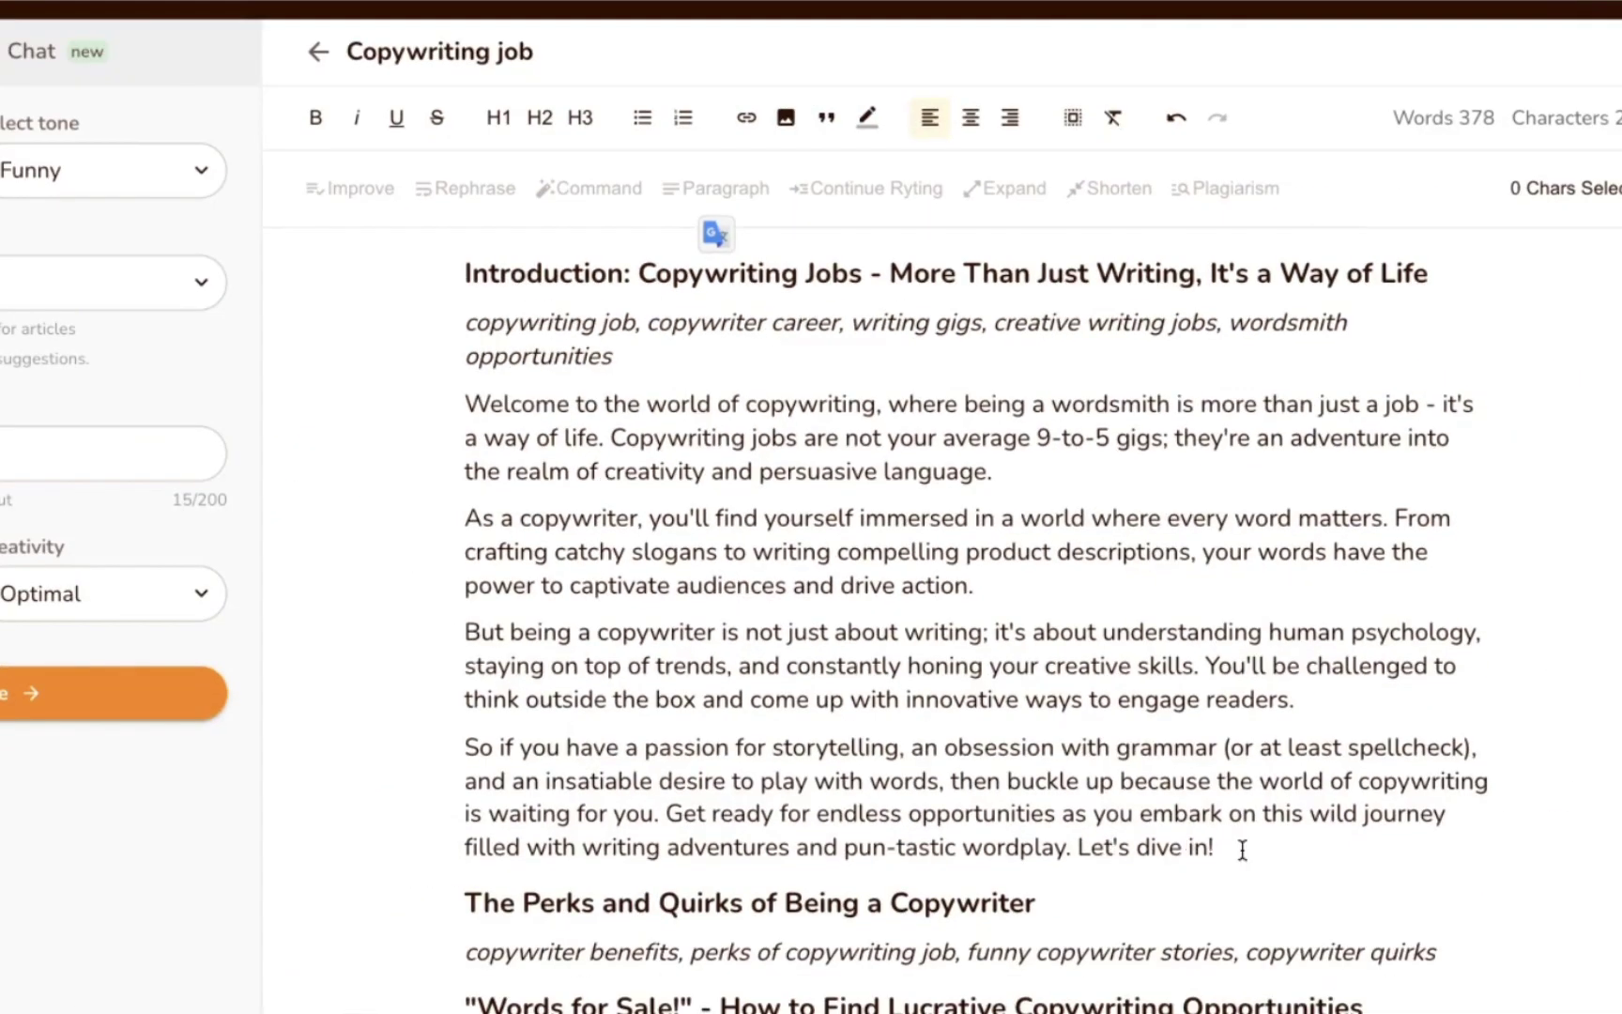
Step: Expand the introduction's last two sentences into a longer pun-filled passage
left_click_drag(1242, 849, 444, 403)
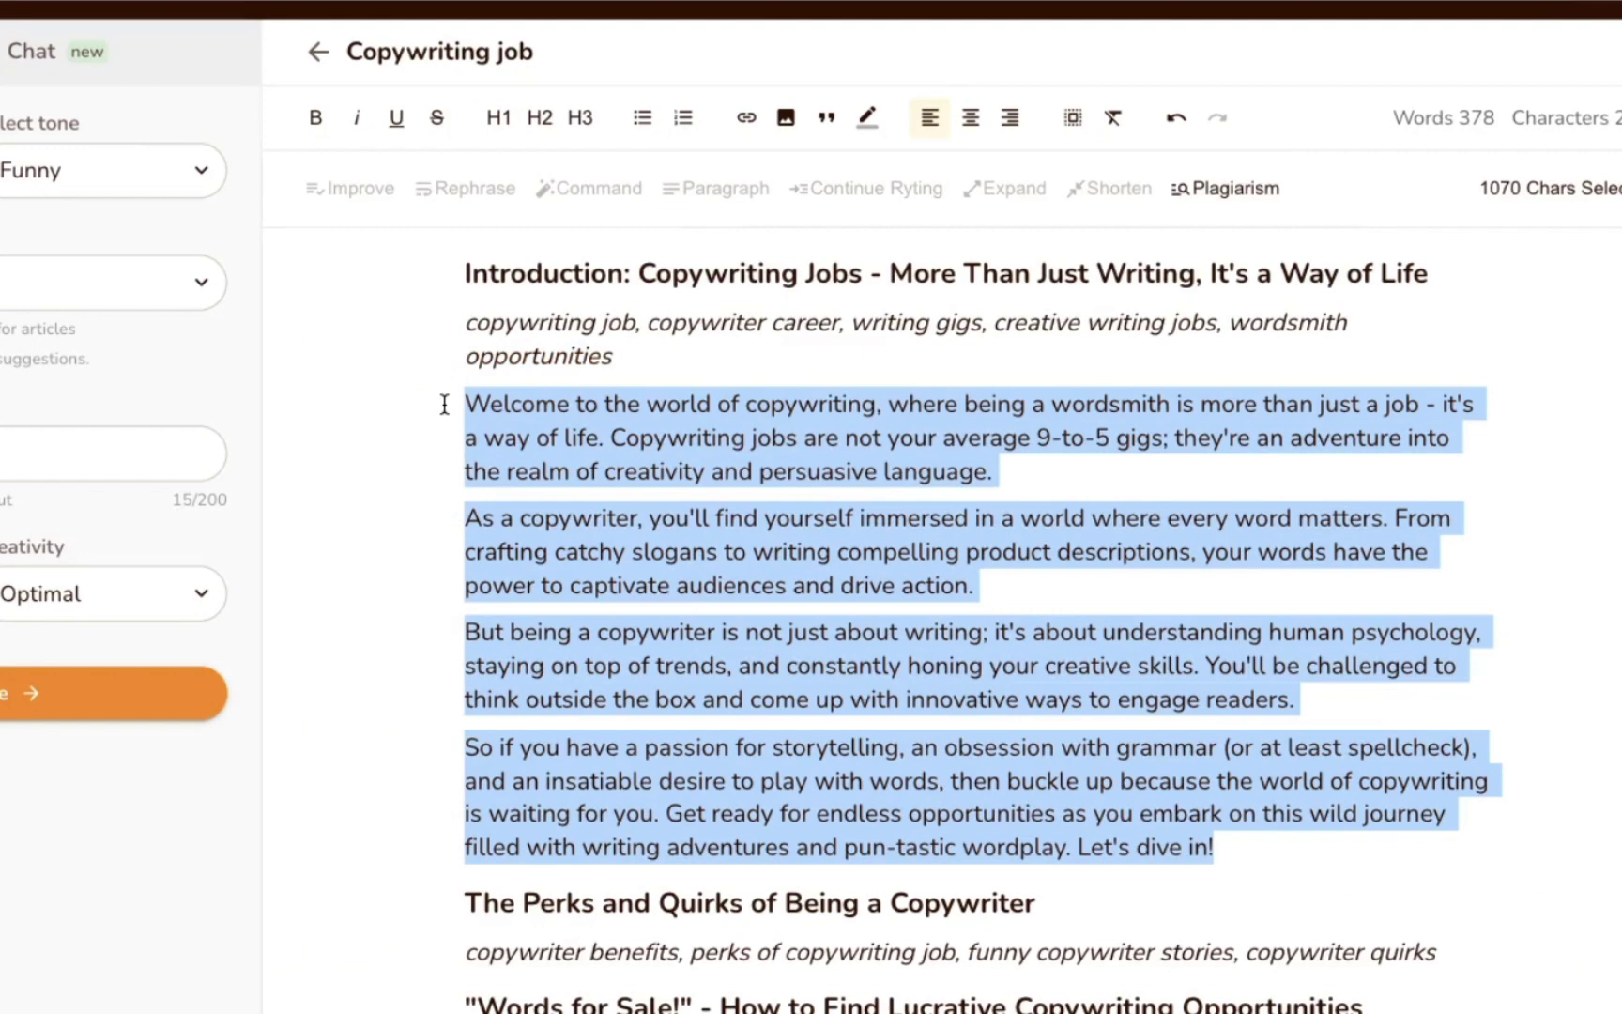
left_click(842, 634)
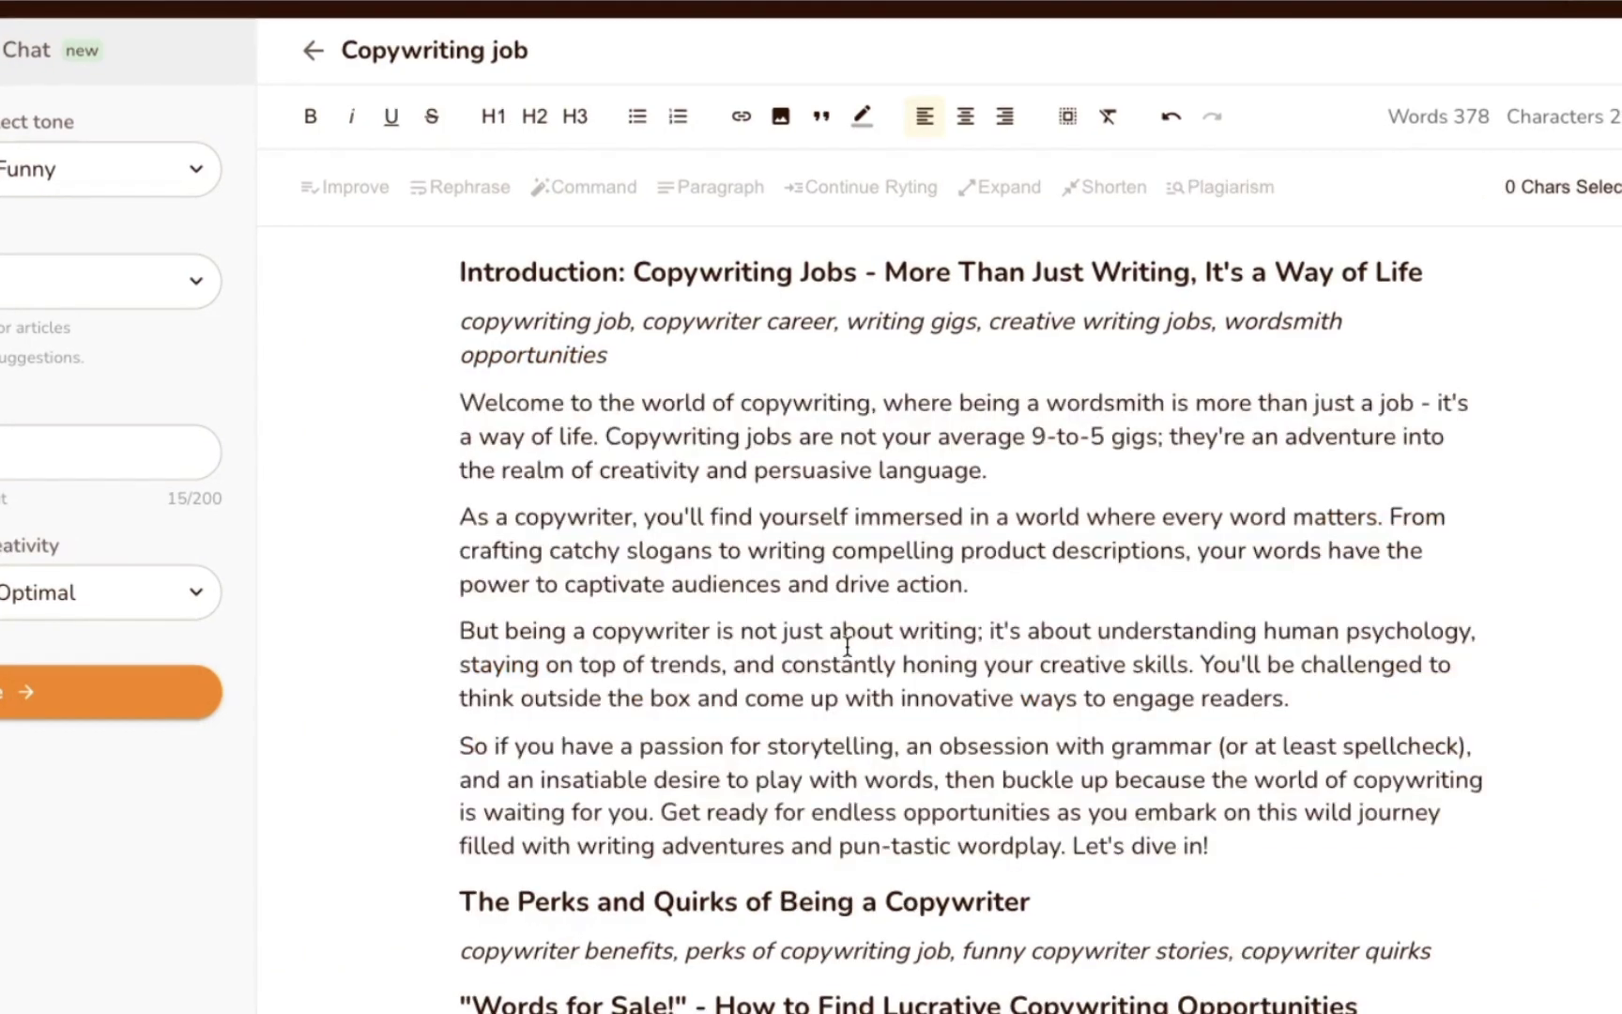
mouse_move(903, 845)
left_click(1289, 845)
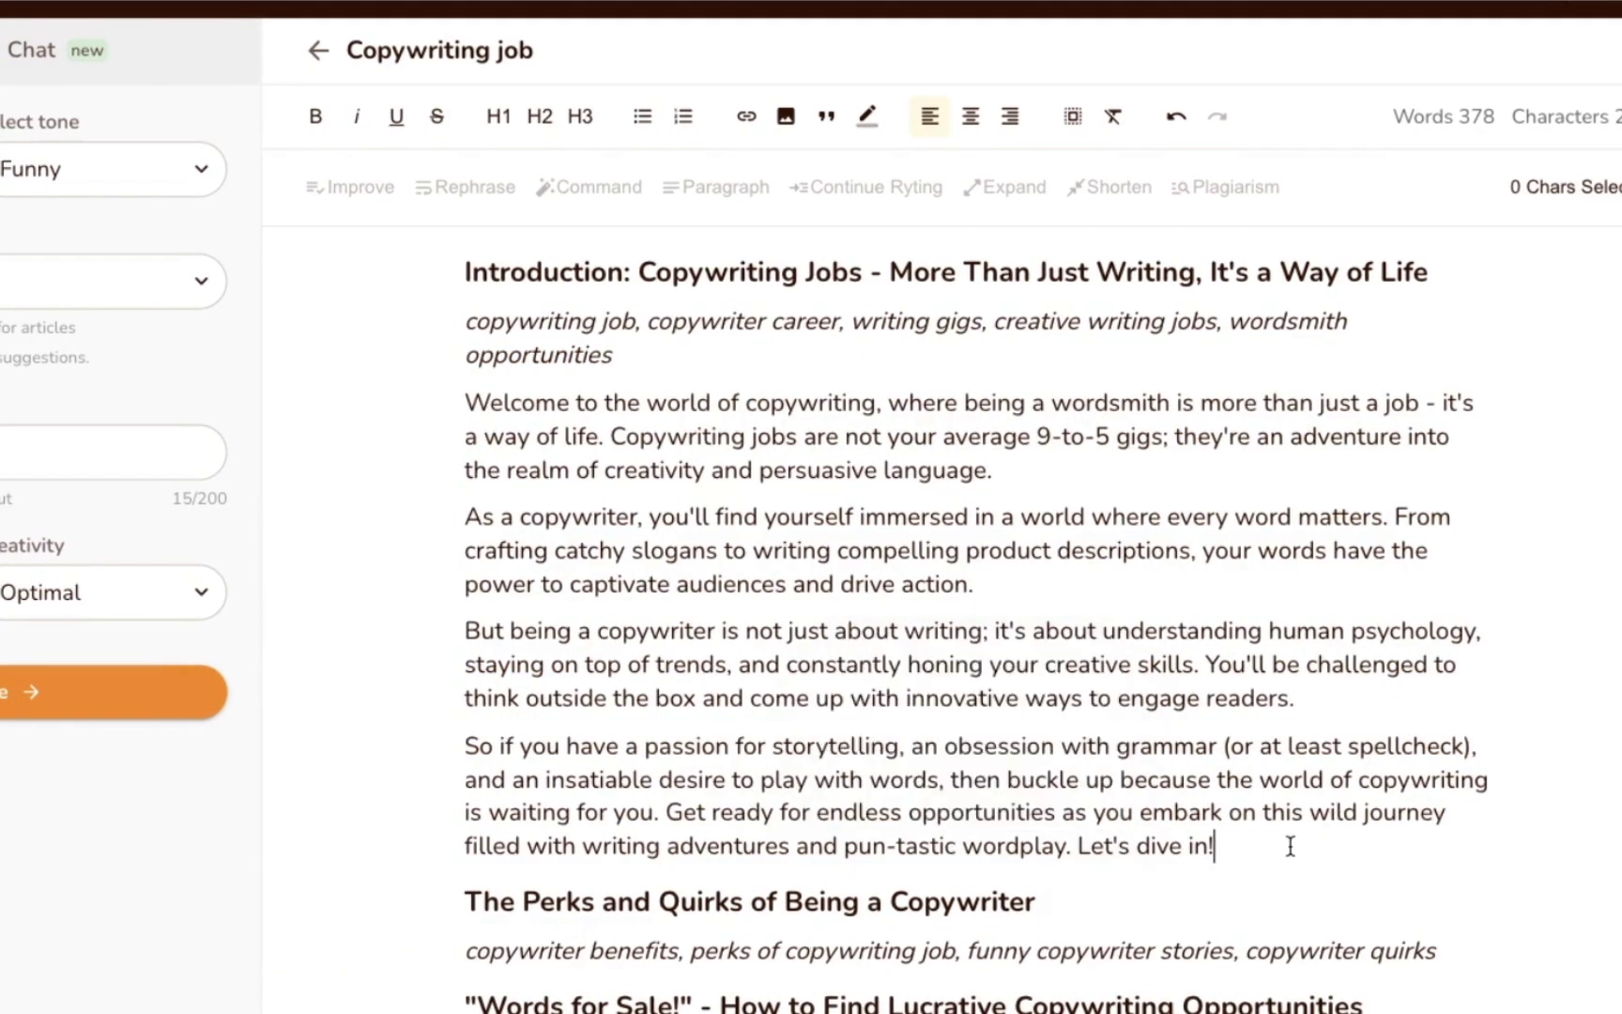
left_click_drag(1293, 844, 662, 814)
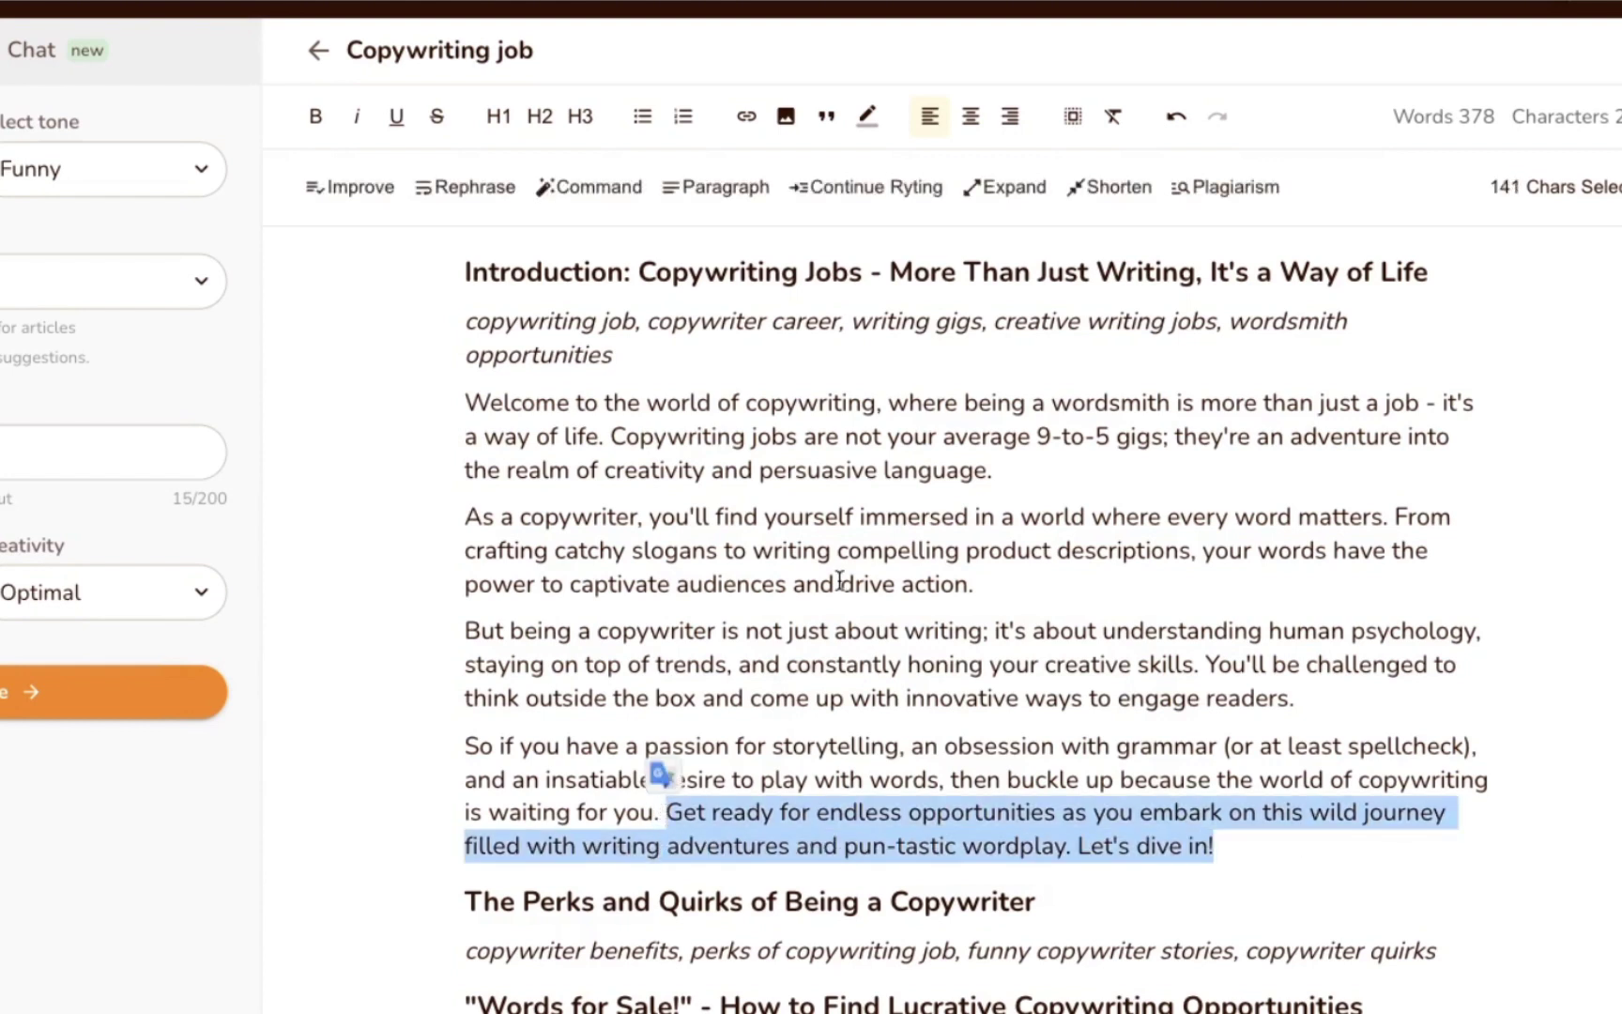
scroll(952, 460, "down", 1)
left_click(1015, 195)
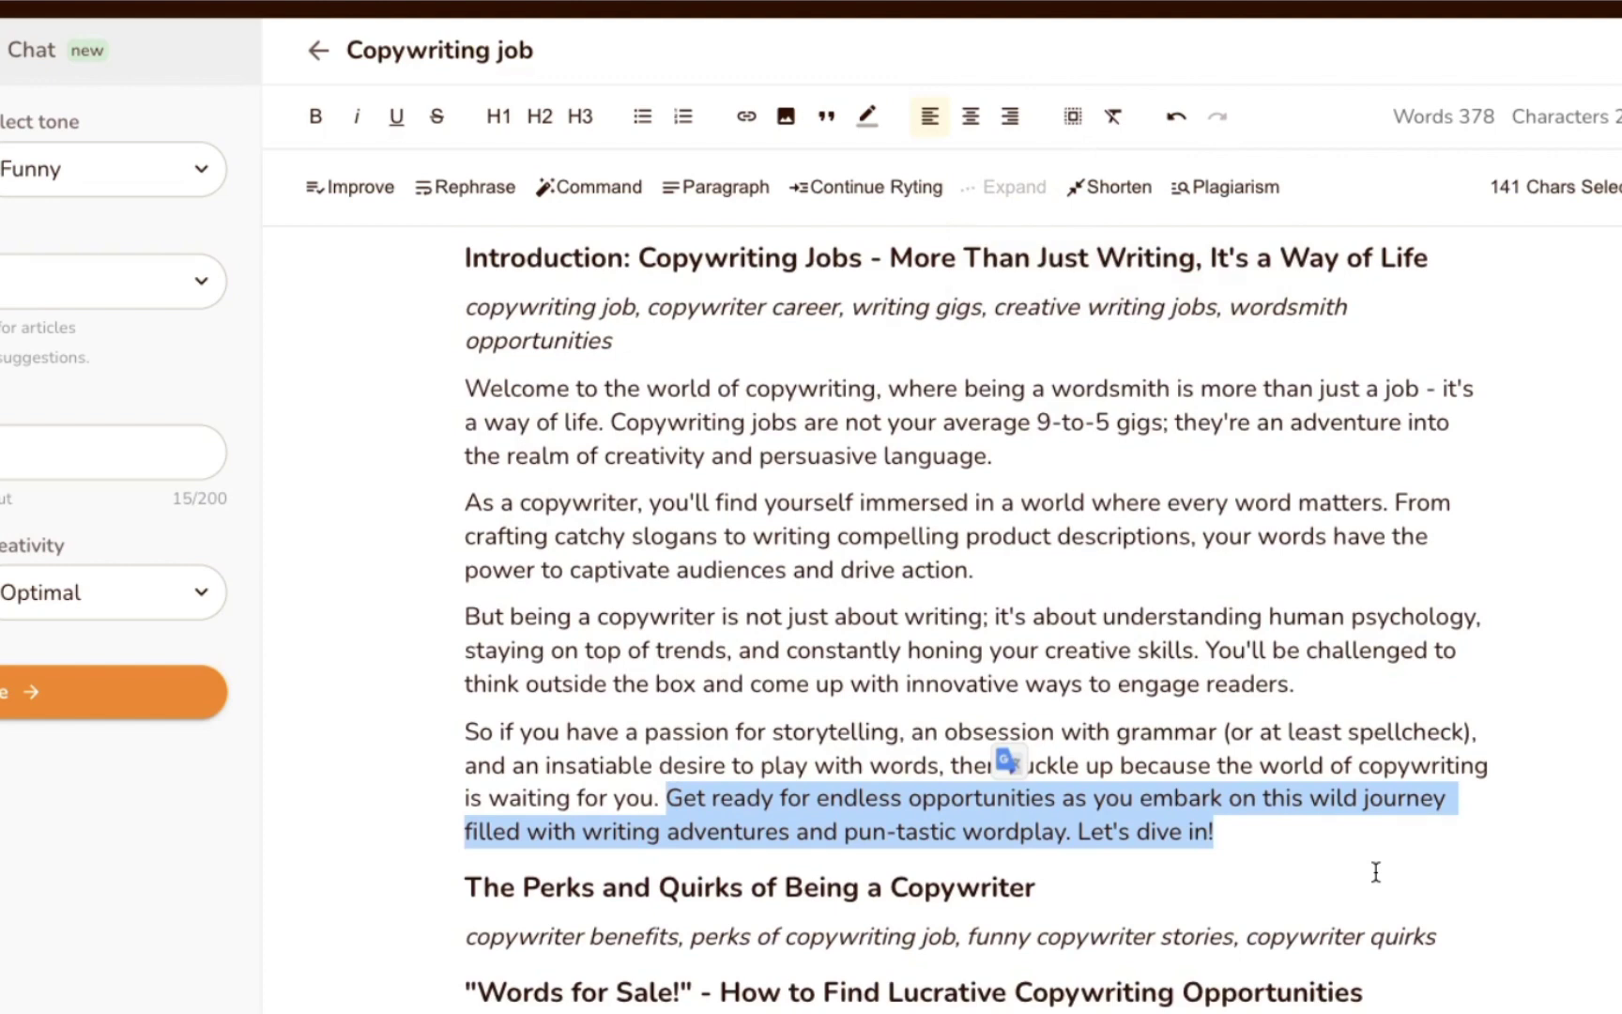
scroll(1375, 872, "down", 3)
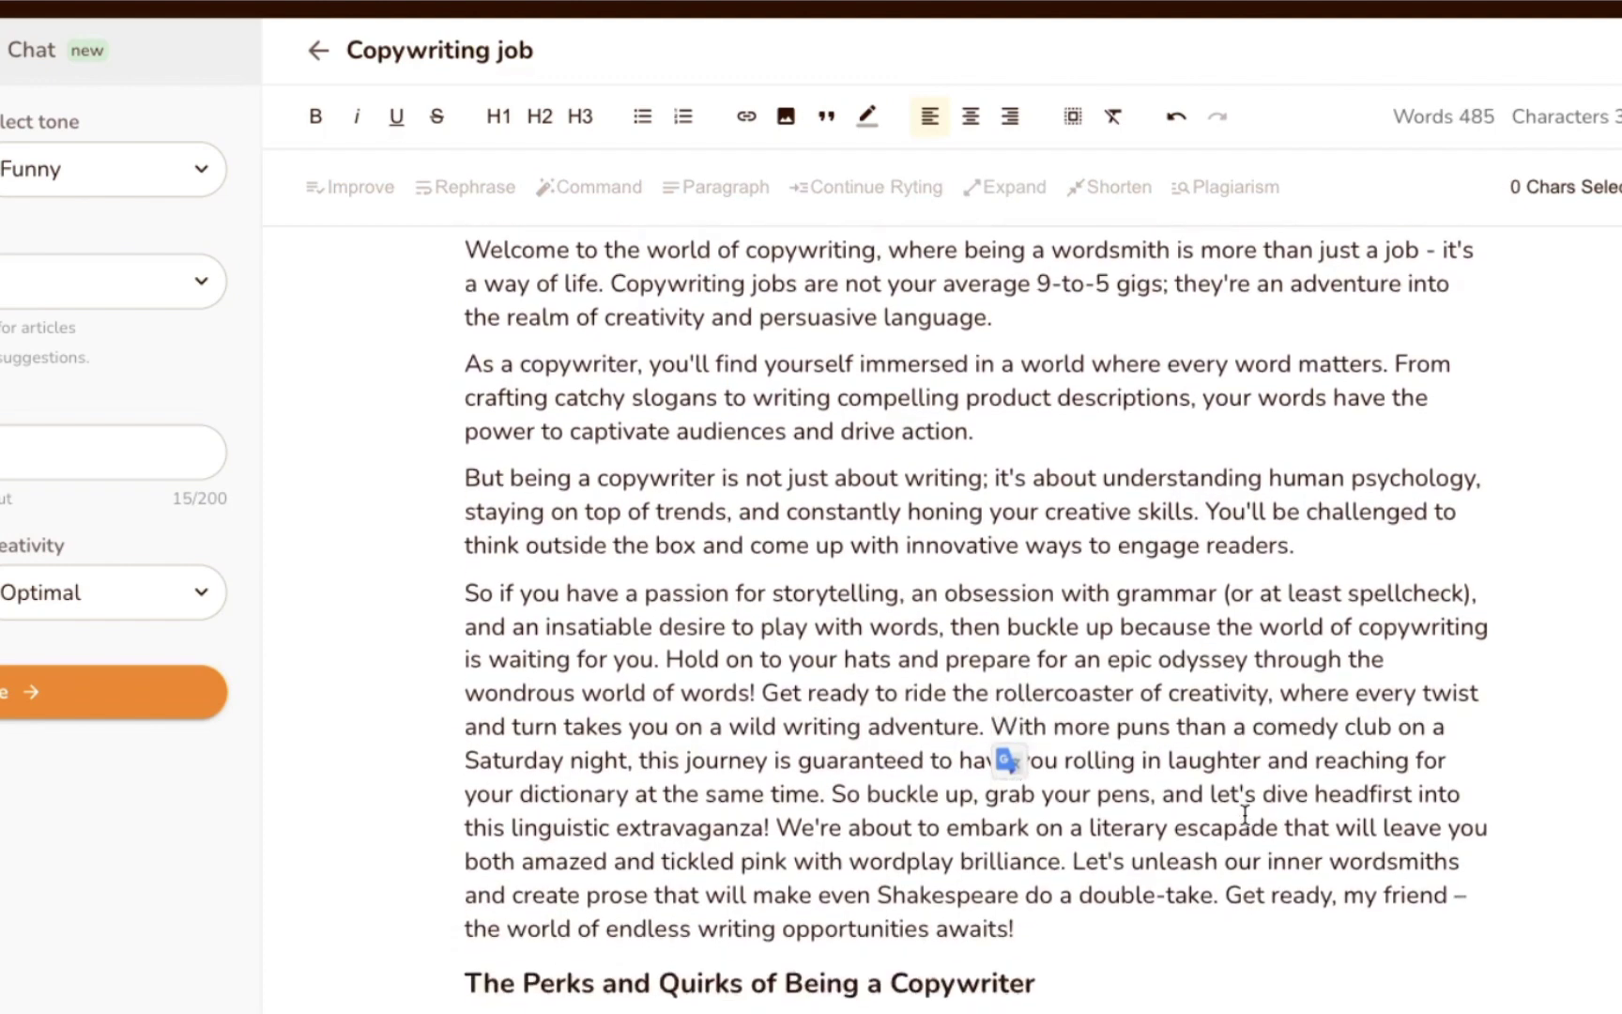
scroll(1197, 578, "up", 1)
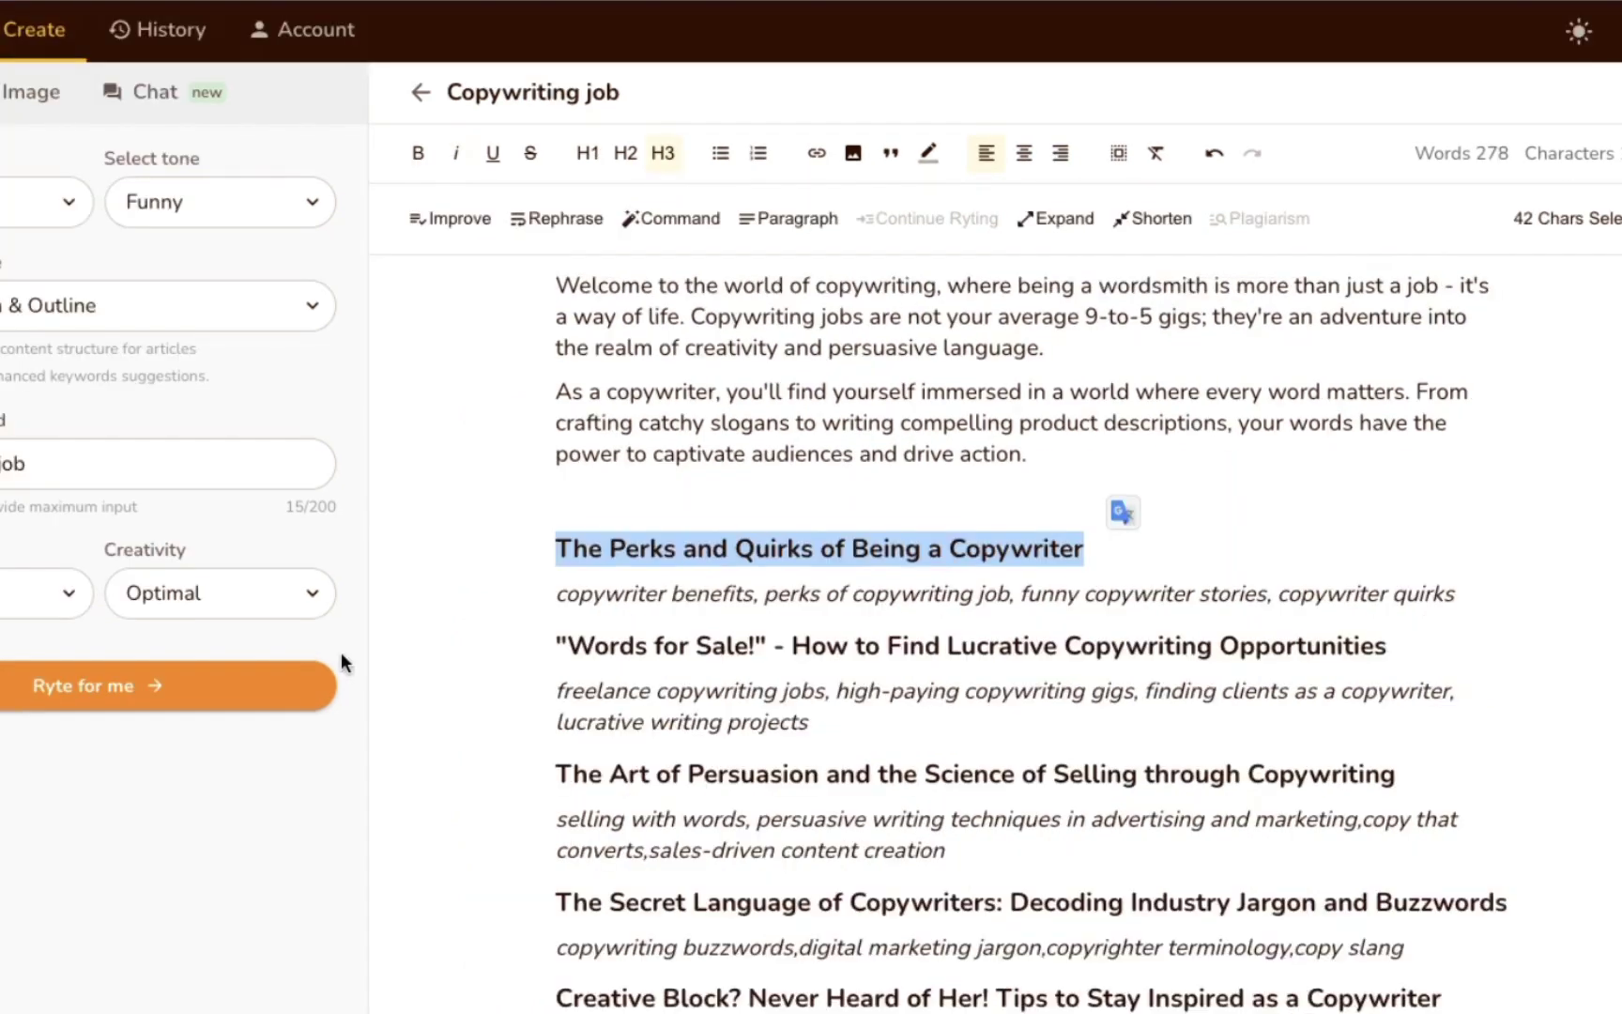
Step: Improve the Perks and Quirks heading with AI and select the rewritten version
scroll(516, 440, "down", 1)
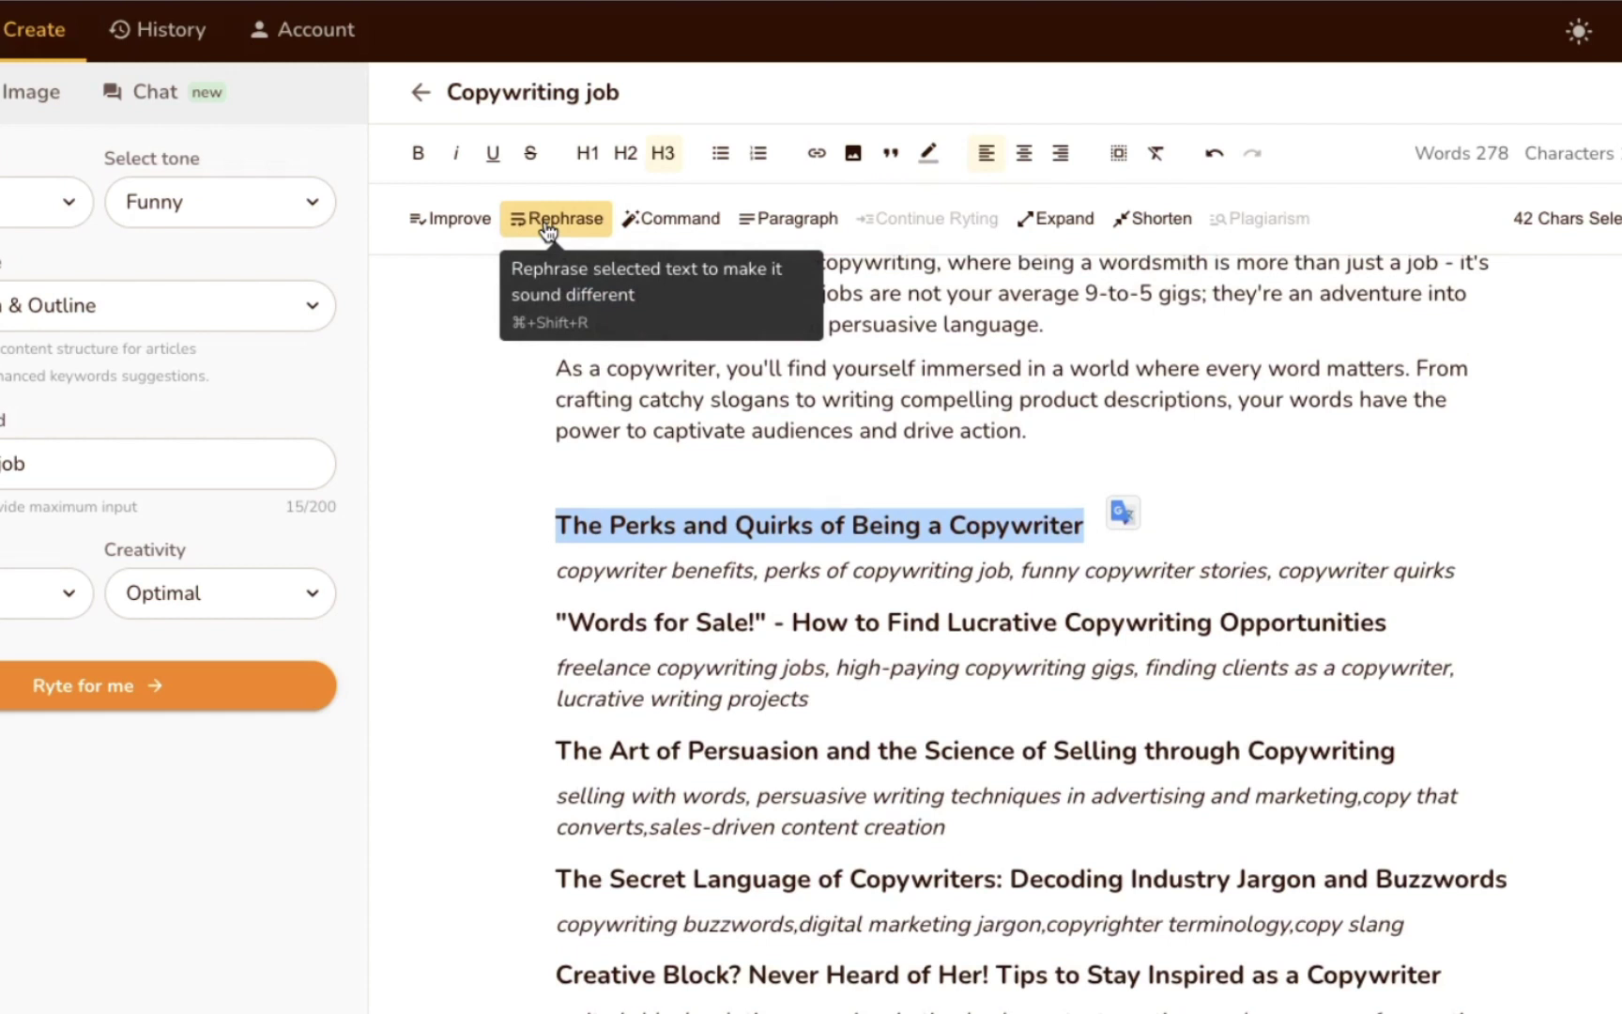
left_click(447, 225)
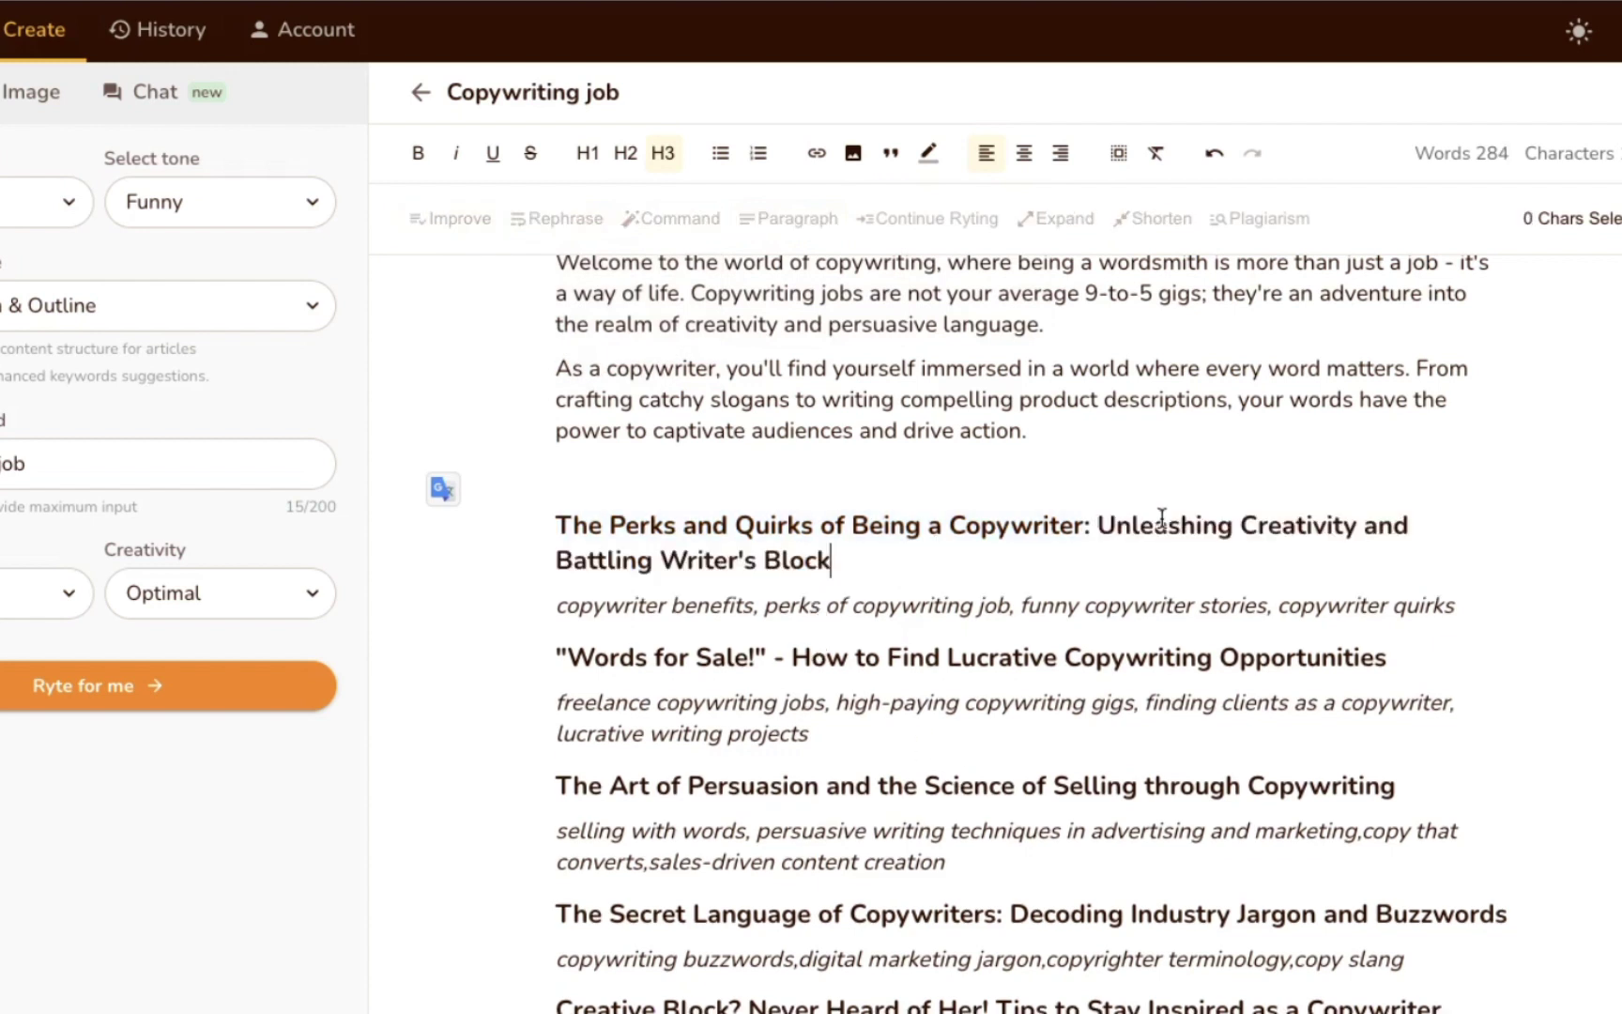
left_click_drag(555, 525, 920, 554)
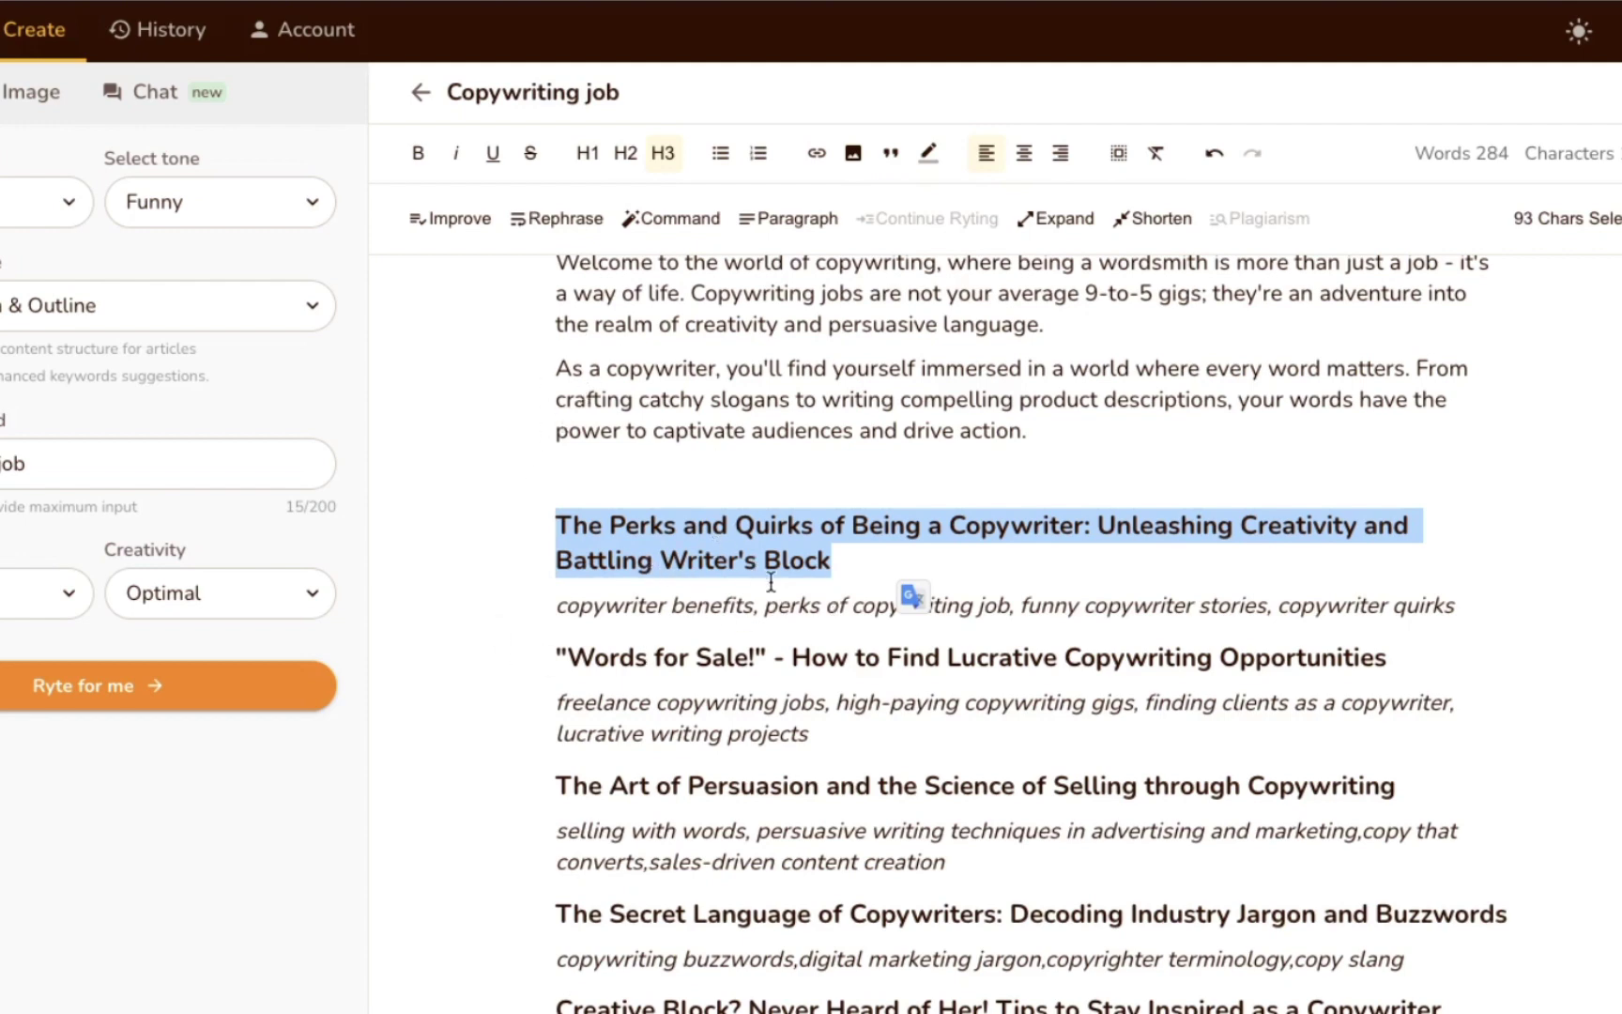
Step: Improve the 'As a copywriter' introduction paragraph with the AI
scroll(648, 610, "up", 3)
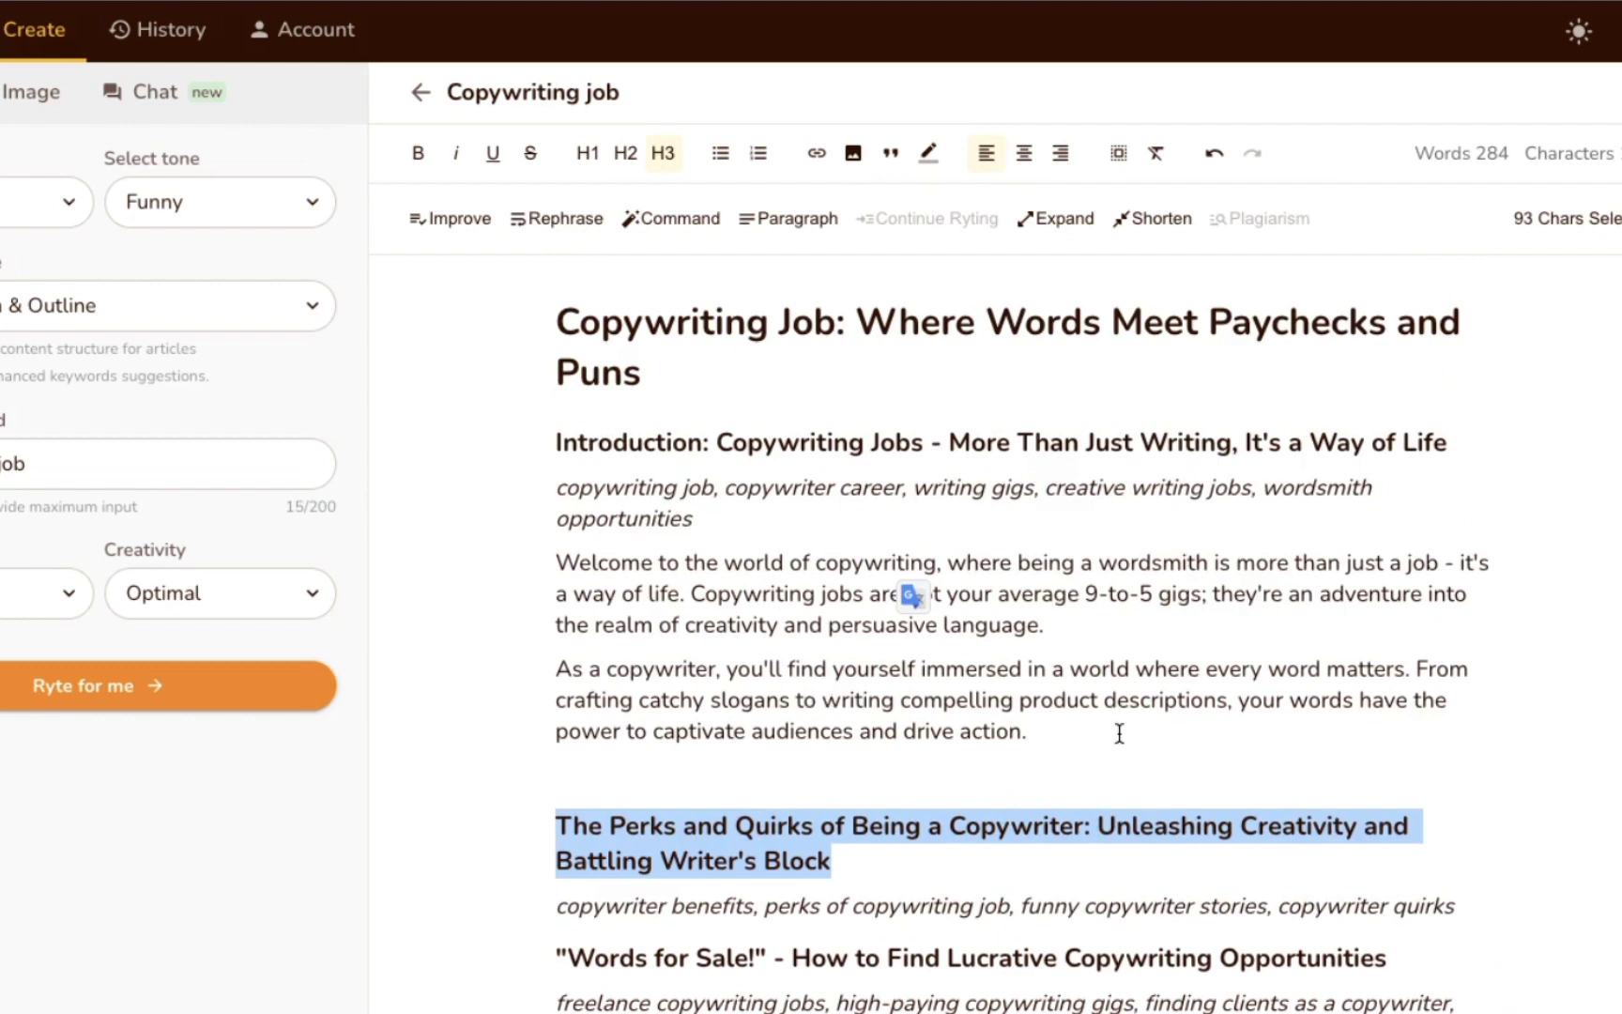
left_click_drag(1119, 734, 638, 655)
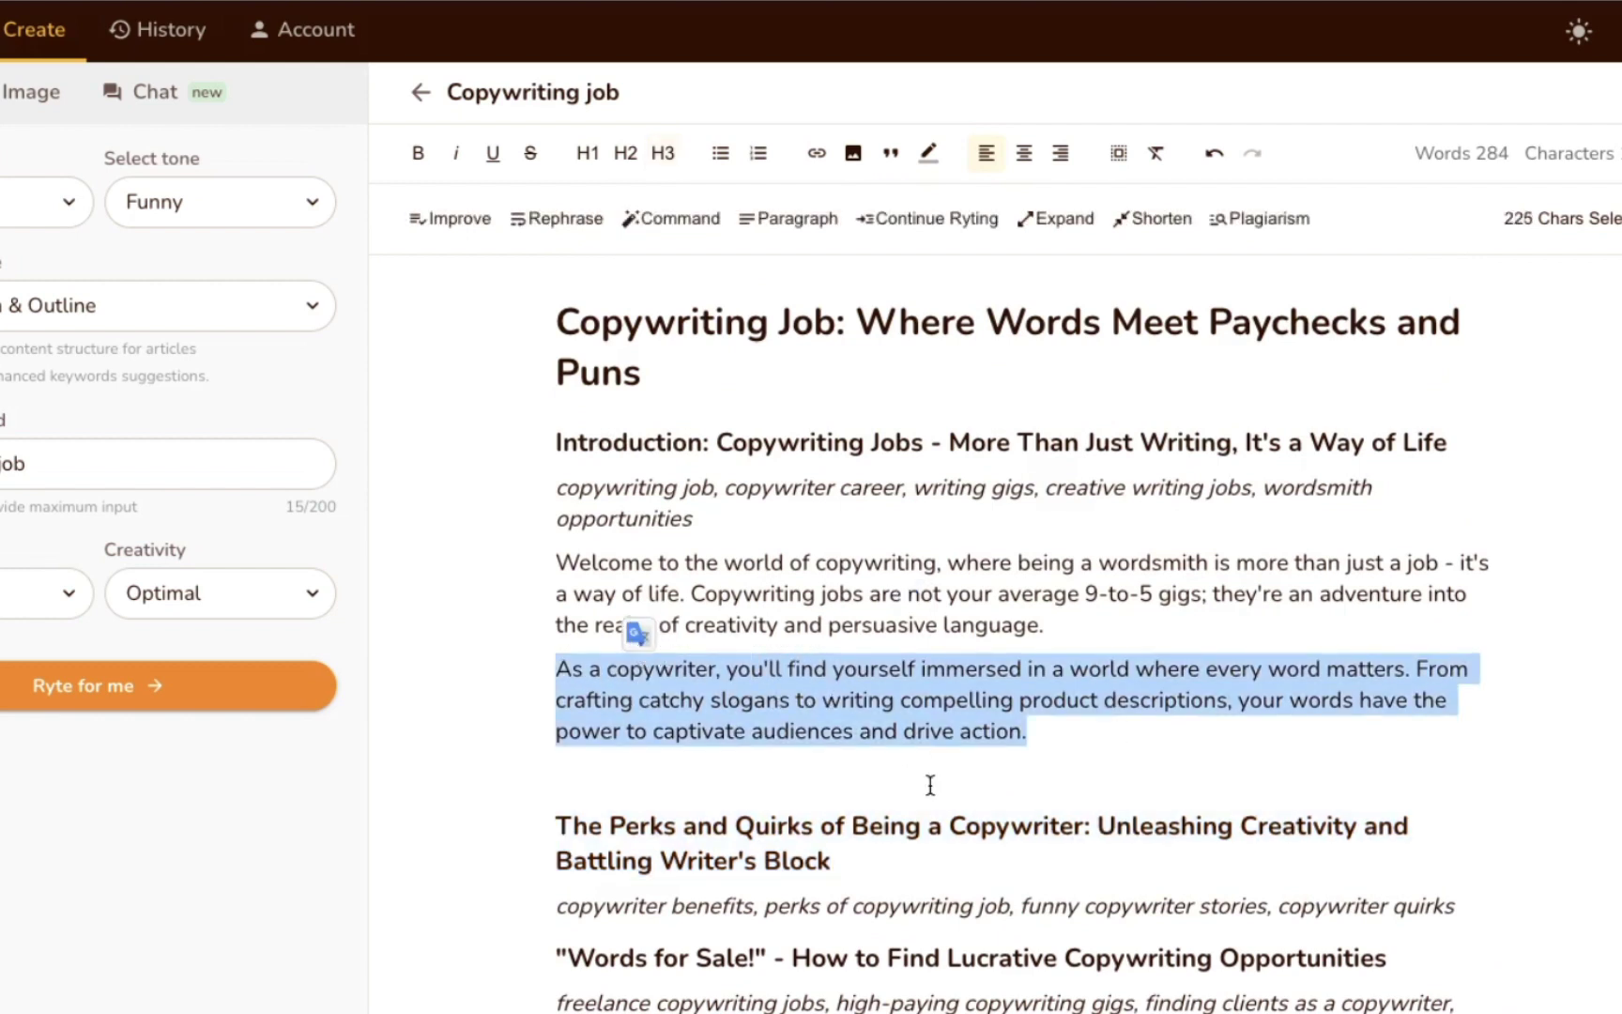
left_click(438, 218)
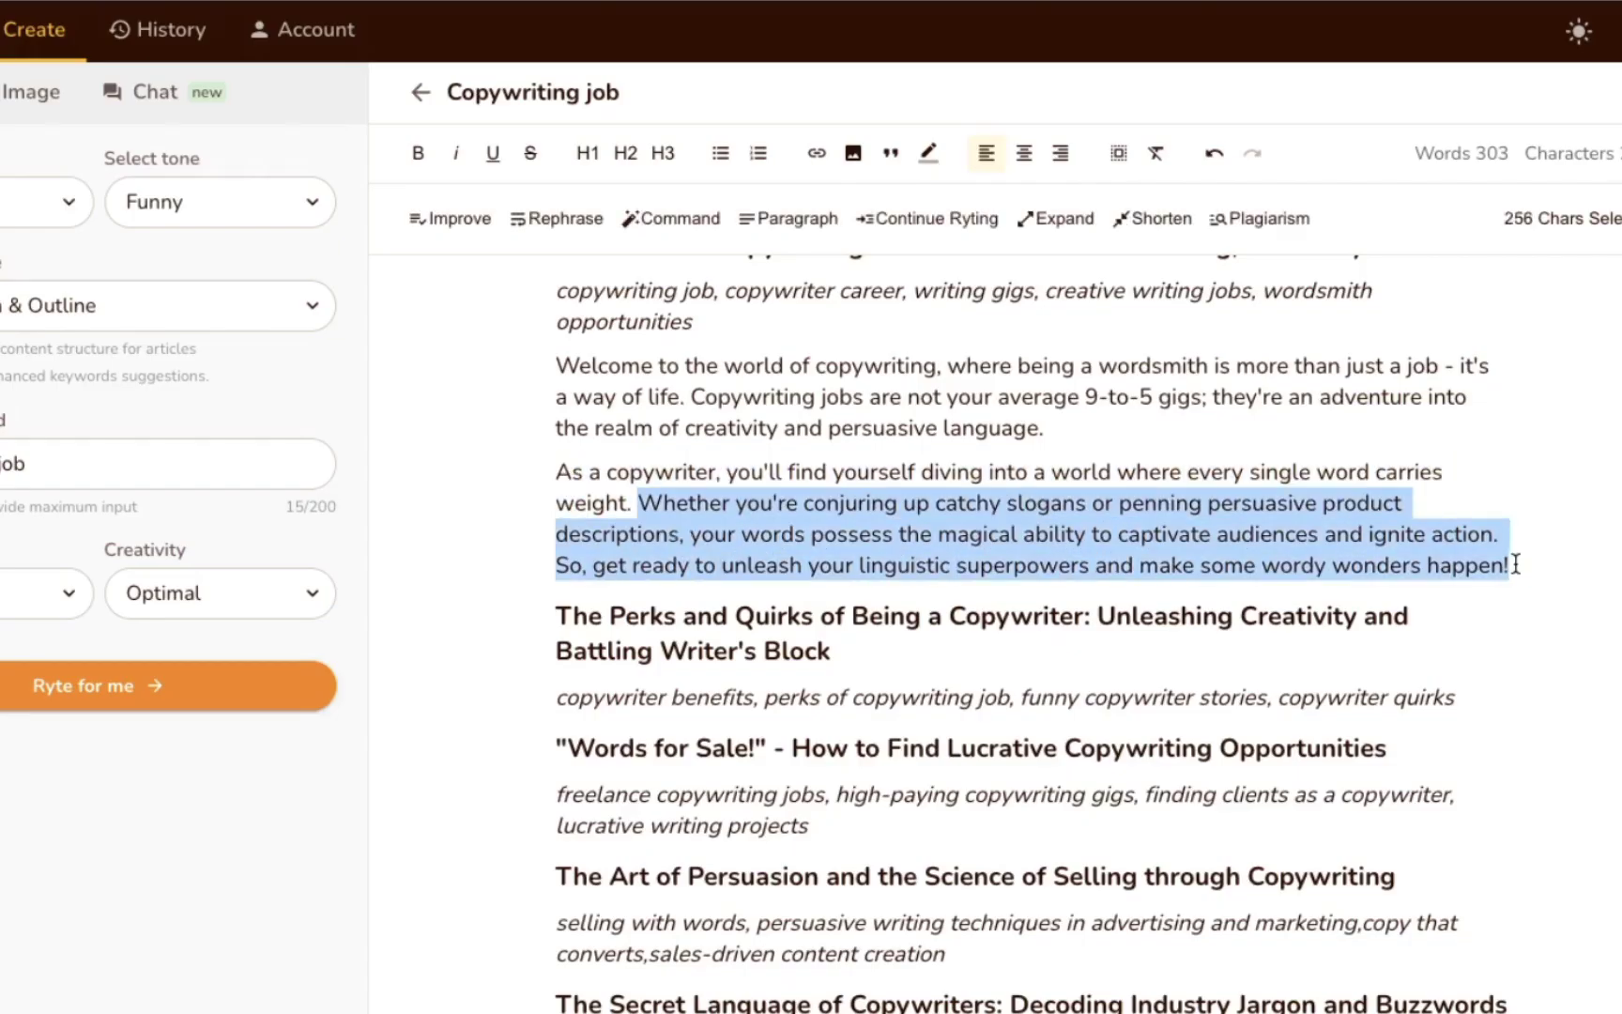
Step: Rephrase that paragraph's closing sentences so it ends '…in awe of your writing sorcery!'
left_click(1515, 563)
left_click_drag(1519, 565, 649, 512)
left_click(559, 232)
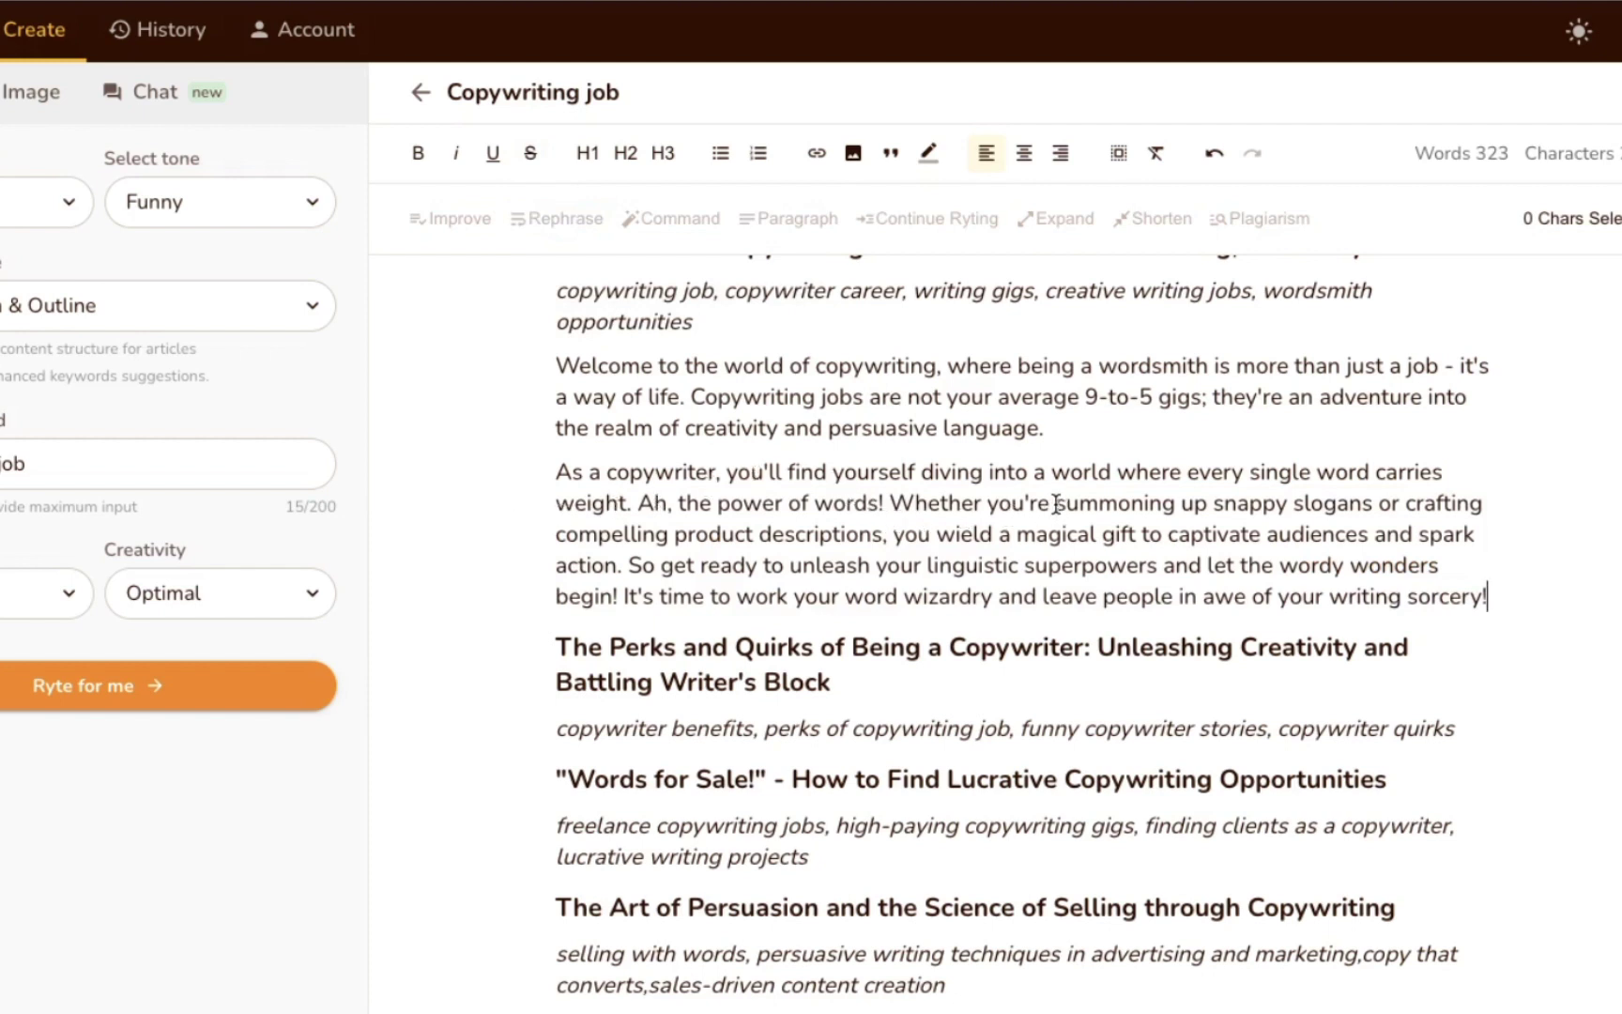
scroll(1056, 505, "down", 1)
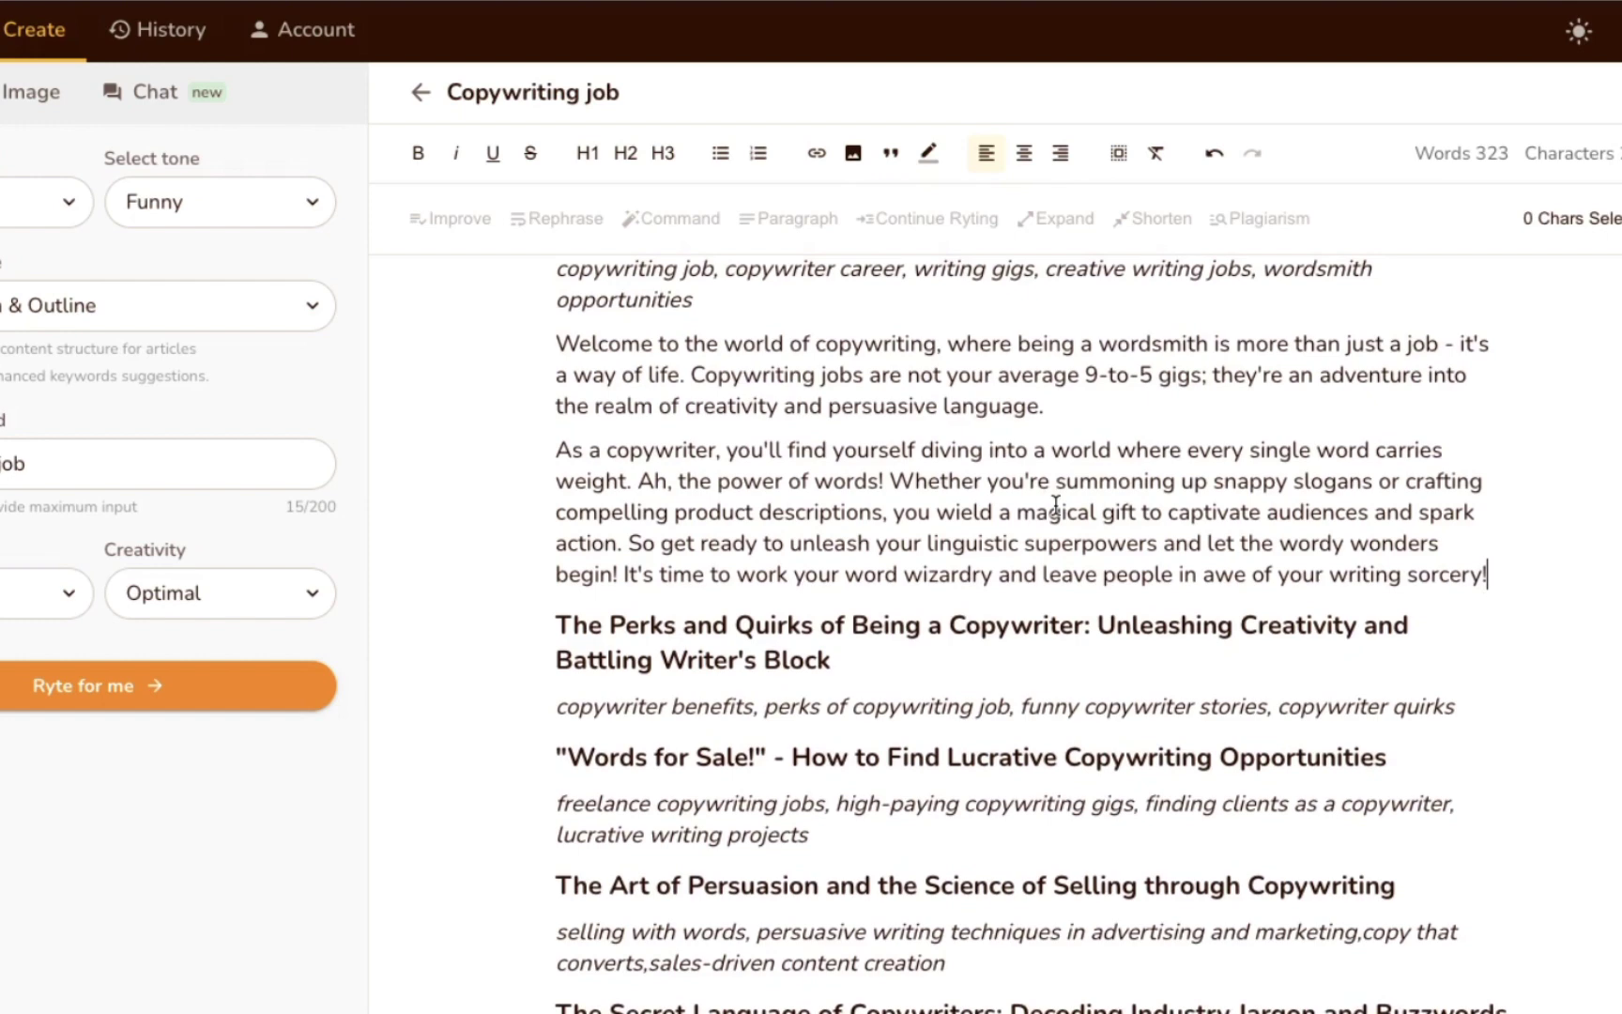
scroll(1057, 505, "down", 1)
scroll(1056, 505, "down", 1)
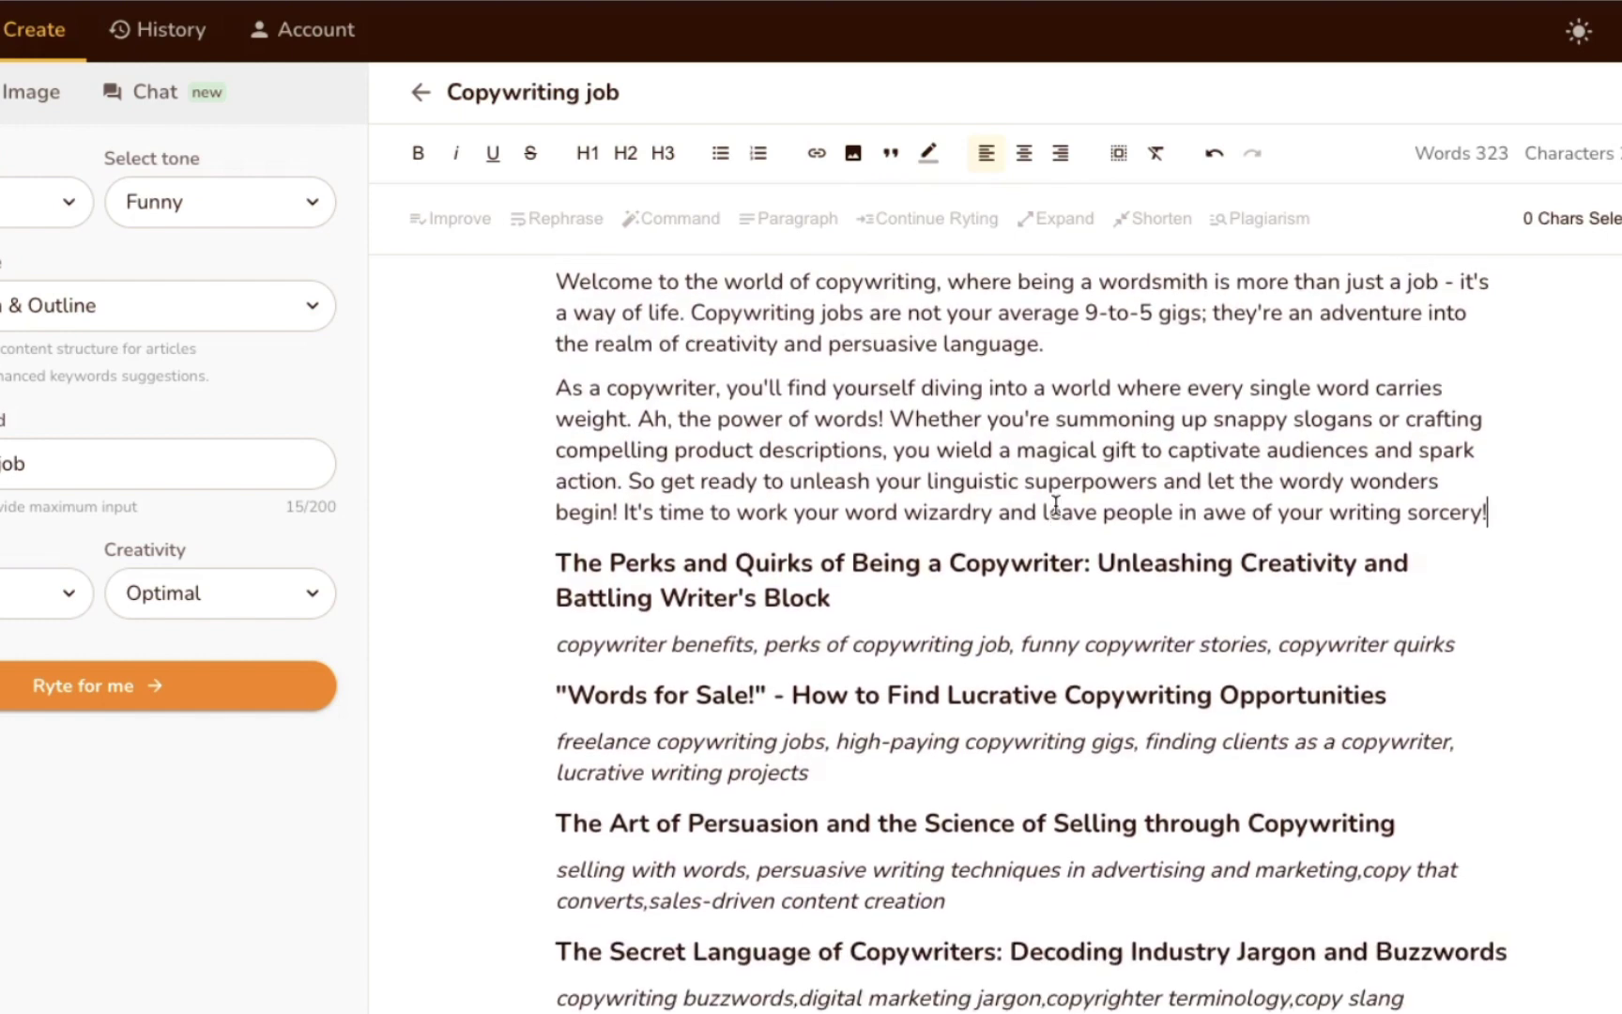
scroll(1056, 505, "up", 3)
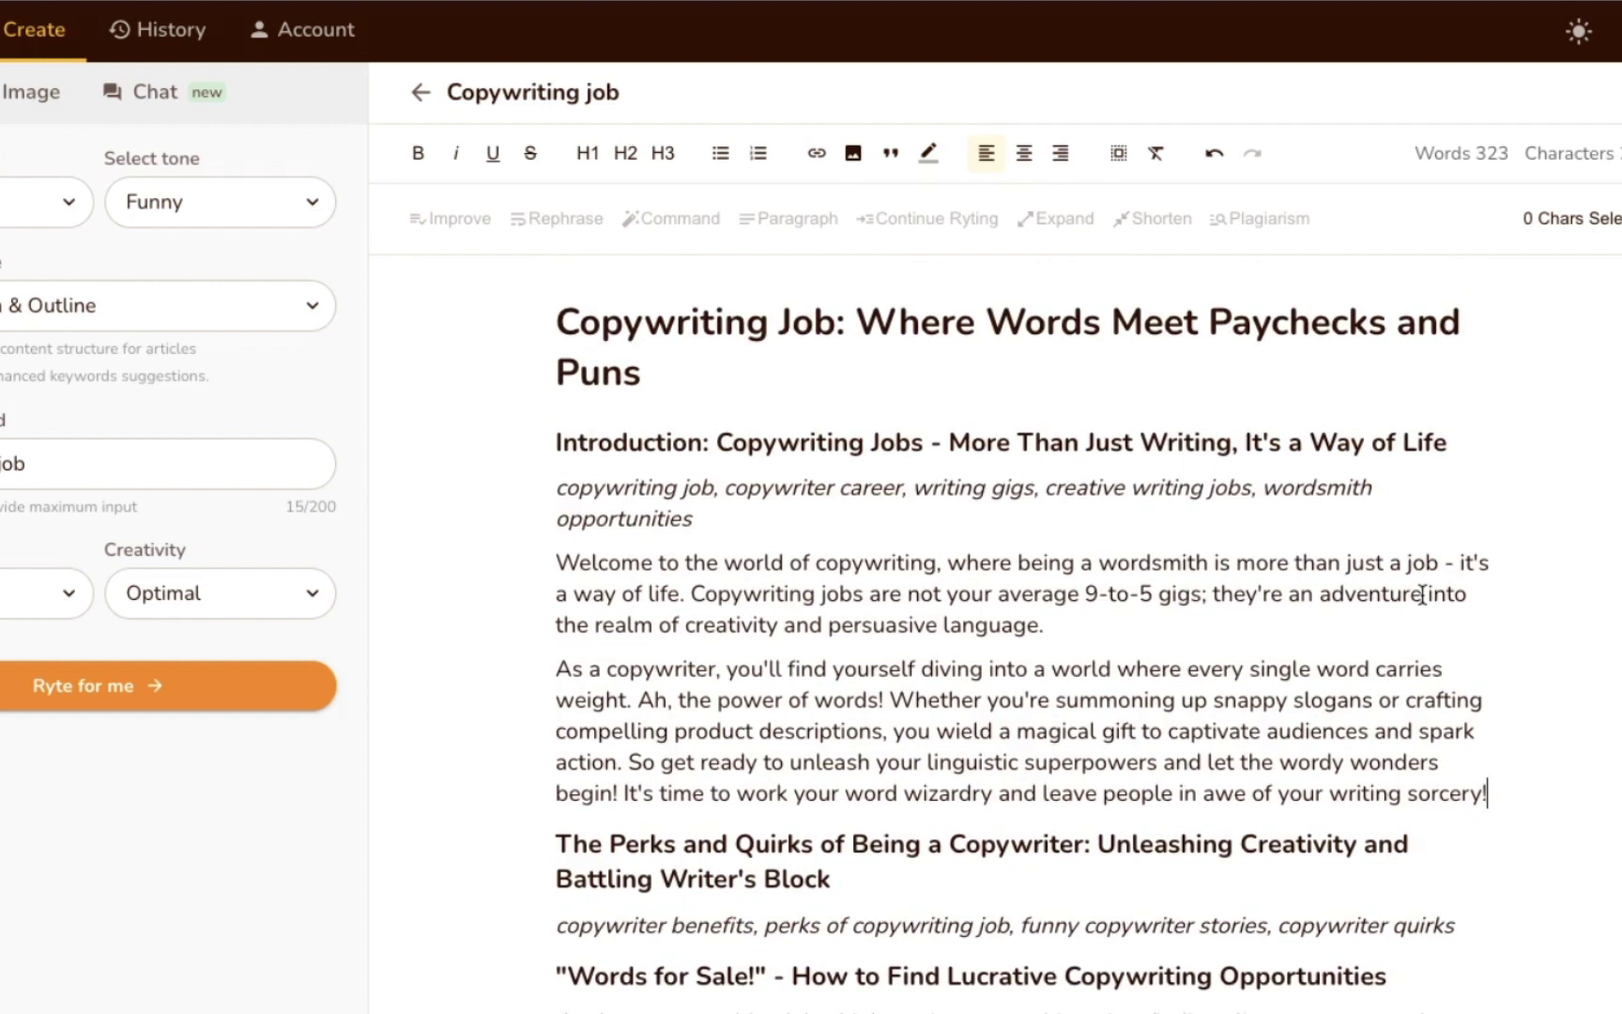
Step: Check the Introduction section for plagiarism and confirm 'No matches were found.'
left_click_drag(1537, 793, 549, 437)
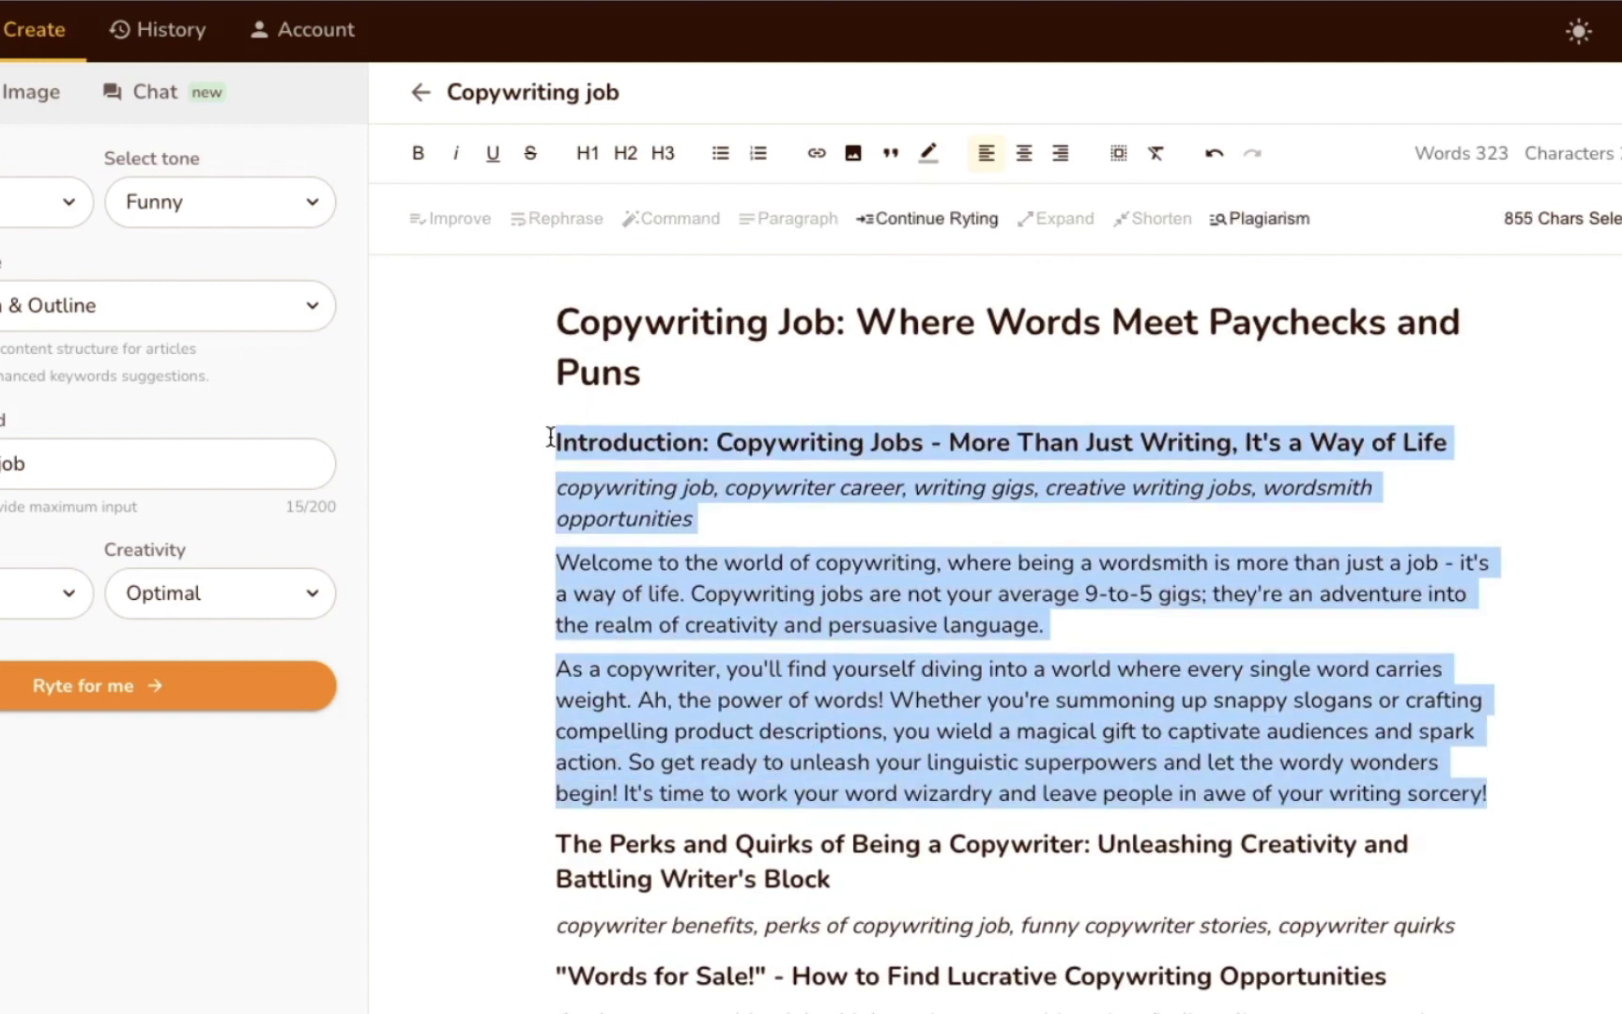
left_click(1258, 222)
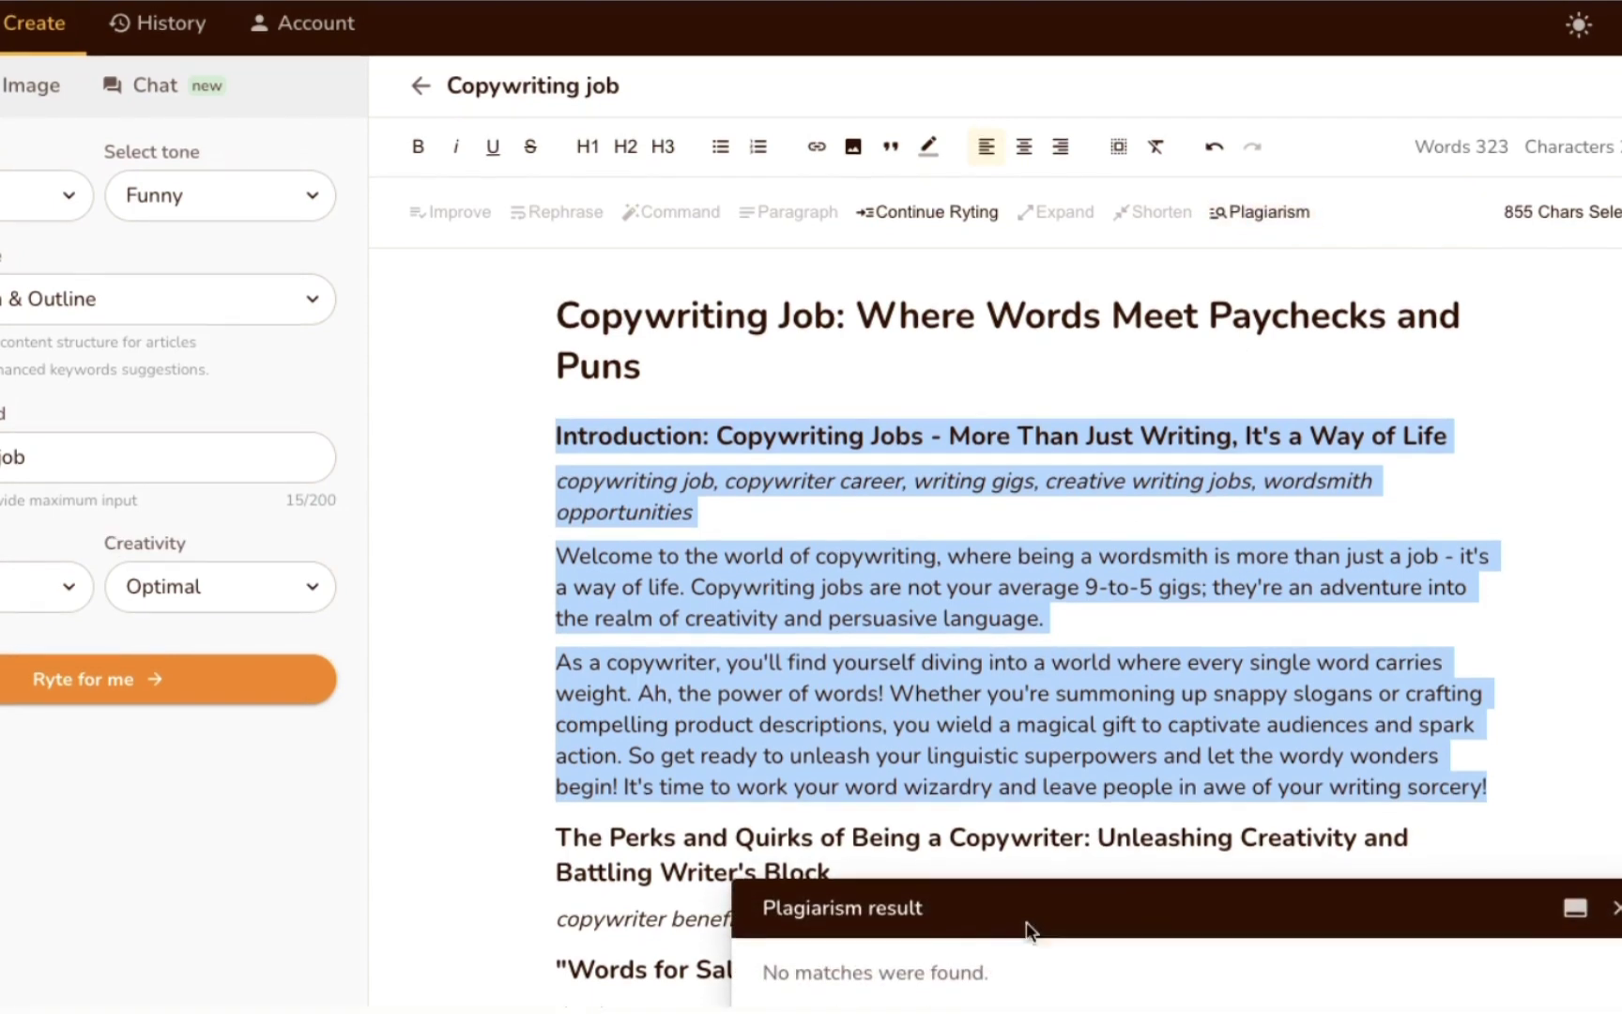
left_click_drag(1005, 987, 756, 994)
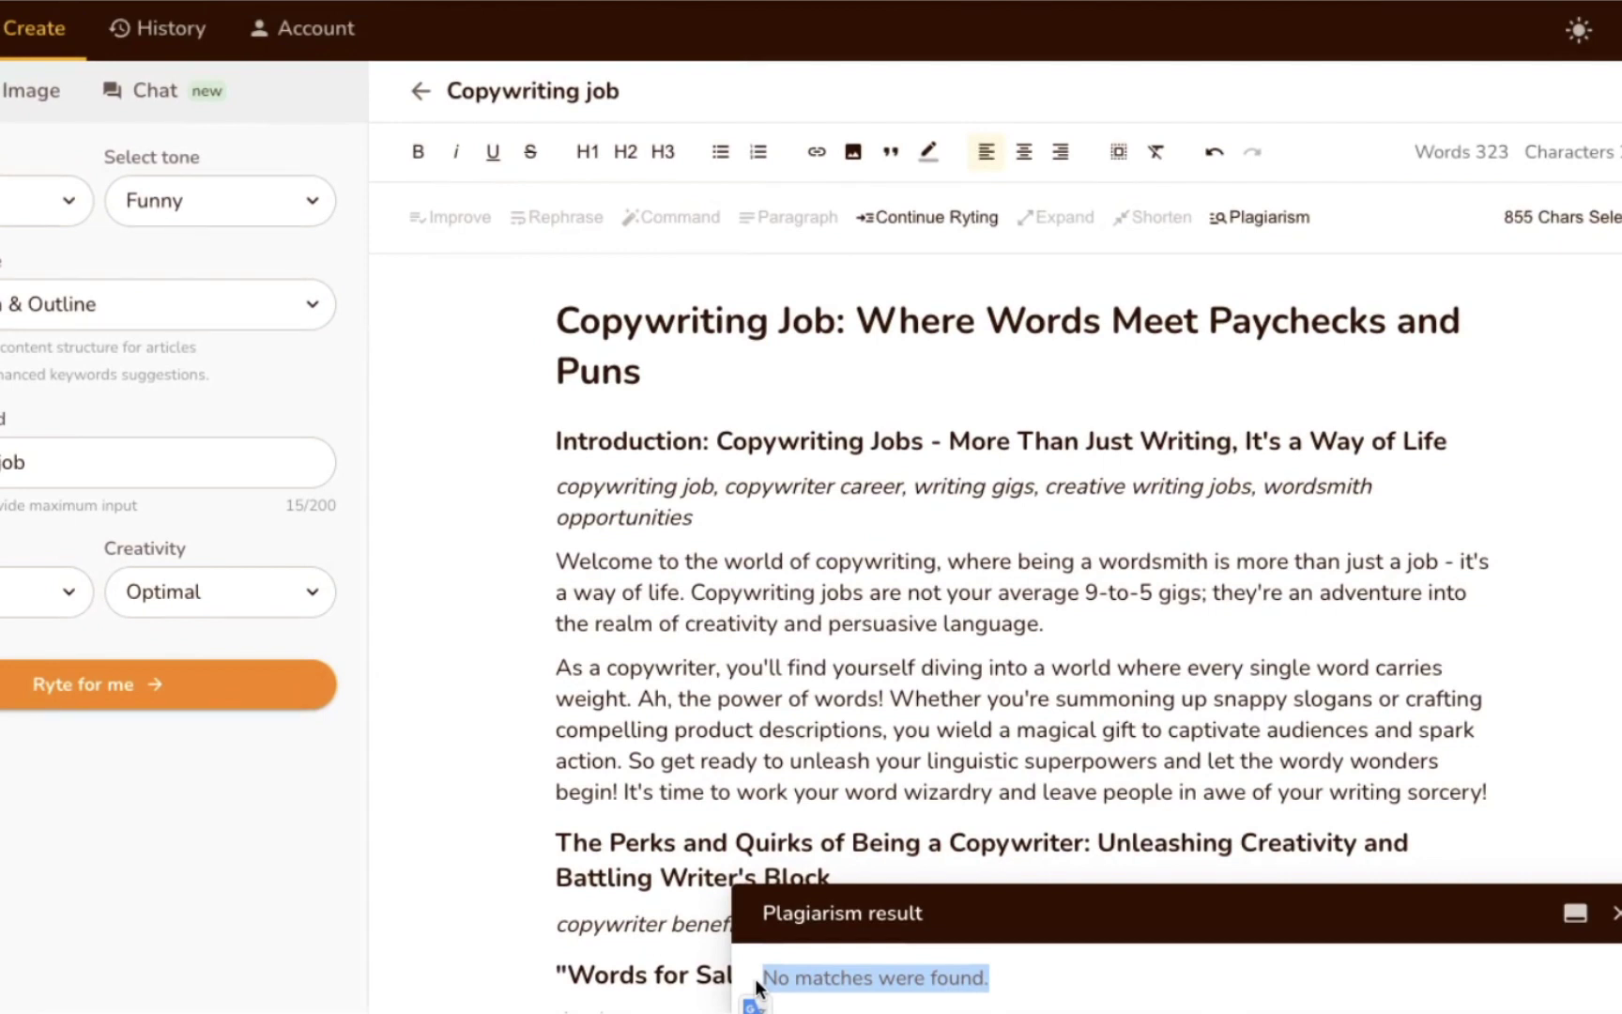
left_click(688, 485)
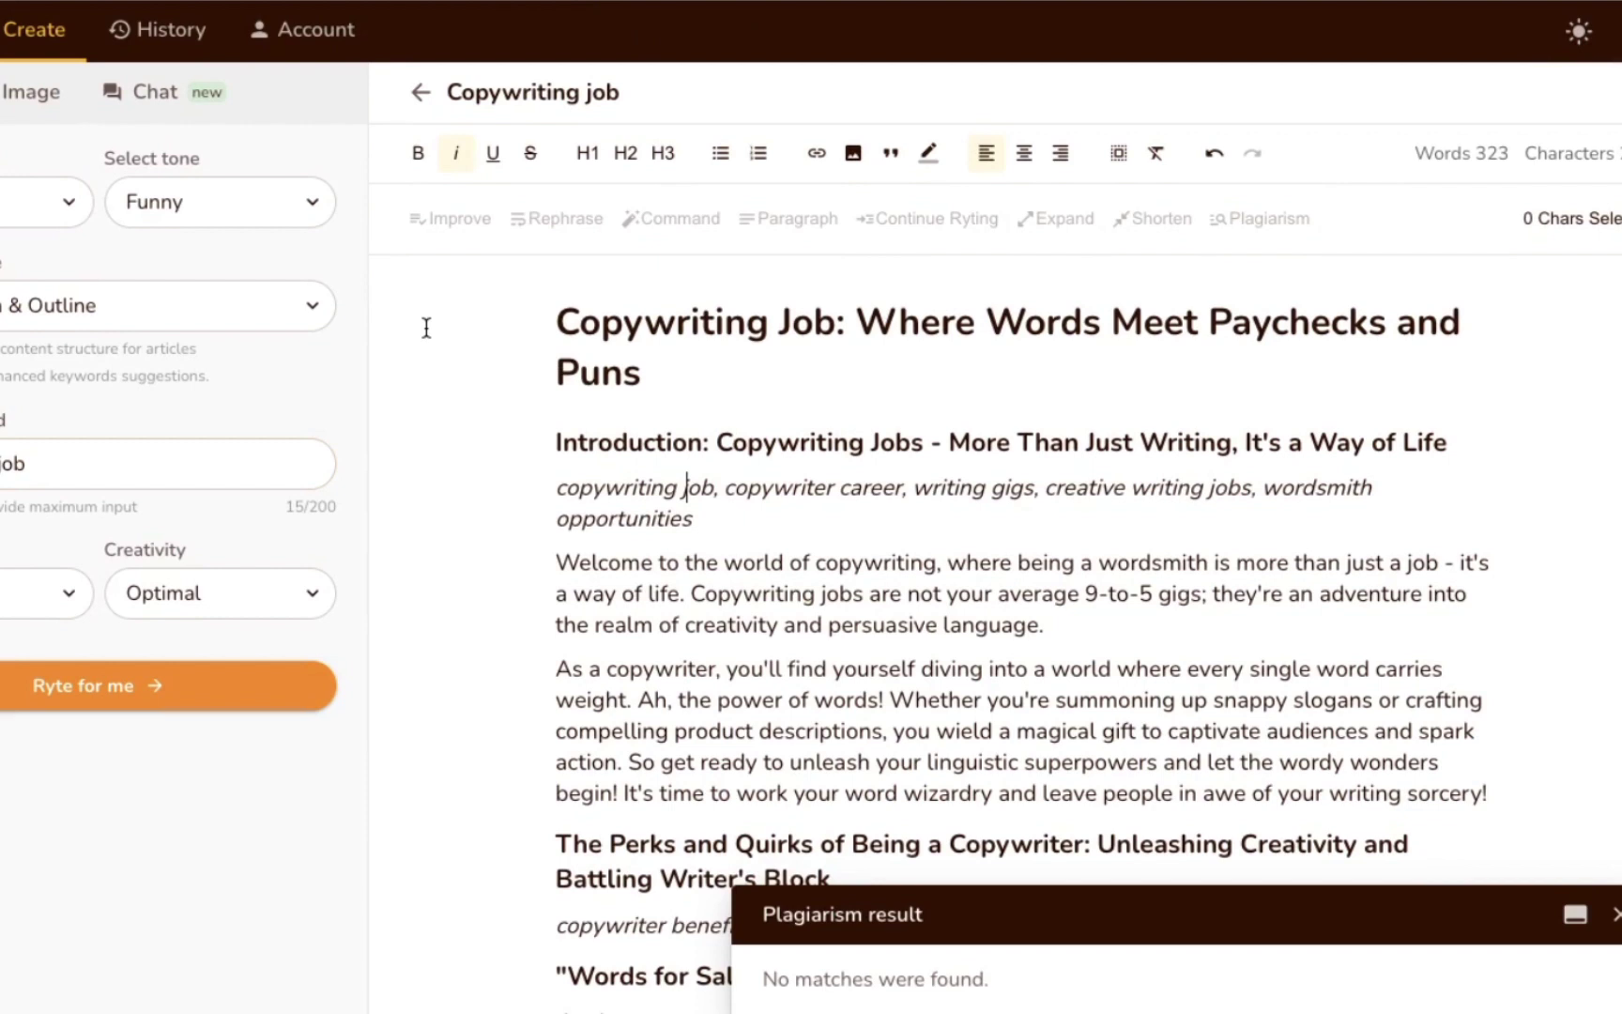
Step: Pick the Magic Command use case and type a prompt for a Twitter press release about its CEO stepping down
left_click(212, 297)
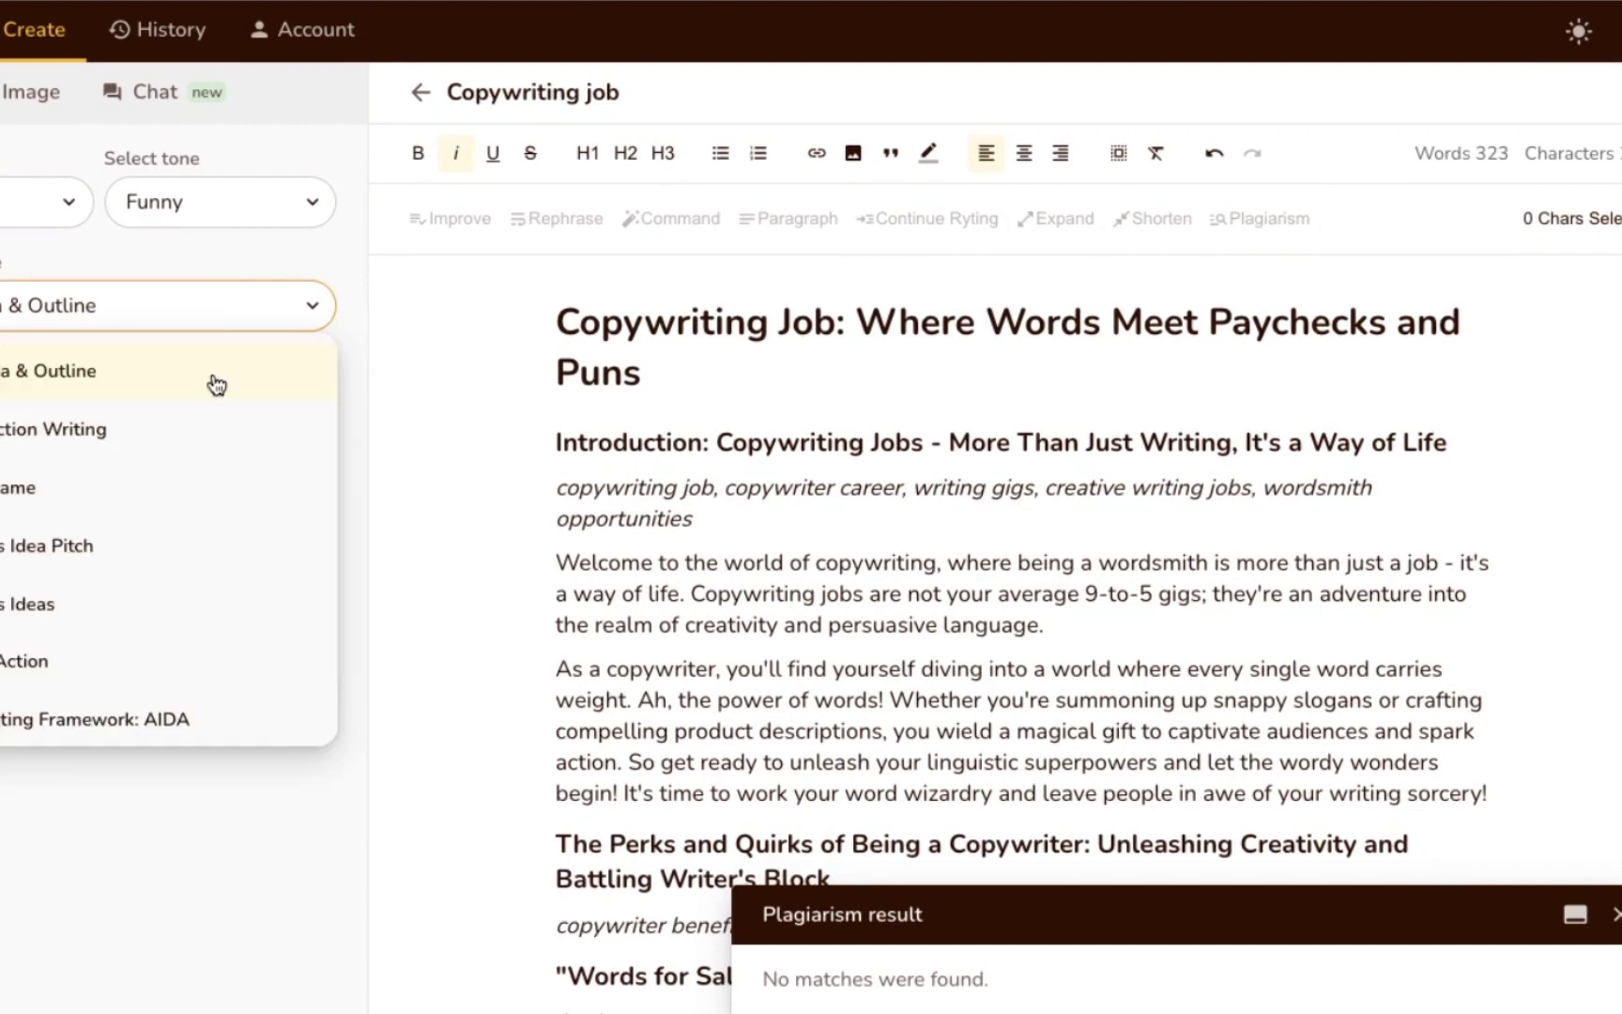
scroll(217, 385, "down", 5)
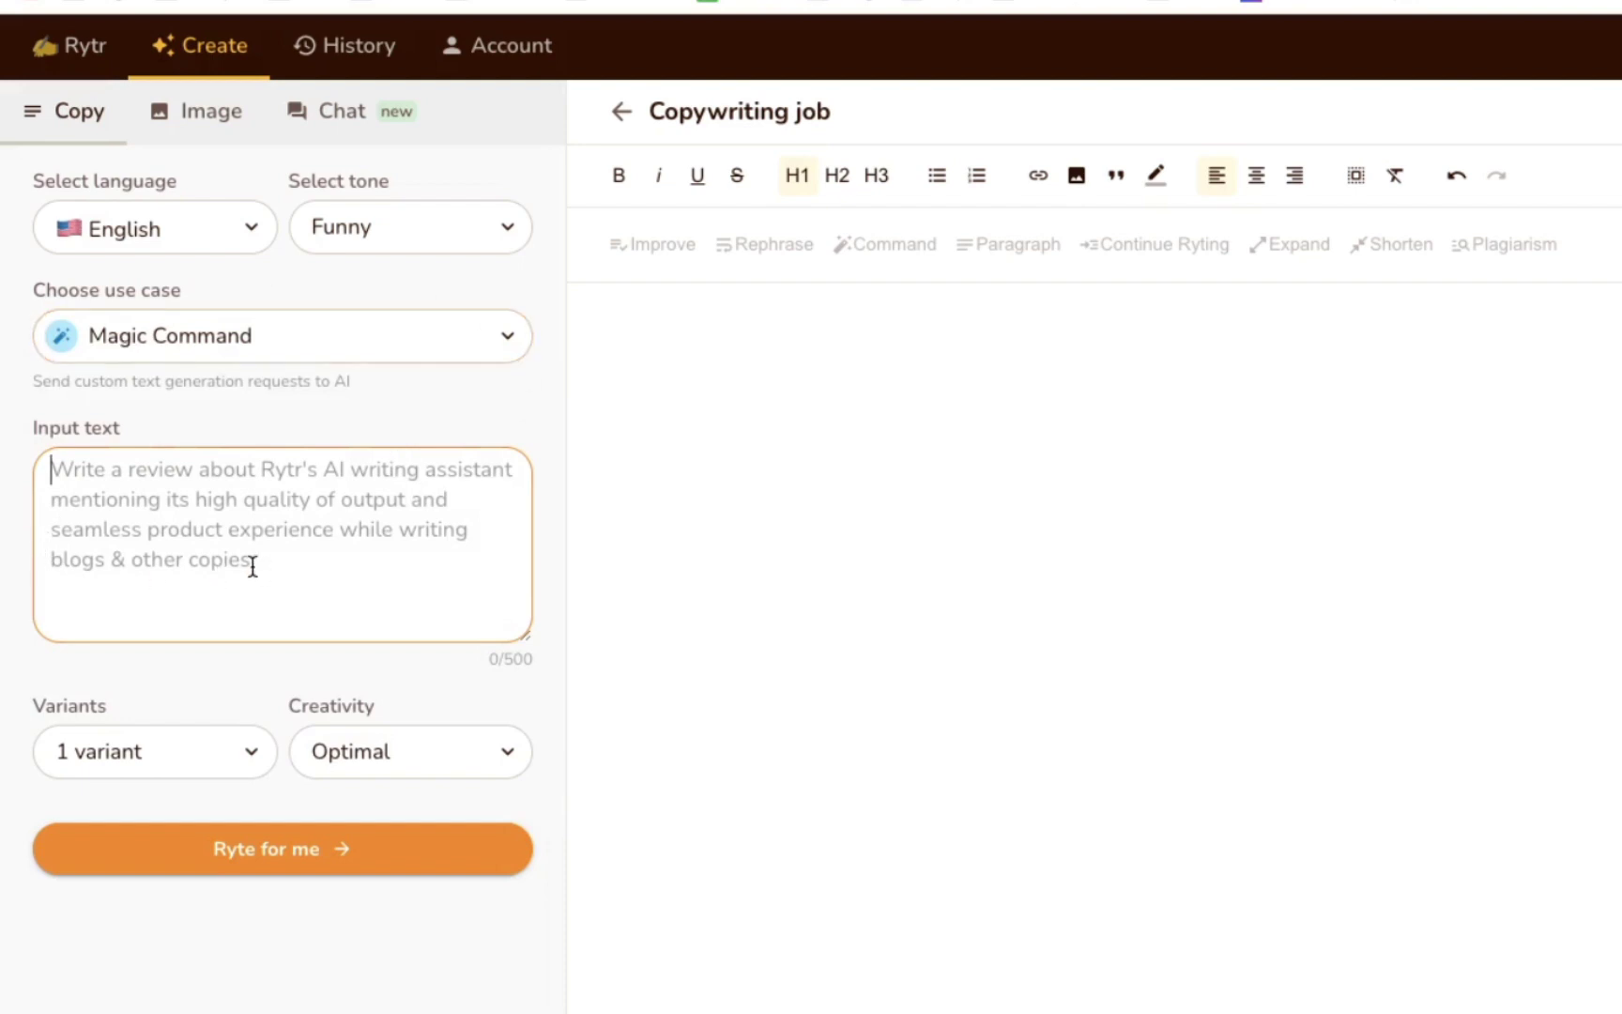
type("W")
key("BackSpace")
type("Wri")
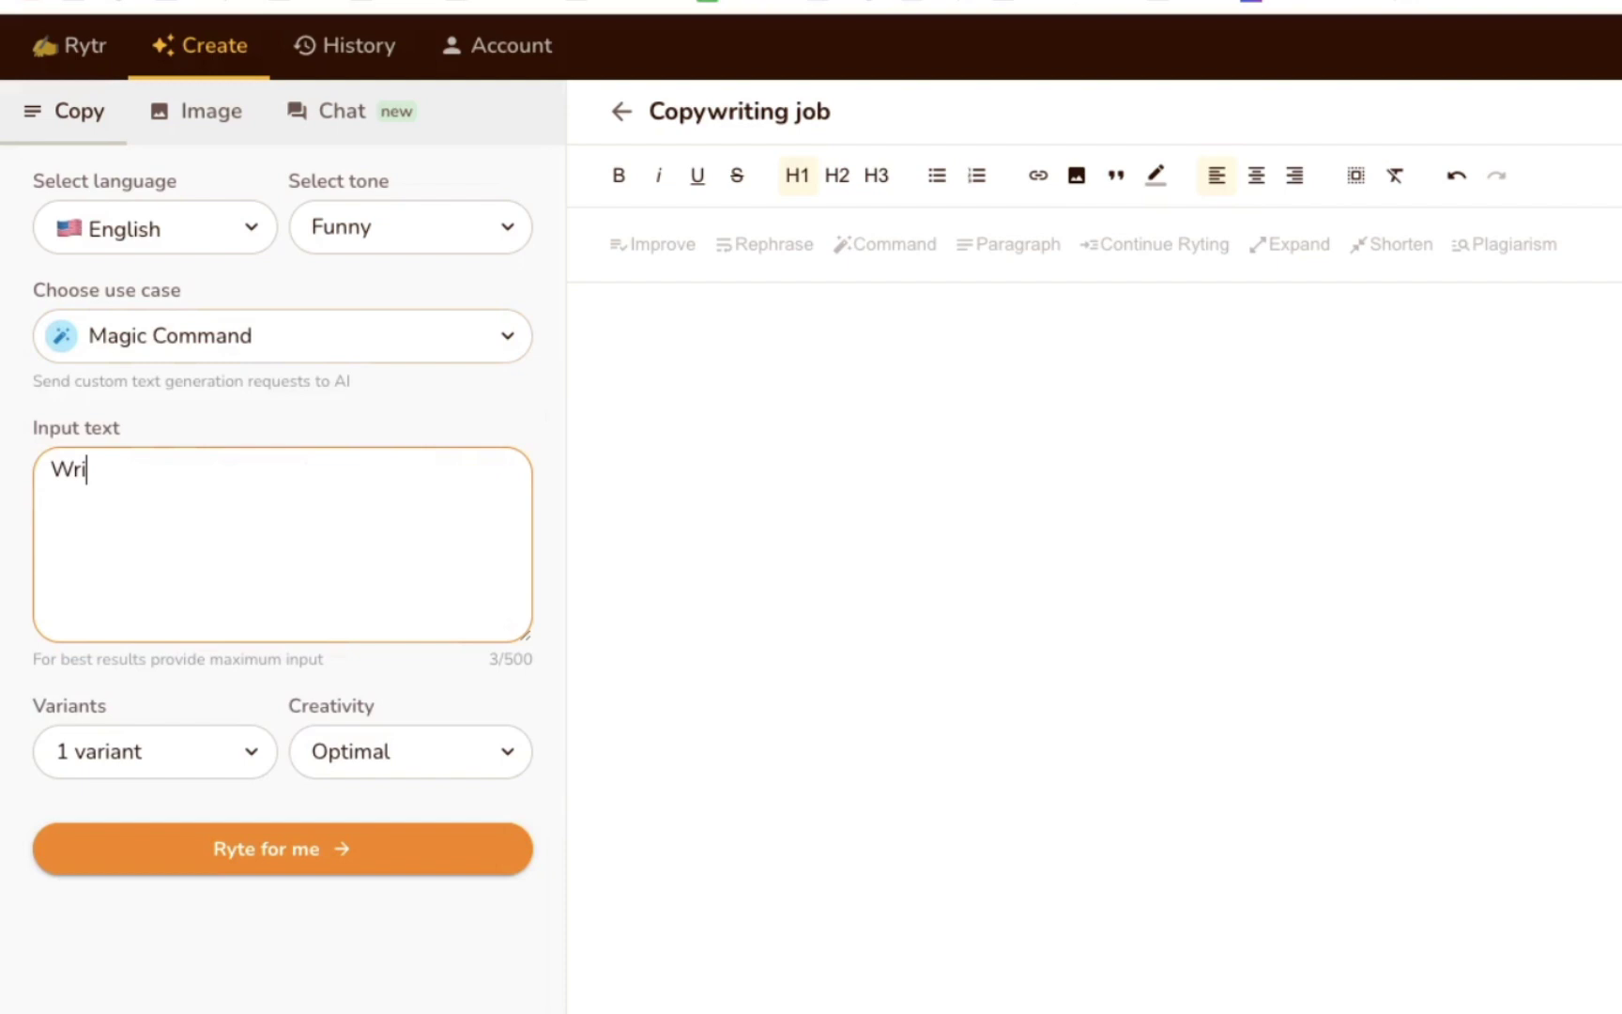
type("te a press release ")
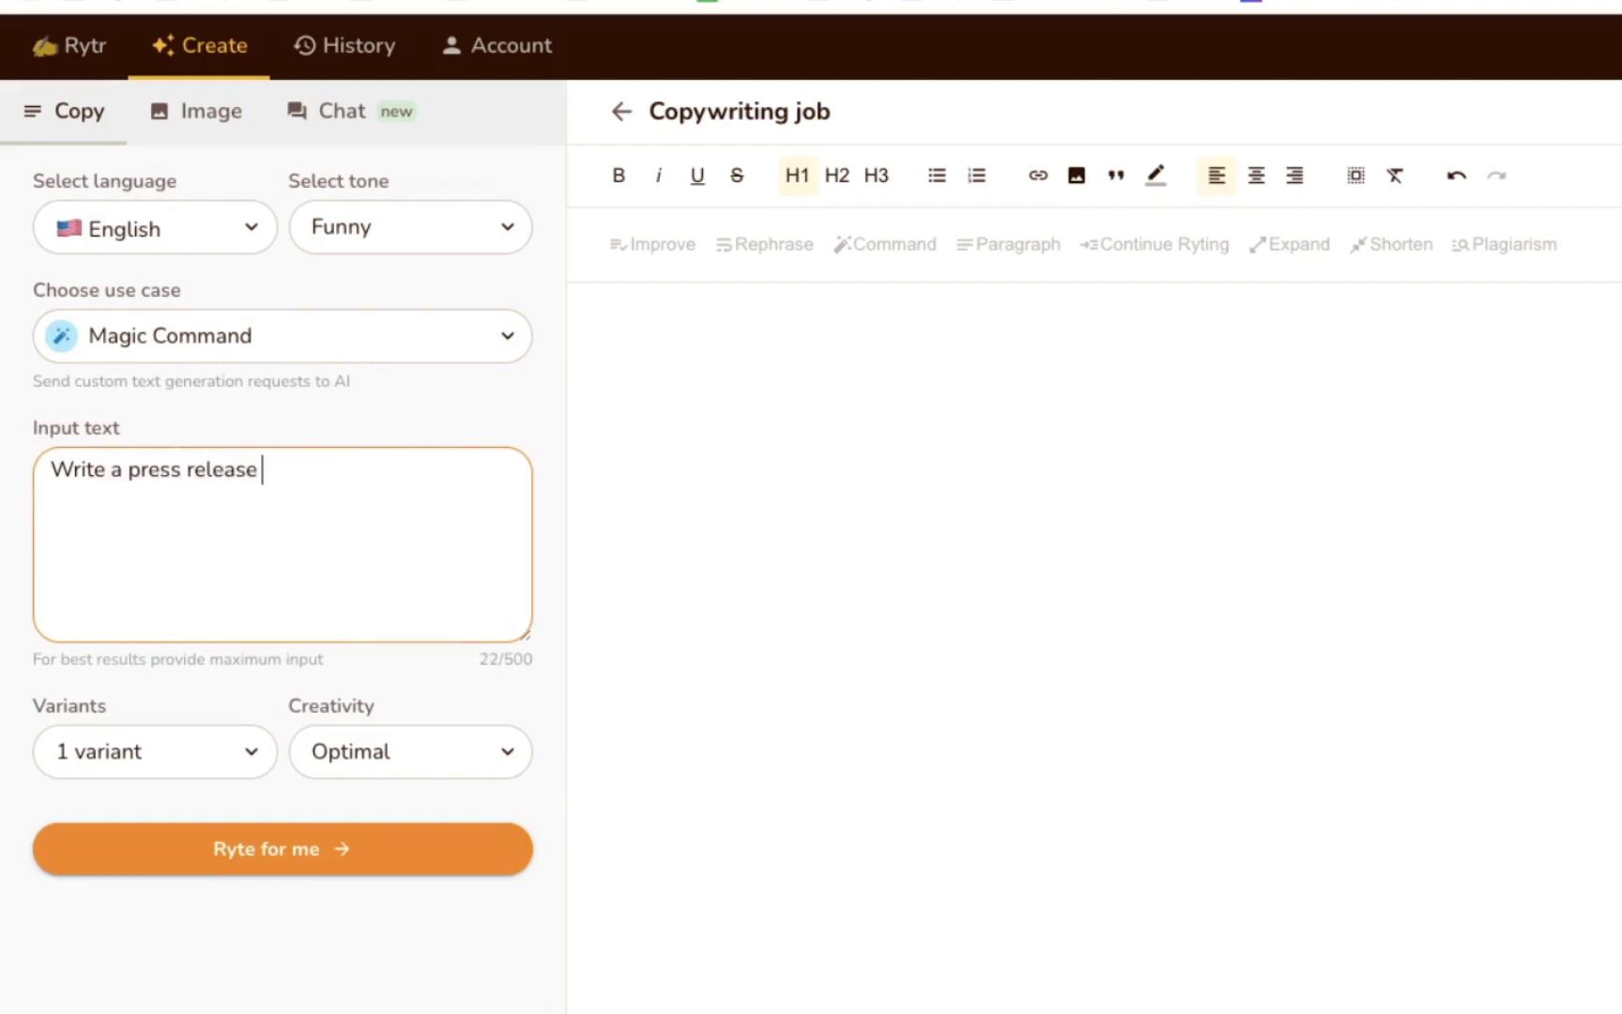
type("from Twitter")
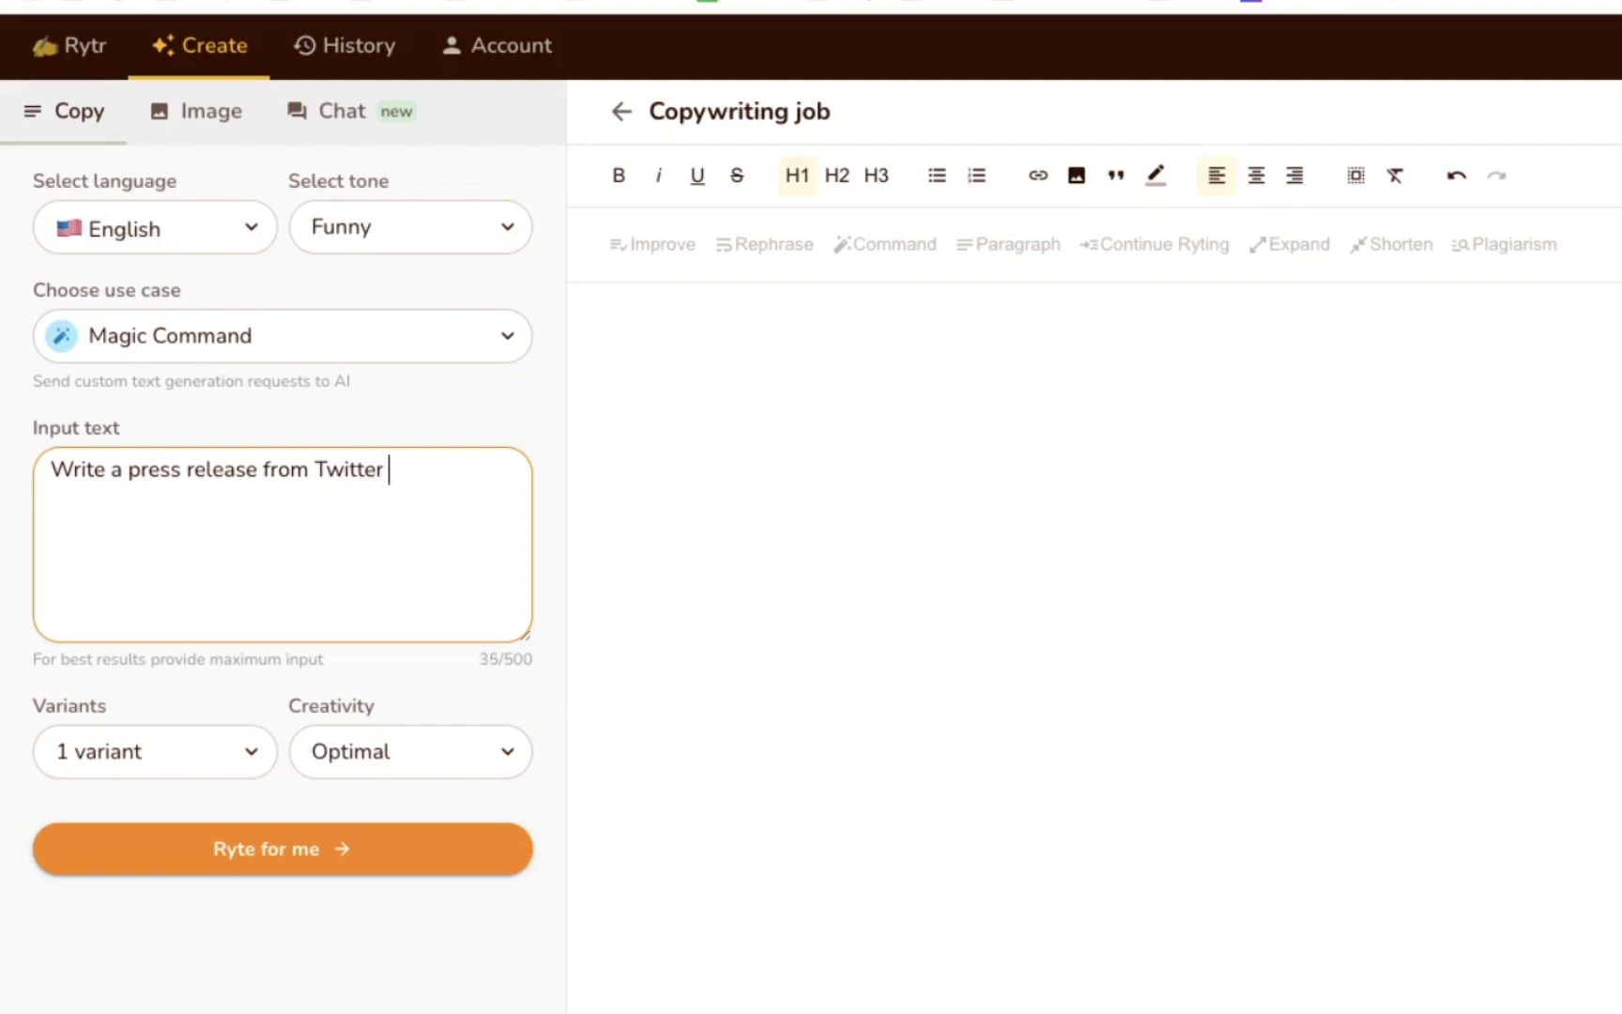
type(" annoucing thaht")
key("BackSpace")
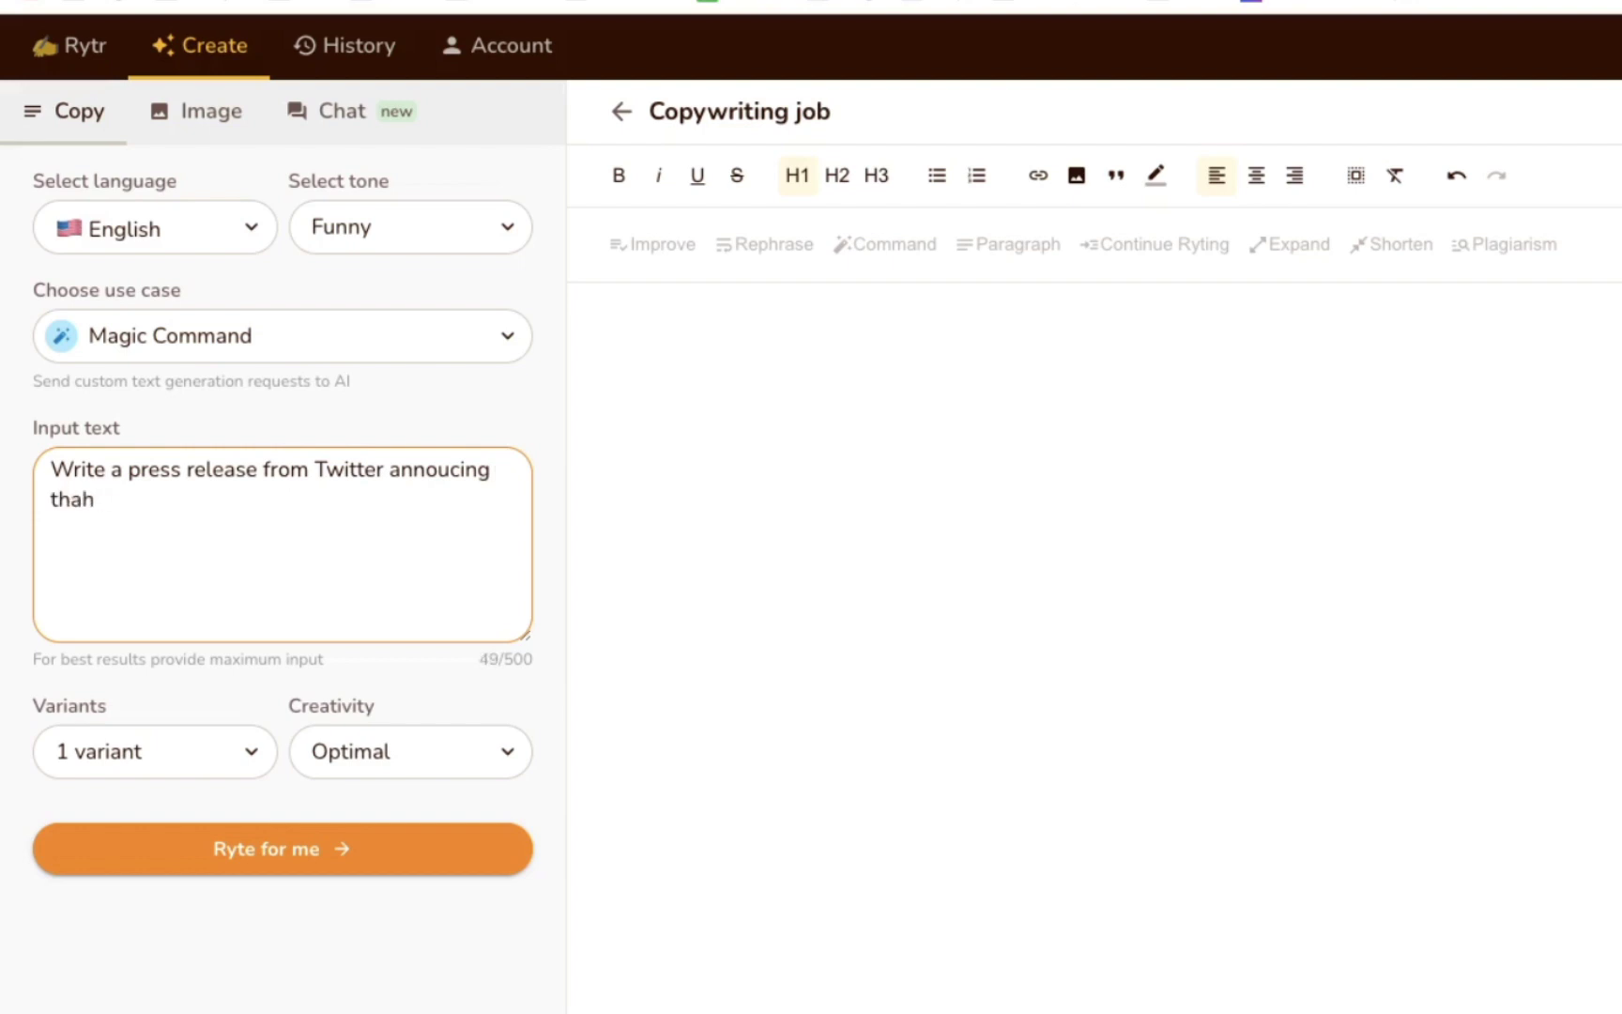
type("t Elon musk is stepping")
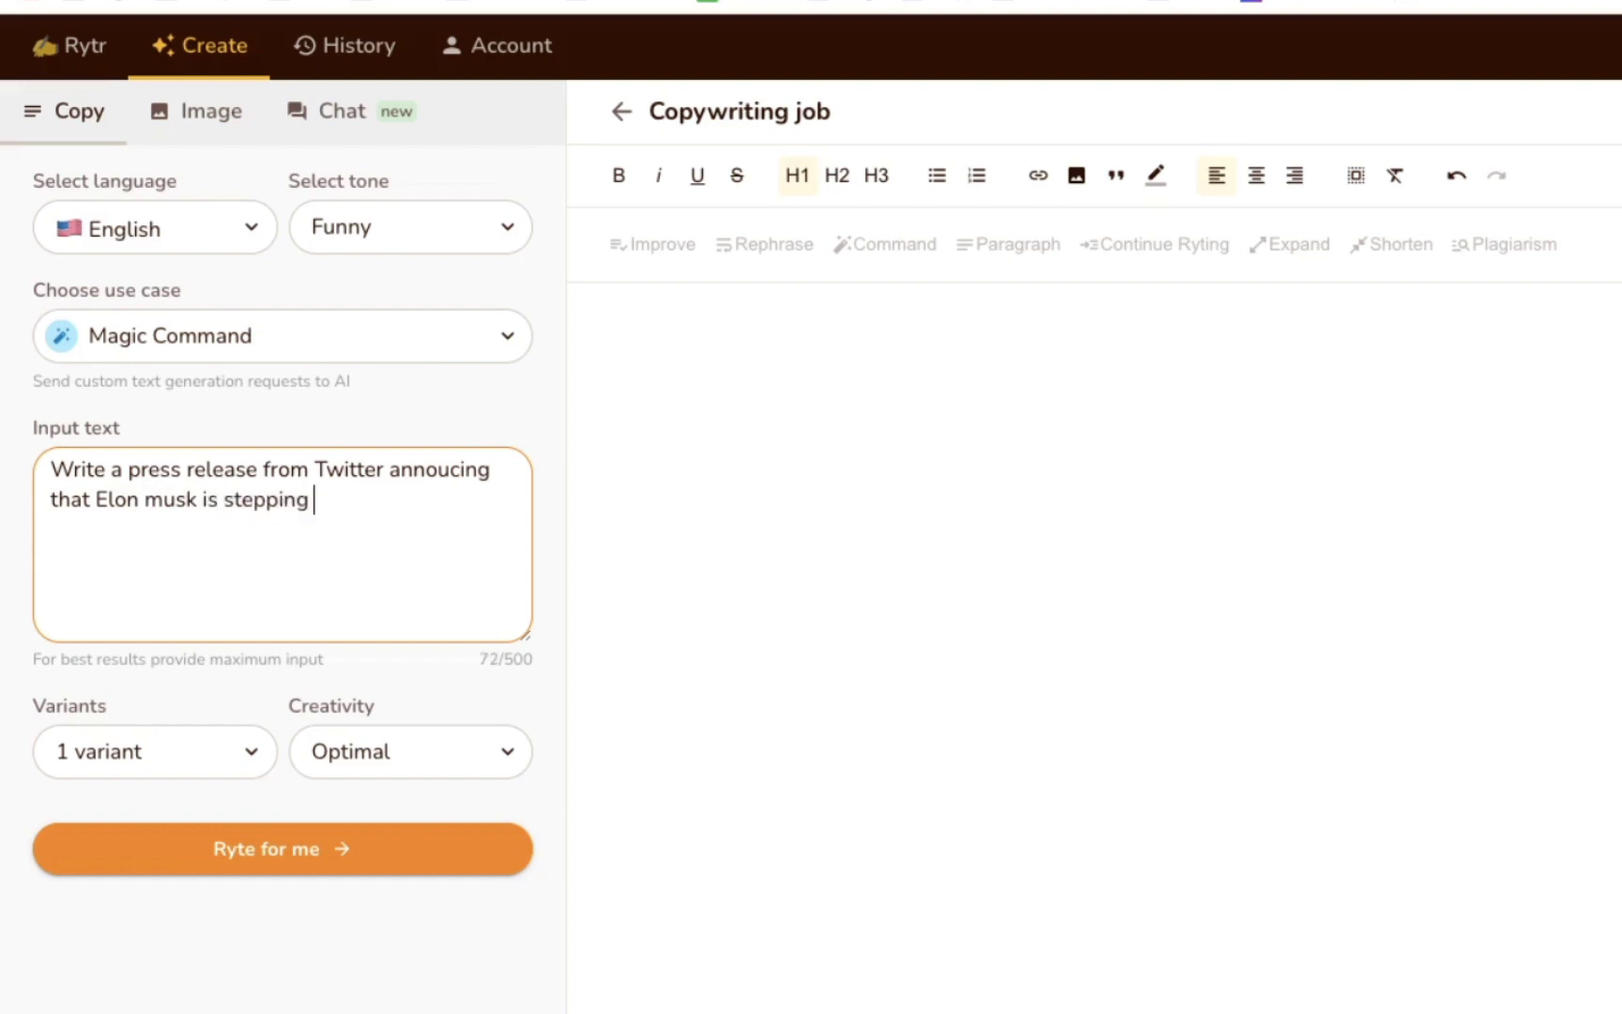
type(" down as a Twitter ")
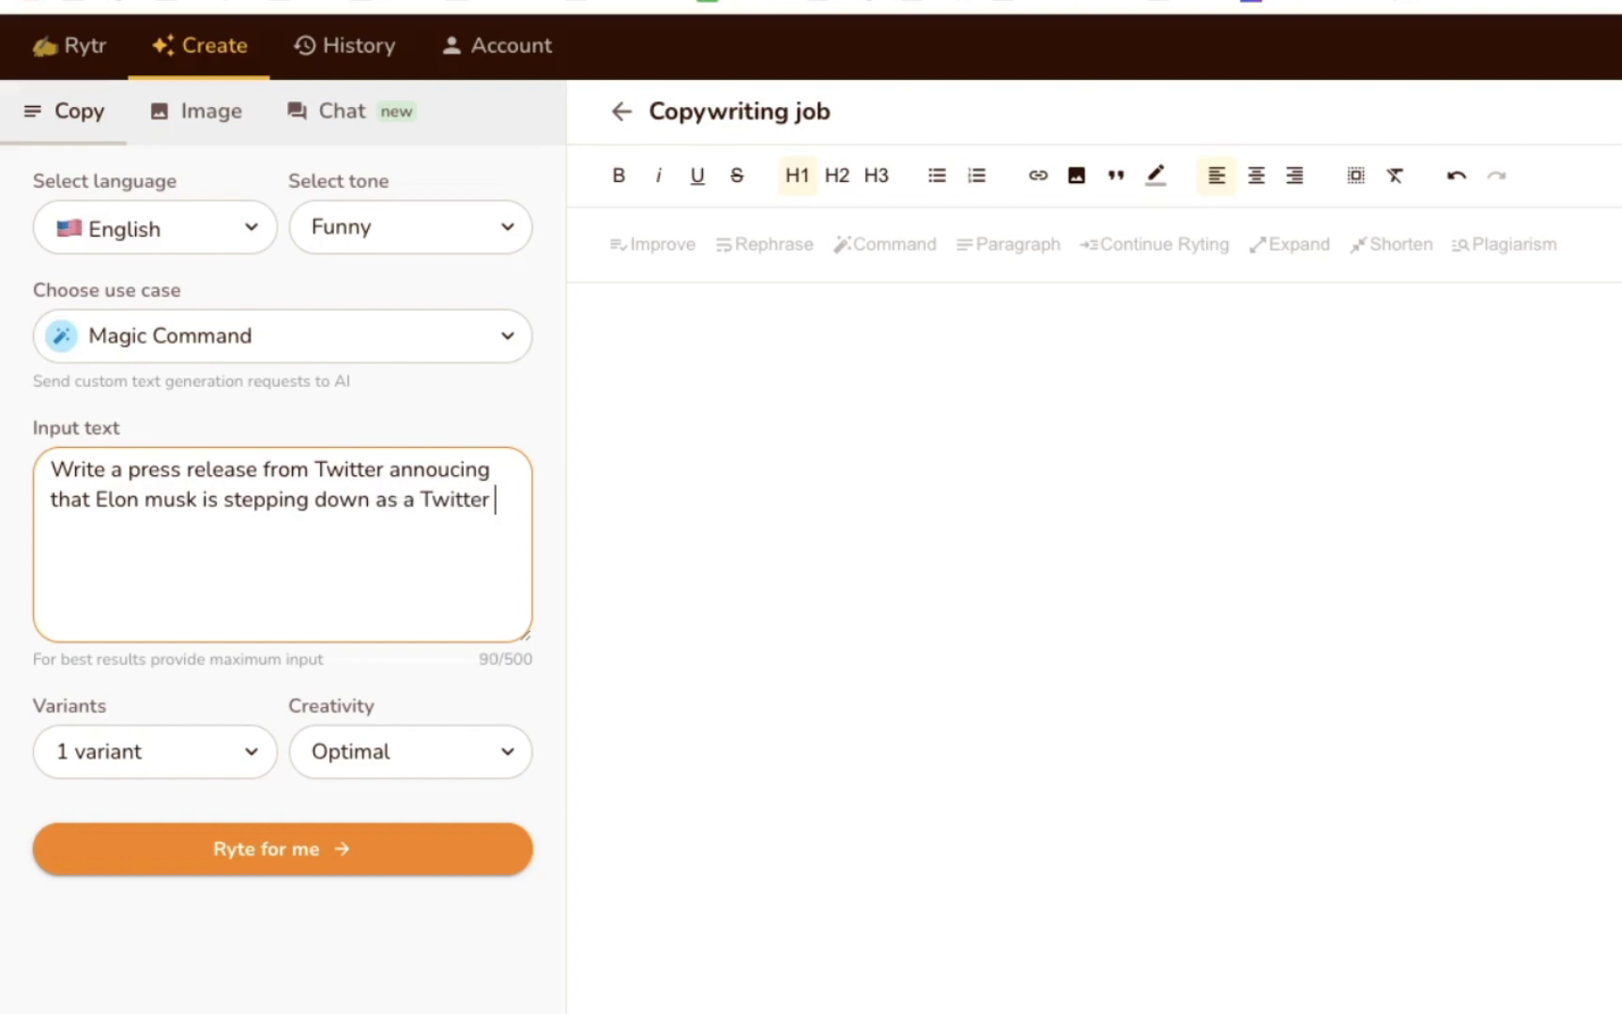
type("CEO to purqu")
key("BackSpace")
type("que")
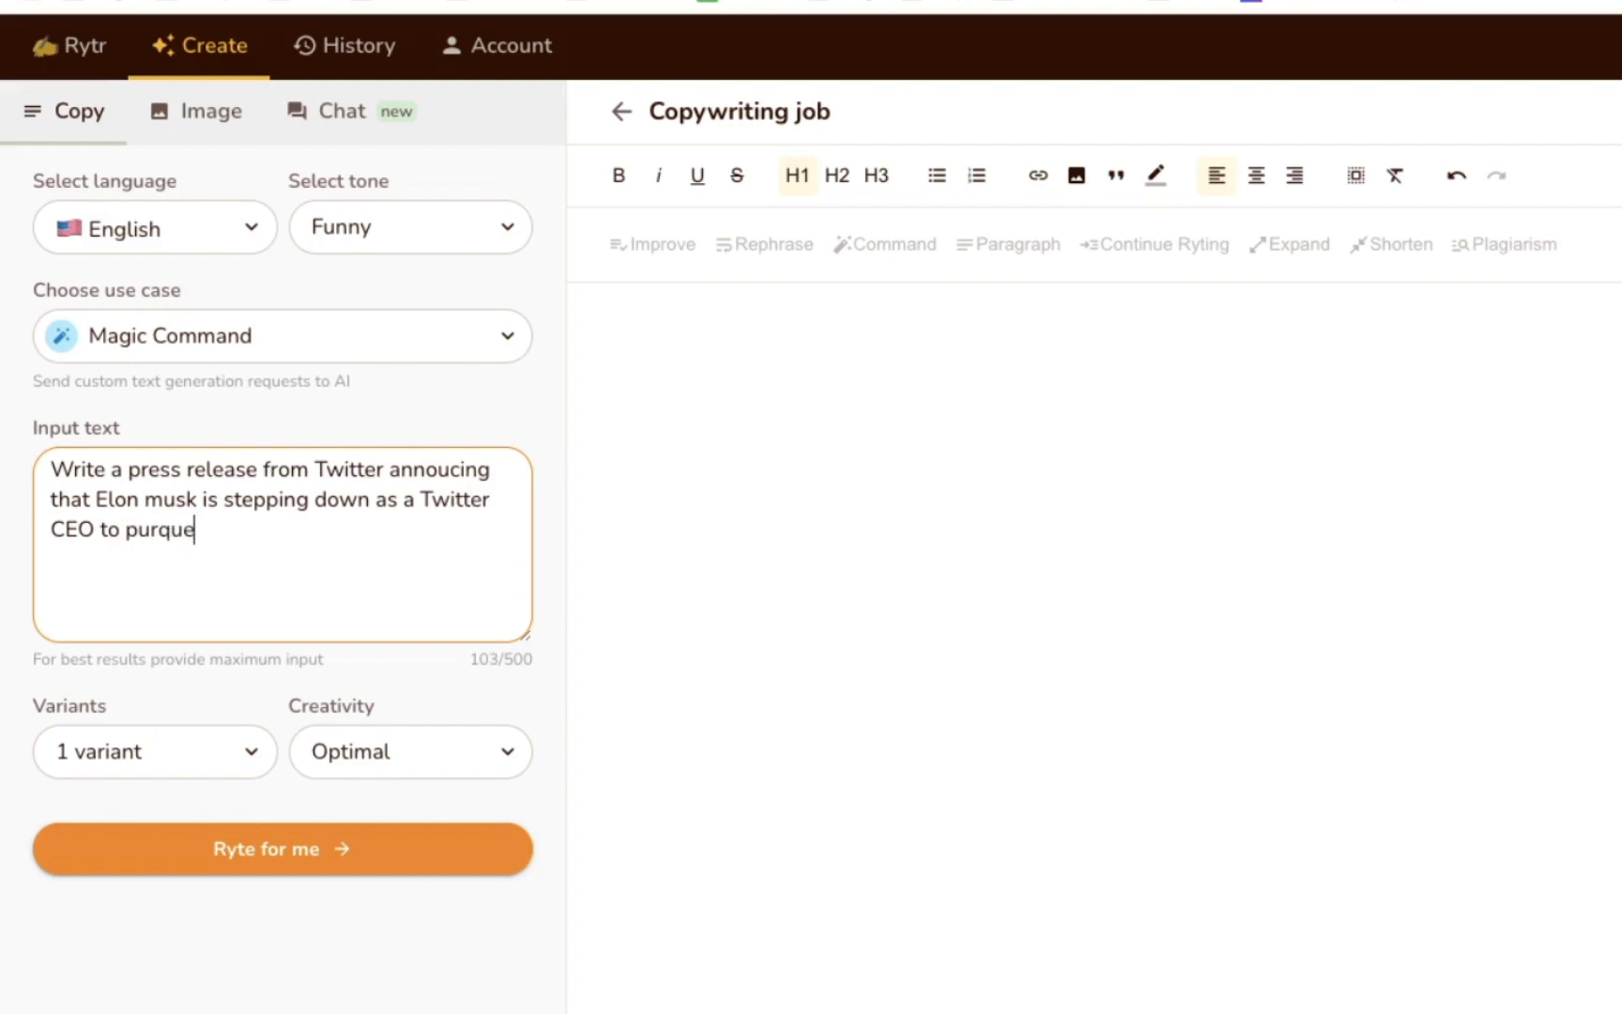
key("BackSpace")
key("BackSpace")
key("BackSpace")
type("ss")
type("e a career as a twitc")
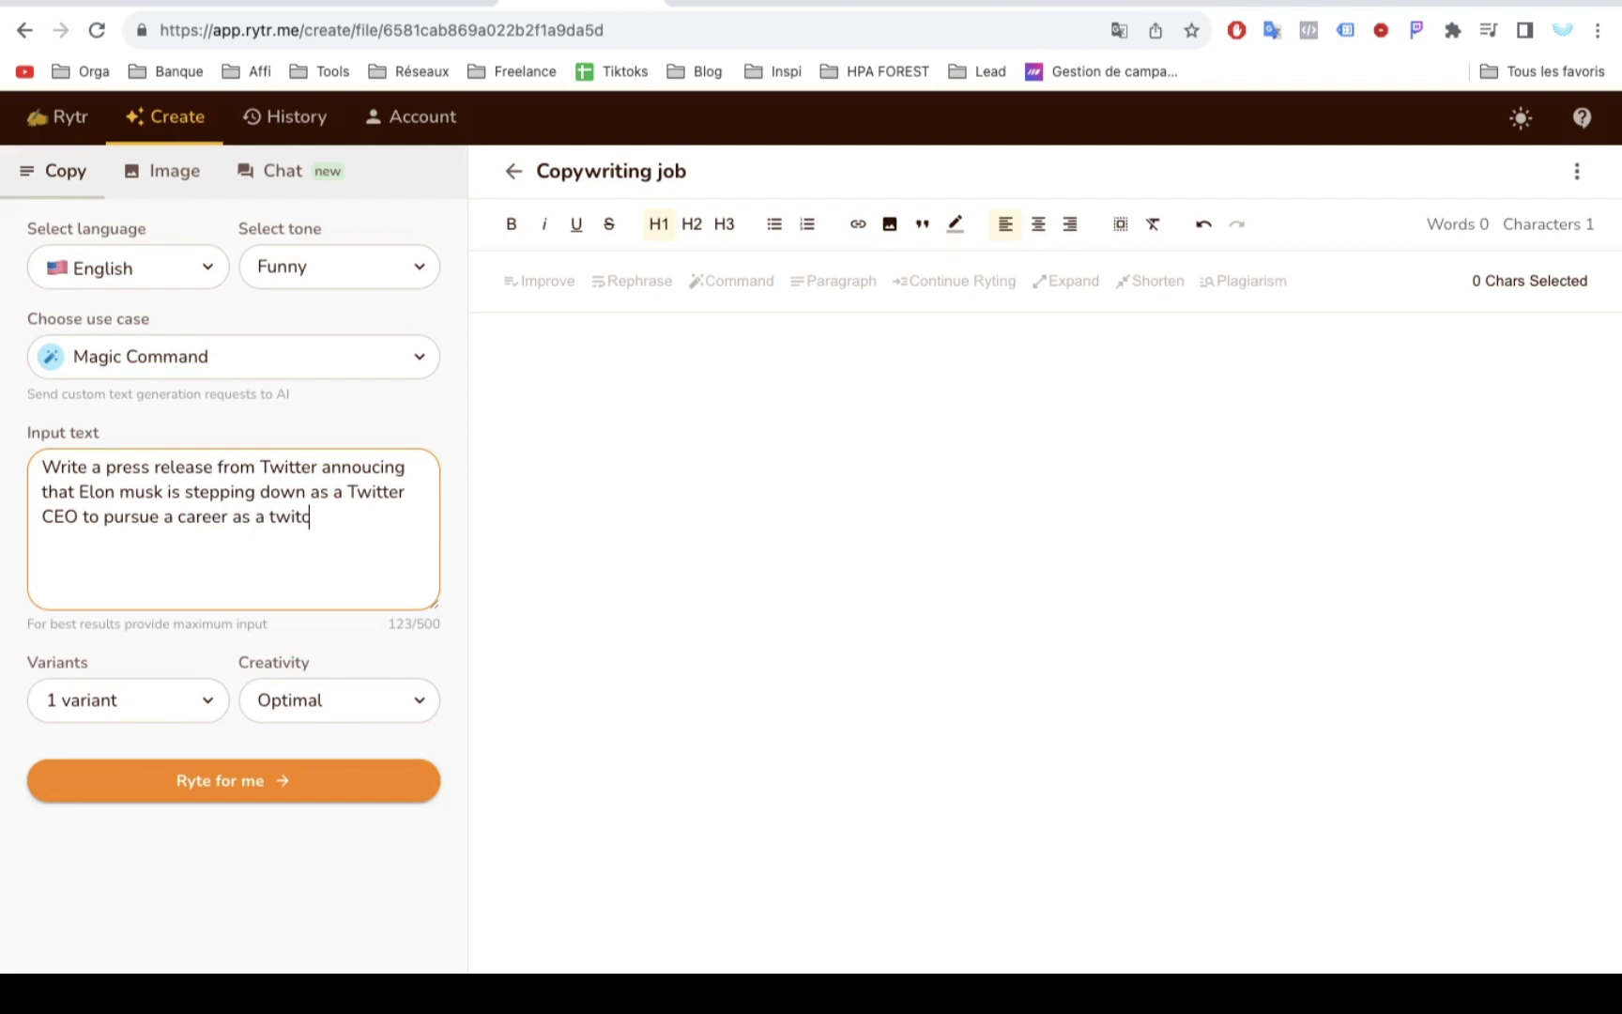
Step: Finish the prompt with 'streamer' and generate the Twitter press release
type("h streamer")
left_click(208, 798)
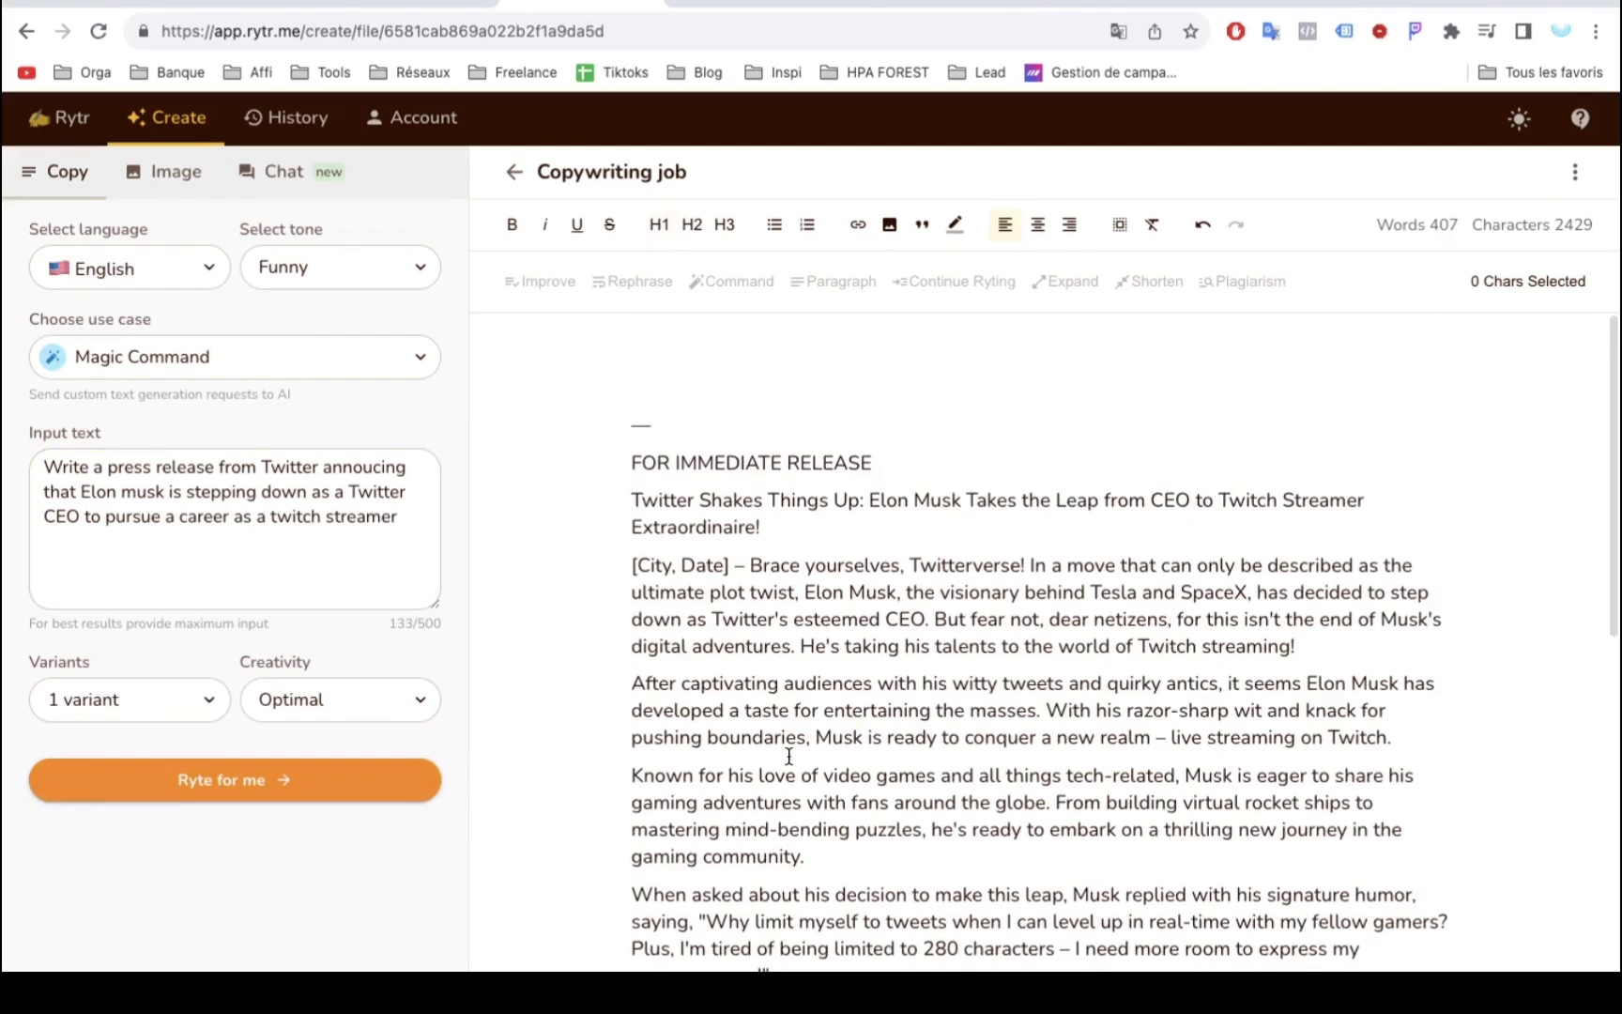
scroll(803, 759, "down", 1)
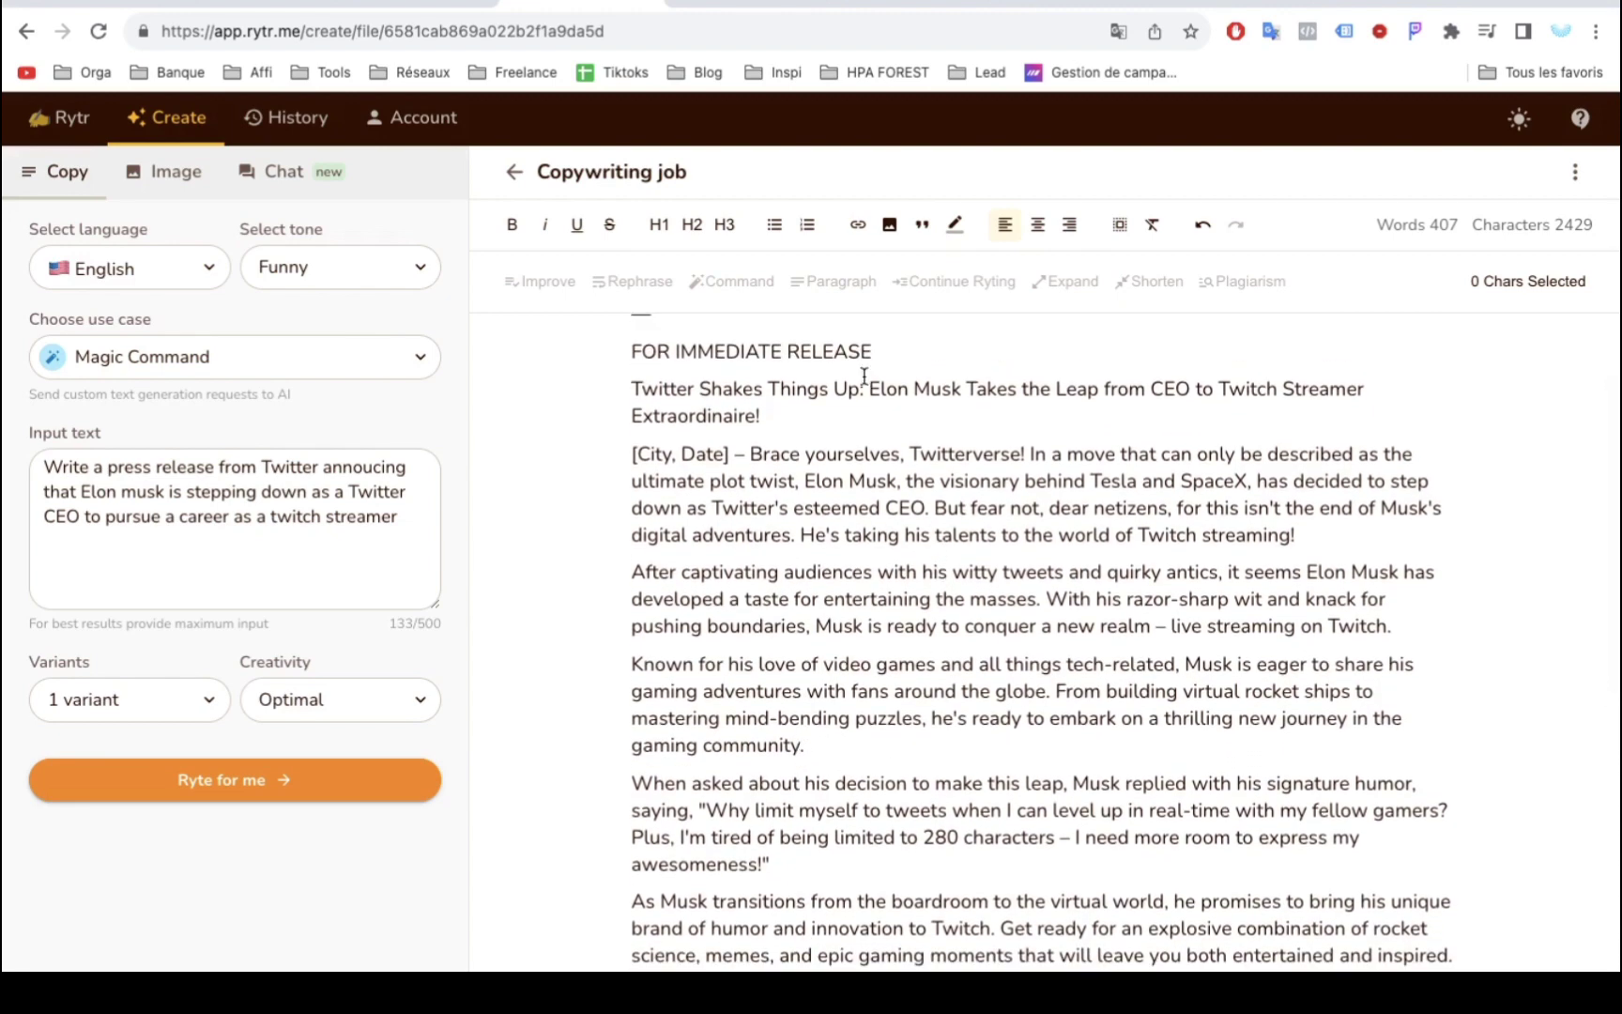
scroll(860, 474, "down", 2)
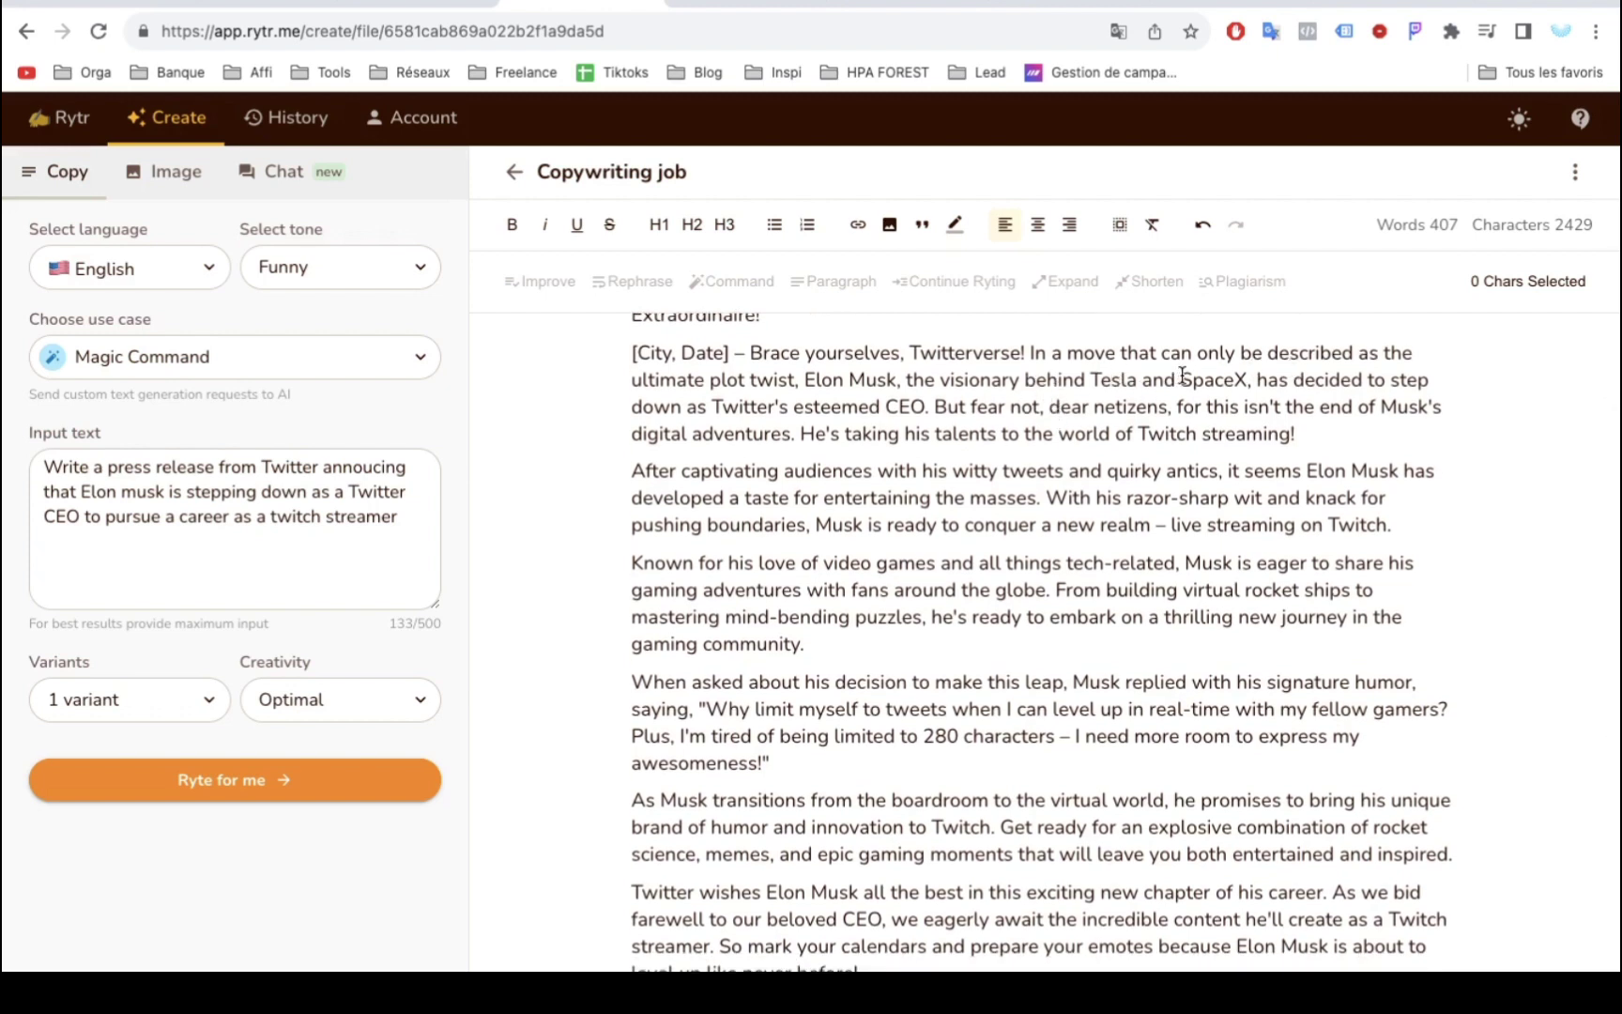
Step: Select the press release paragraphs in turn, from the opening through the 'As Musk' paragraph
left_click_drag(749, 353, 1405, 641)
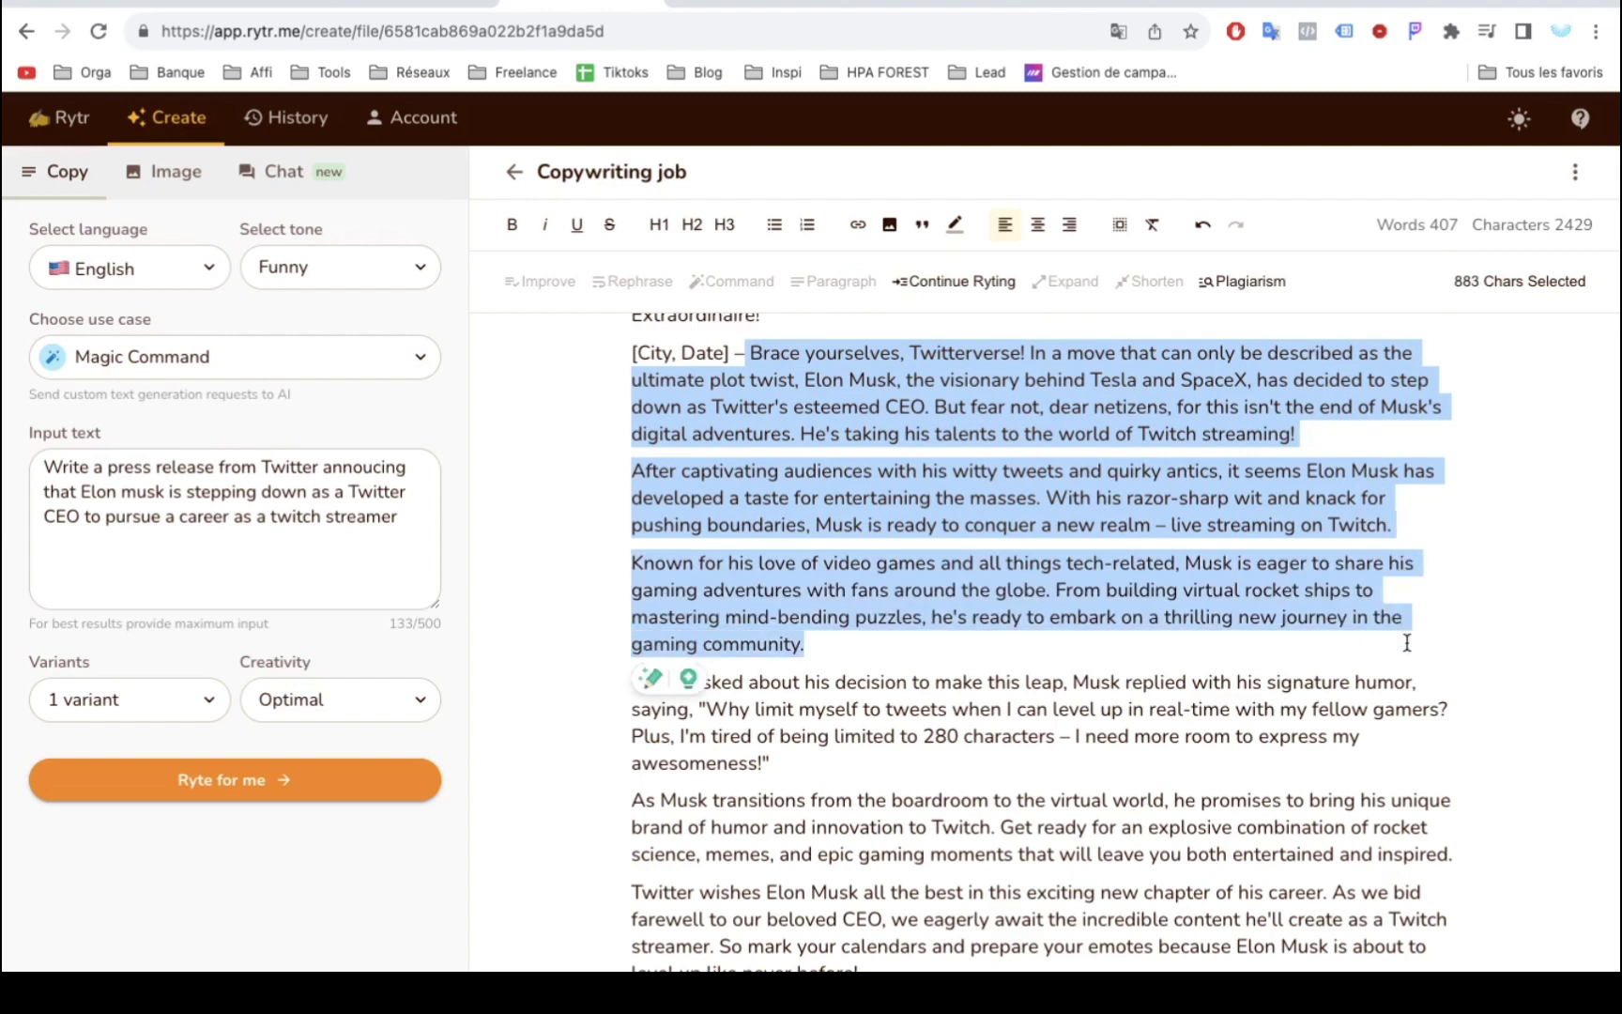
scroll(1405, 641, "down", 1)
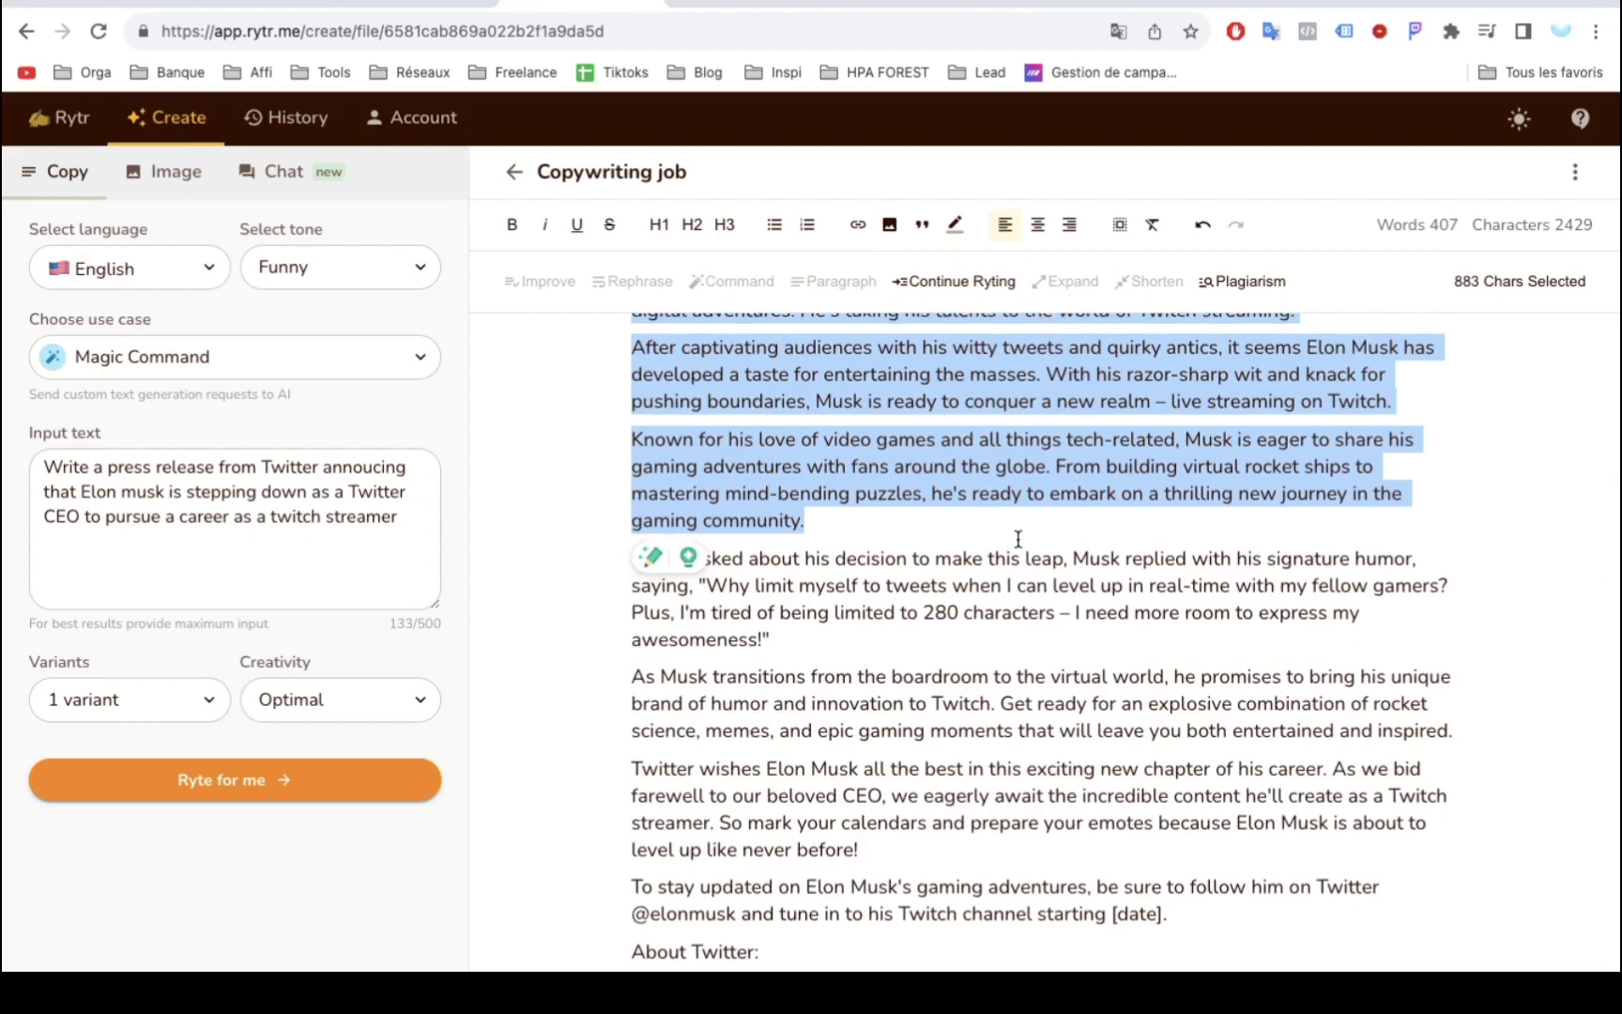
scroll(1017, 533, "down", 1)
left_click(920, 518)
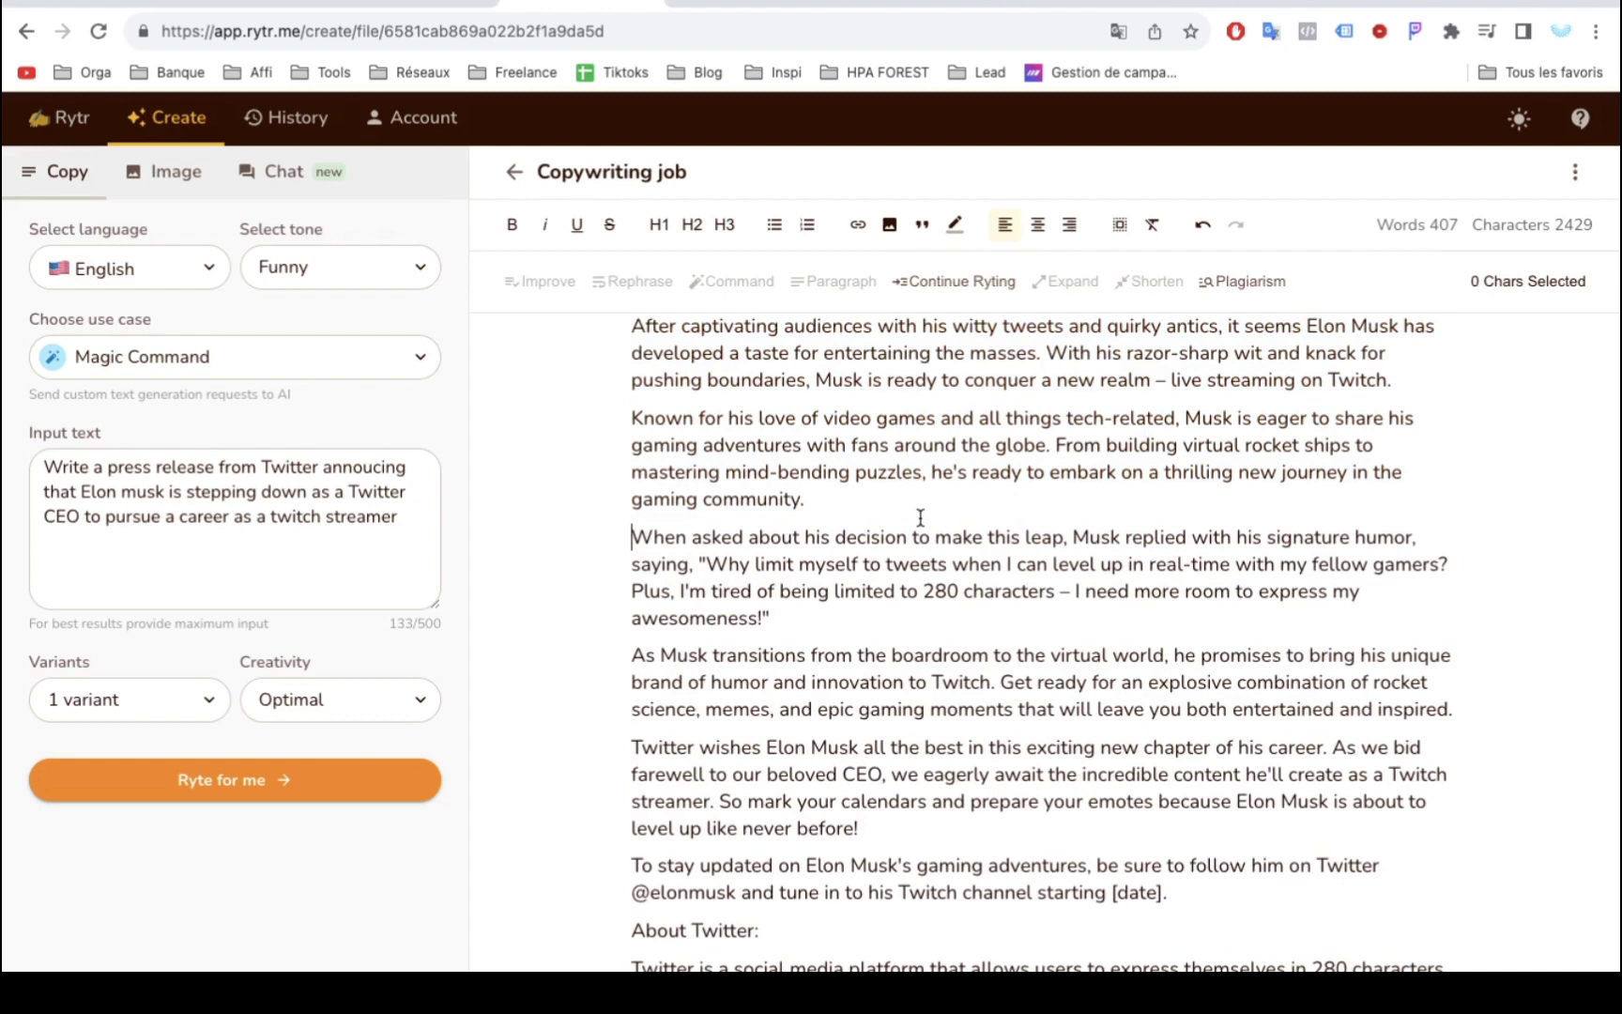
left_click_drag(634, 537, 1085, 612)
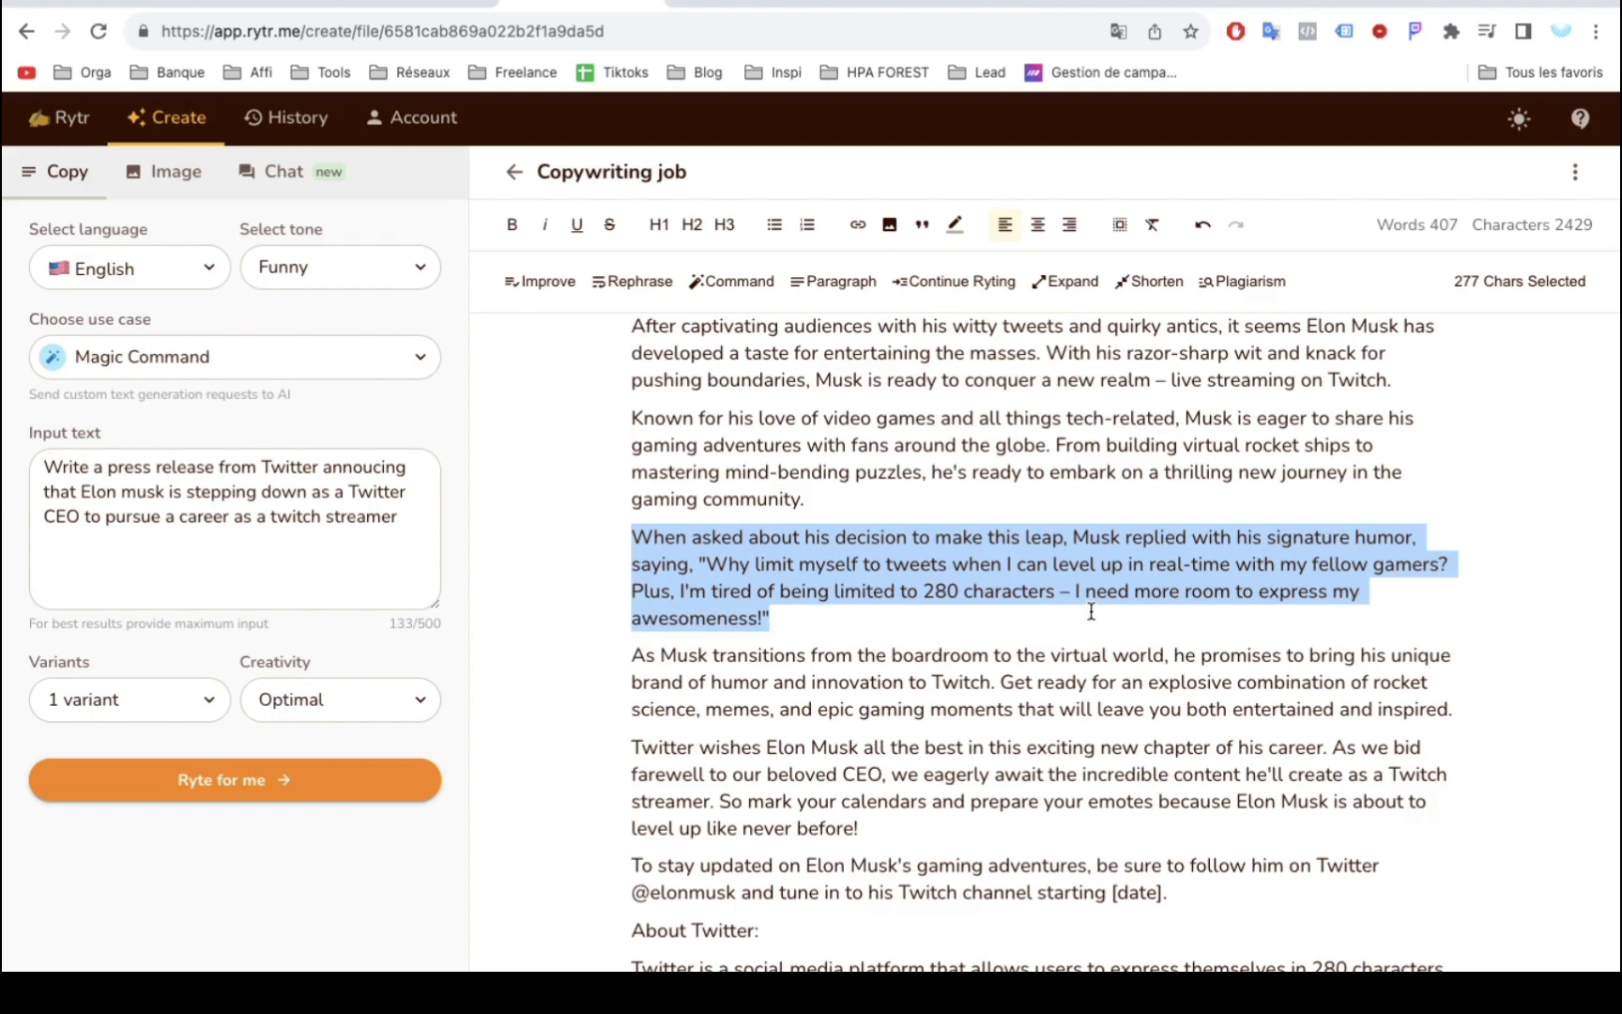
mouse_move(1091, 611)
left_mouse_down()
mouse_move(1127, 709)
mouse_move(1119, 657)
mouse_move(1079, 620)
left_mouse_up()
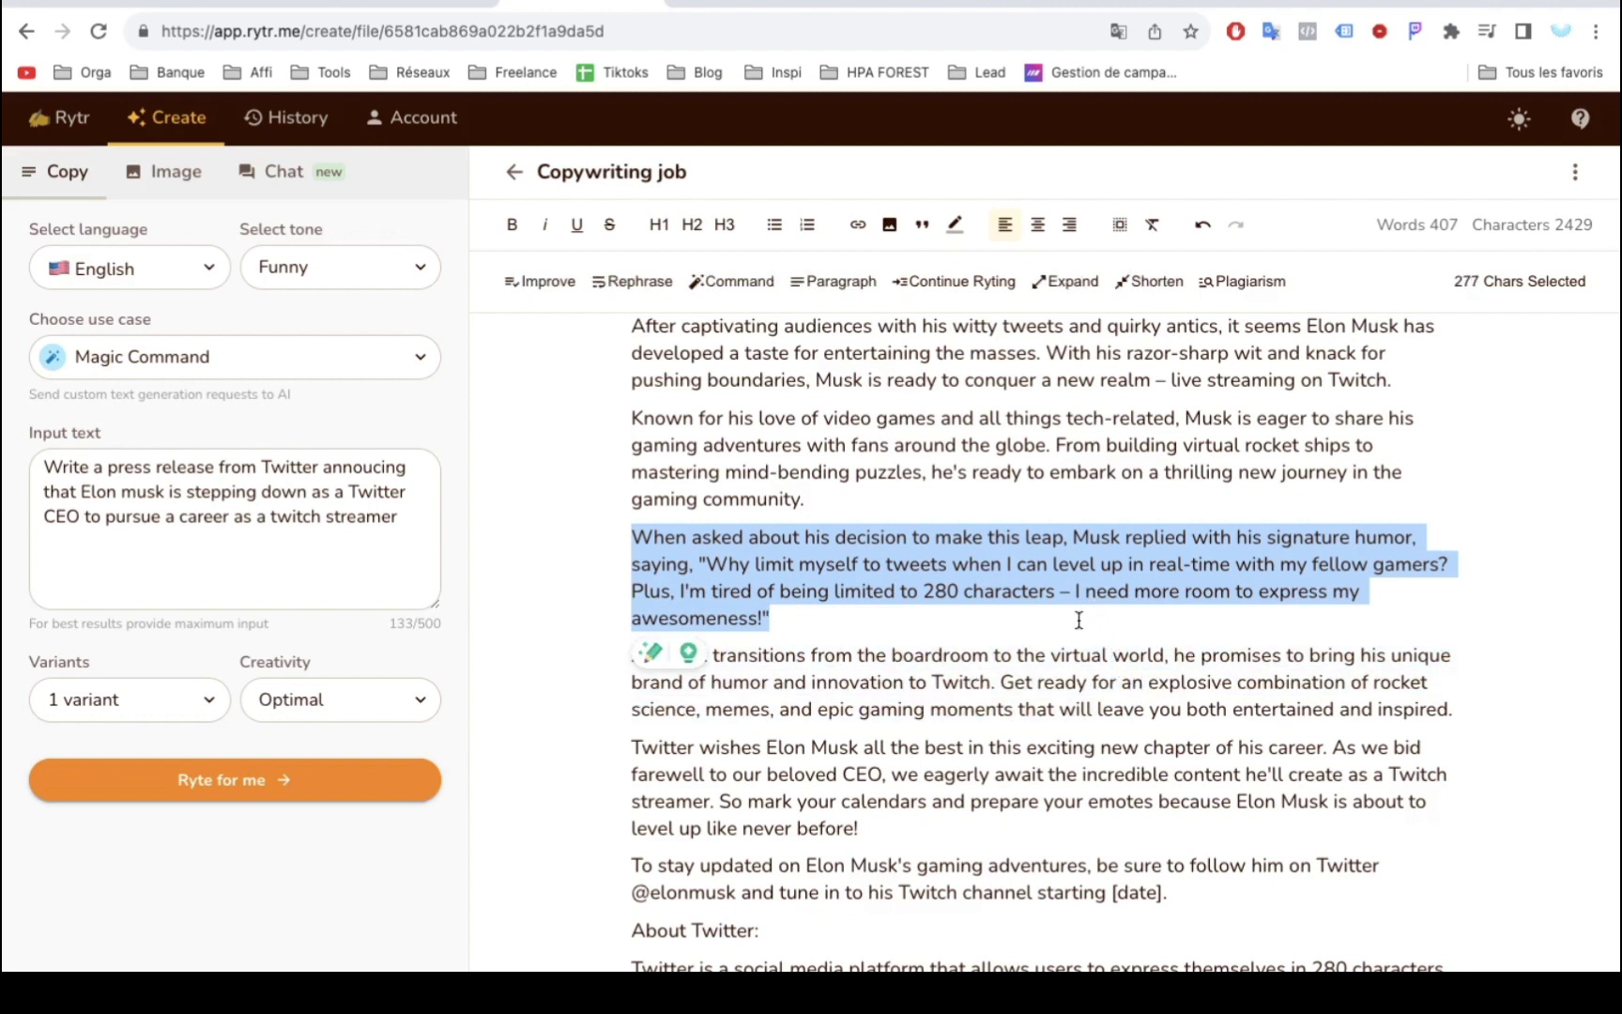
scroll(1079, 620, "down", 3)
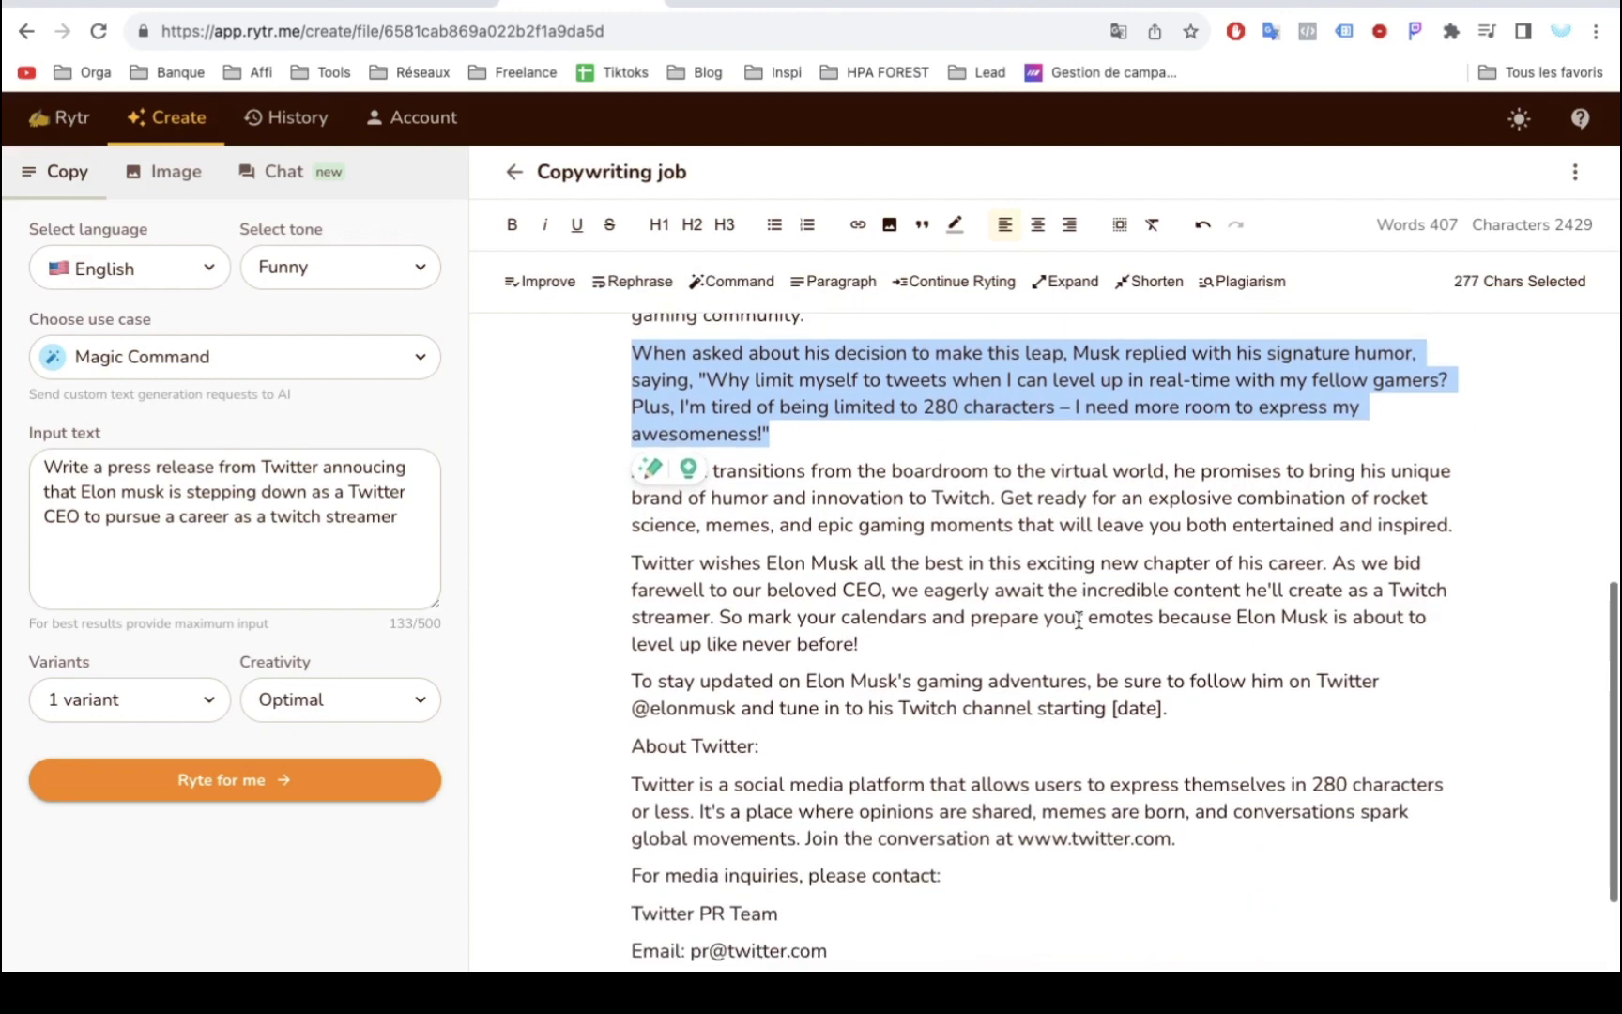
left_click(1078, 619)
left_click_drag(634, 470, 1388, 620)
scroll(1064, 637, "down", 1)
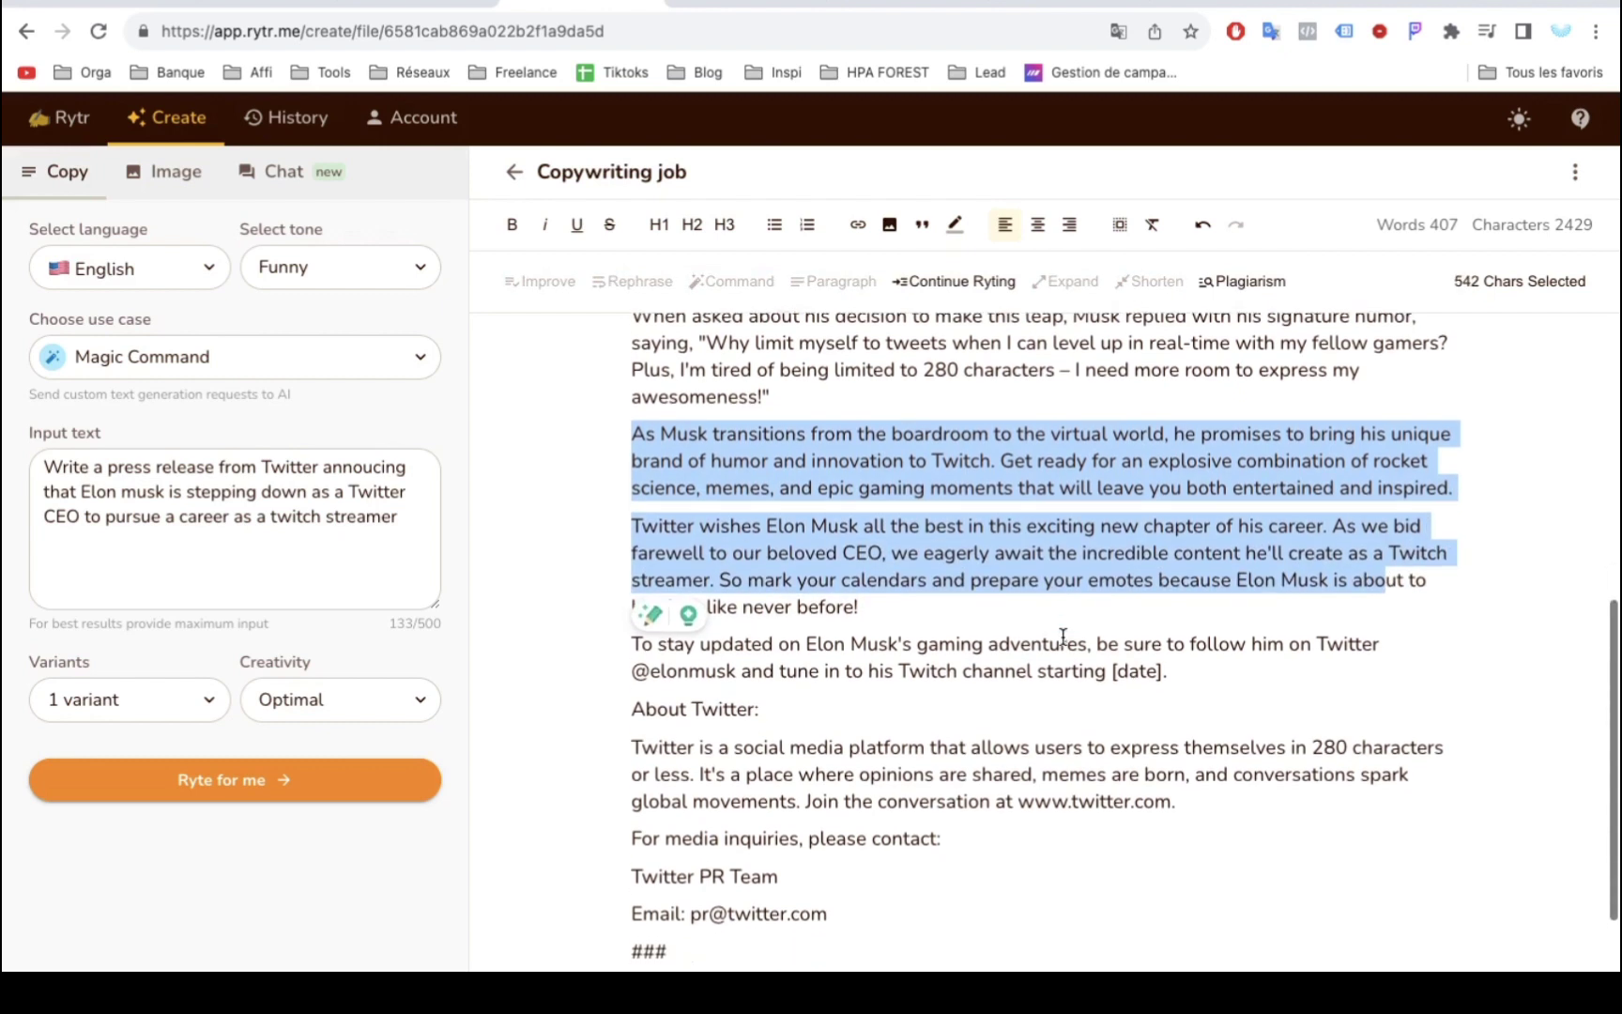
Step: Select the entire press release and delete it, leaving the document at 0 words
scroll(1063, 636, "down", 1)
scroll(977, 641, "down", 1)
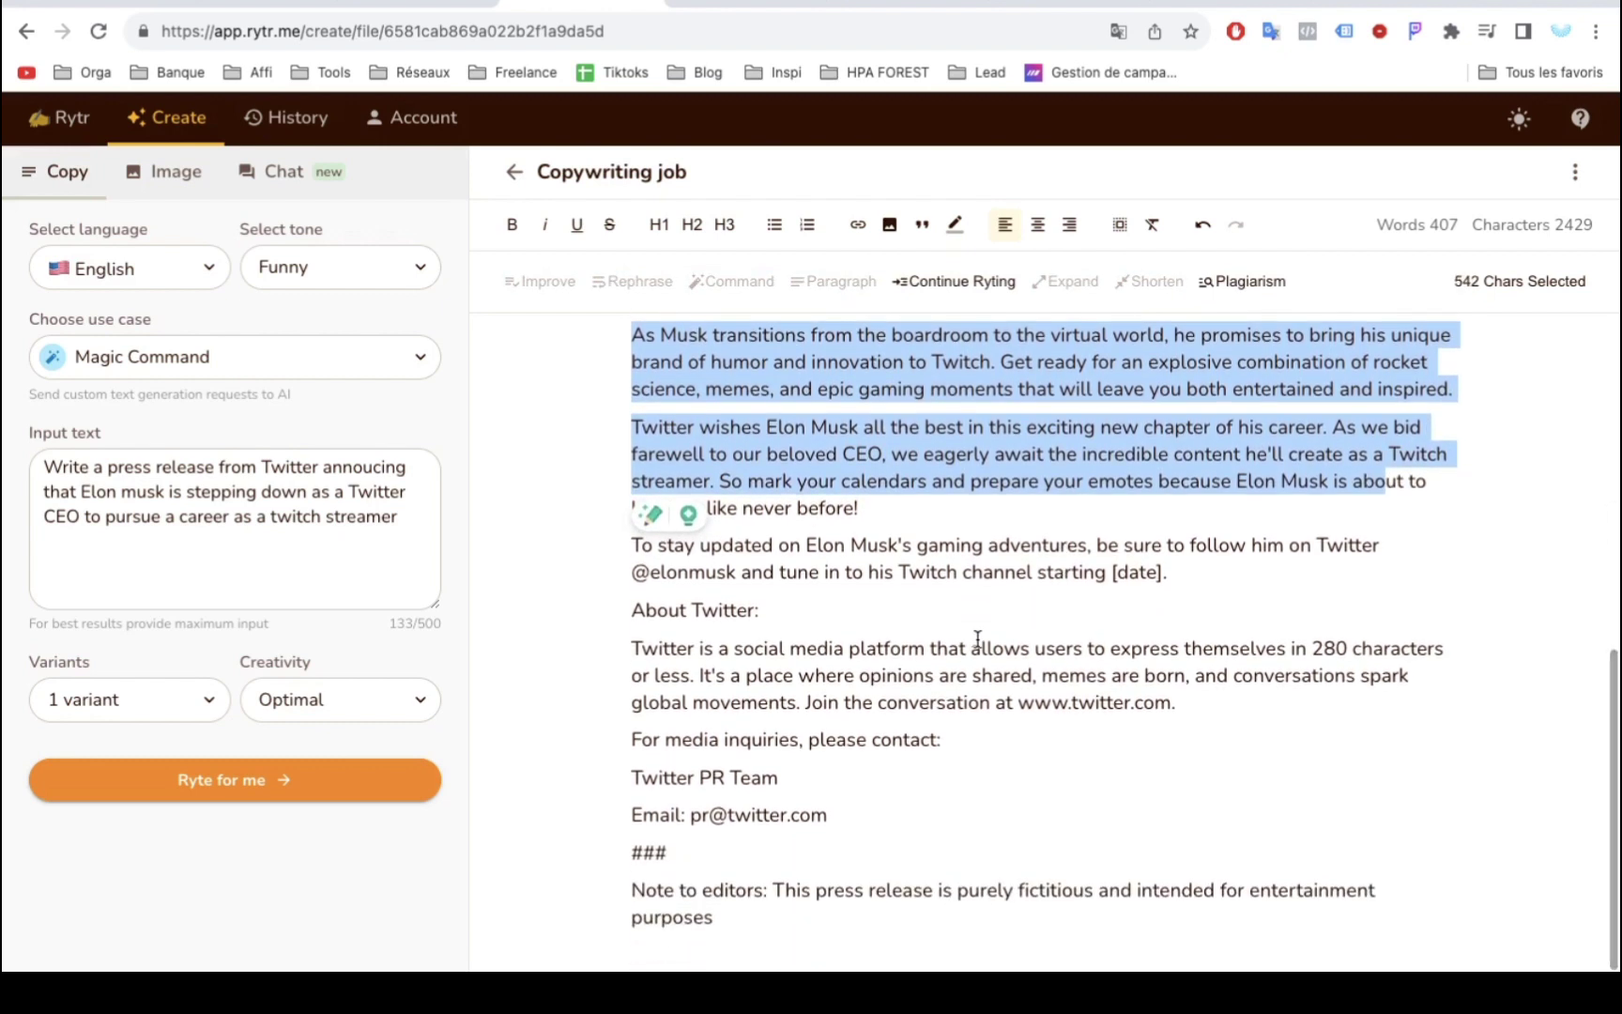
scroll(978, 639, "down", 1)
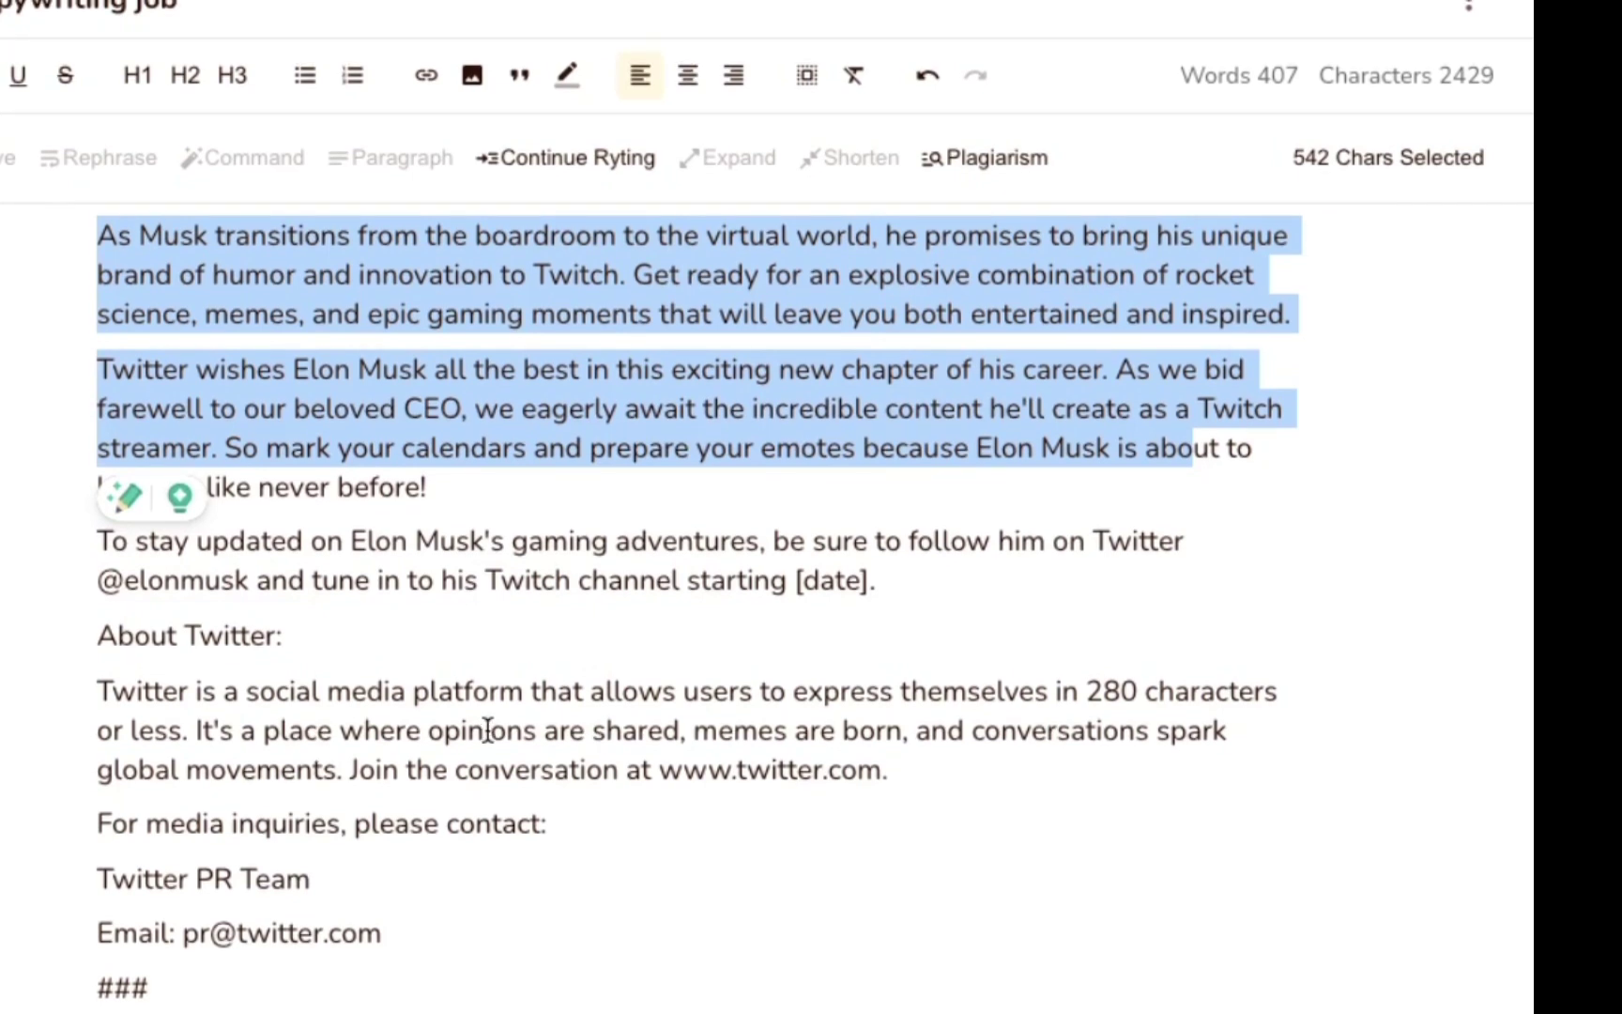
key("ctrl+a")
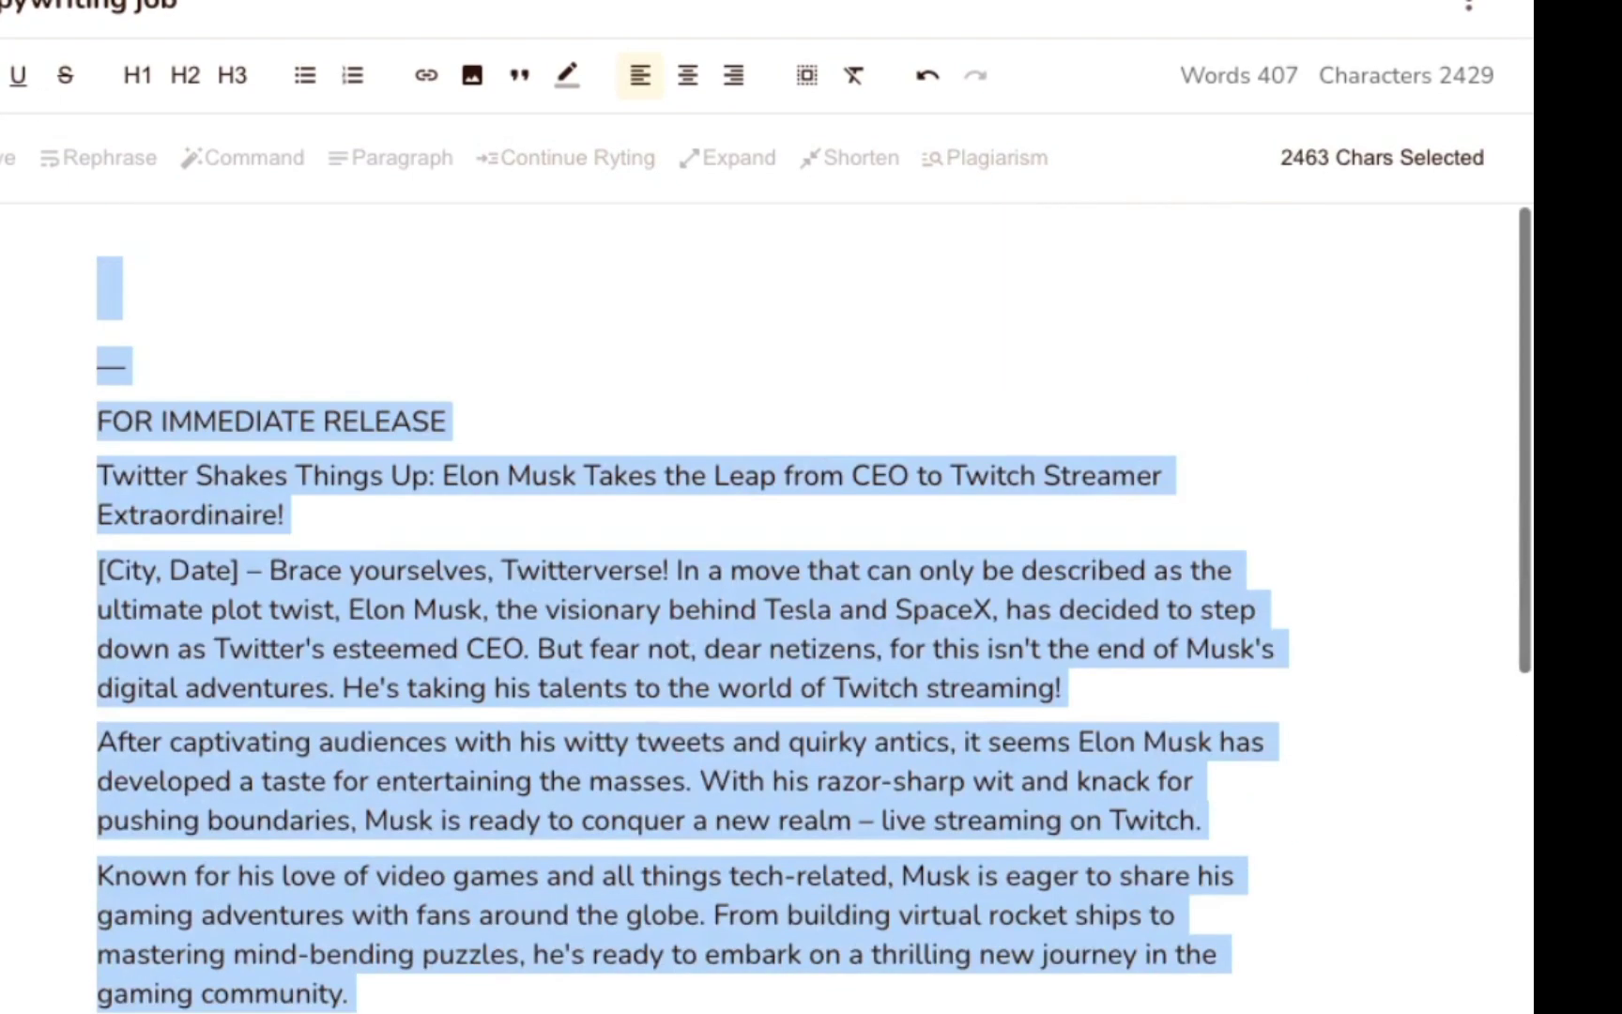
key("BackSpace")
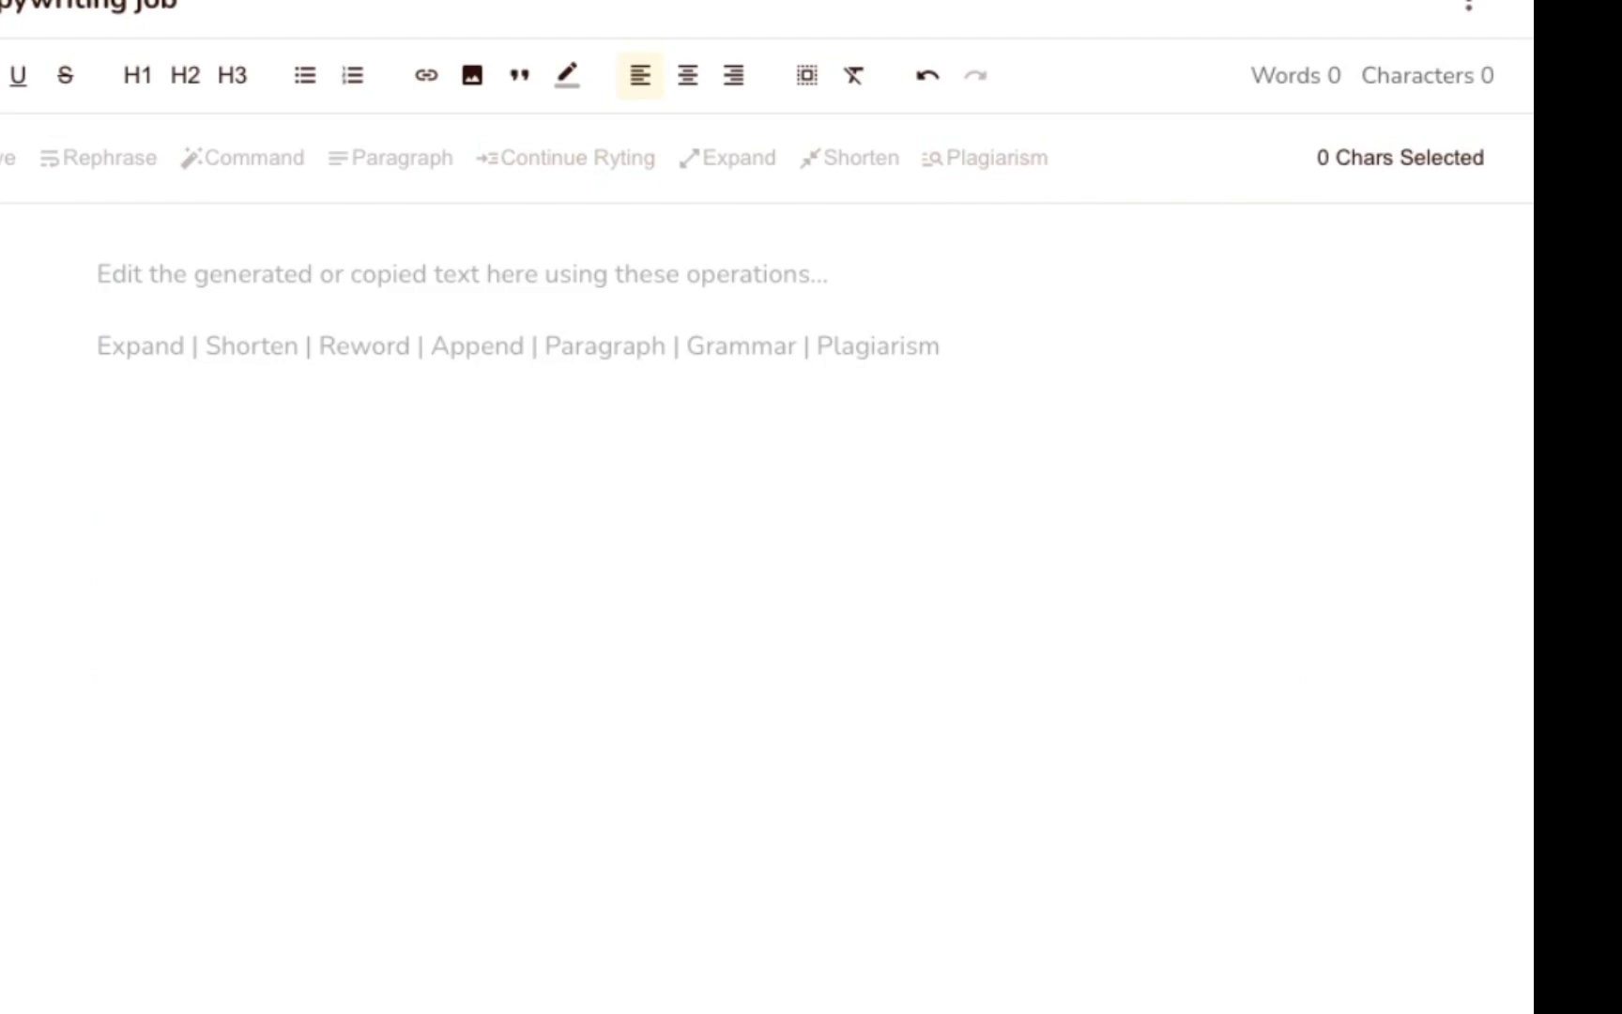
Step: Run Keywords Generator with primary keyword 'Copywriter tools' to produce keywords and related questions
left_click(207, 765)
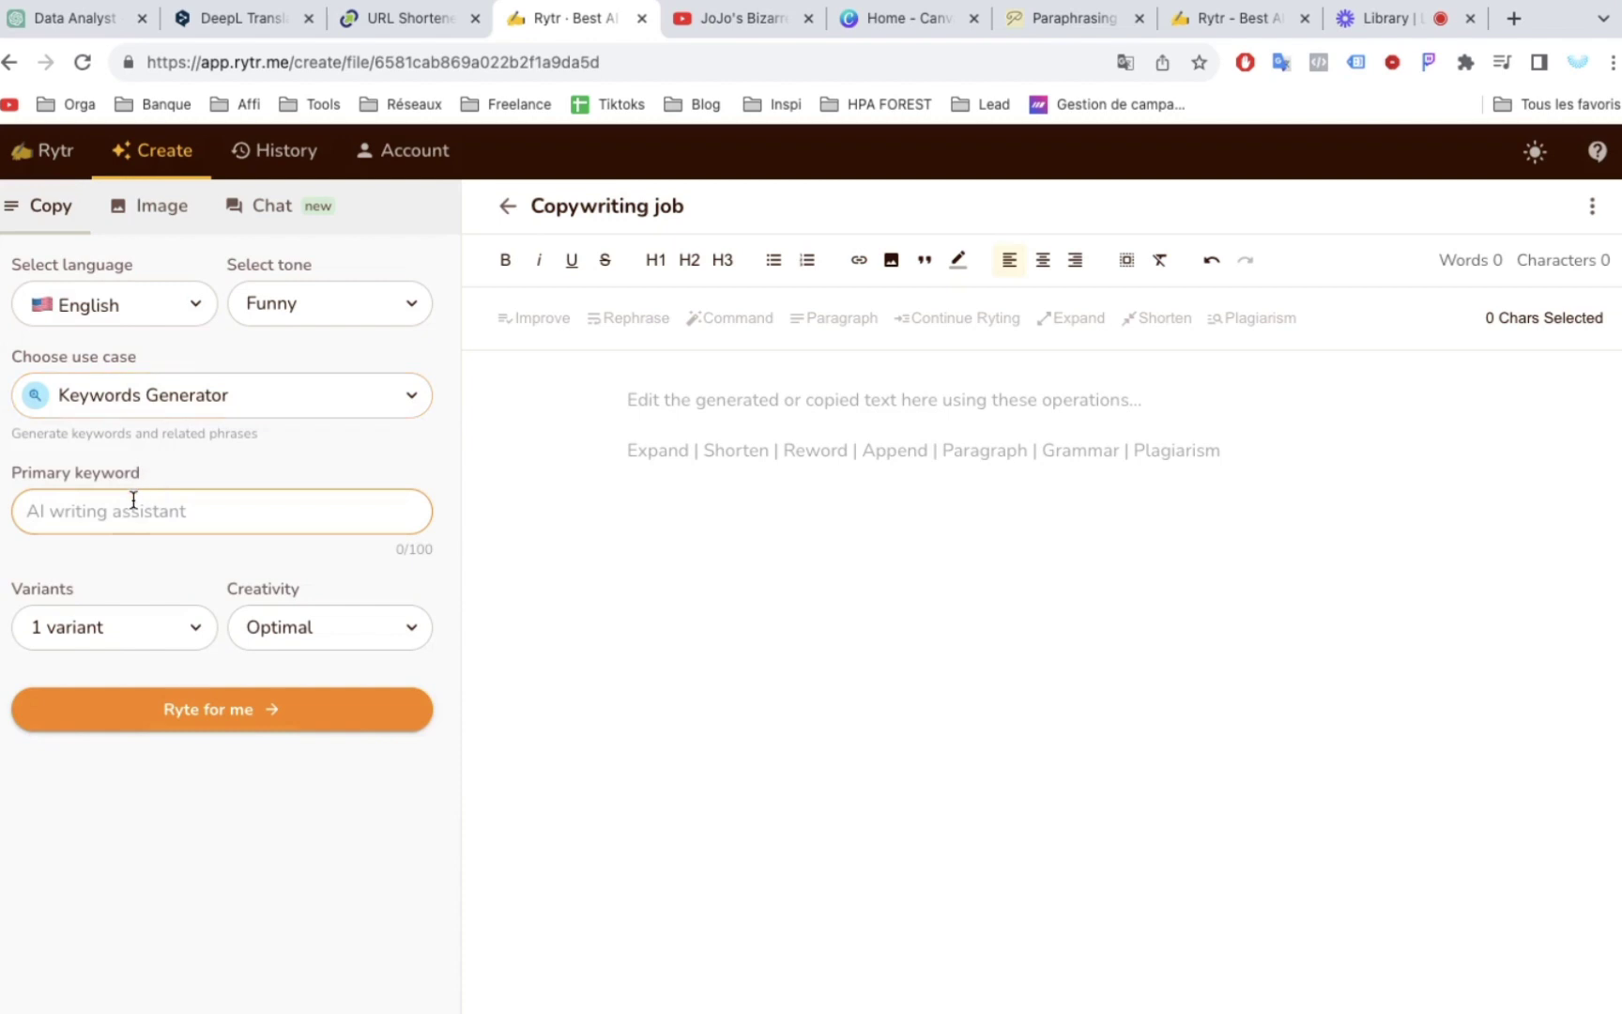
left_click(120, 517)
key("Return")
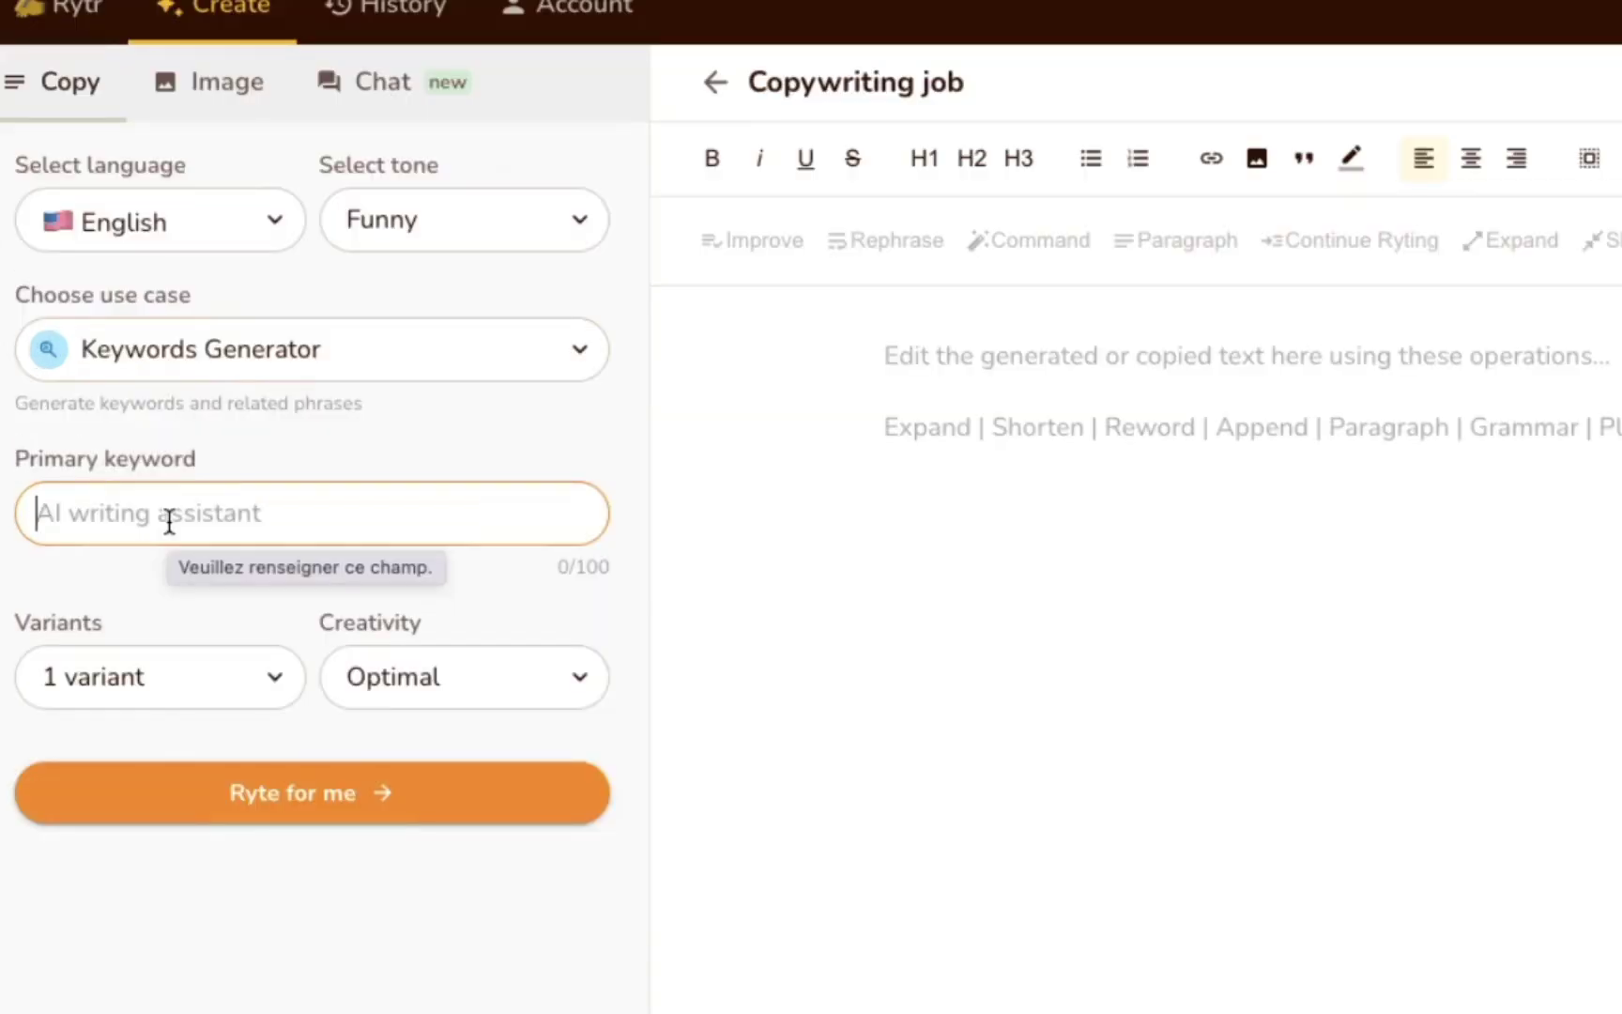
type("Copy")
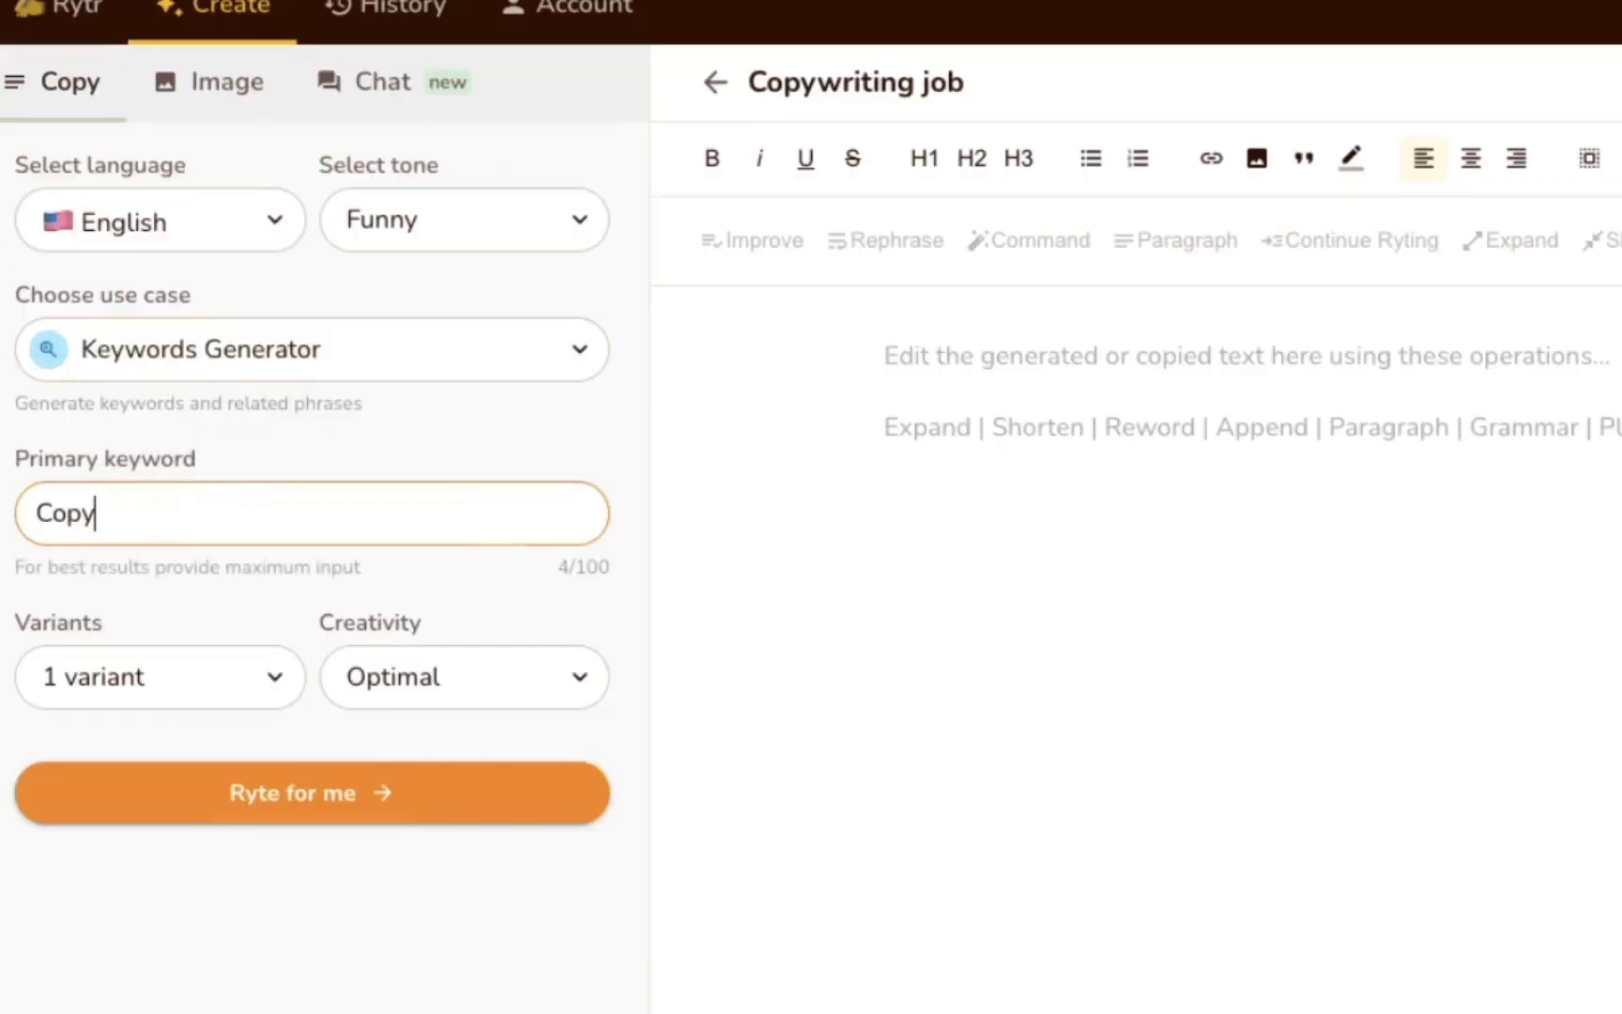
type("writer tools")
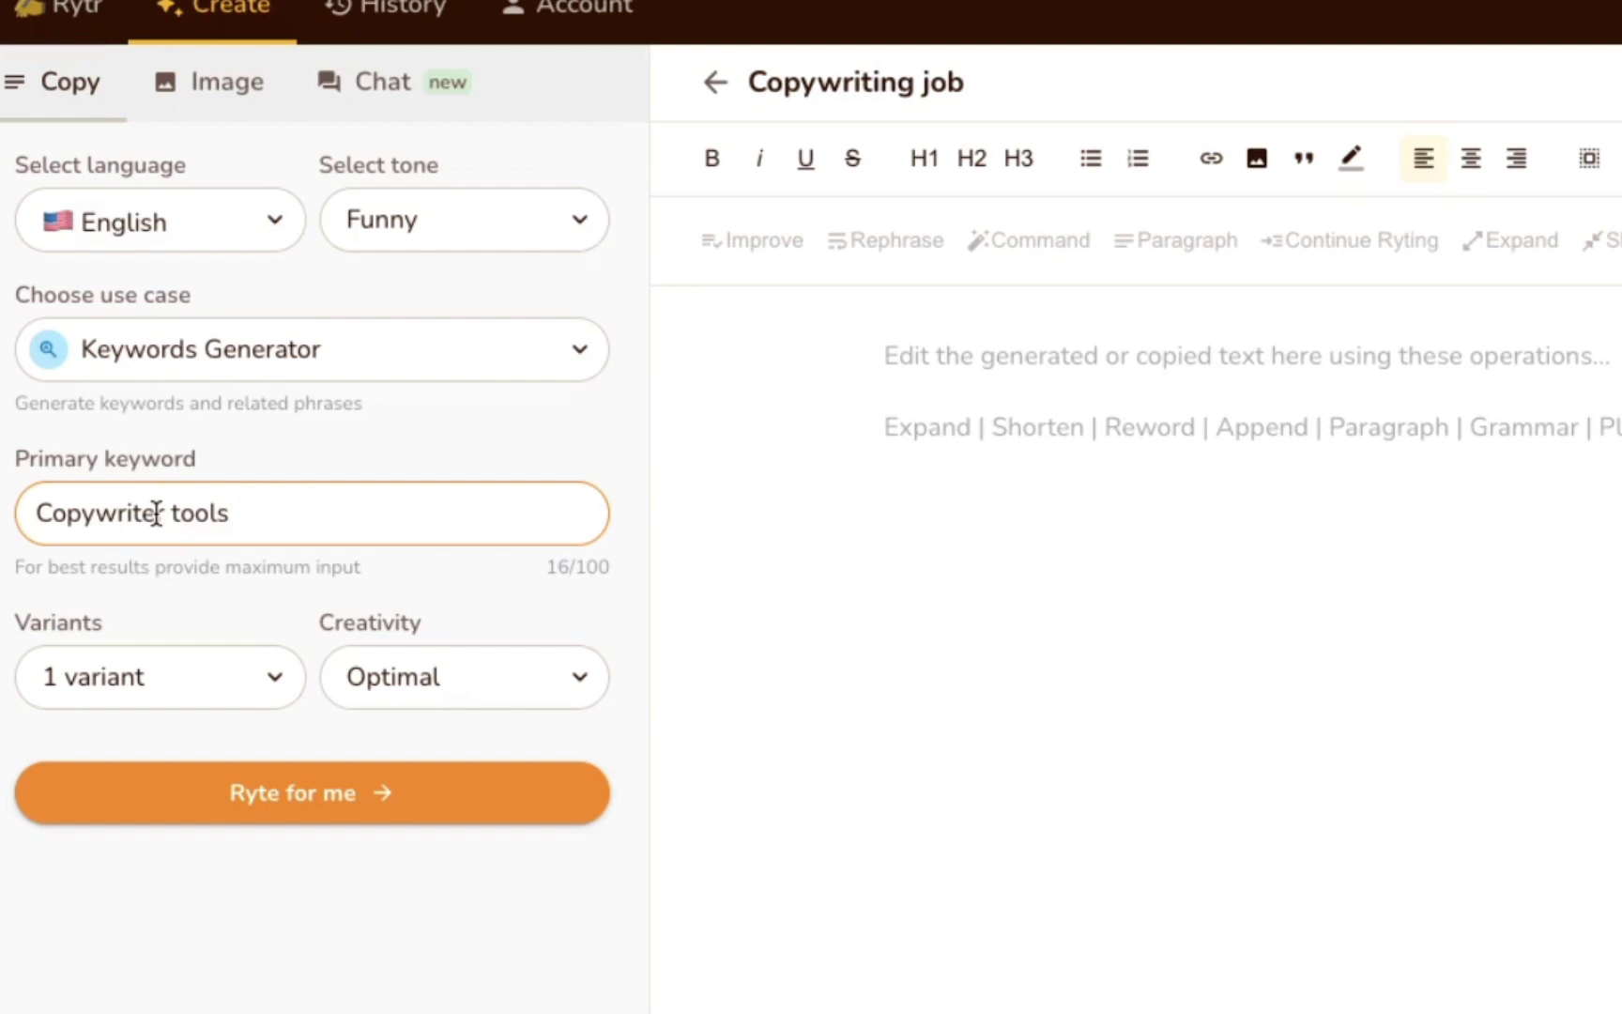
left_click(357, 766)
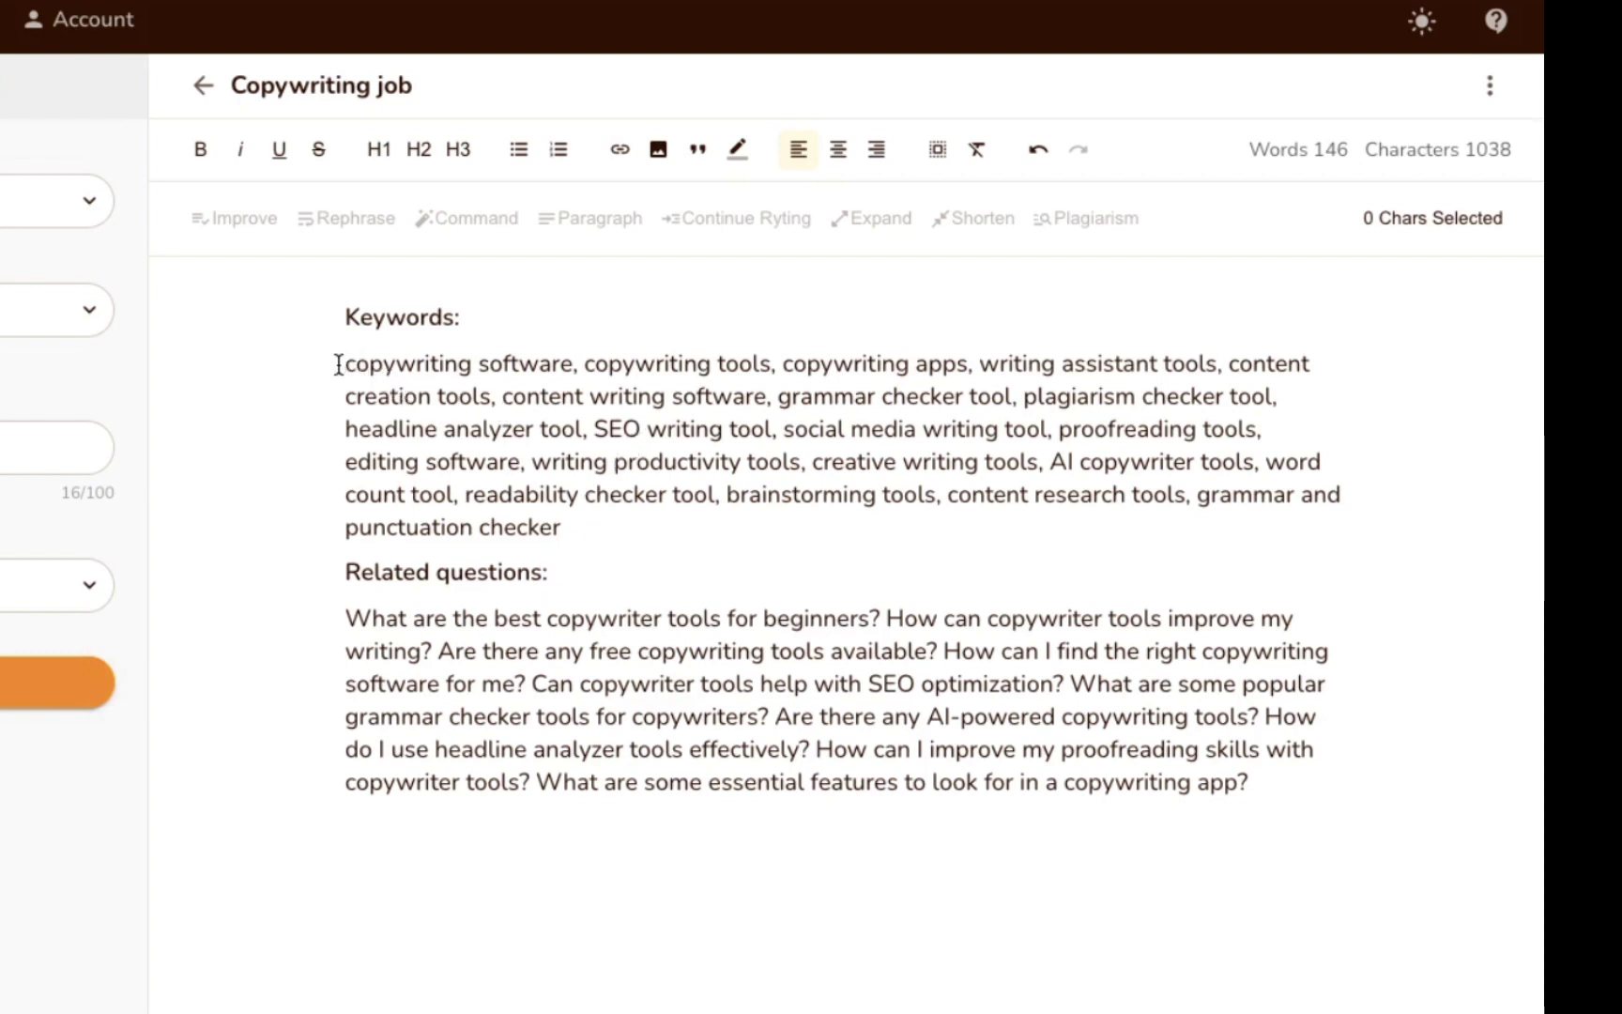
left_click_drag(344, 364, 648, 702)
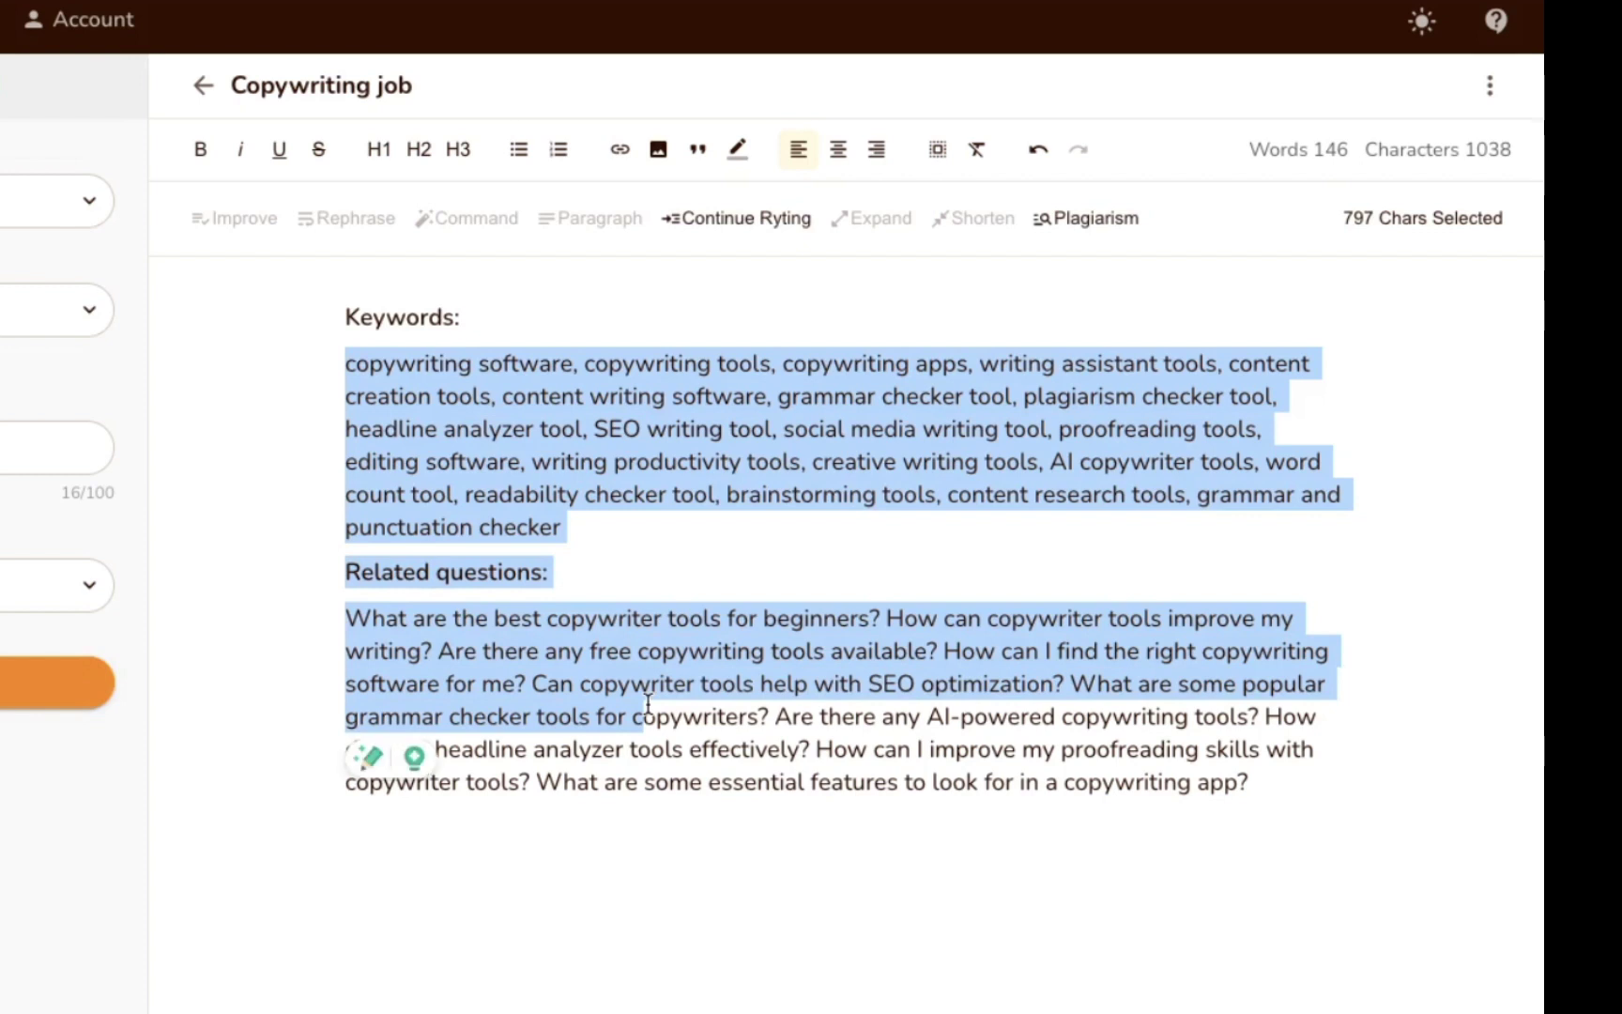
left_click(647, 702)
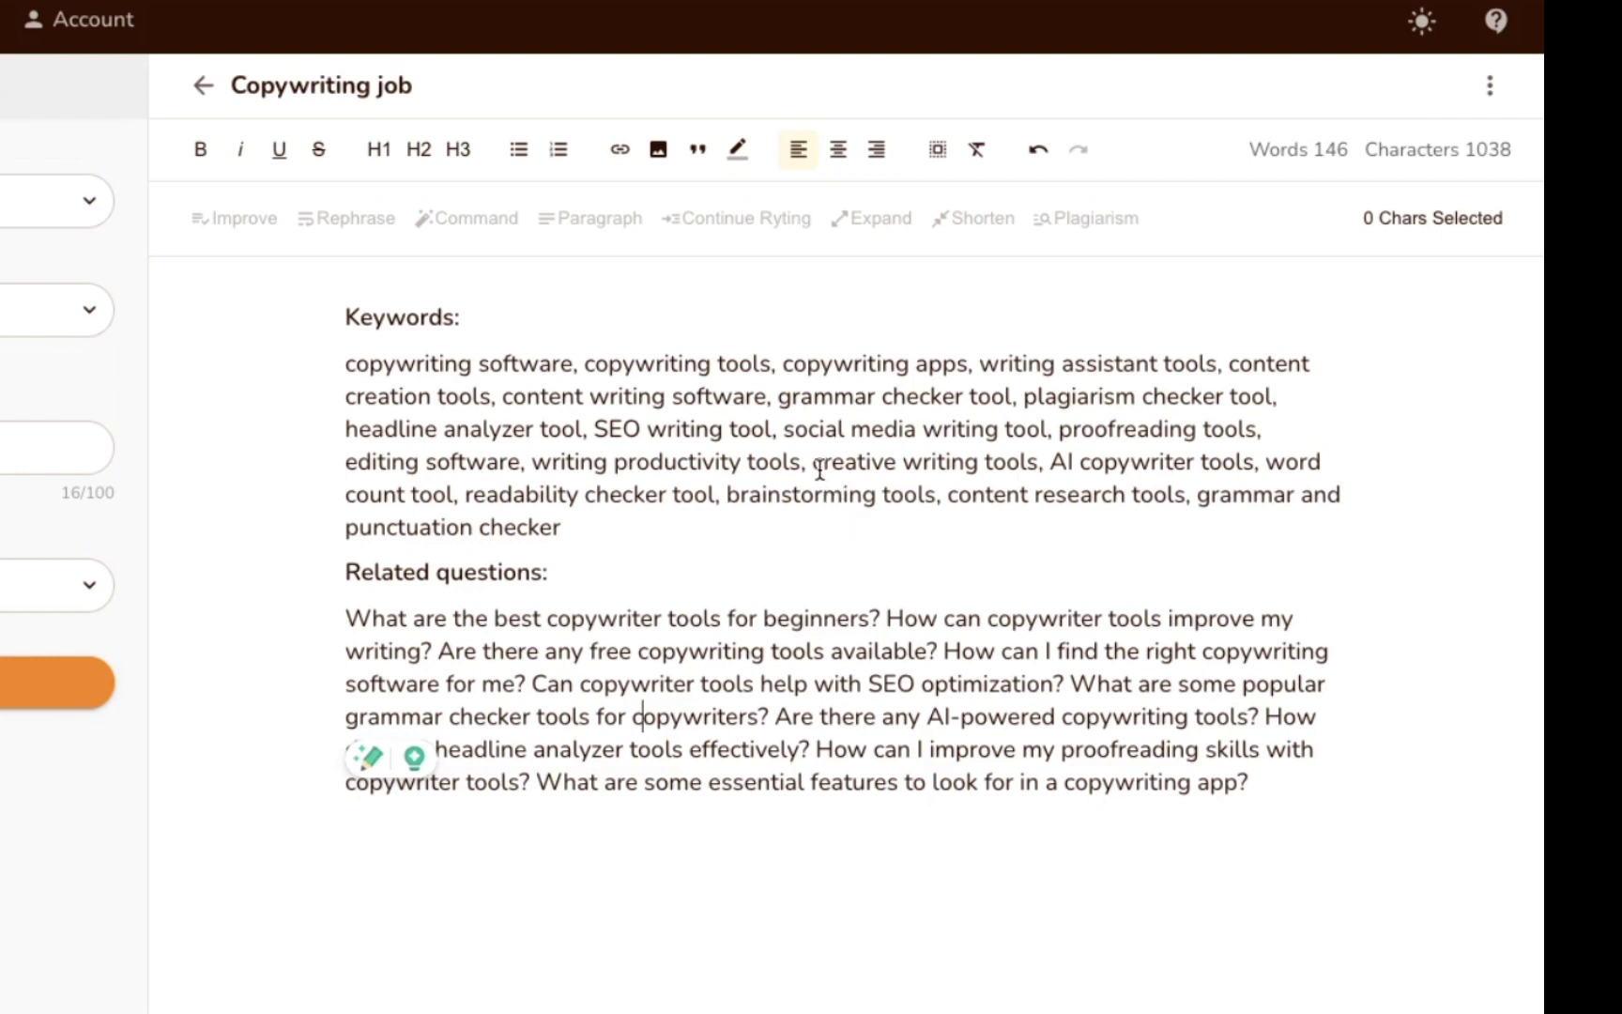
Step: Cut 'A self portrait of Rytr' into the image description and generate the portrait image
left_click(1386, 828)
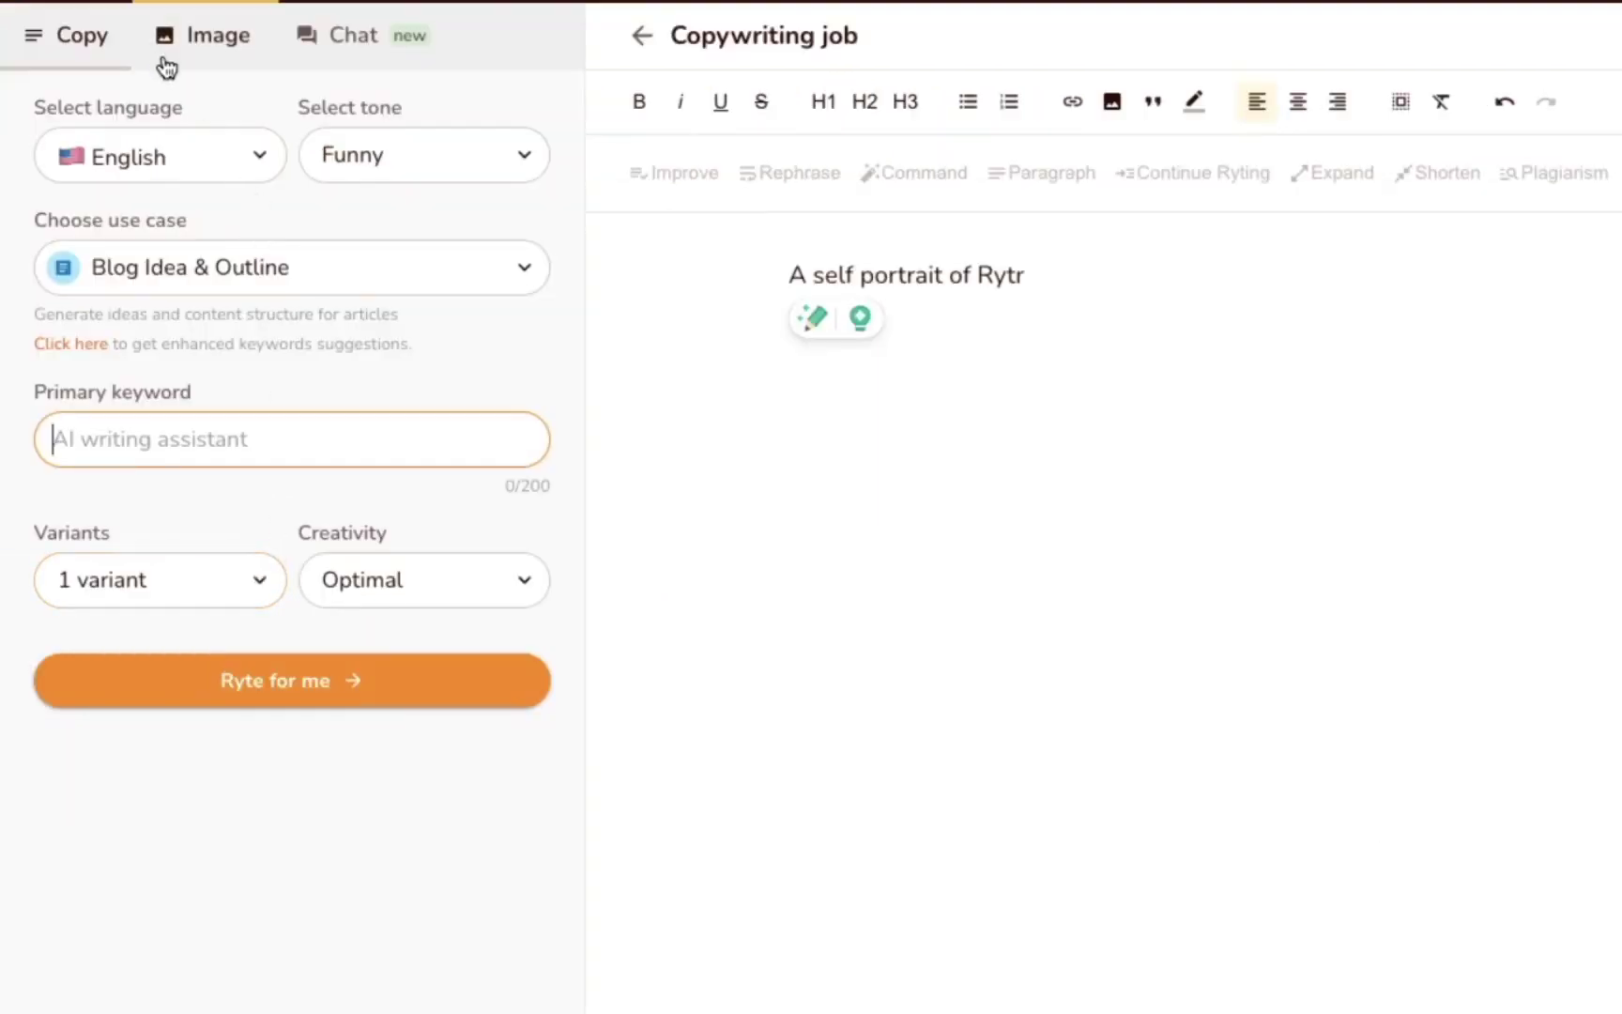
left_click(302, 108)
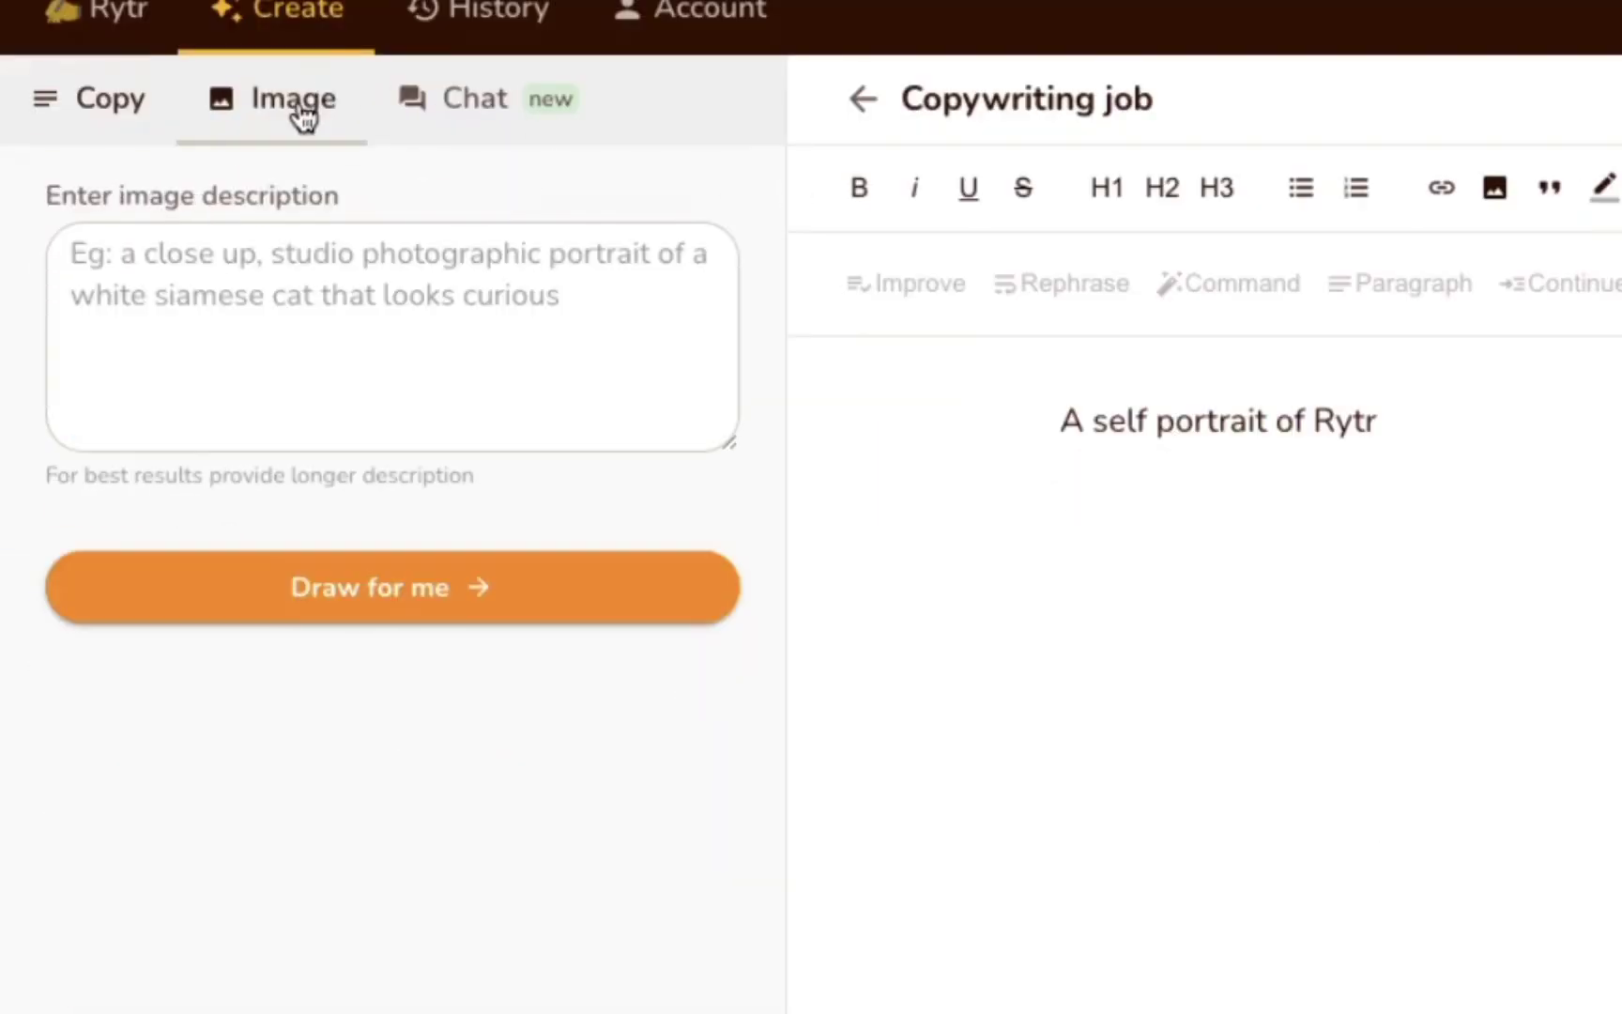
left_click(282, 260)
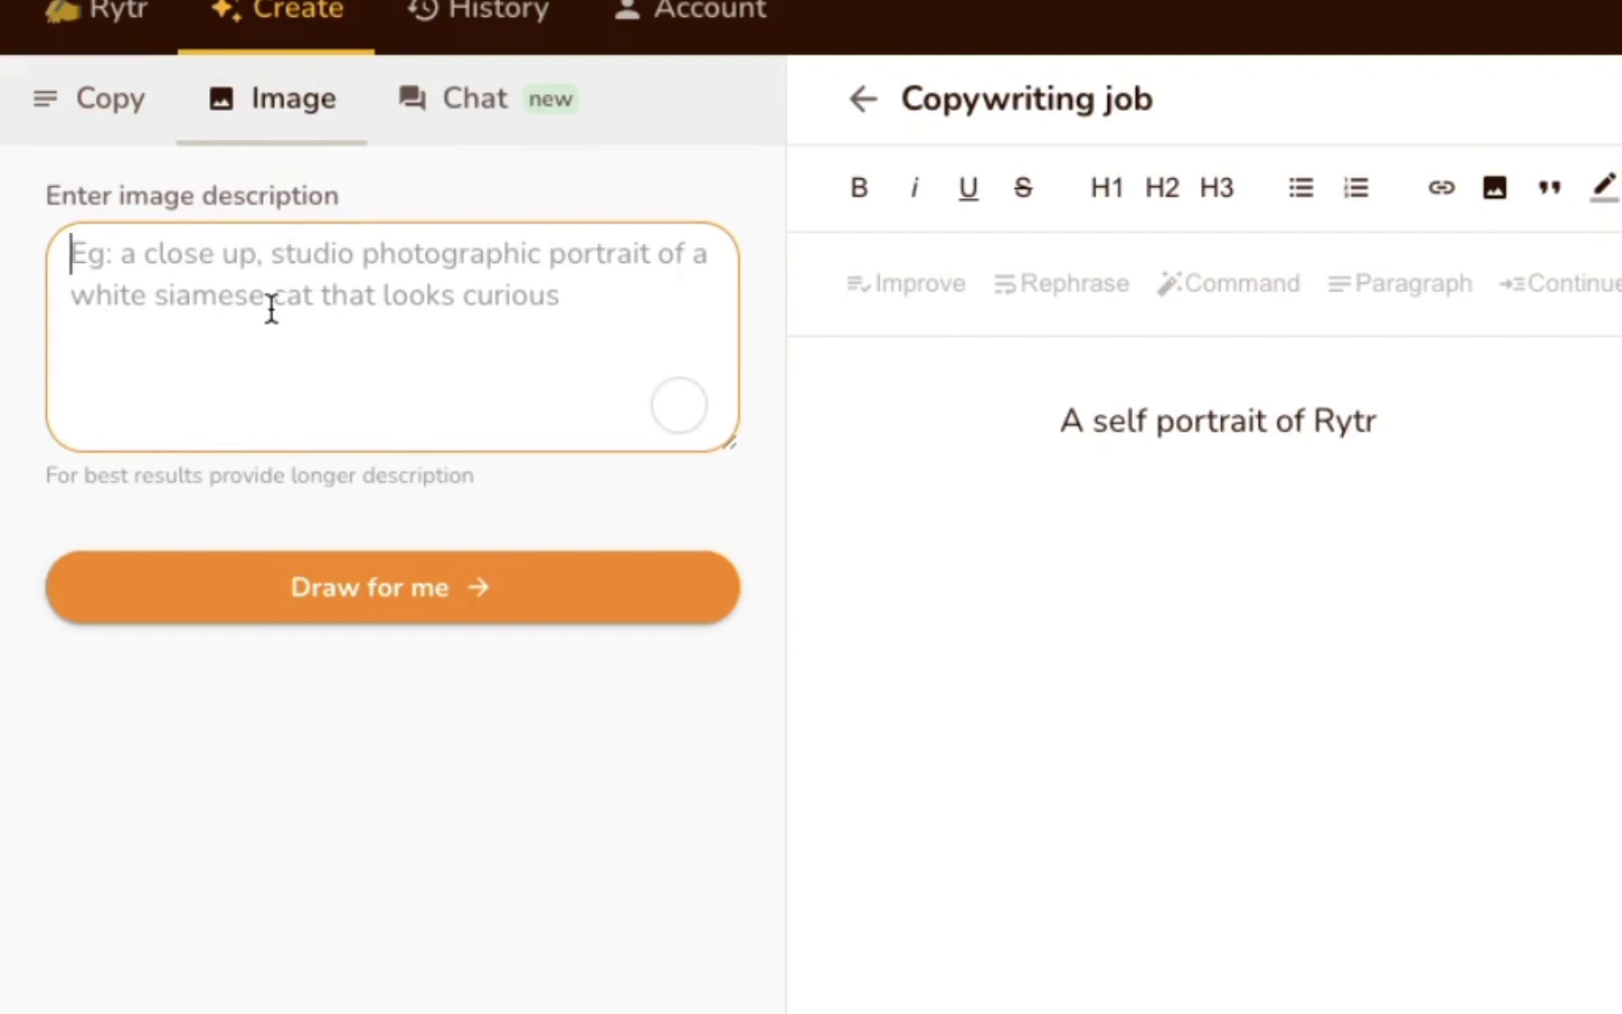
left_click_drag(1513, 430, 973, 428)
key("ctrl+x")
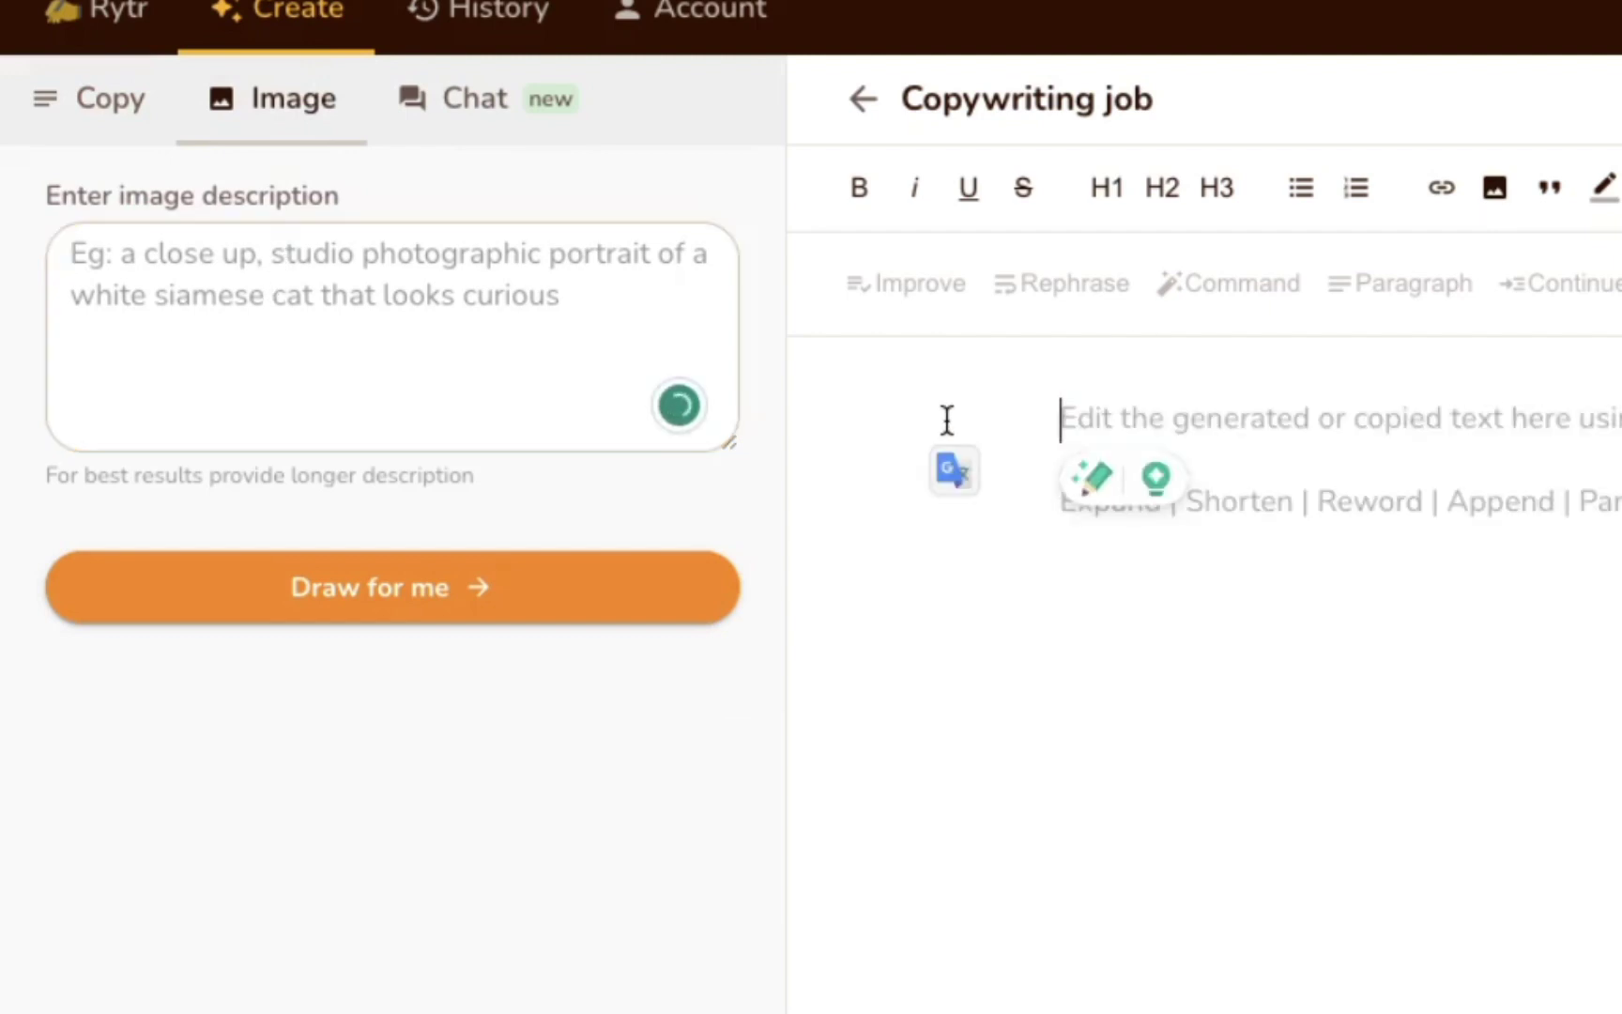
left_click(217, 265)
key("ctrl+v")
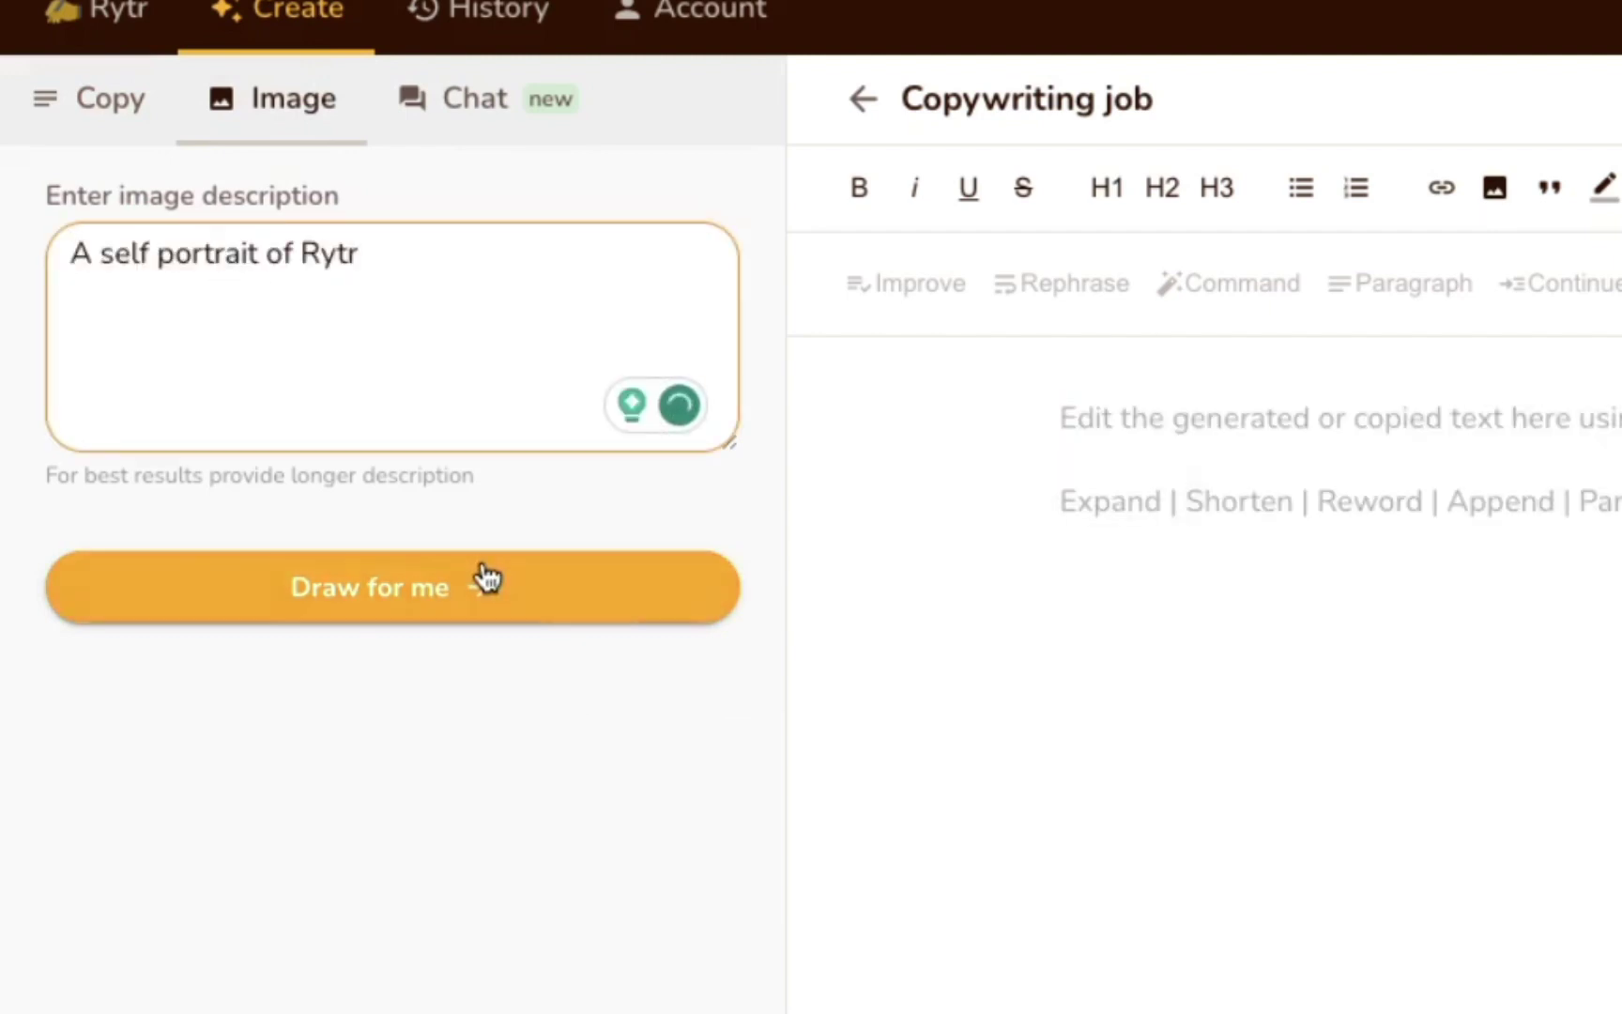
left_click(473, 568)
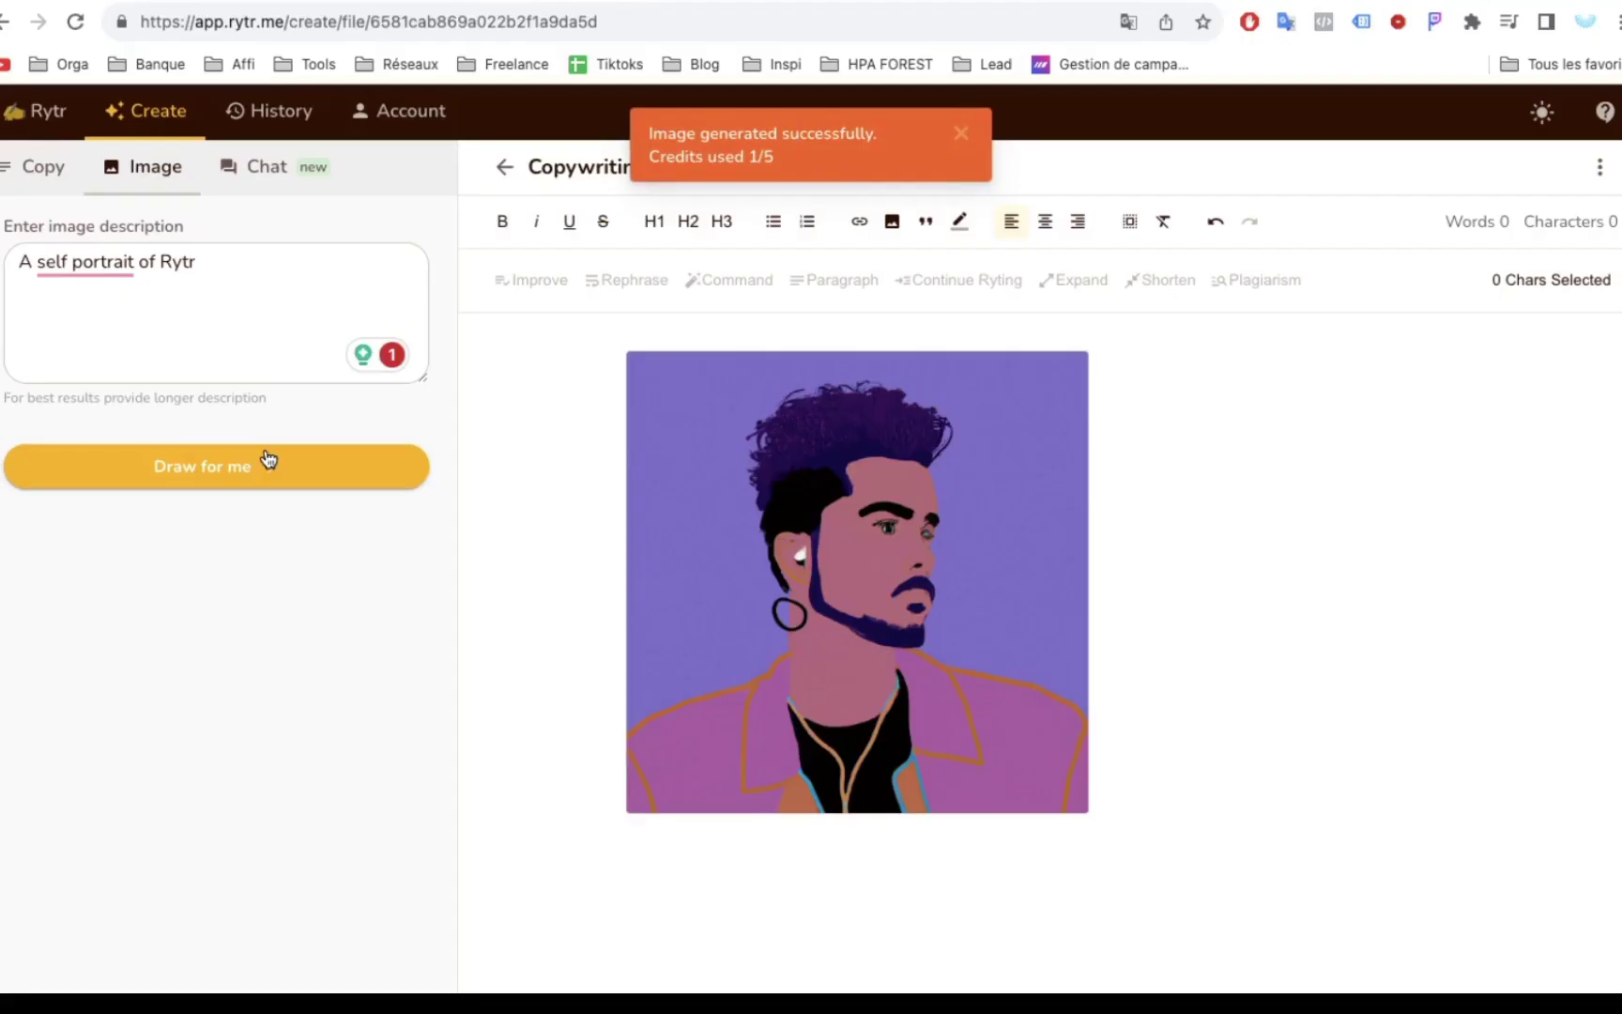
left_click(961, 132)
mouse_move(836, 520)
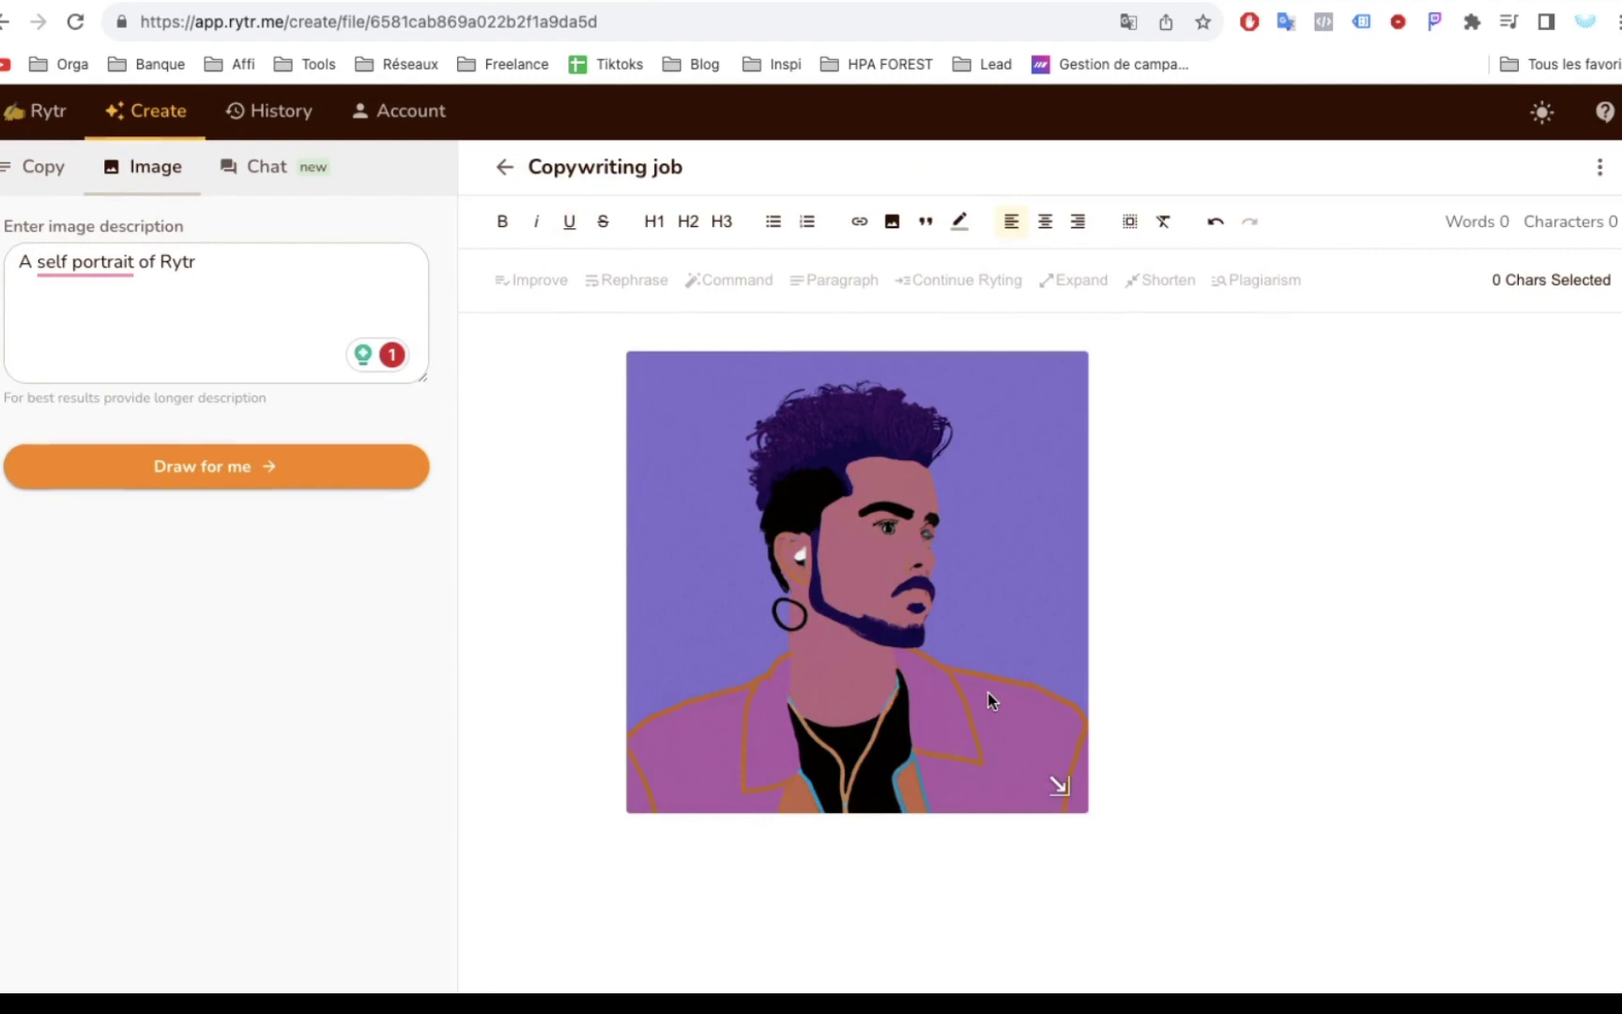
Step: Replace the image description with 'A purple wolf smiling' and generate the wolf image
left_click(253, 308)
key("ctrl+a")
key("BackSpace")
type("A ")
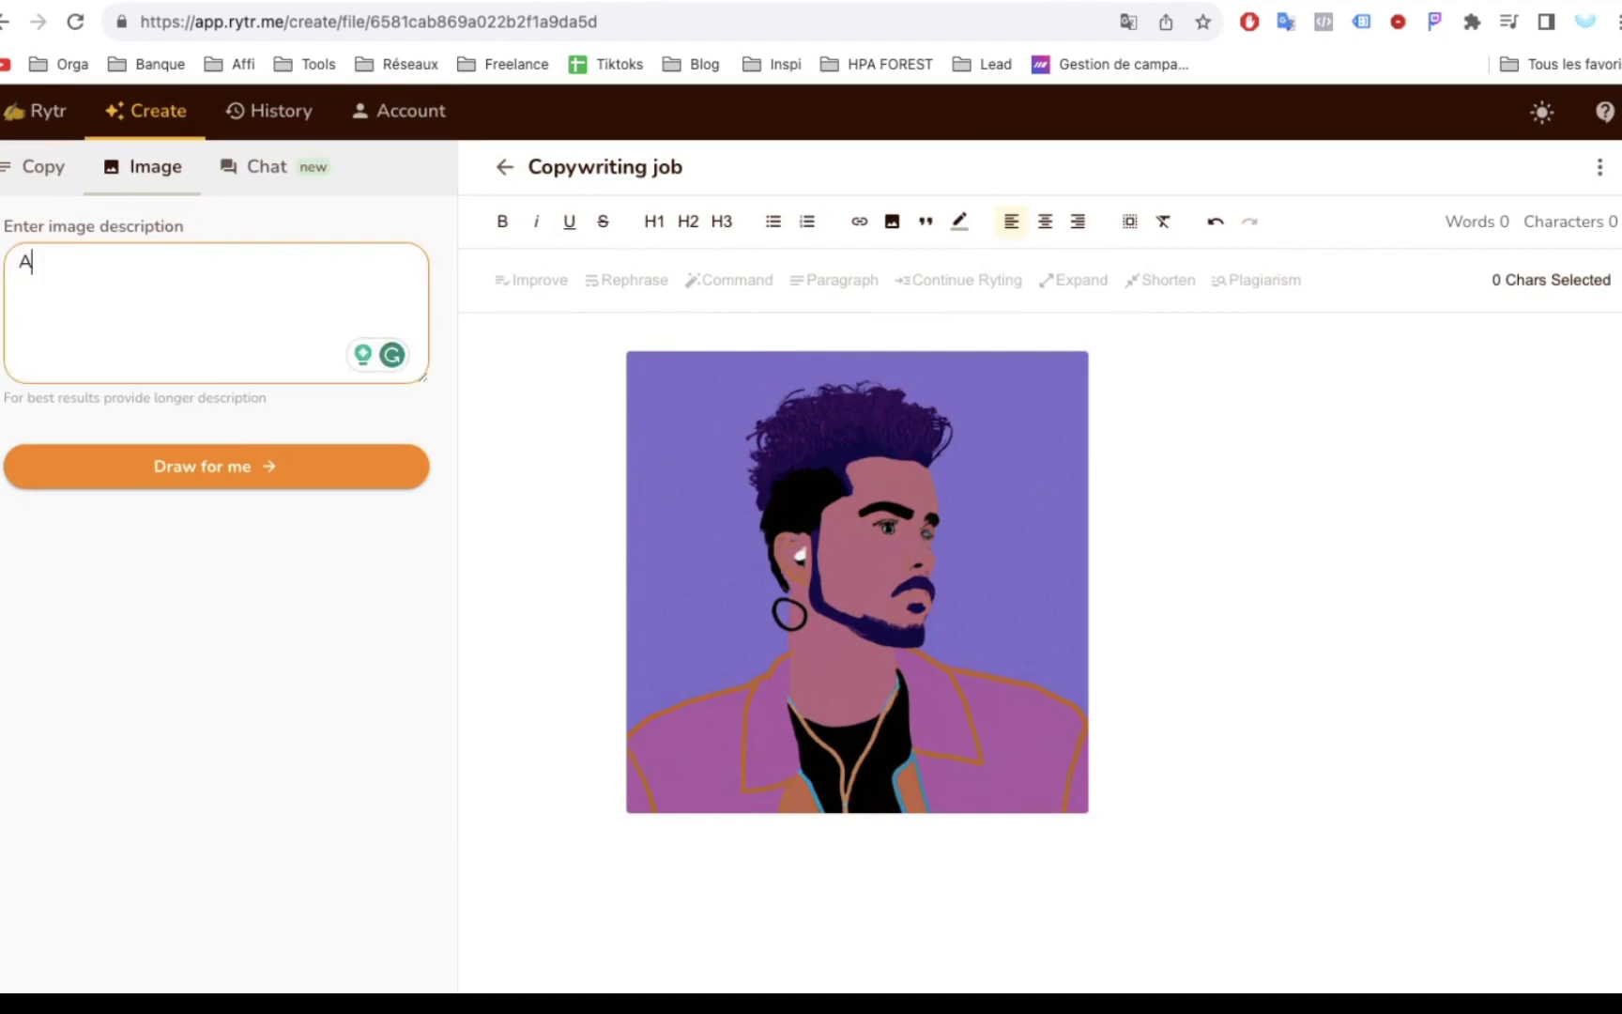
type("purple w")
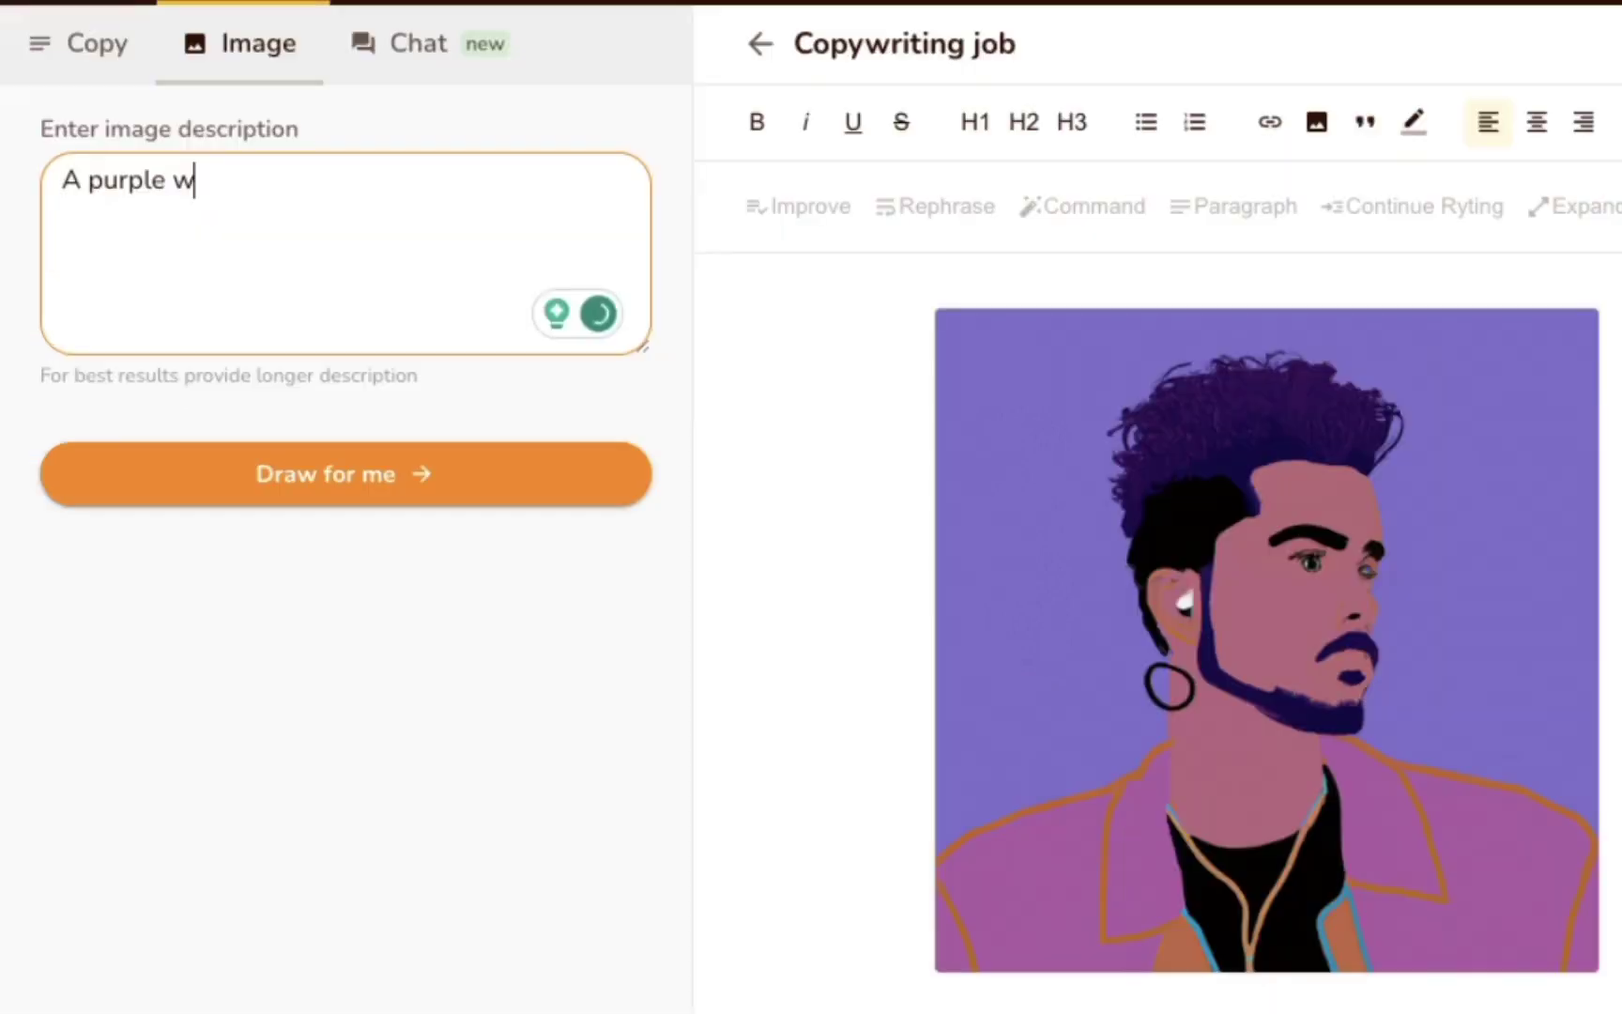
type("olf smiling")
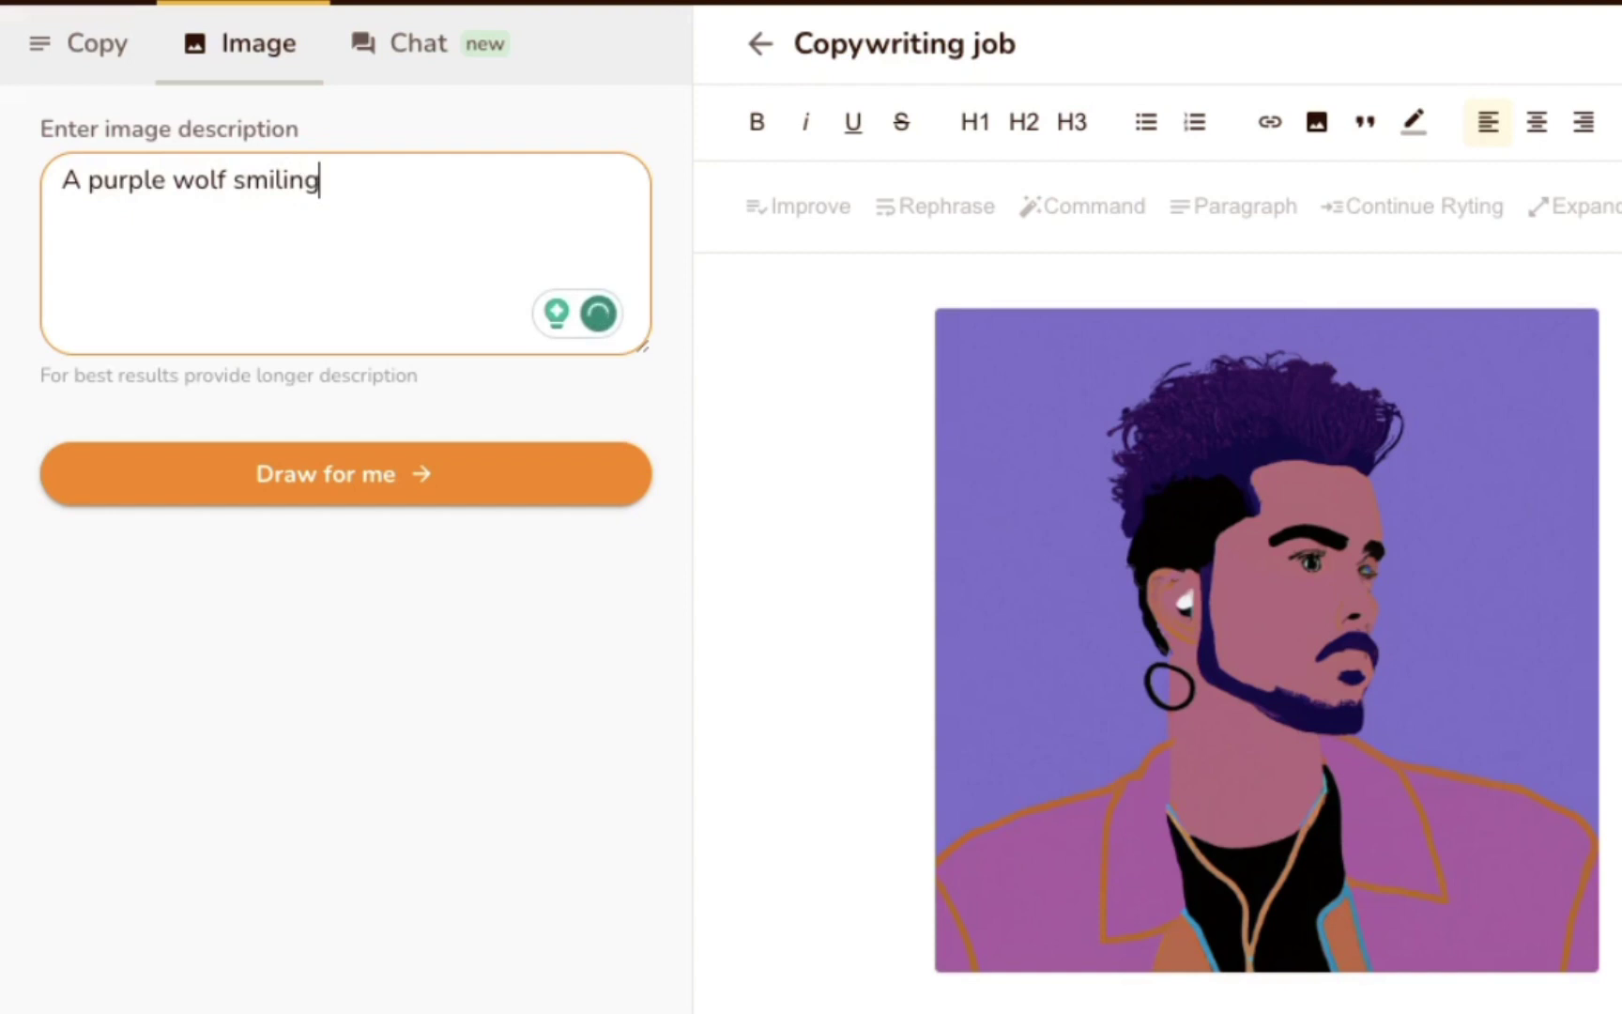
left_click(409, 479)
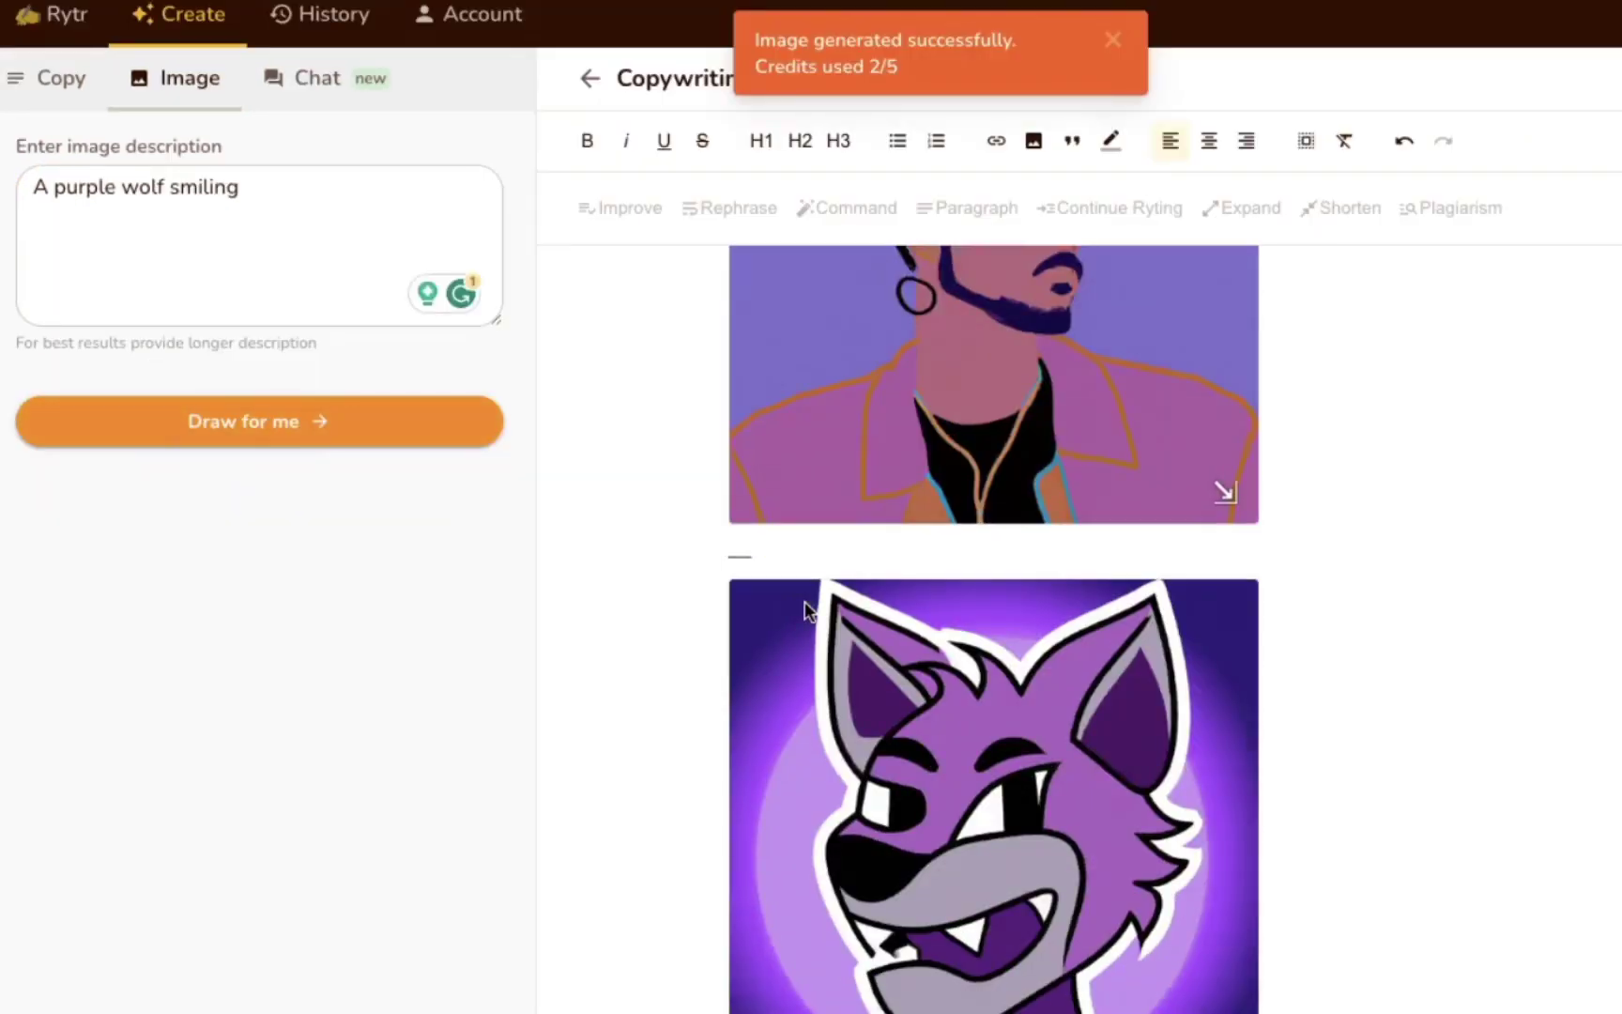
Step: Check the wolf image below the portrait, then select the description field's text
scroll(1028, 699, "down", 2)
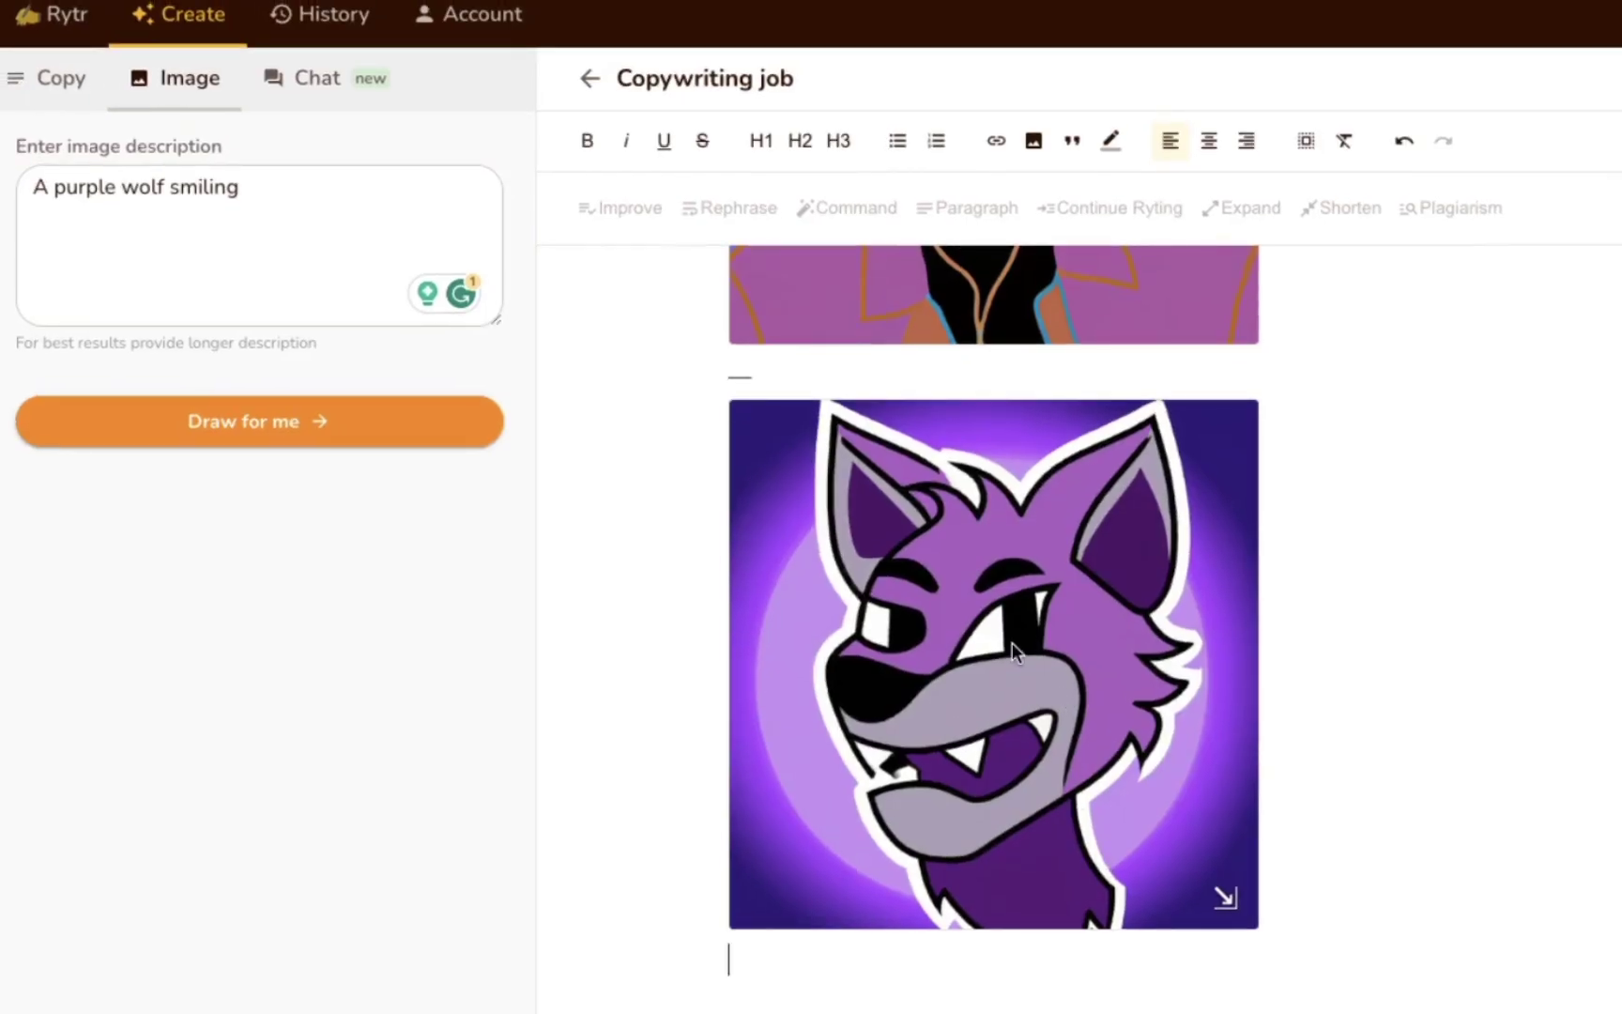
scroll(1013, 658, "up", 5)
scroll(993, 549, "down", 5)
scroll(993, 550, "up", 5)
left_click(296, 193)
key("ctrl+a")
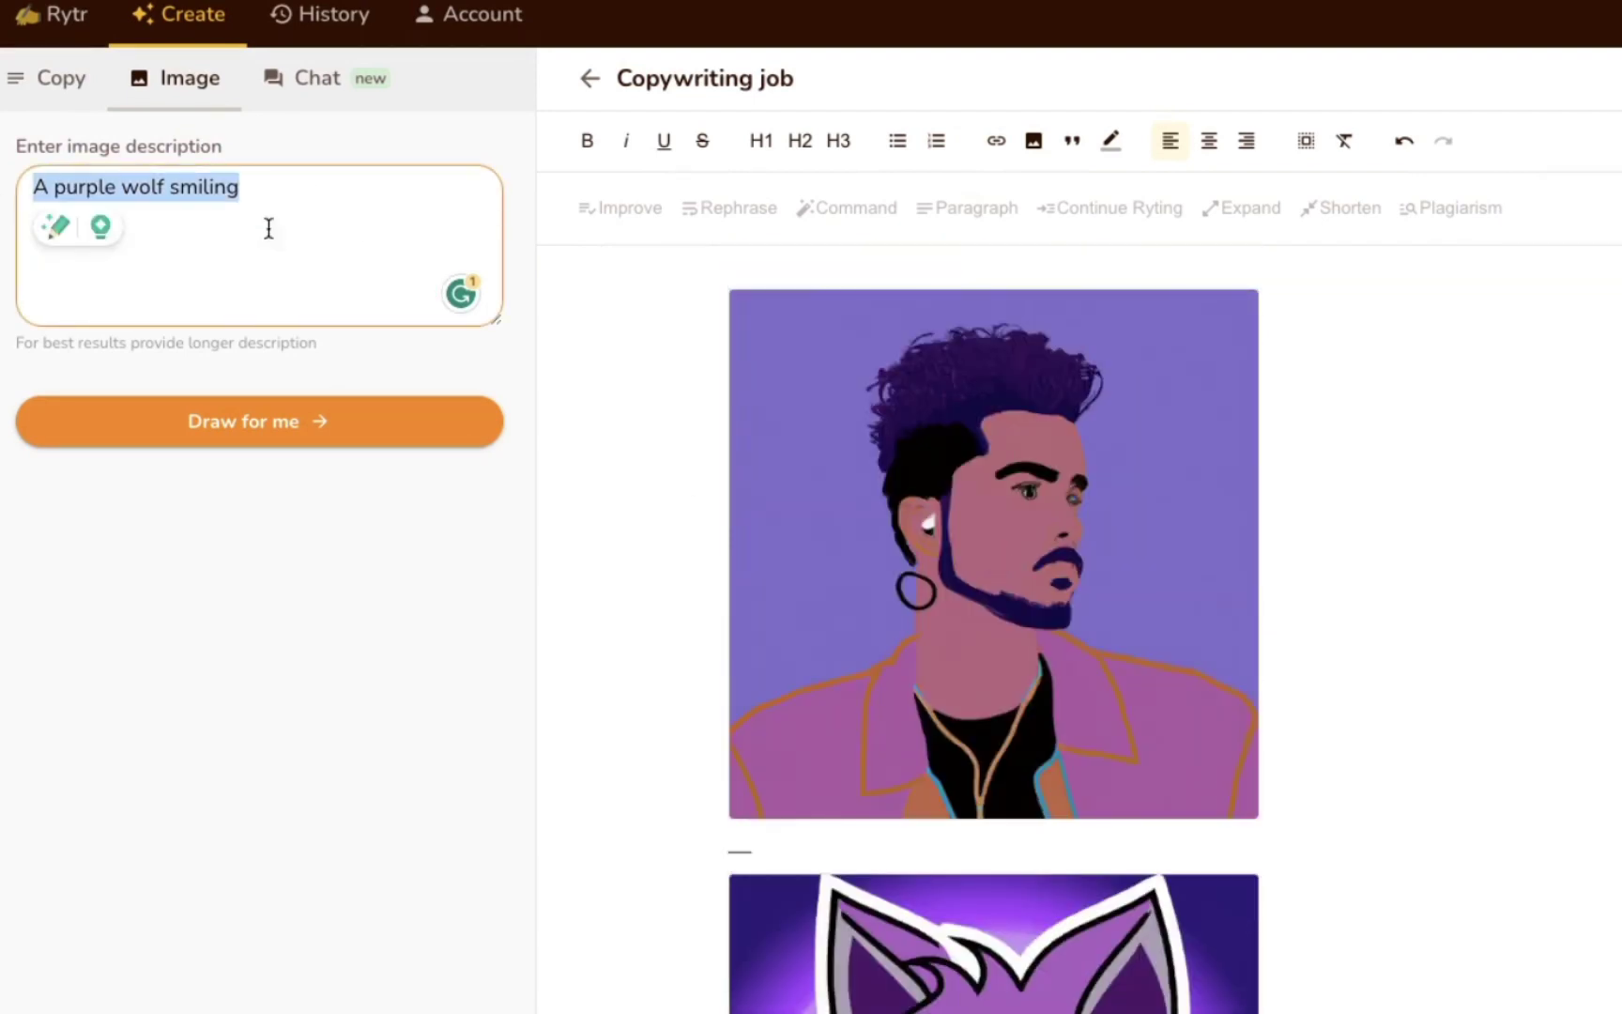
left_click(295, 234)
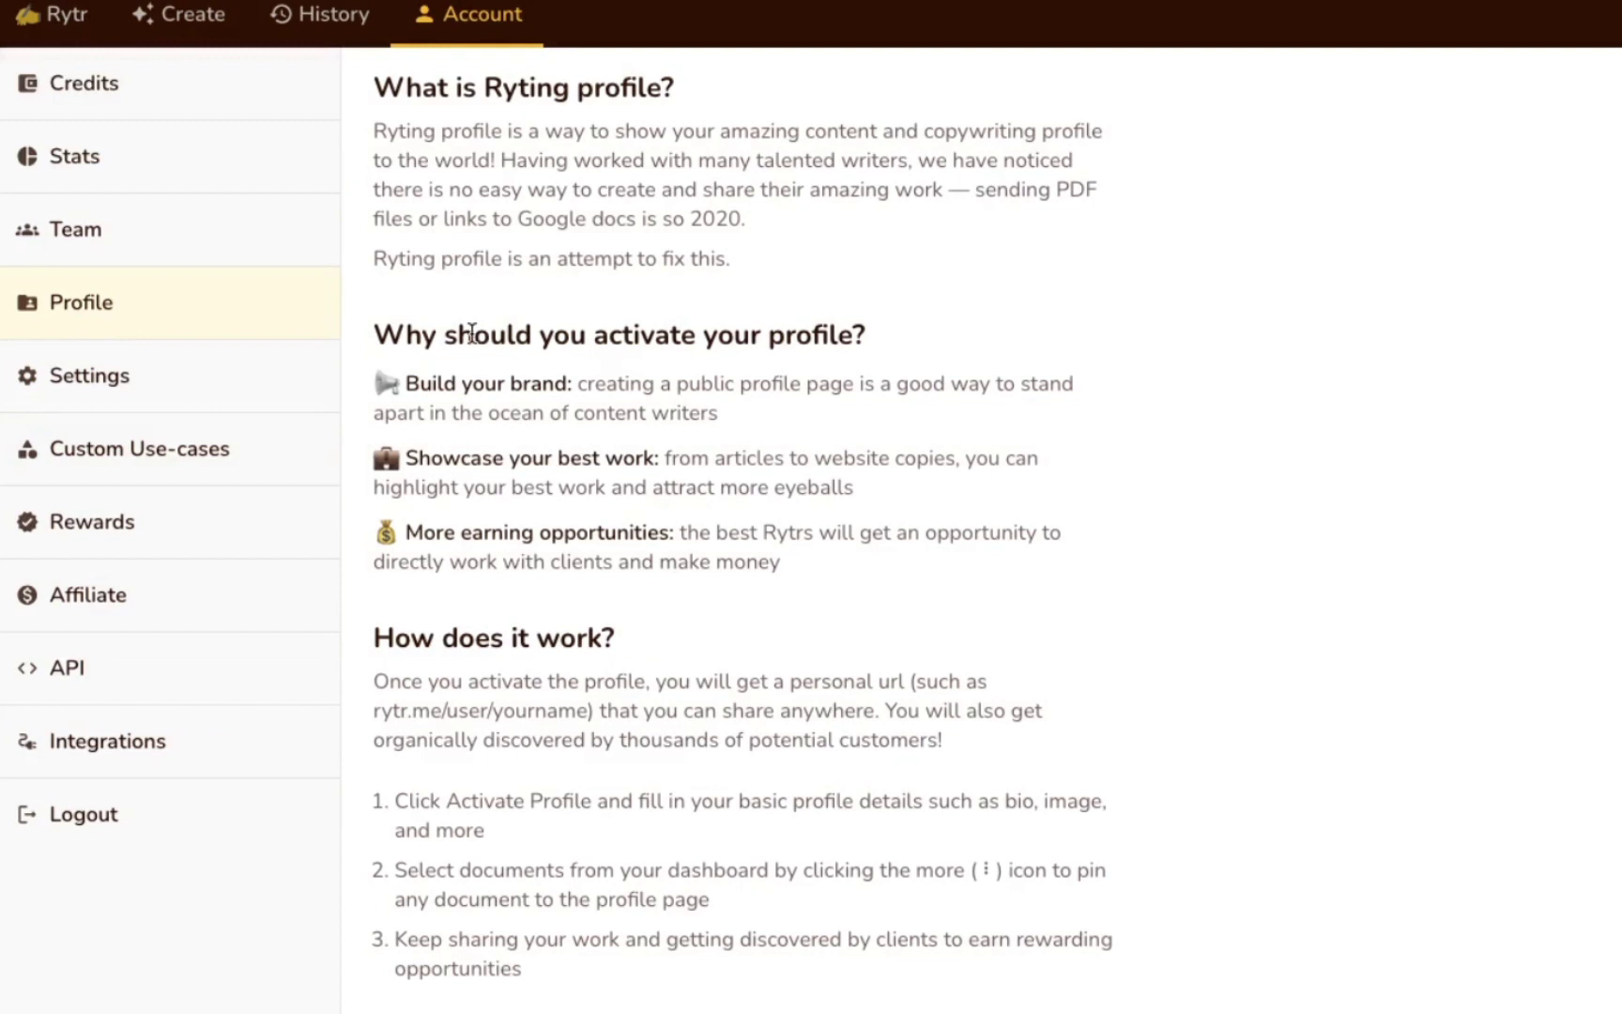
Step: Scroll through the Ryting profile benefits and three how-it-works steps on the Profile page
scroll(583, 495, "down", 1)
scroll(583, 495, "down", 1)
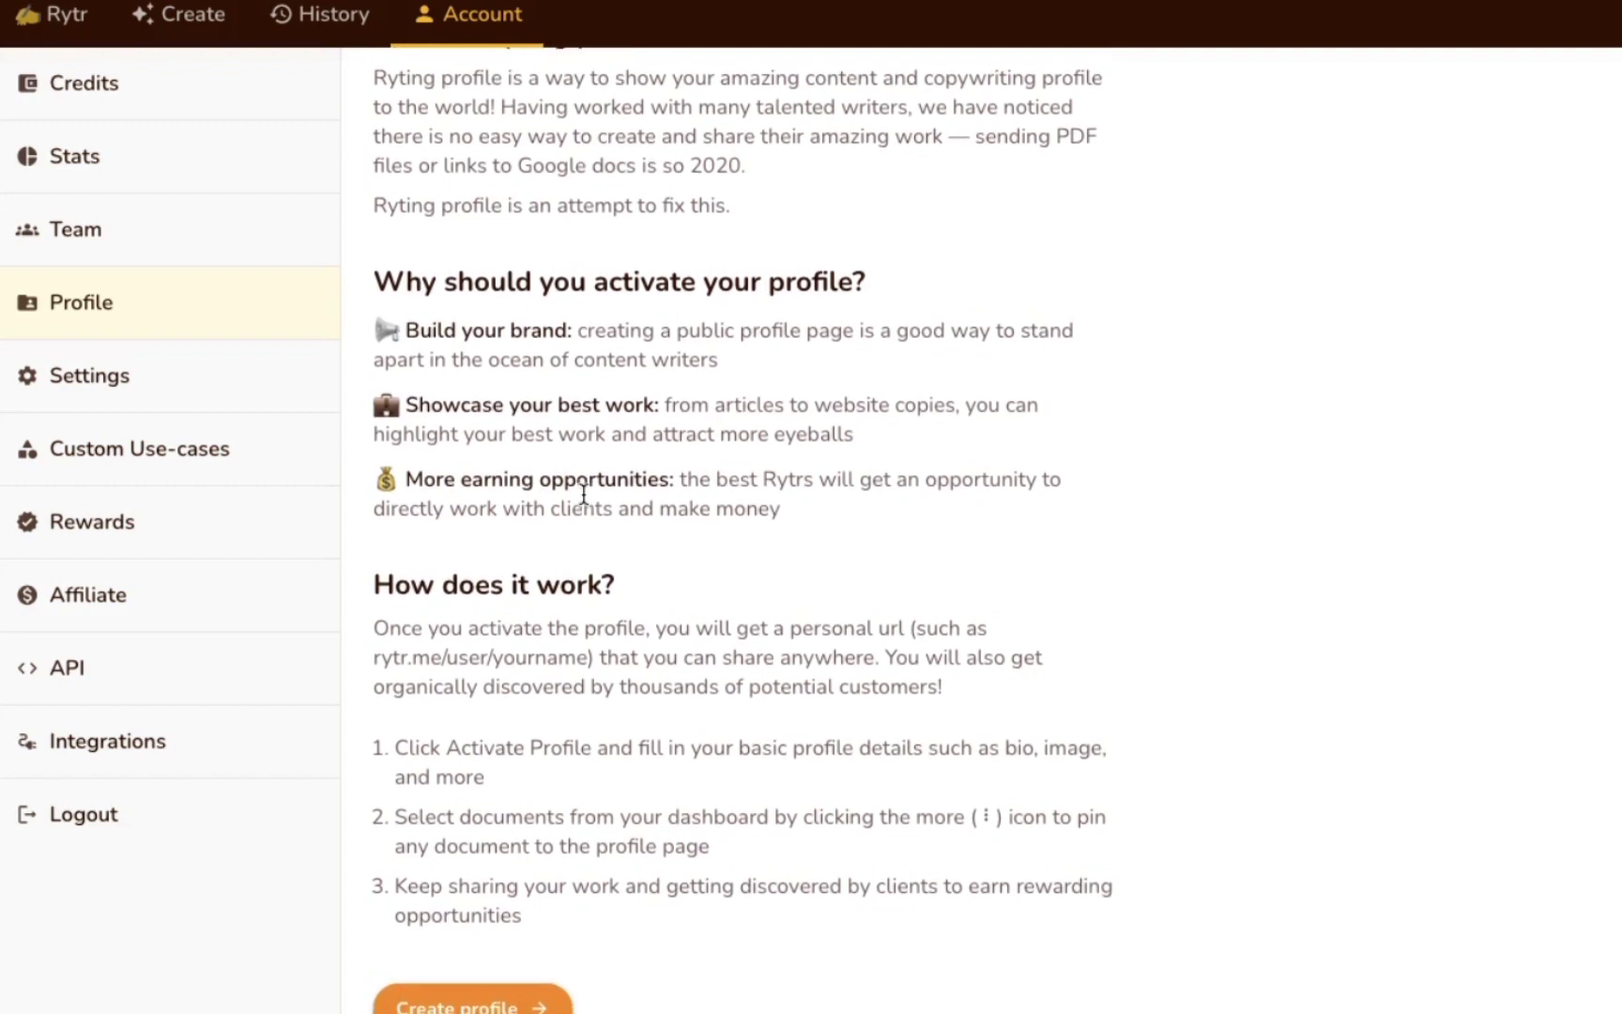
scroll(583, 495, "up", 1)
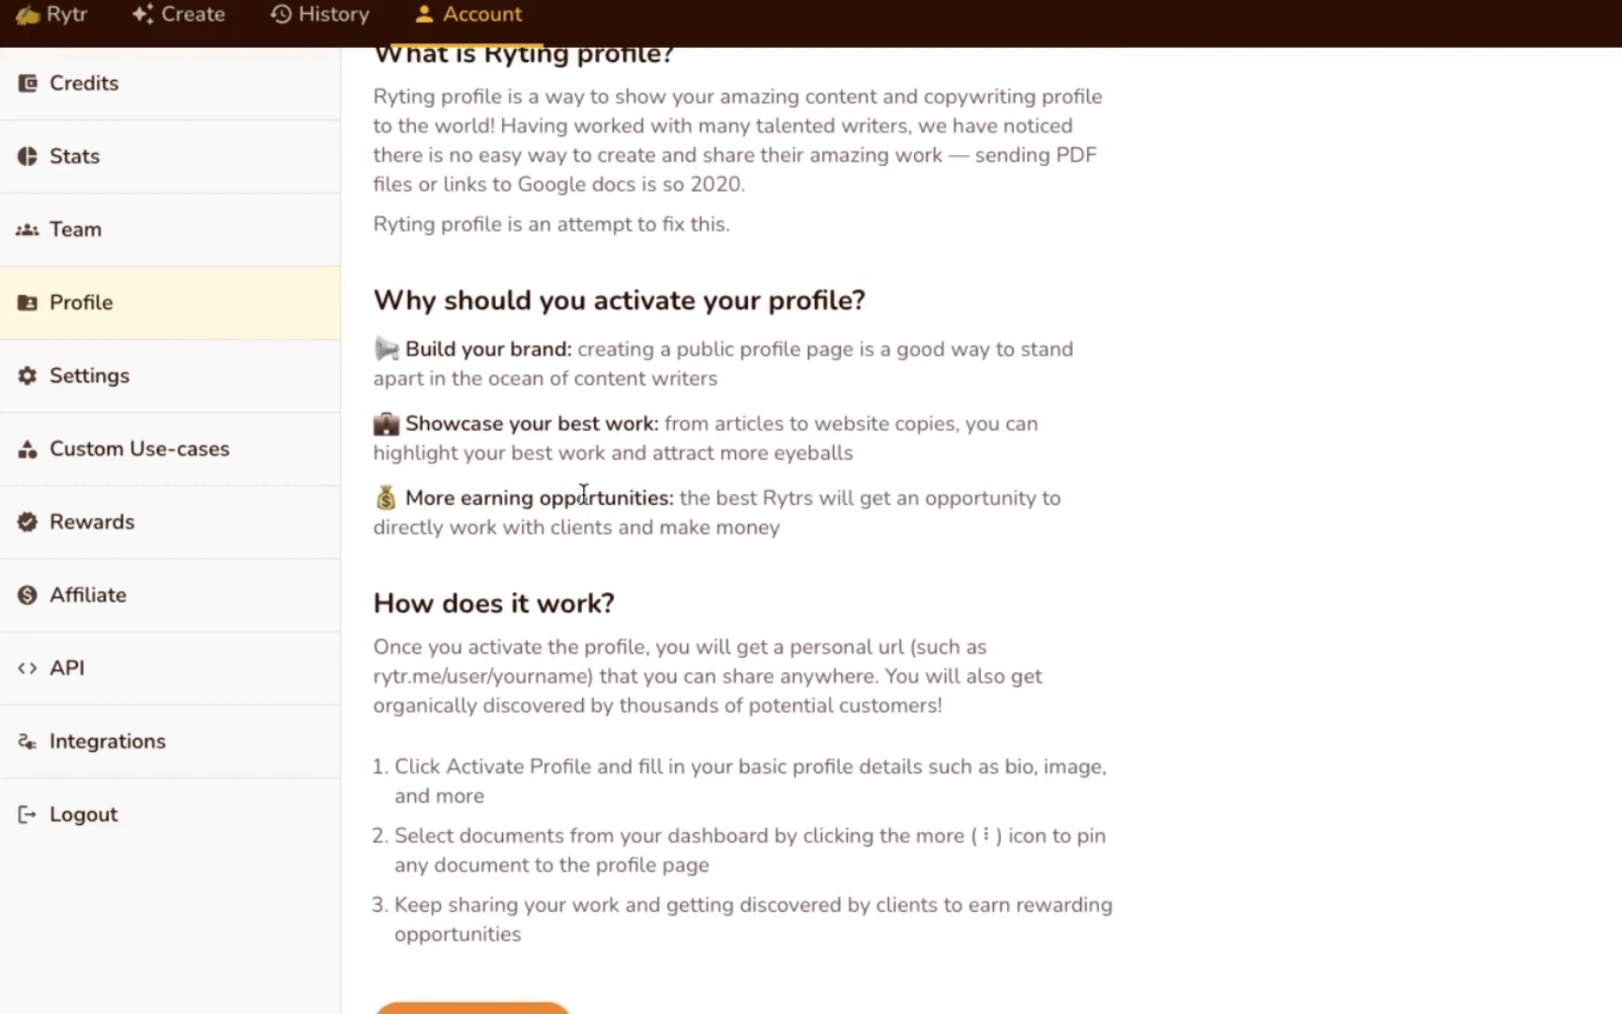
scroll(583, 495, "down", 1)
scroll(583, 495, "down", 1)
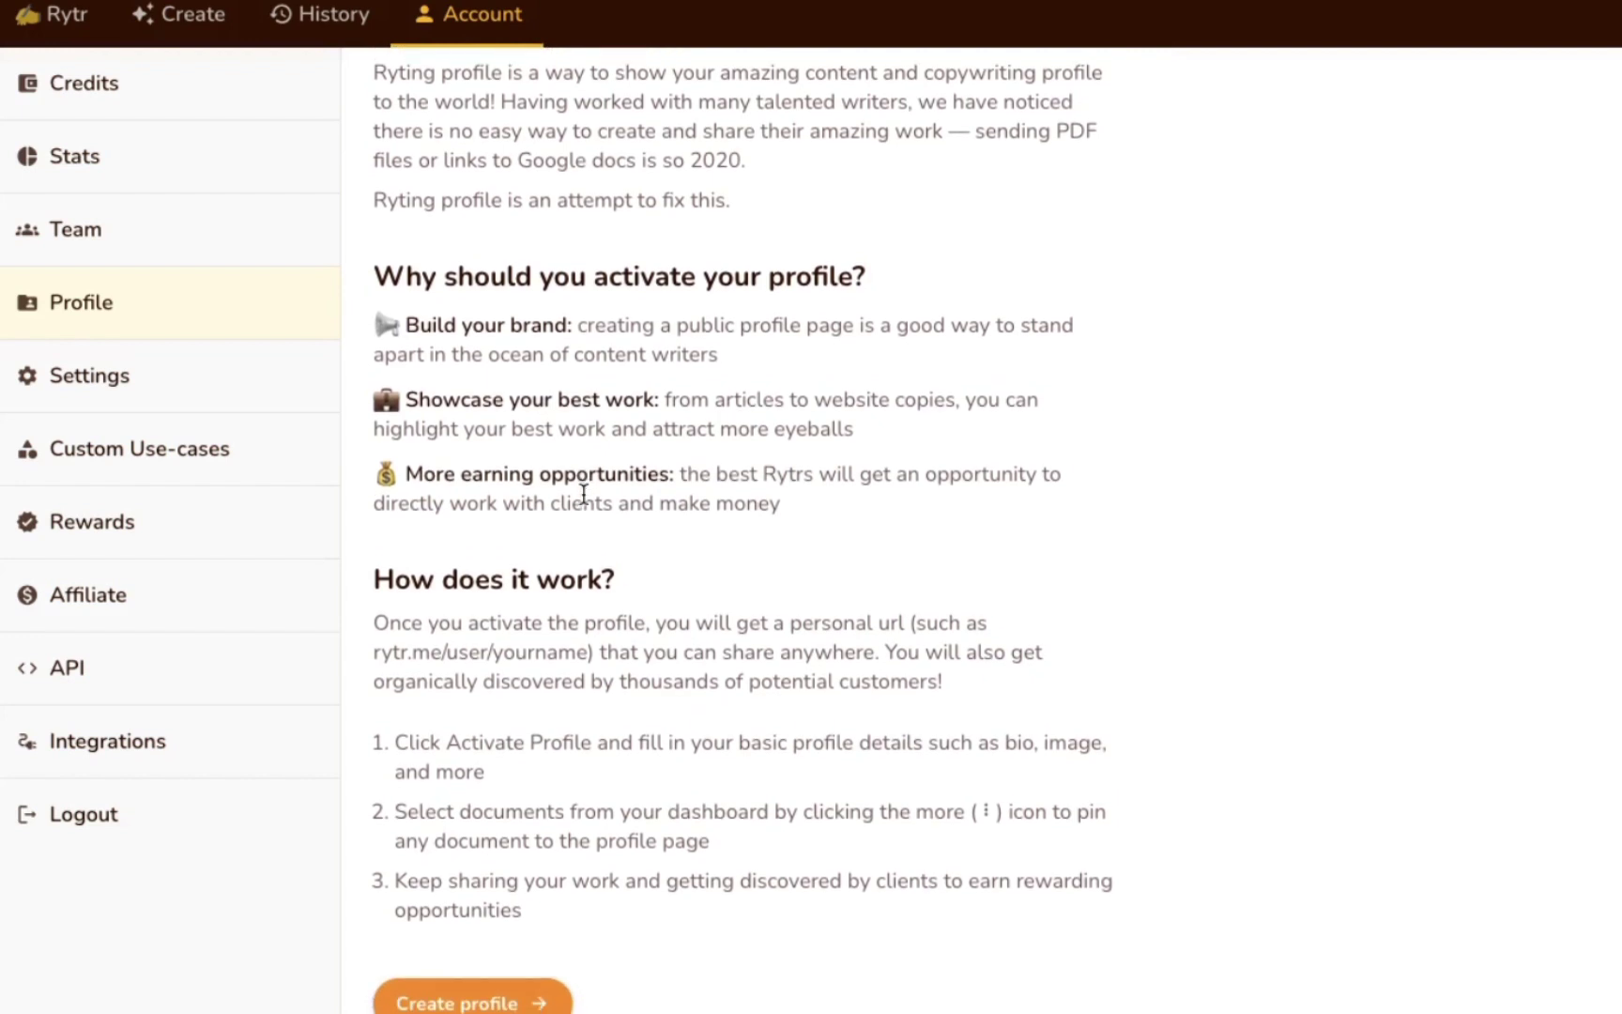
scroll(583, 494, "down", 1)
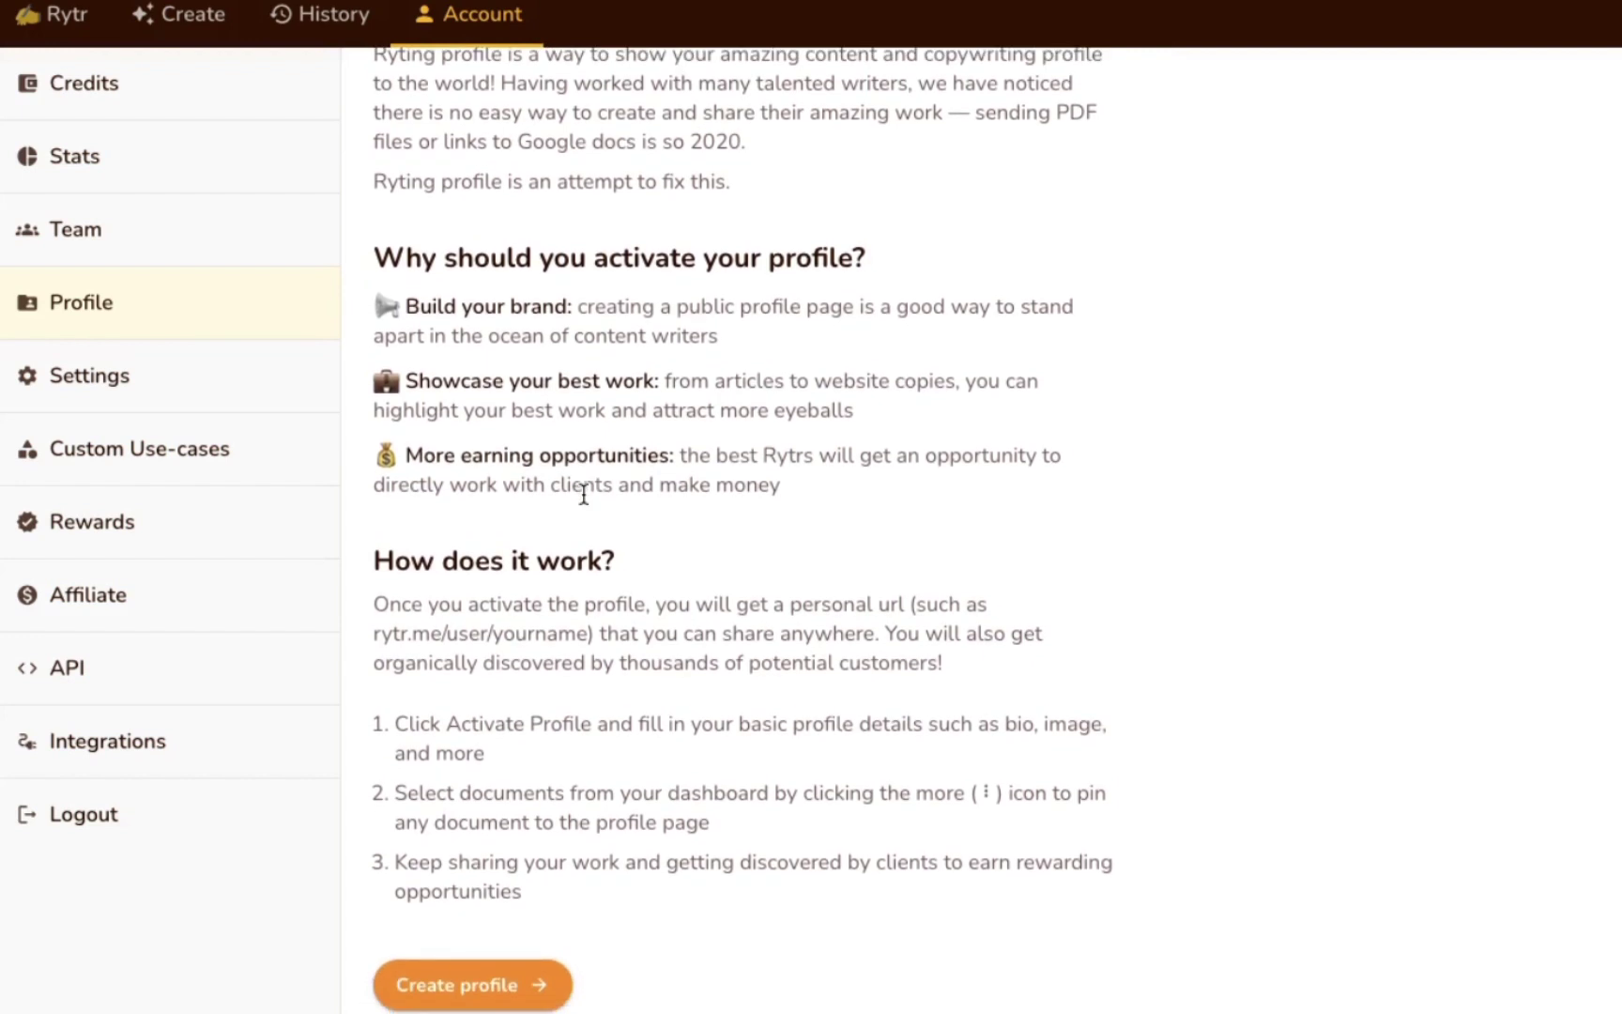
scroll(583, 494, "up", 1)
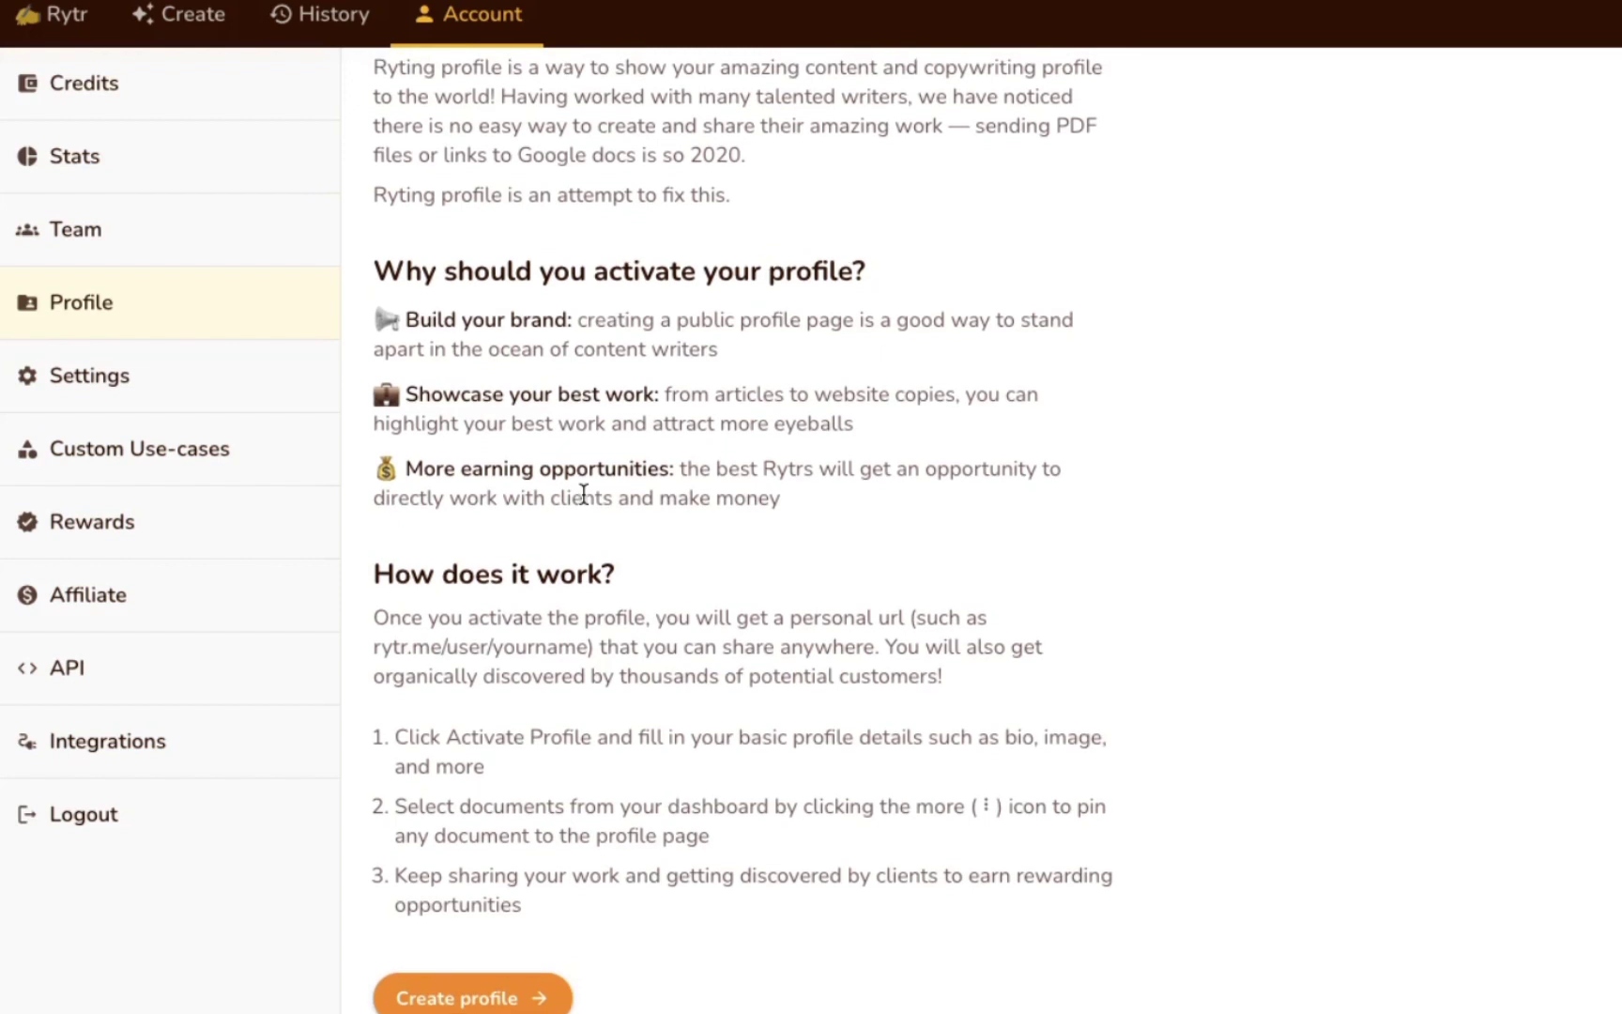
scroll(583, 494, "down", 1)
scroll(583, 494, "down", 1)
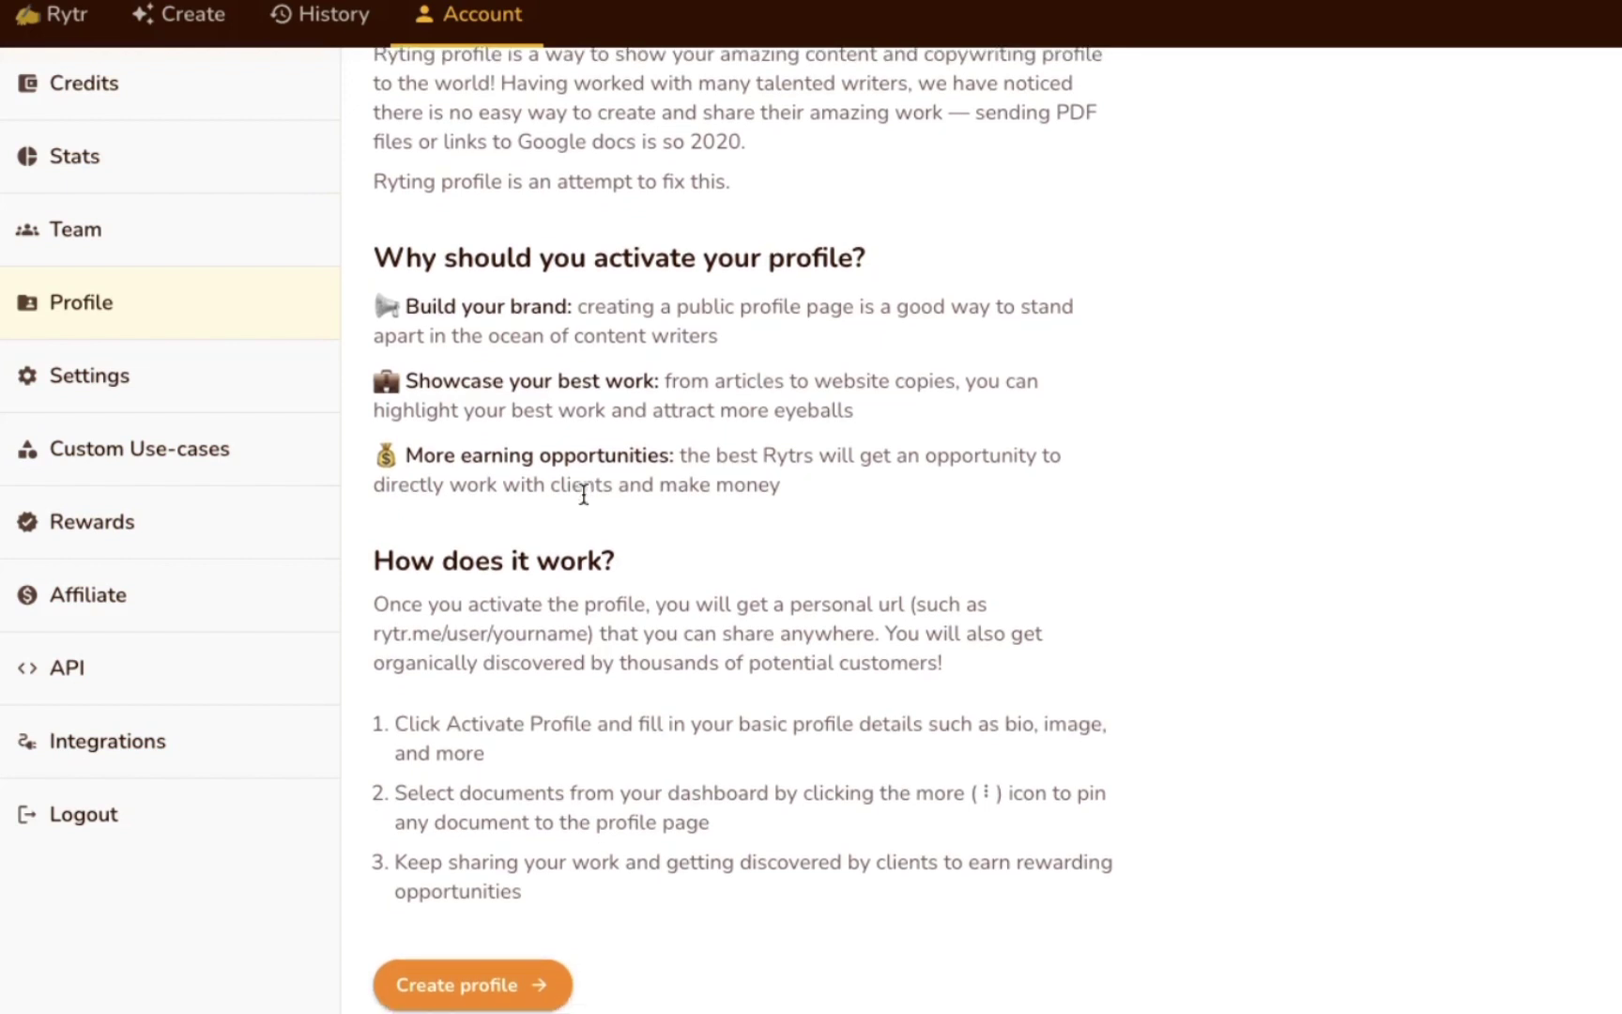
scroll(583, 494, "down", 5)
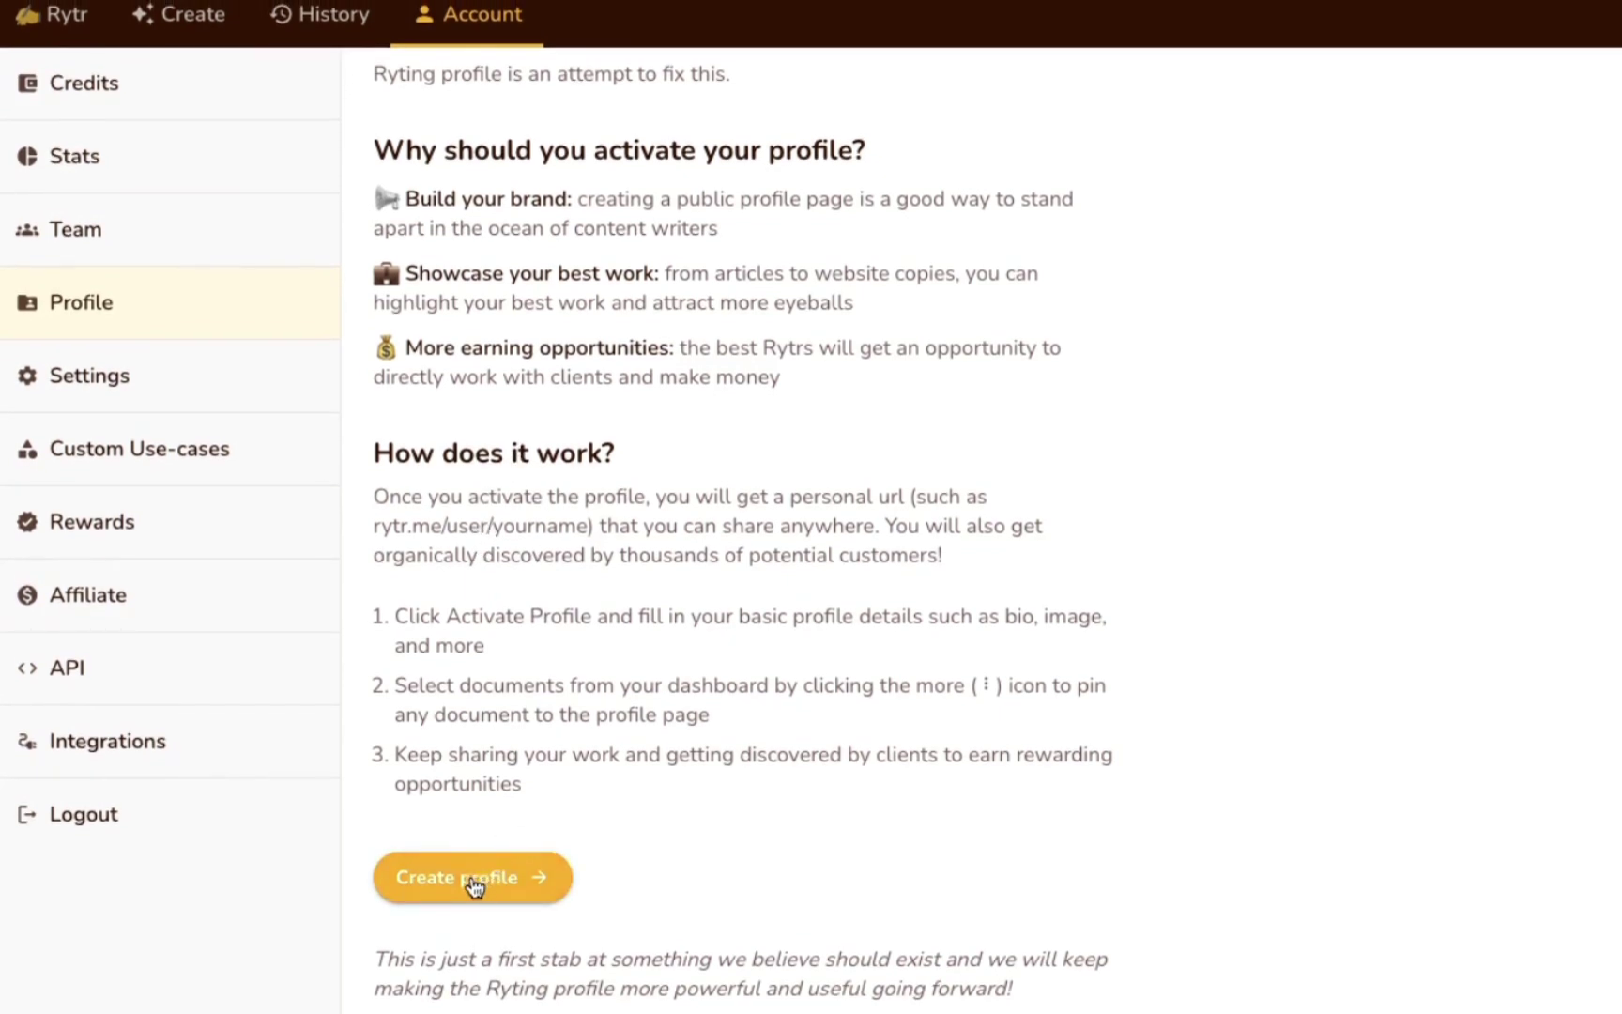
left_click(470, 873)
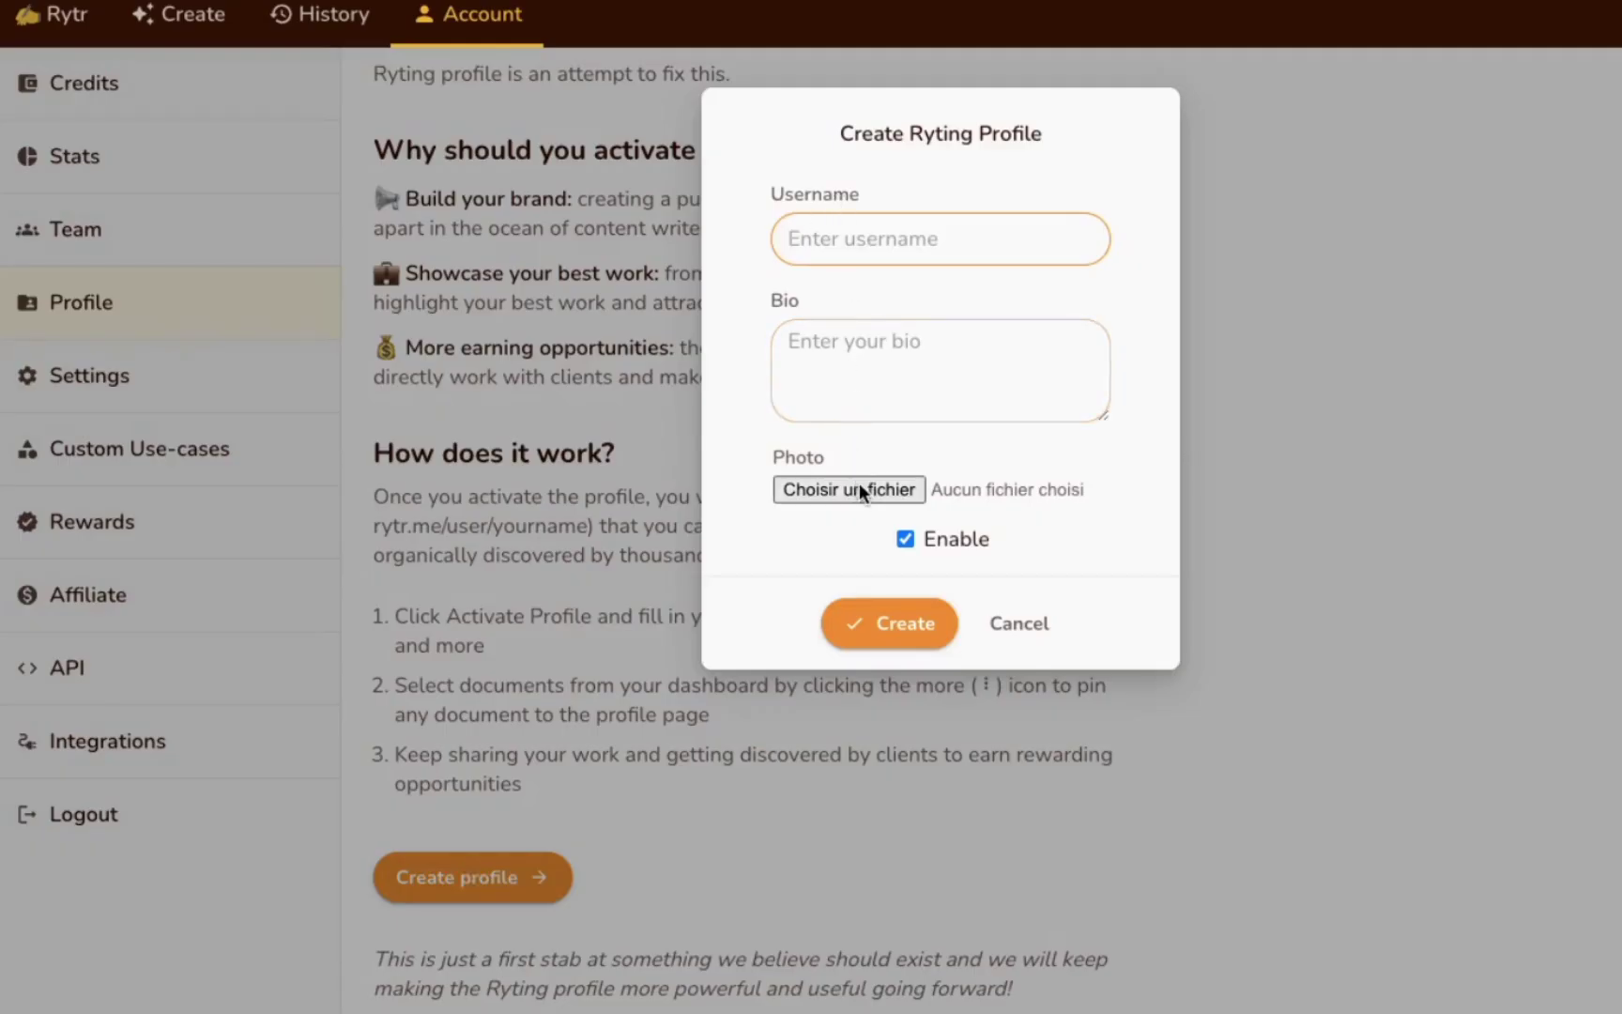
left_click(815, 351)
left_click(805, 226)
left_click(1043, 637)
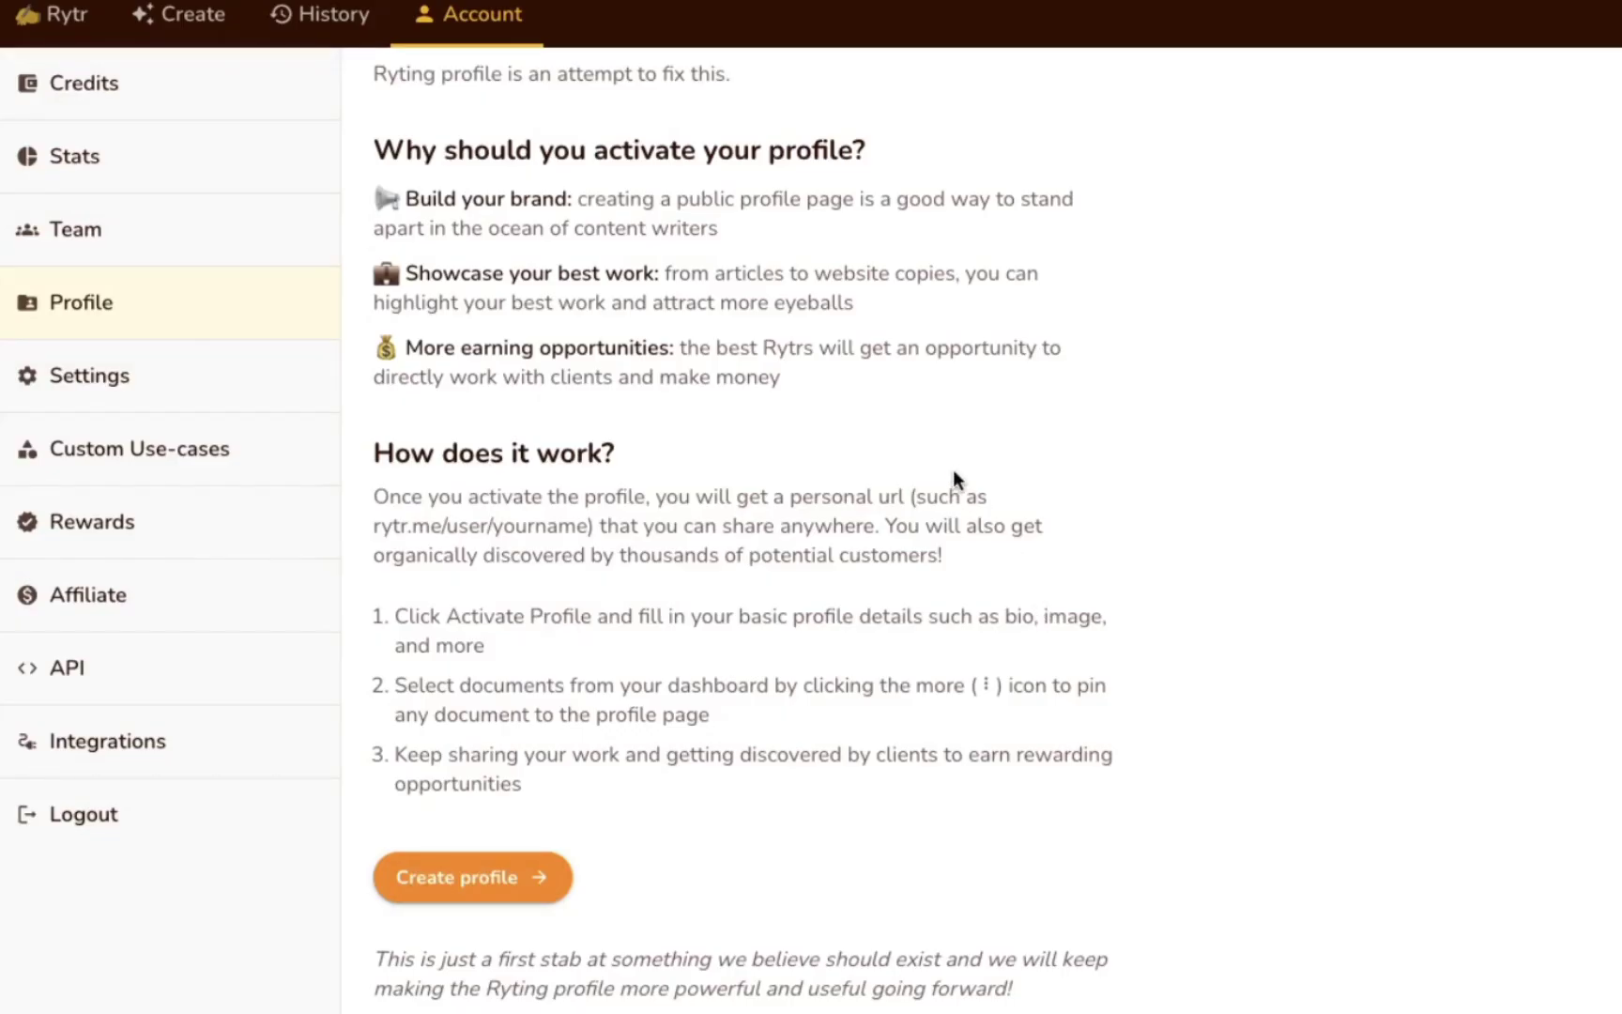
scroll(954, 471, "up", 1)
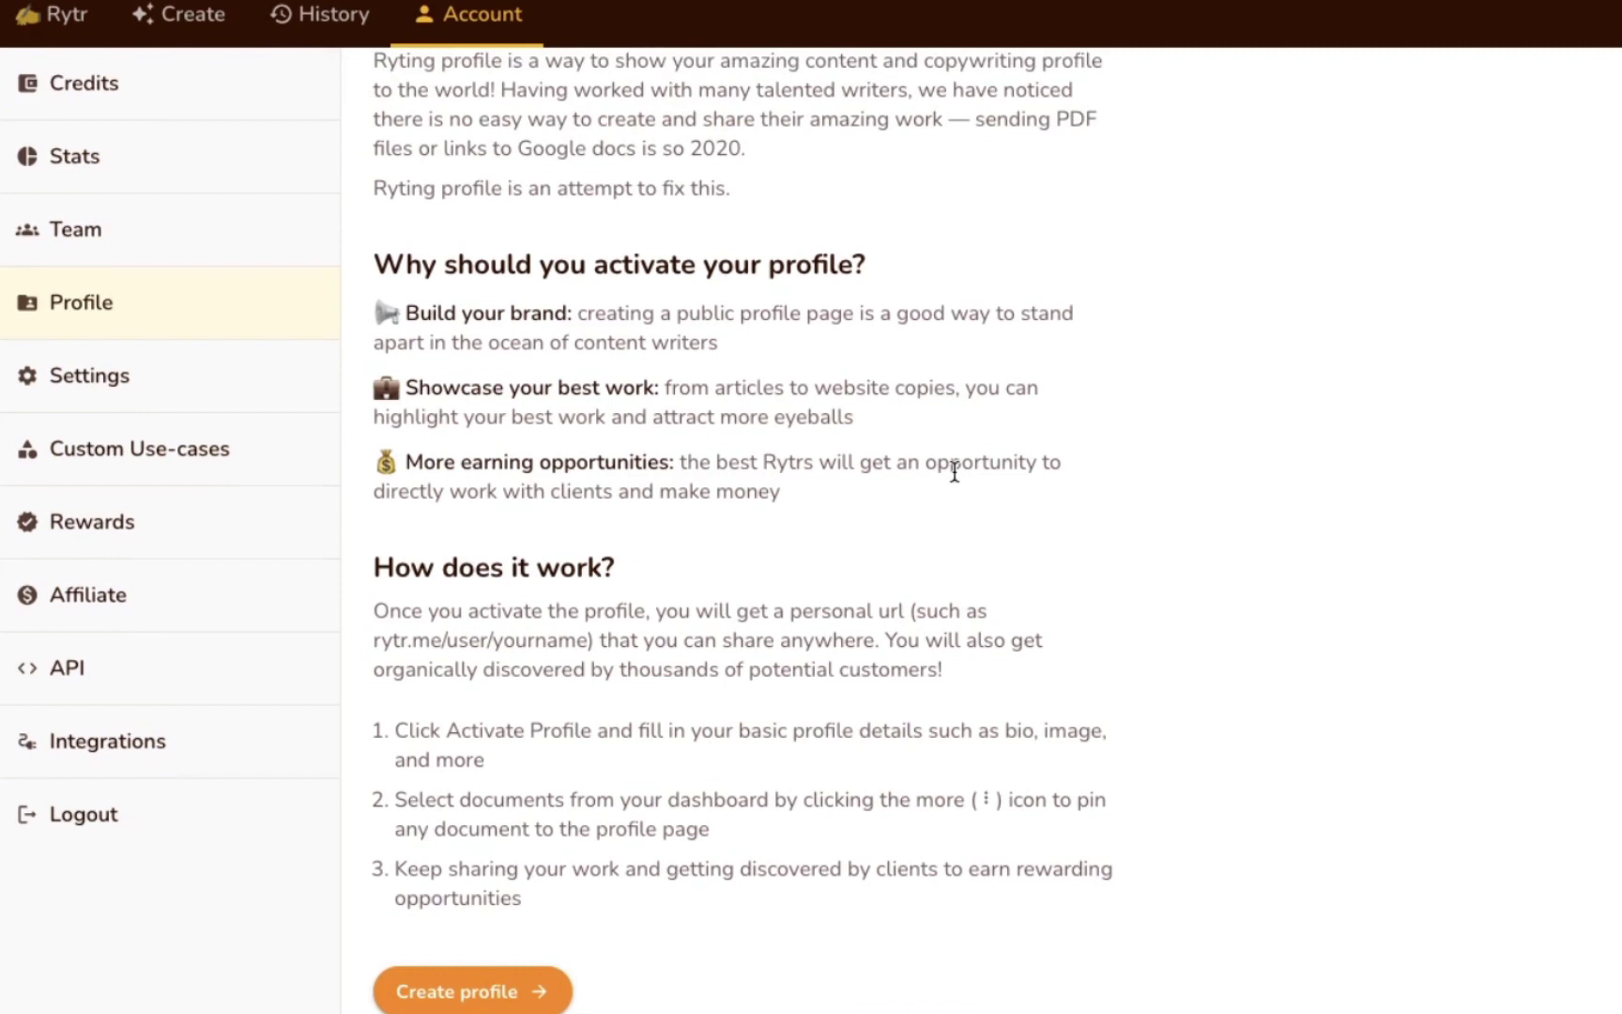
scroll(954, 471, "up", 1)
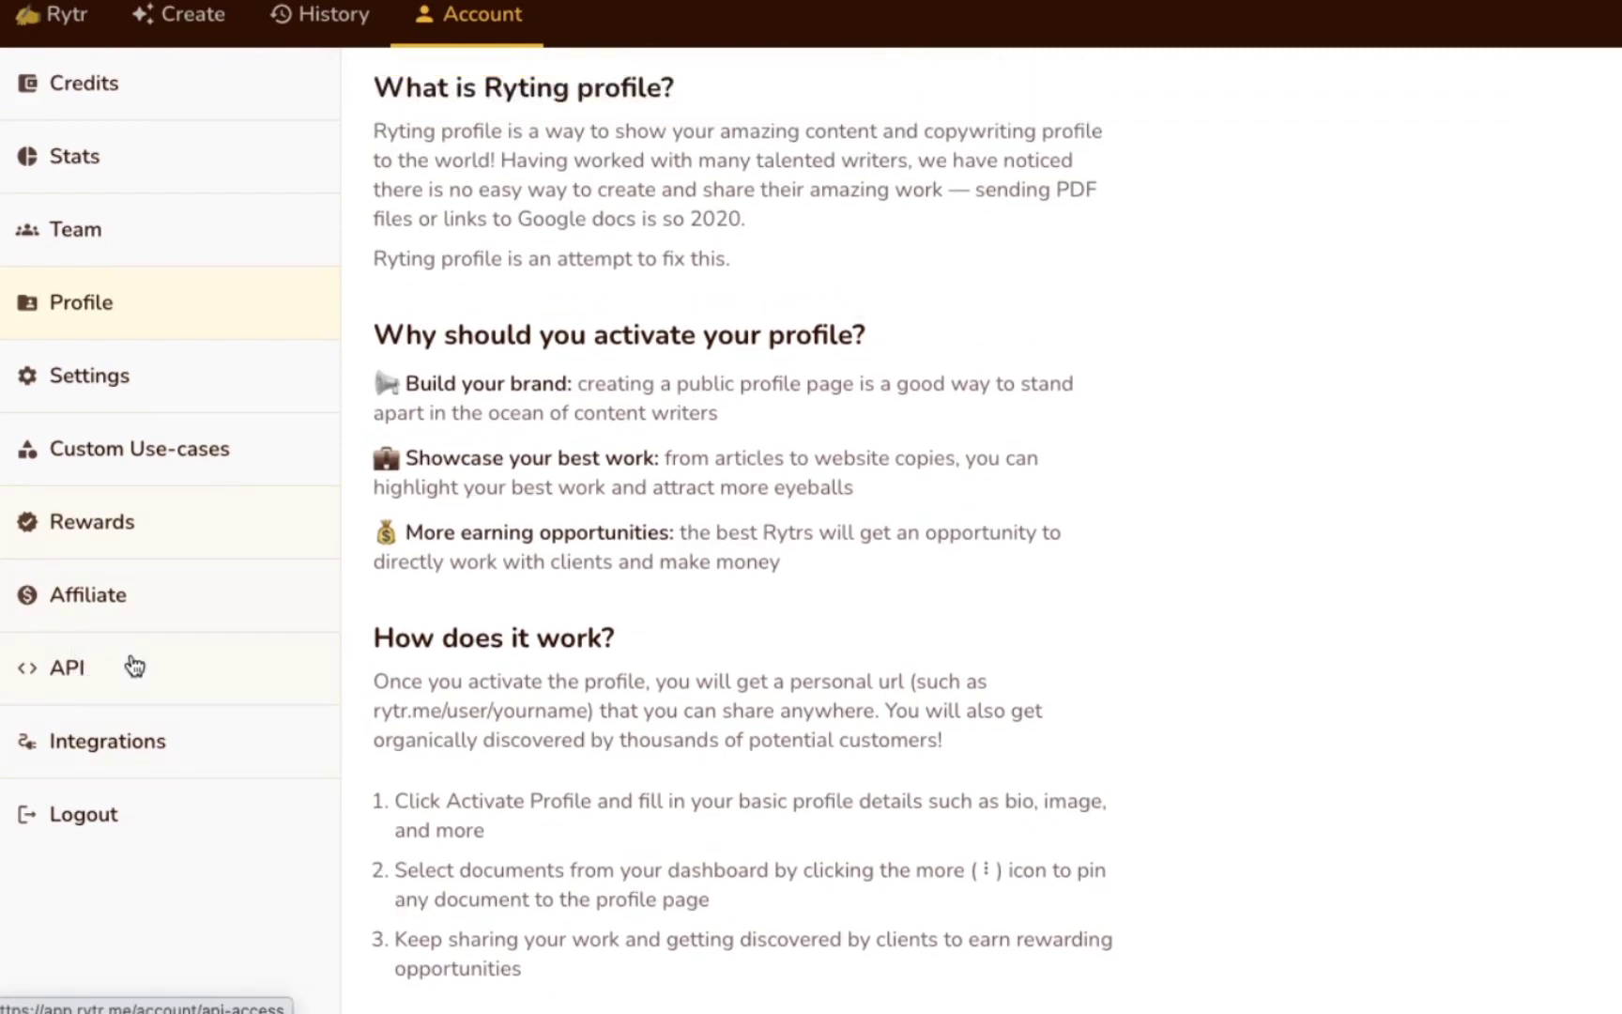
Step: Open the Integrations section in the account sidebar
left_click(243, 765)
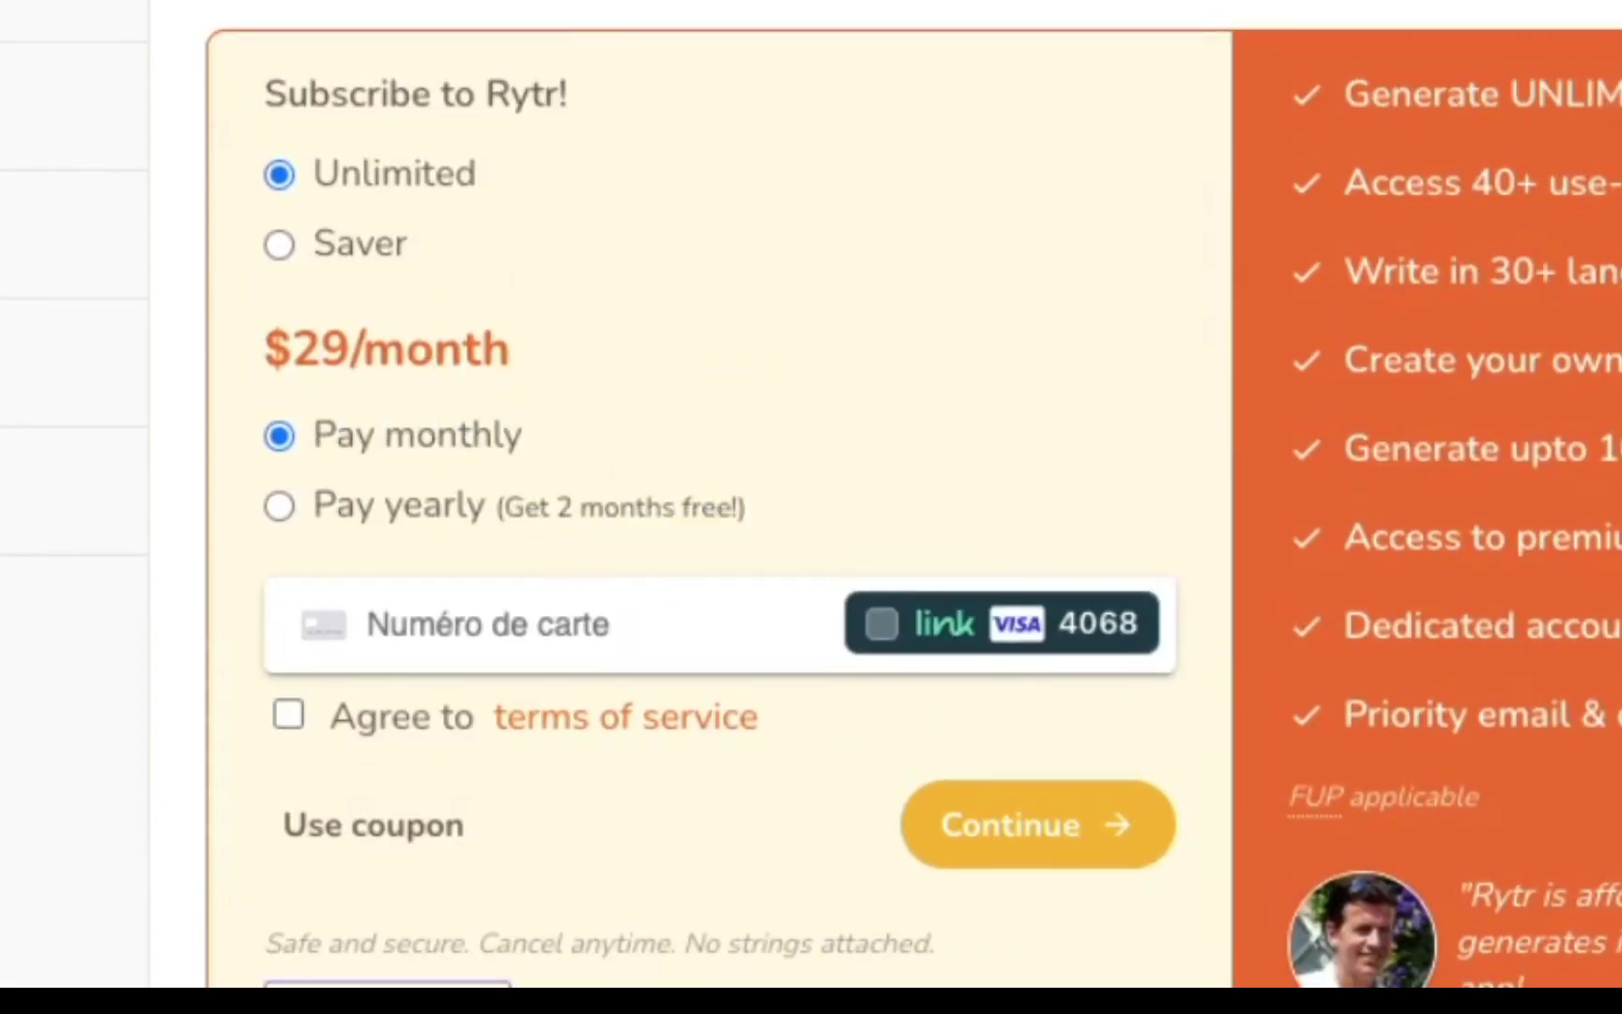
Step: Compare plans on the checkout by switching to Saver and back to Unlimited
scroll(913, 494, "down", 3)
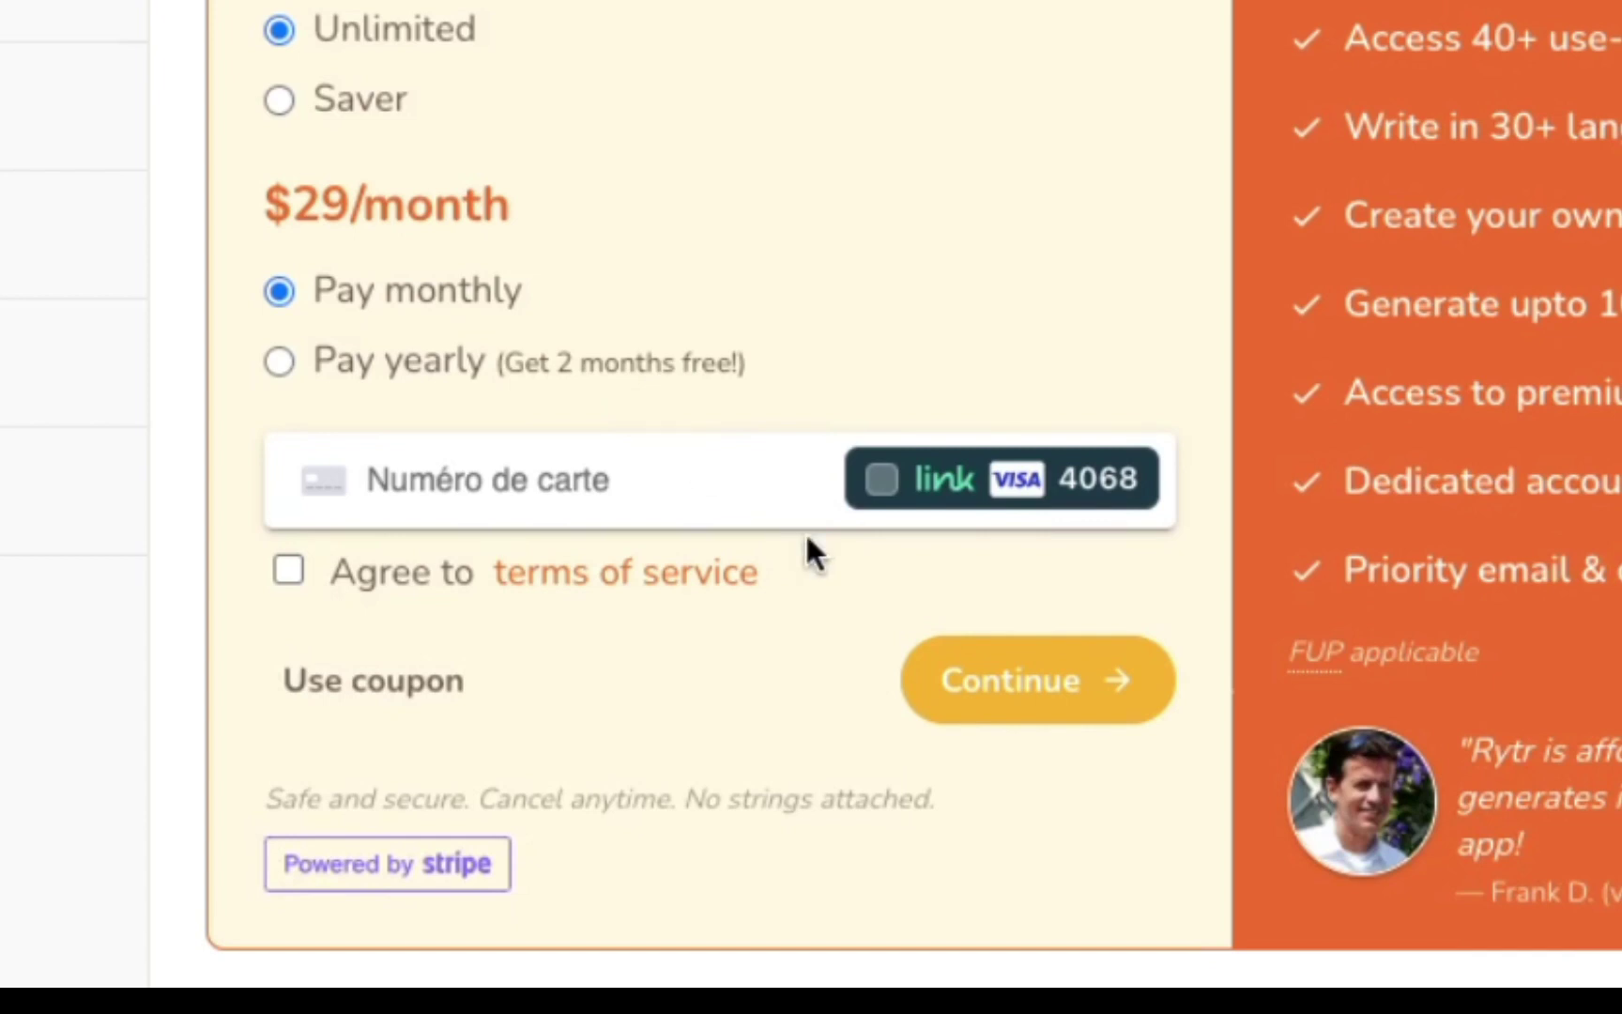
scroll(537, 351, "down", 1)
left_click(278, 103)
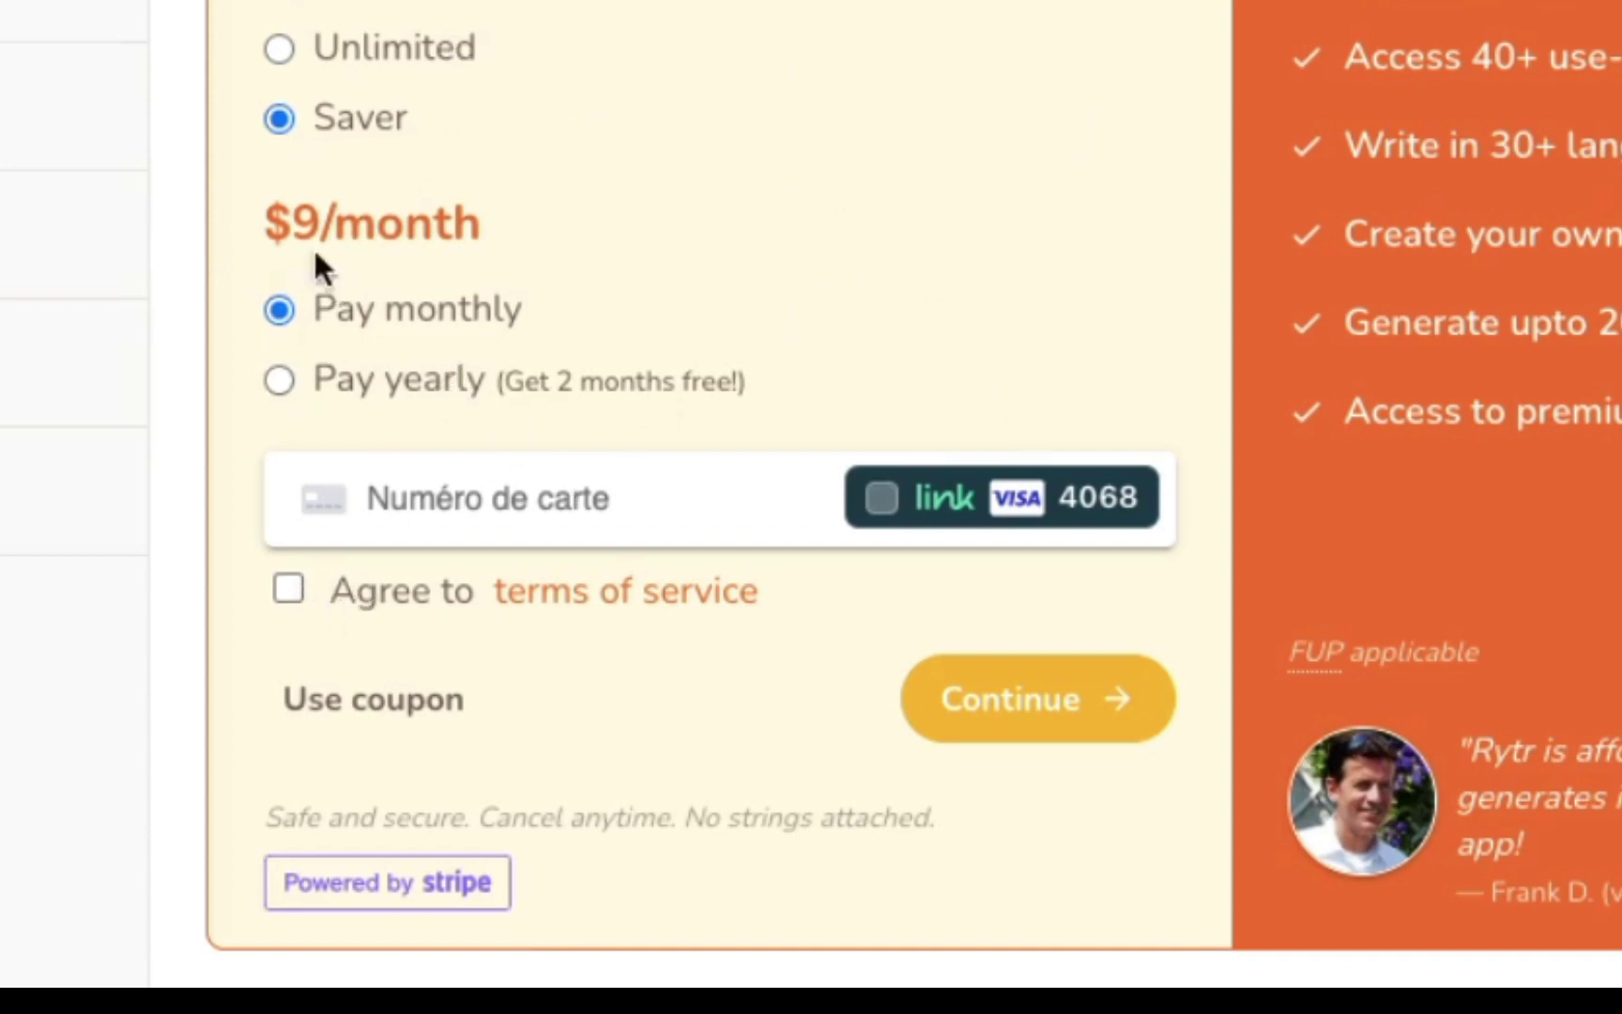
left_click(278, 47)
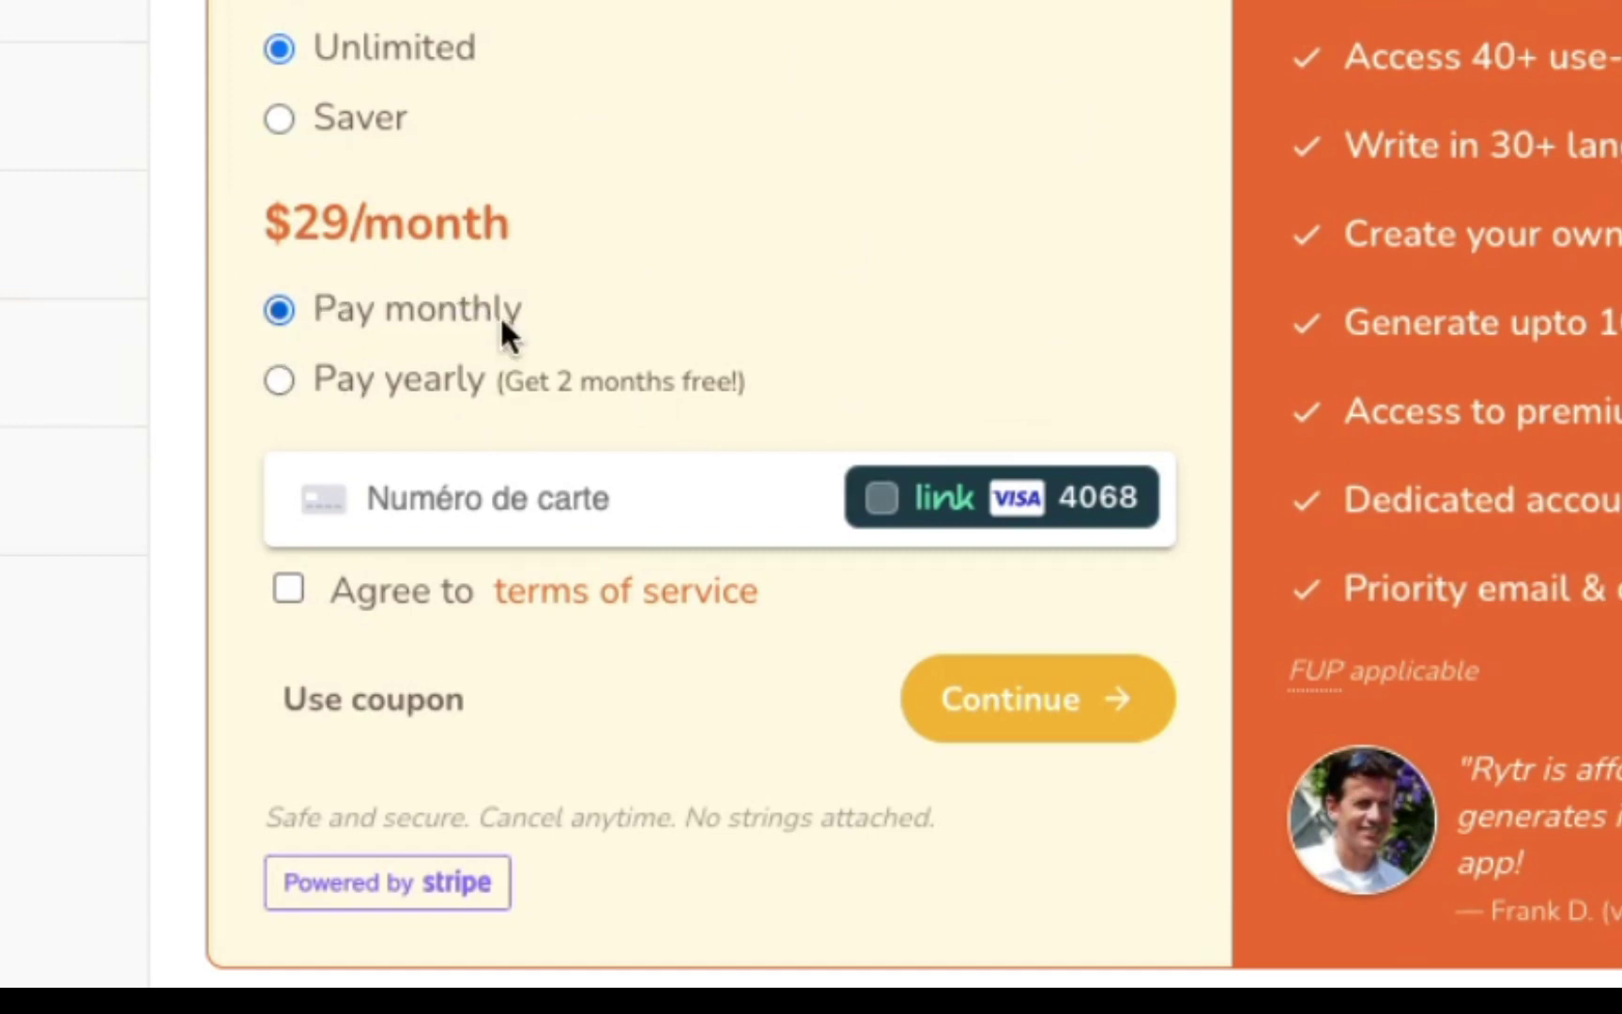
scroll(502, 322, "down", 1)
scroll(499, 315, "down", 1)
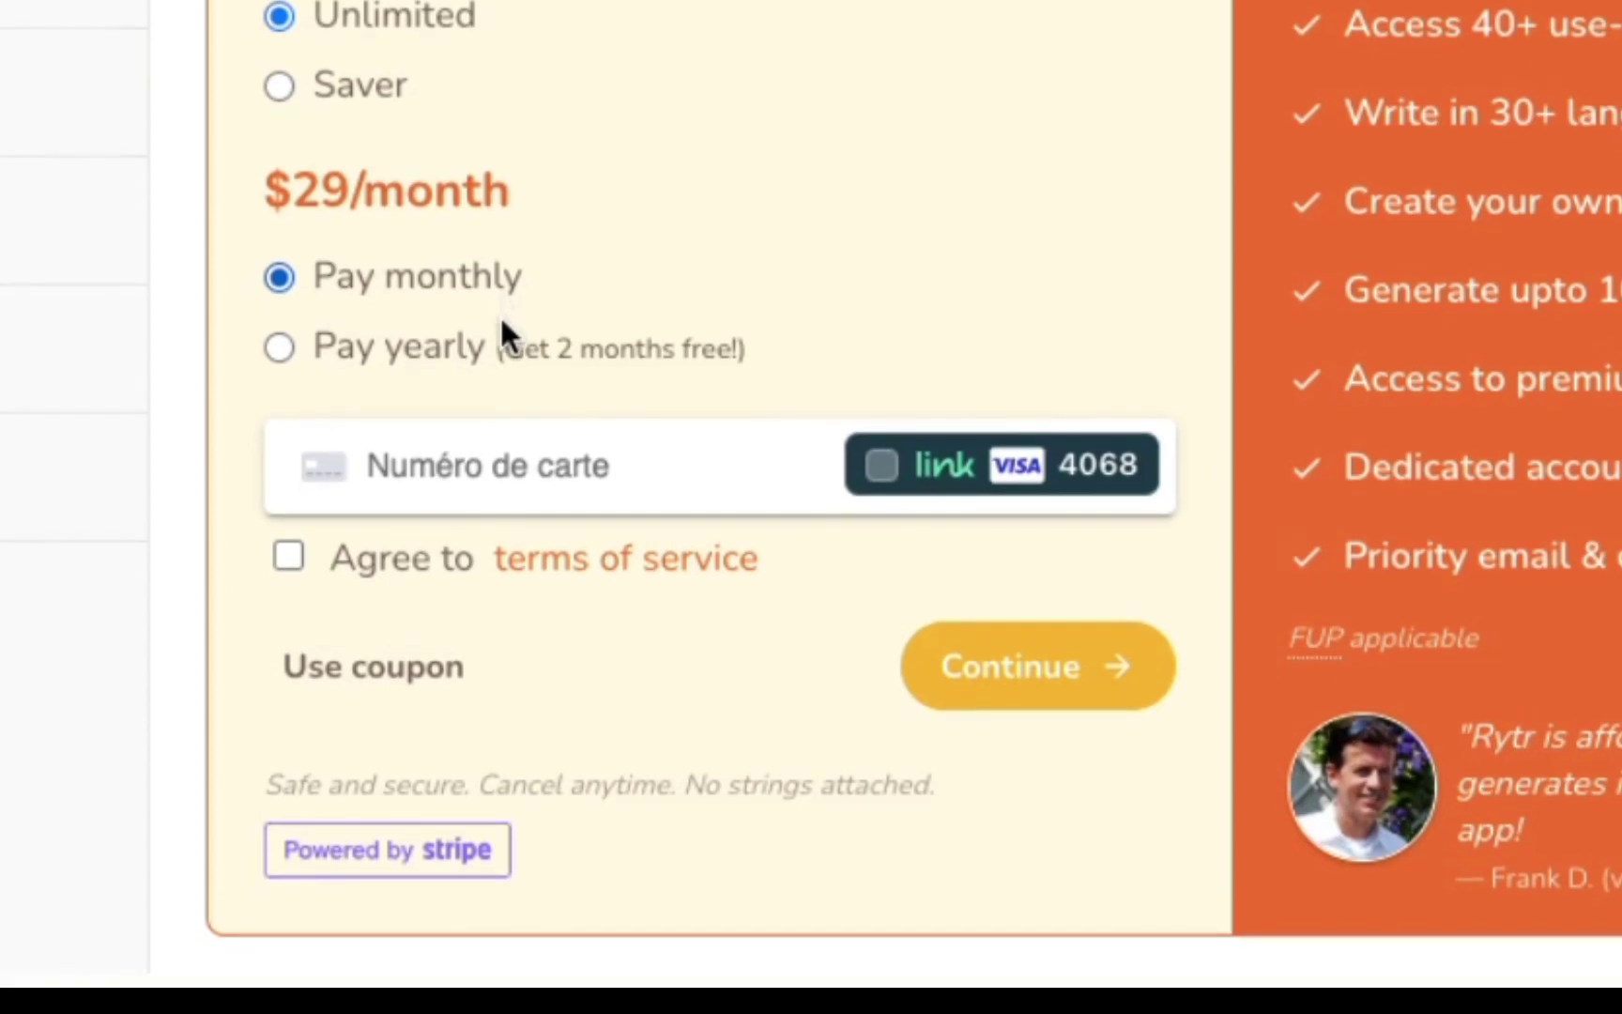
scroll(499, 314, "up", 1)
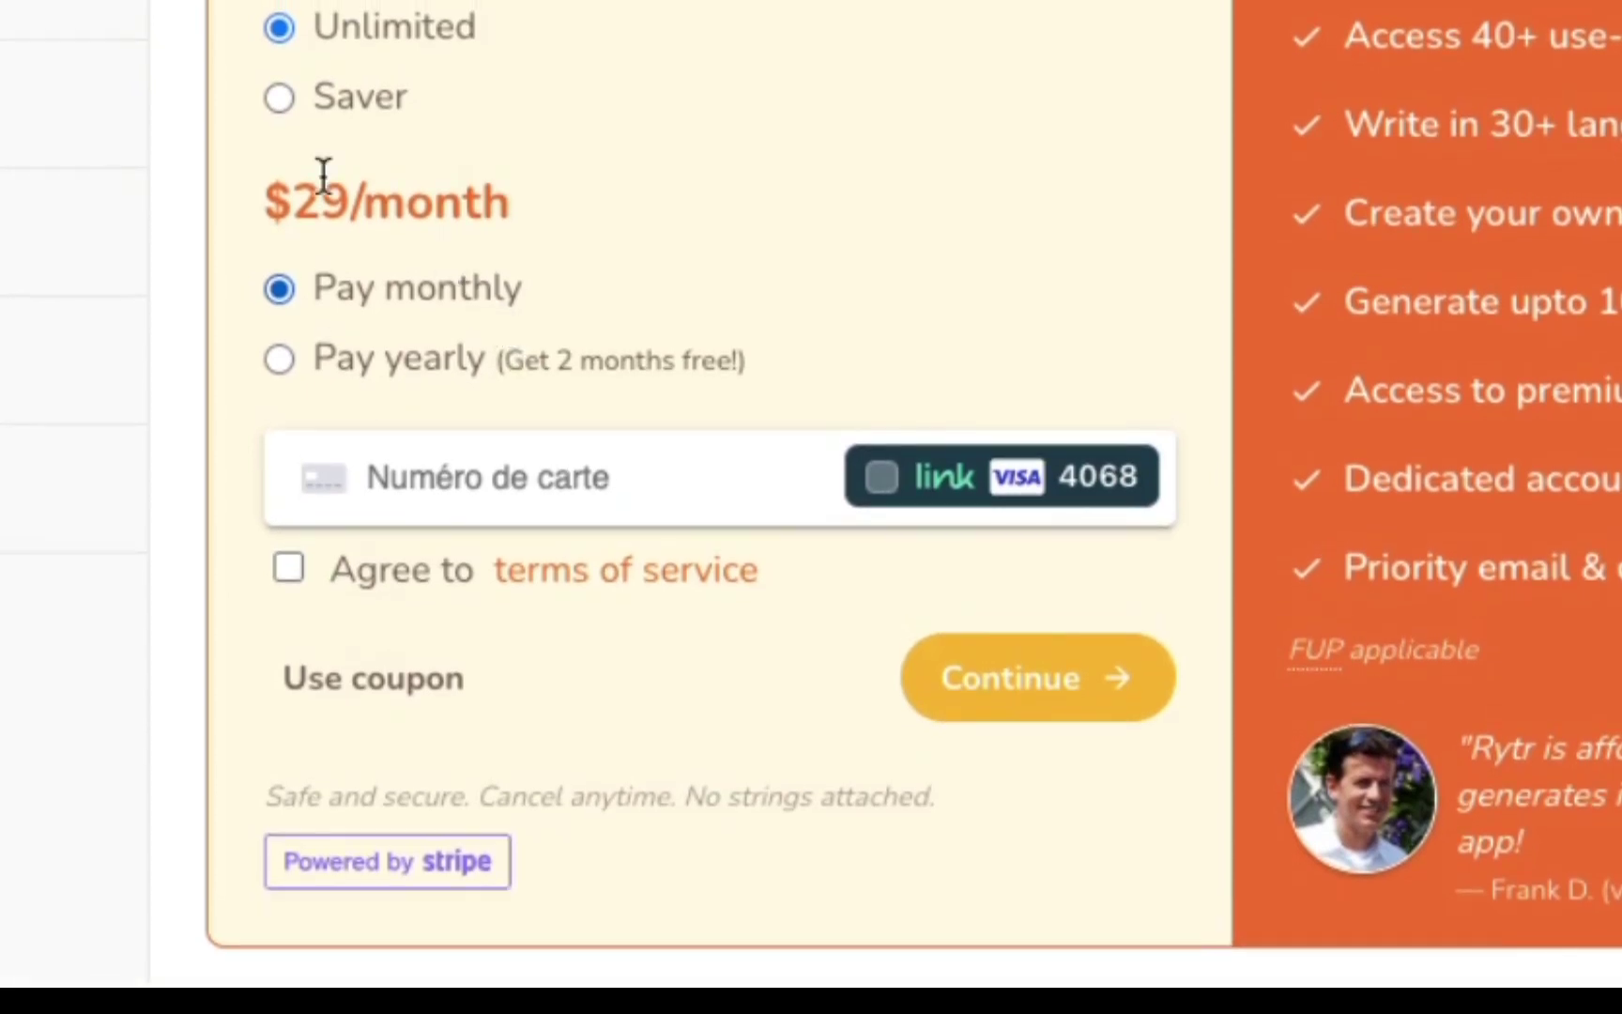
scroll(257, 338, "down", 1)
scroll(256, 324, "up", 1)
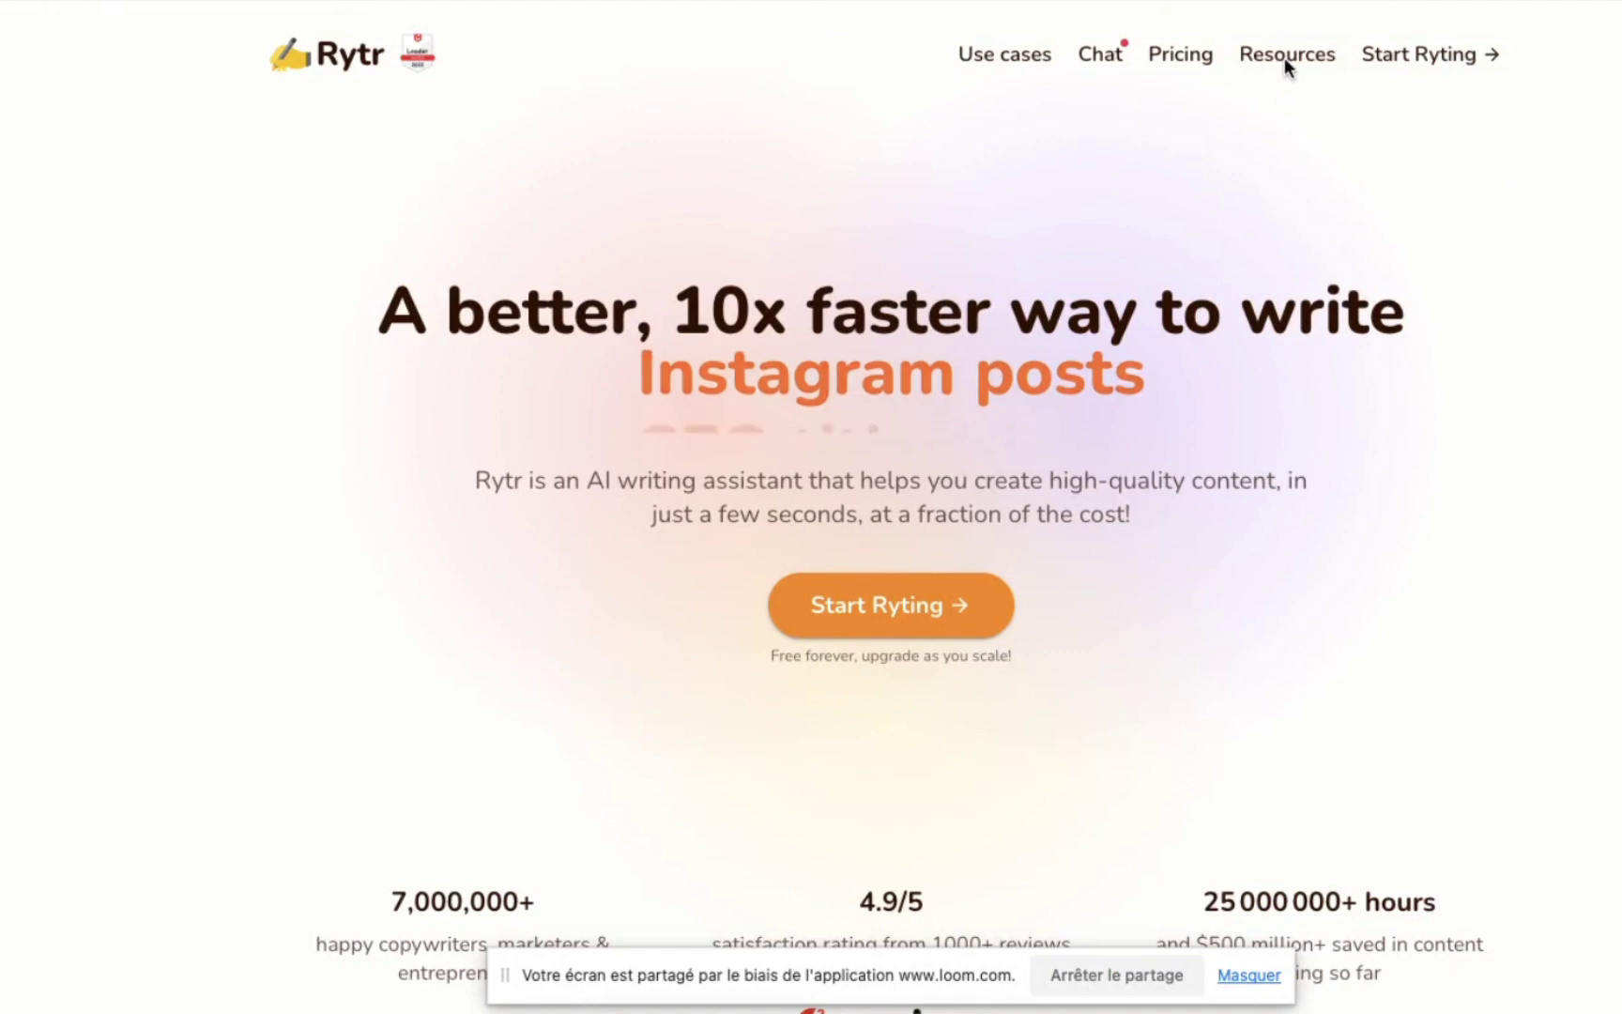
Step: Scroll down the homepage past the 7,000,000+ users, 4.9/5 rating and AppSumo testimonials
scroll(1257, 216, "down", 1)
scroll(1258, 211, "down", 4)
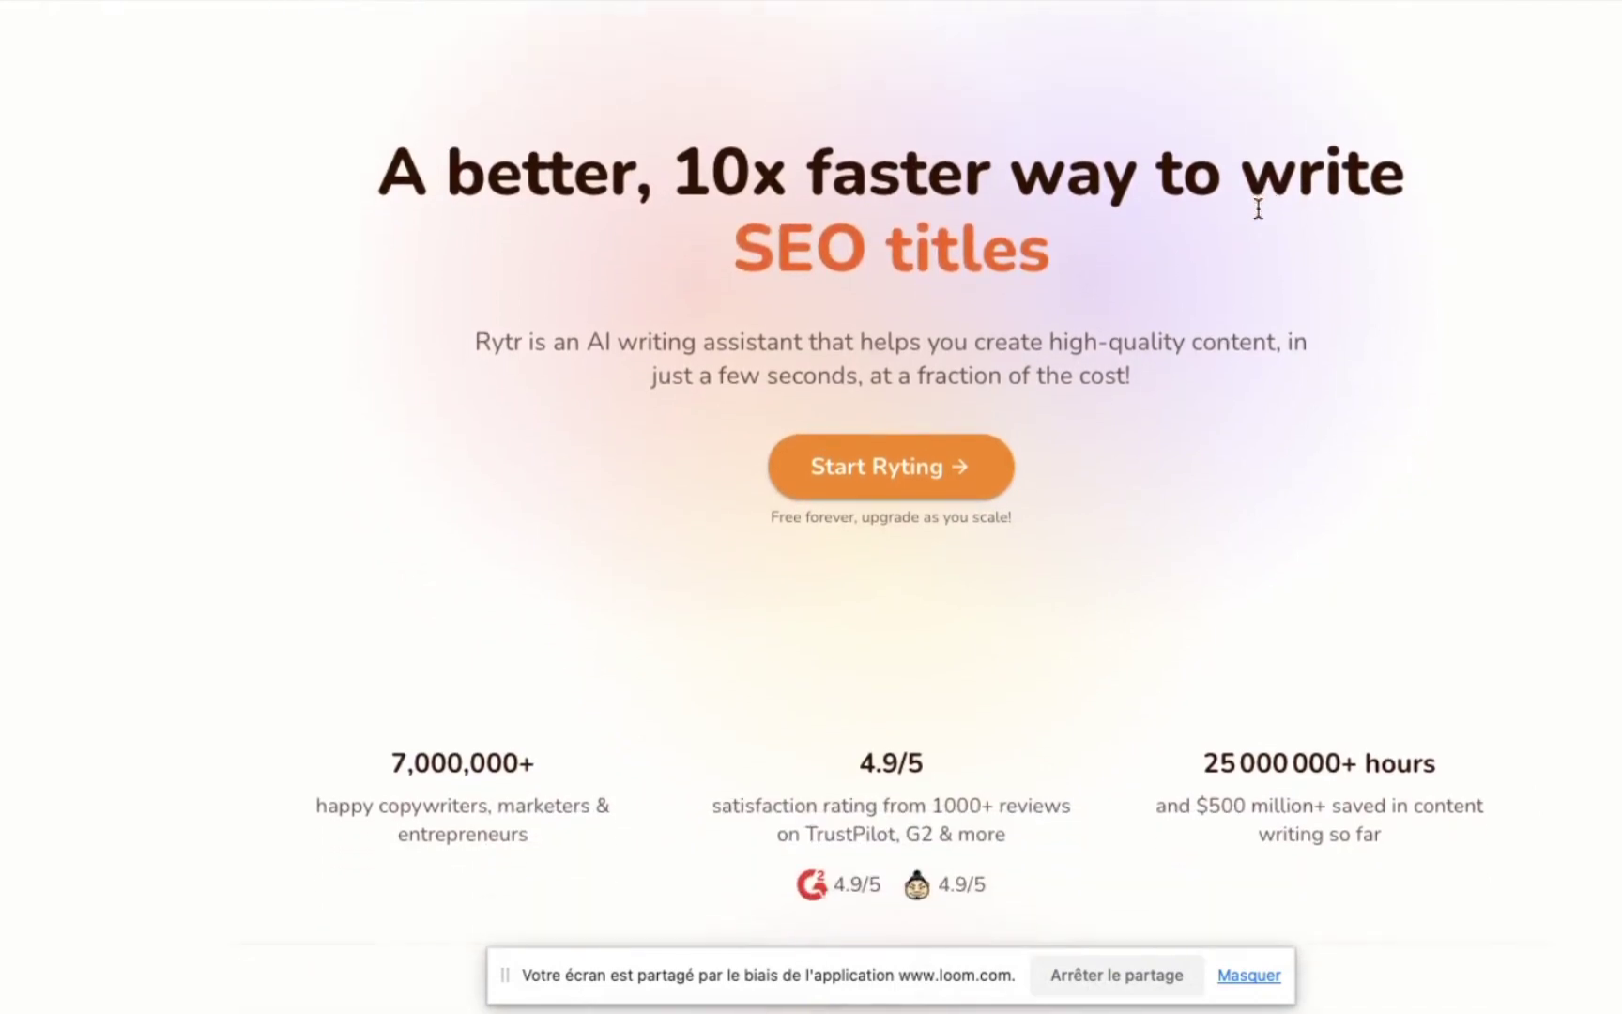
scroll(1258, 208, "down", 3)
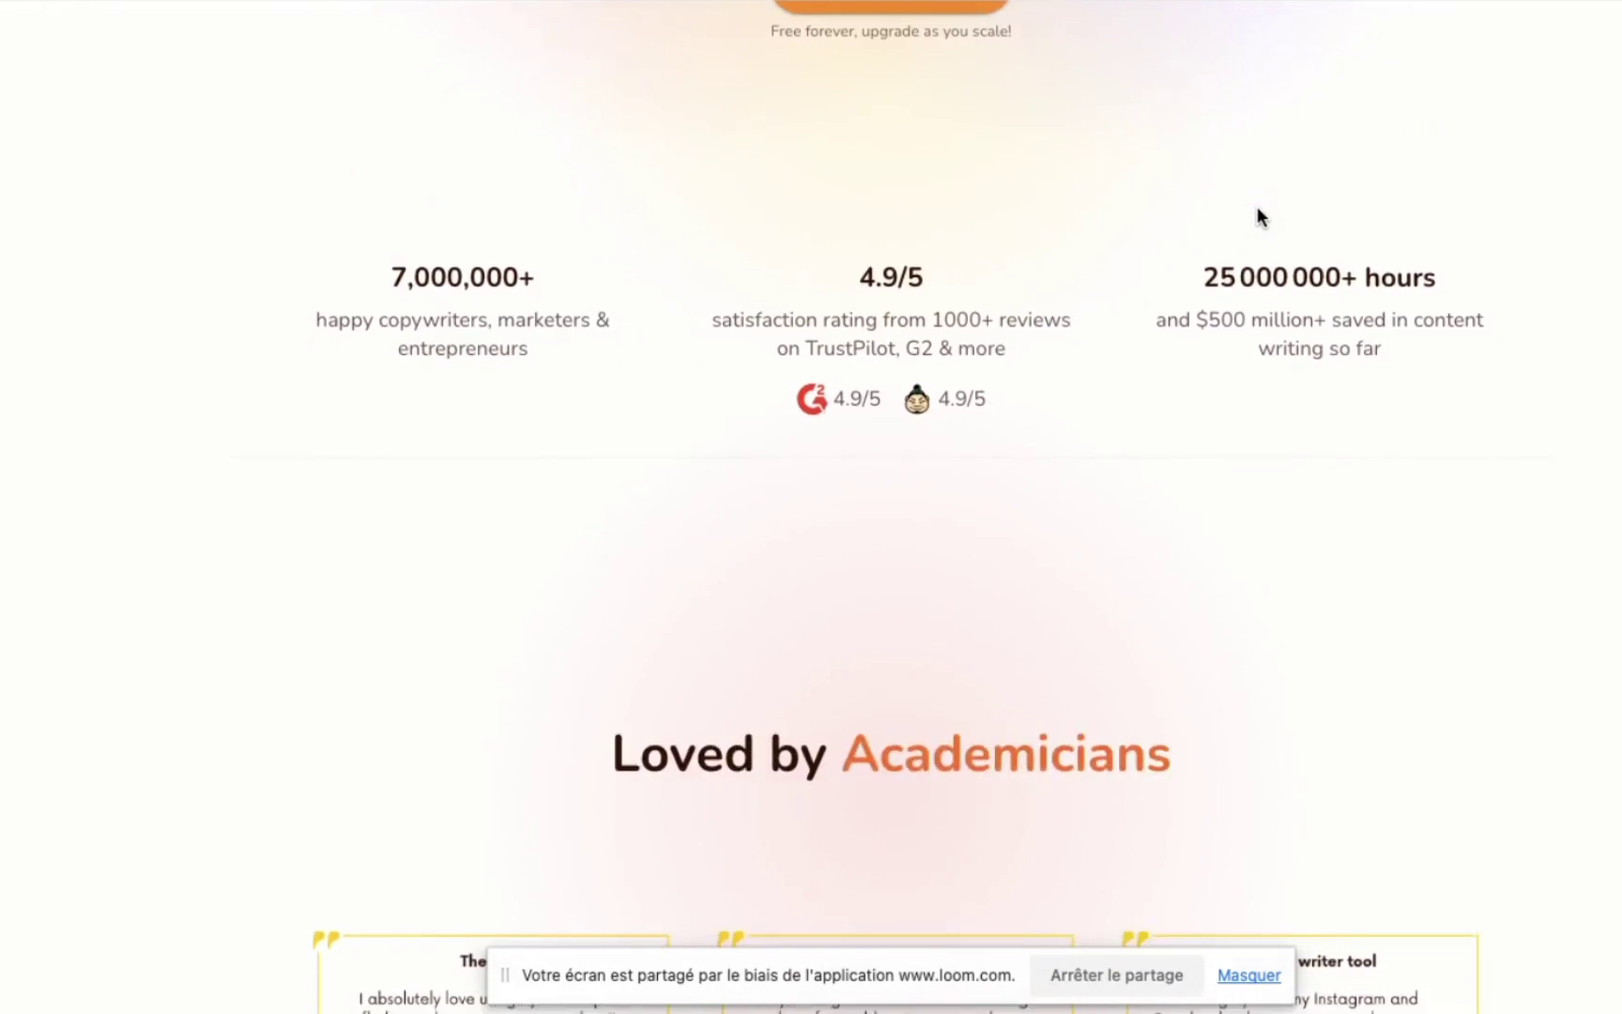
scroll(1258, 214, "down", 1)
scroll(1258, 214, "down", 4)
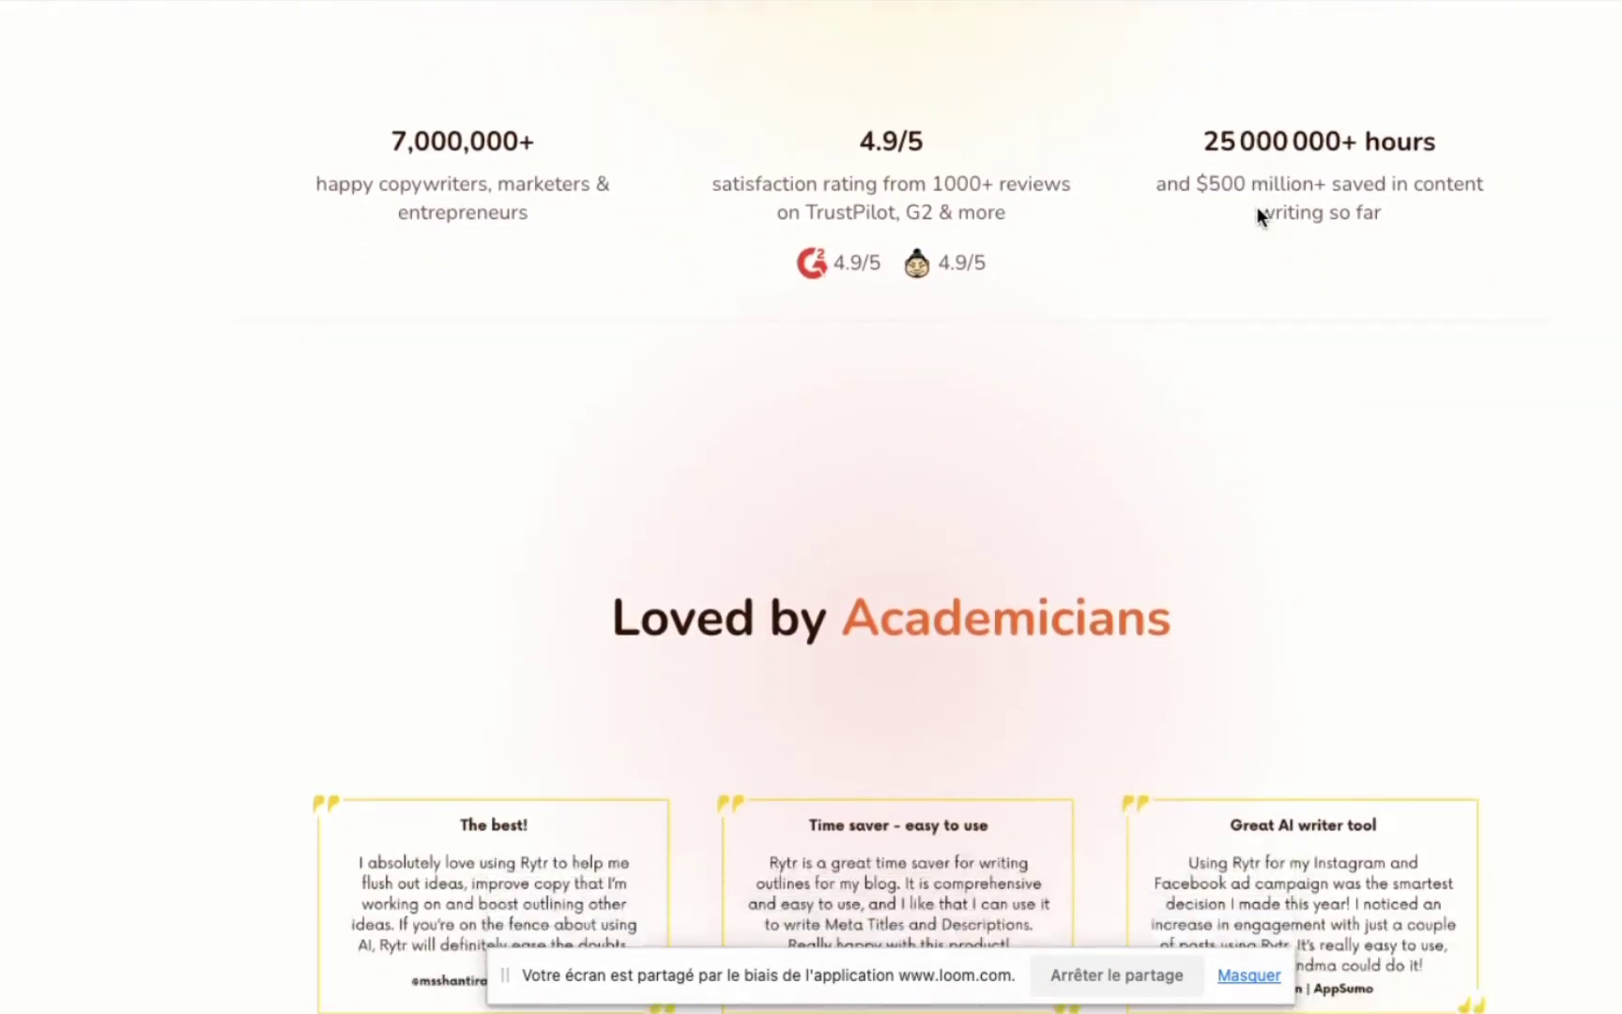
scroll(1208, 391, "down", 3)
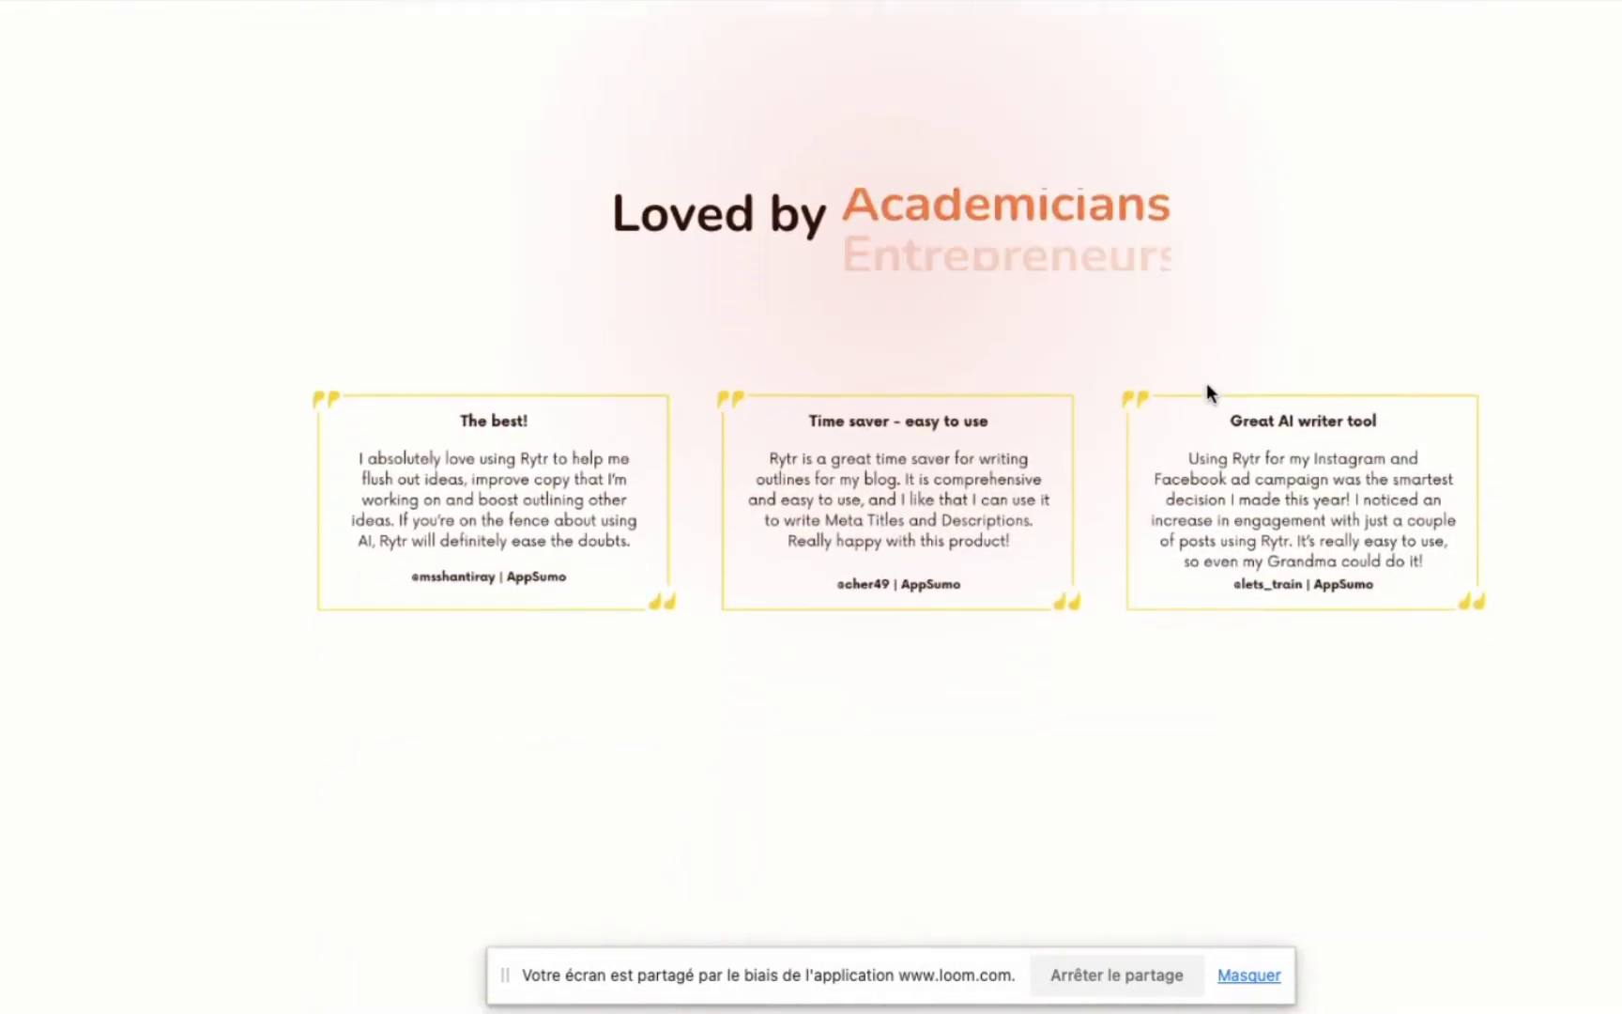